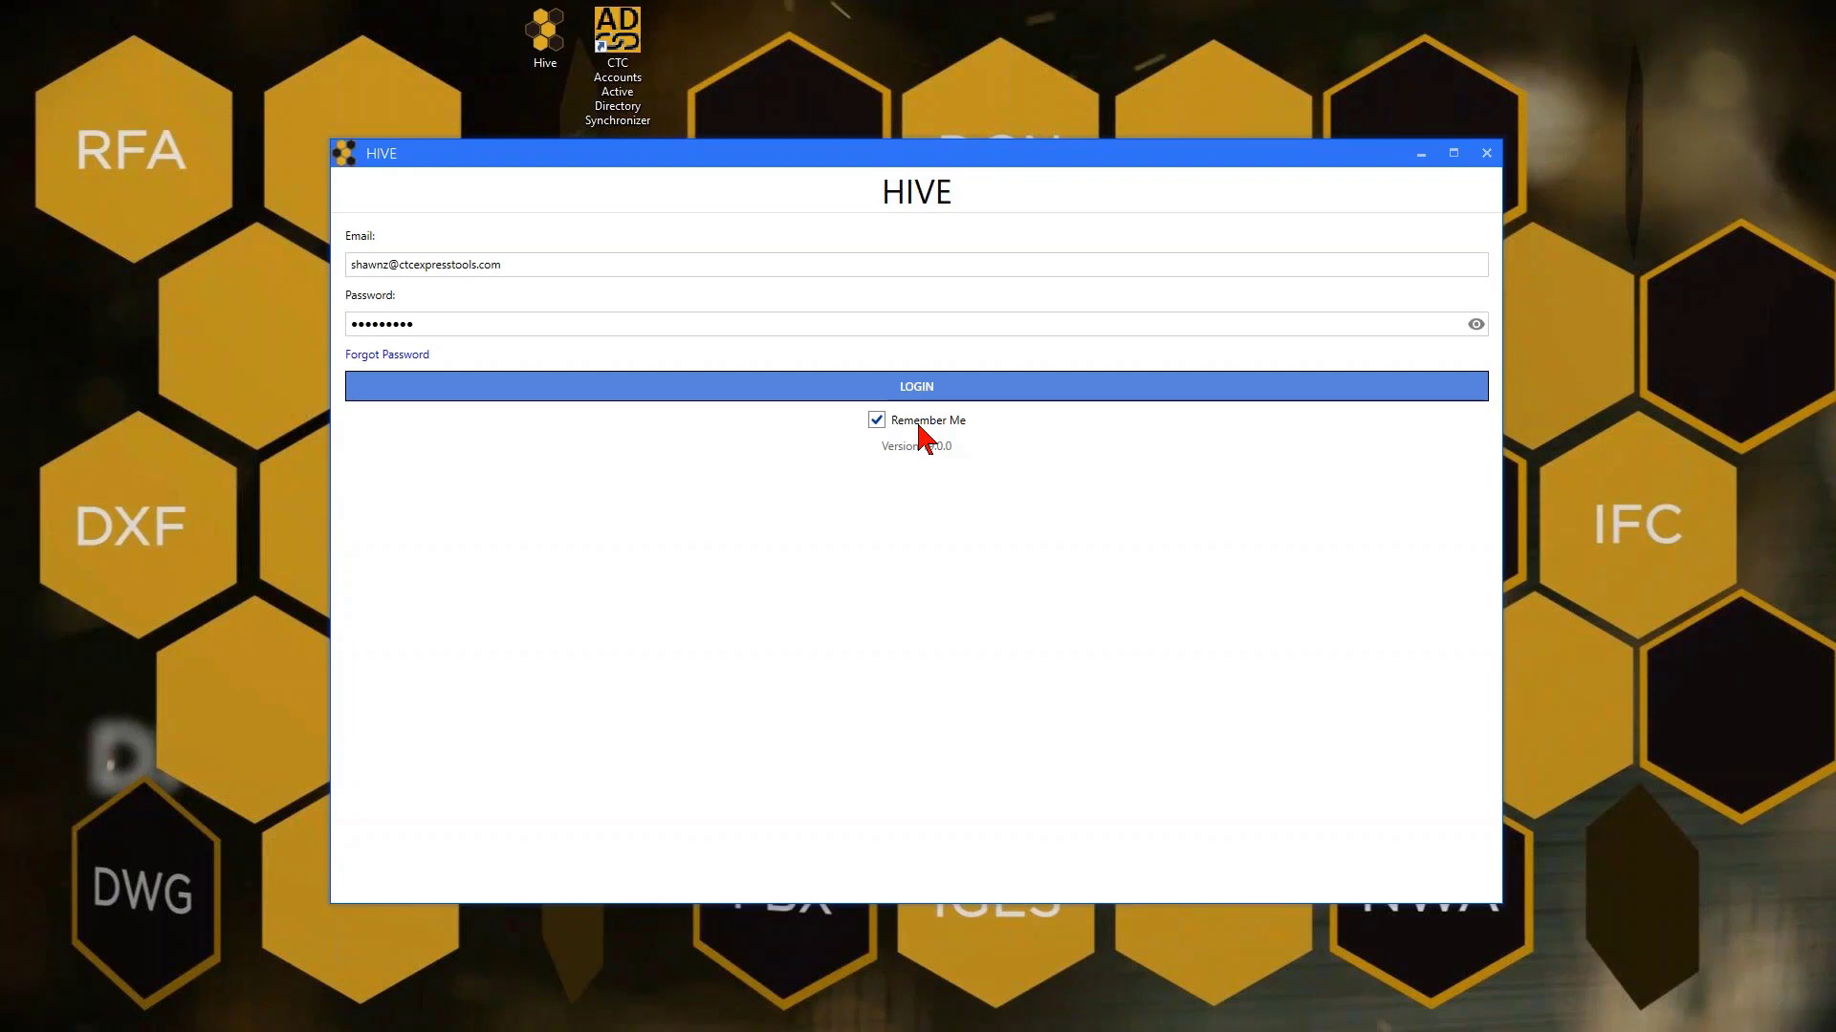
Log into HIVE and open the Users list from the left sidebar
click(768, 398)
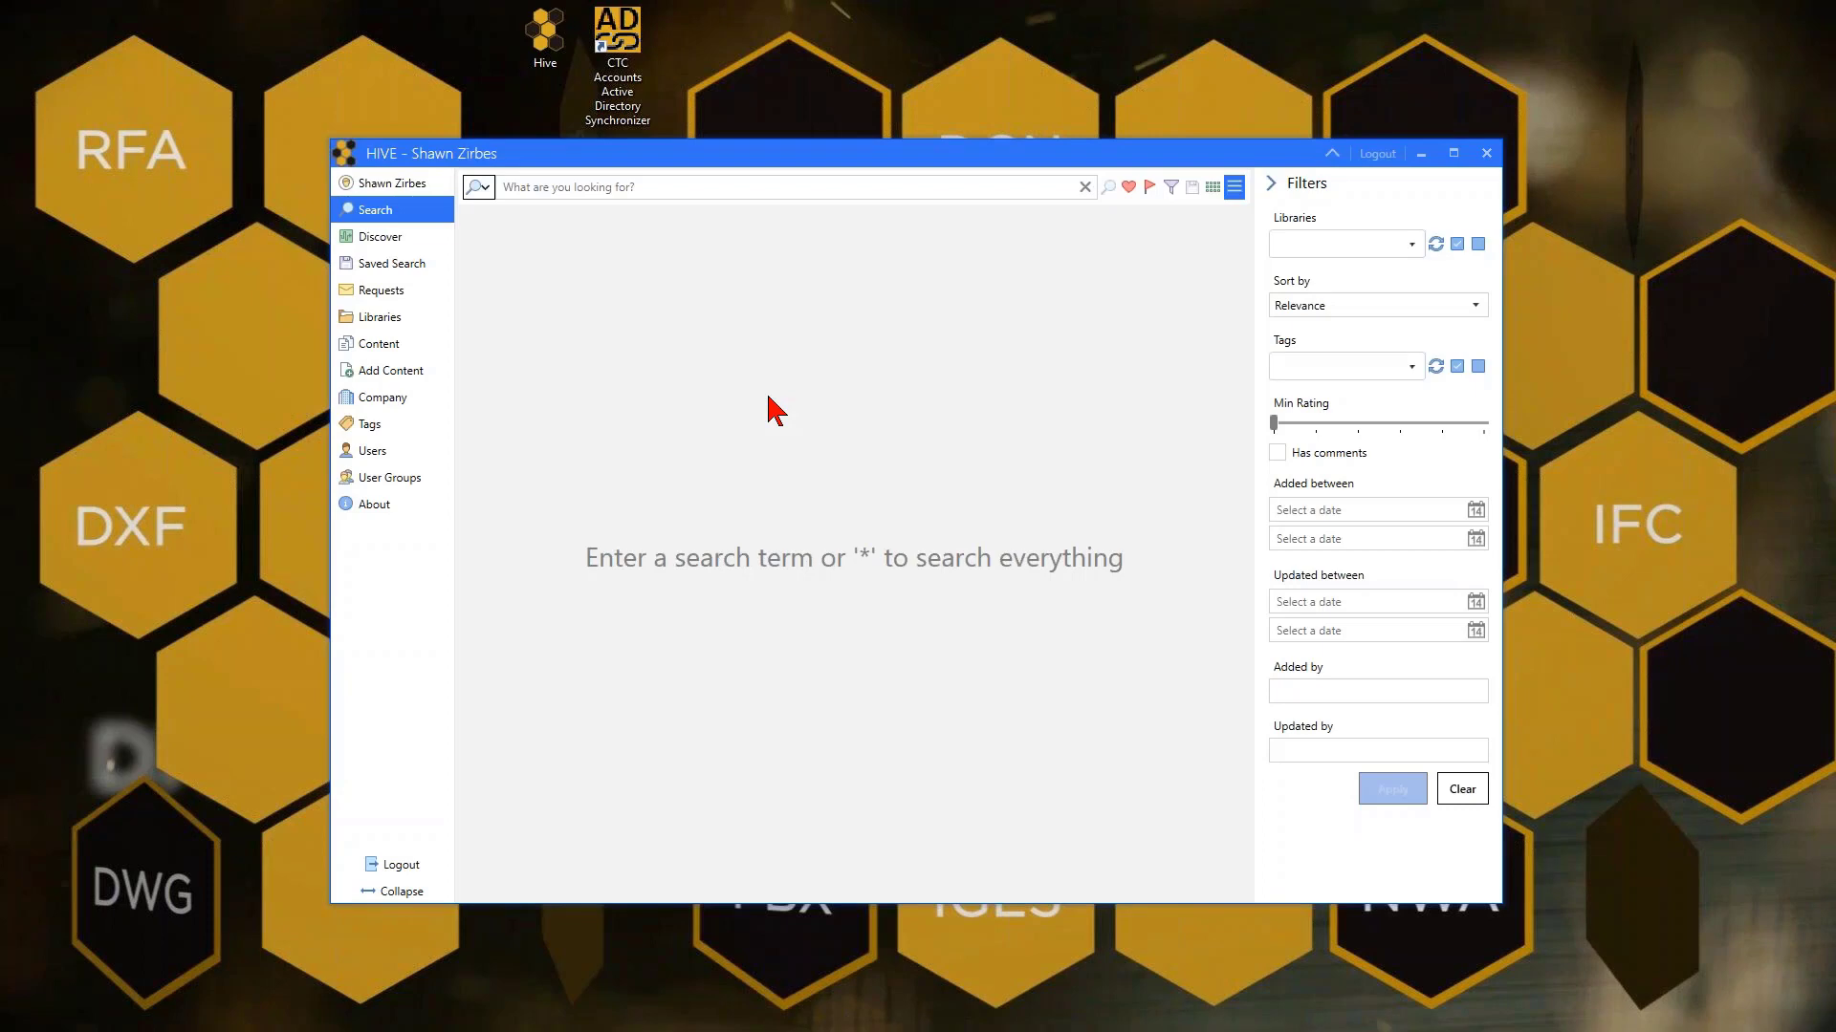
click(396, 457)
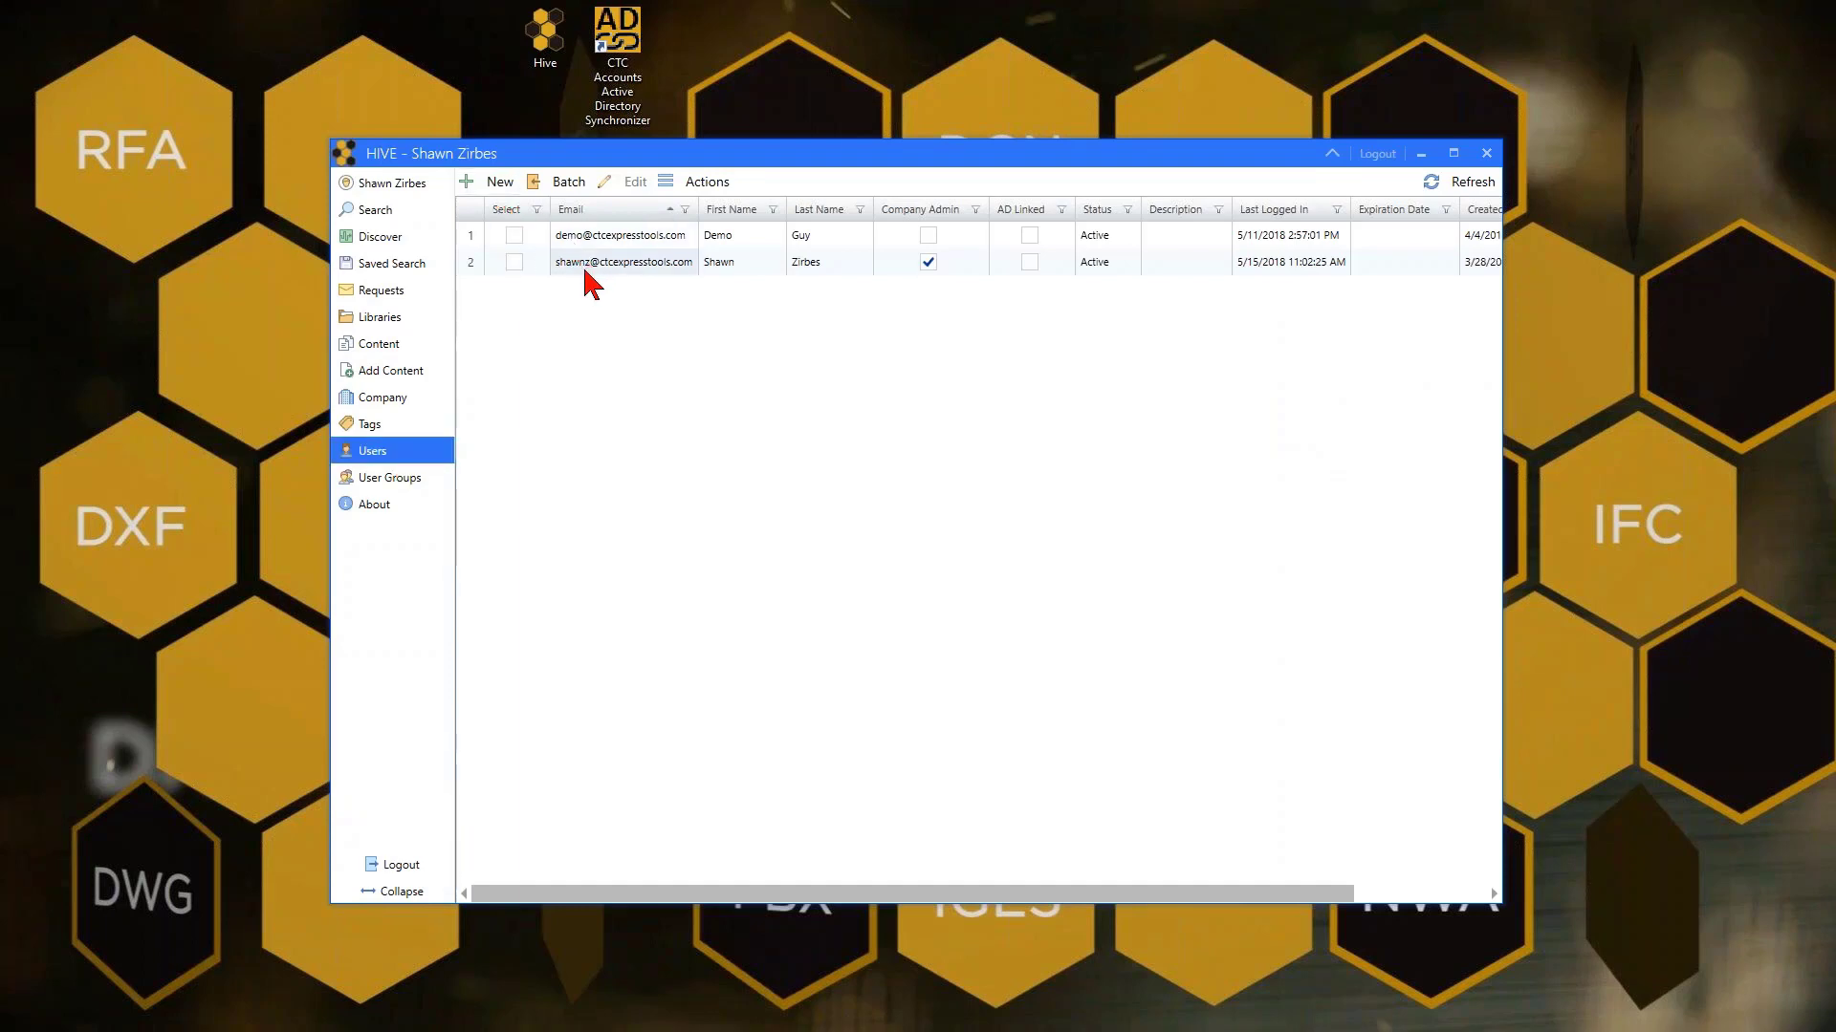
Start a new user and enter its e-mail address, correcting the mistyped .com ending
click(486, 181)
click(497, 253)
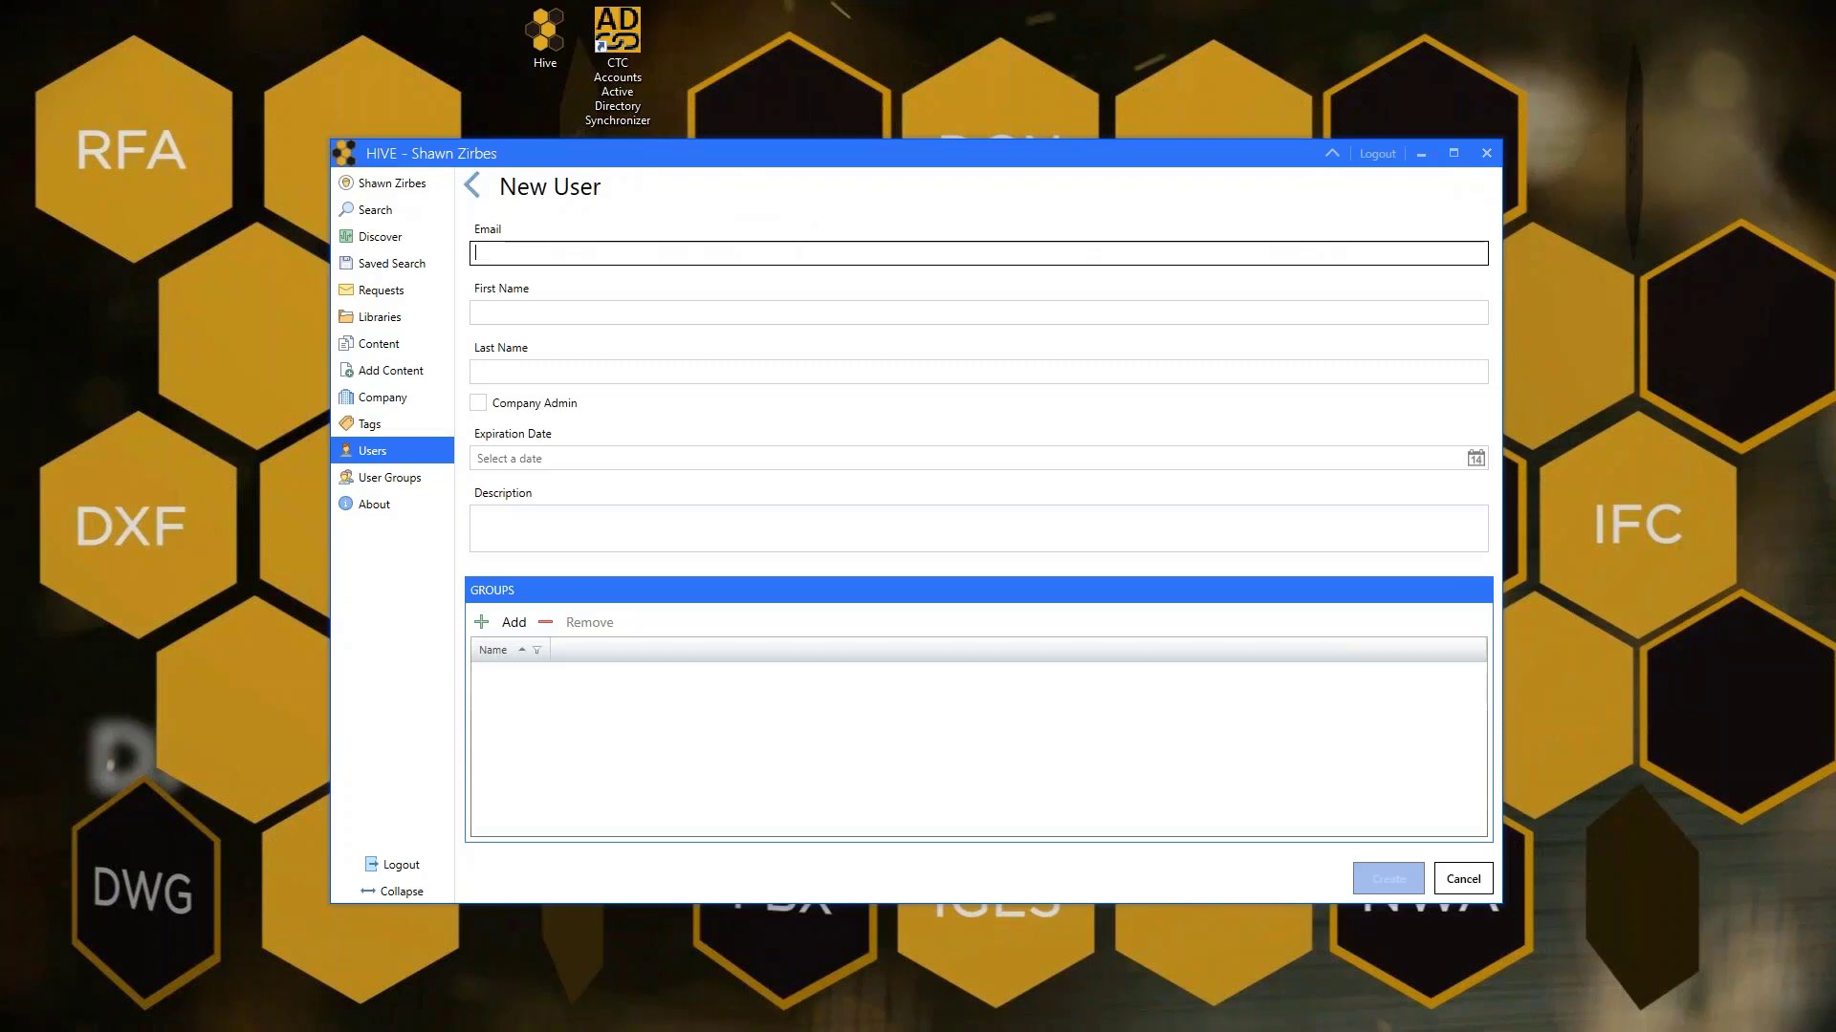
key(Tab)
key(shift+Tab)
Fill in first name 'Demo' and last name 'User2' on the New User form
key(Tab)
text(Demo)
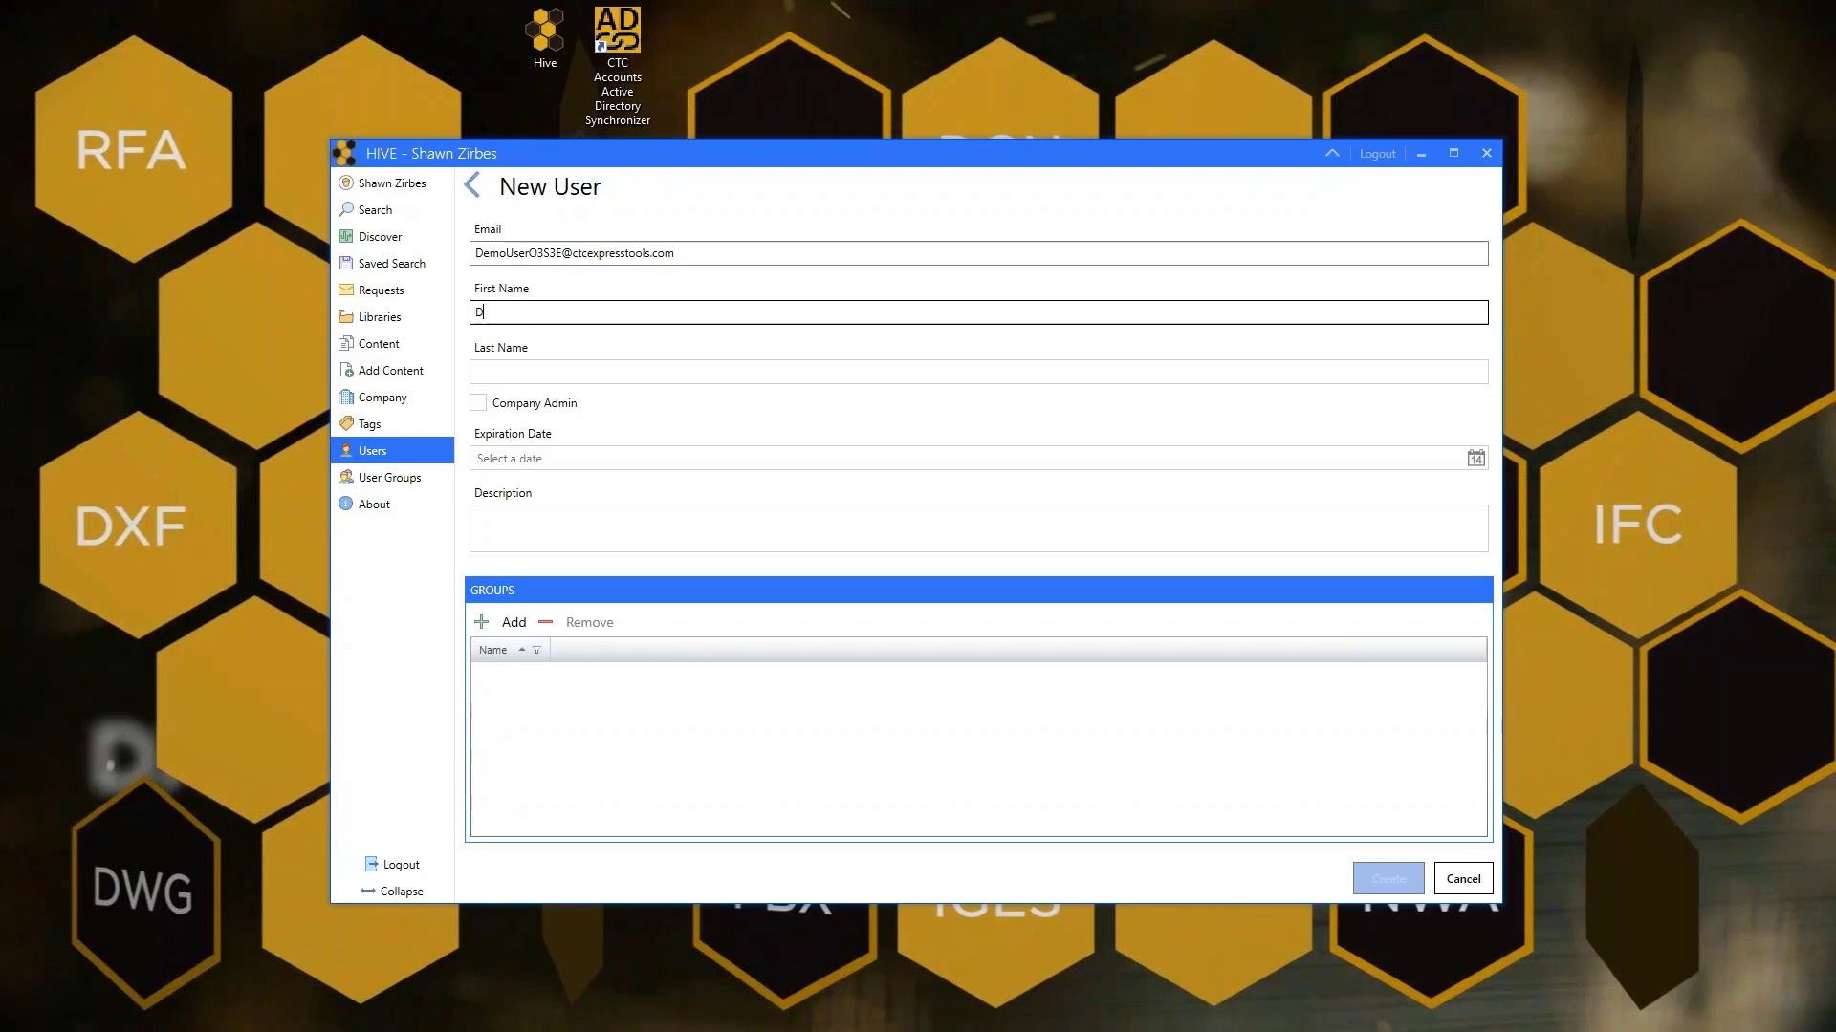
key(Tab)
text(U)
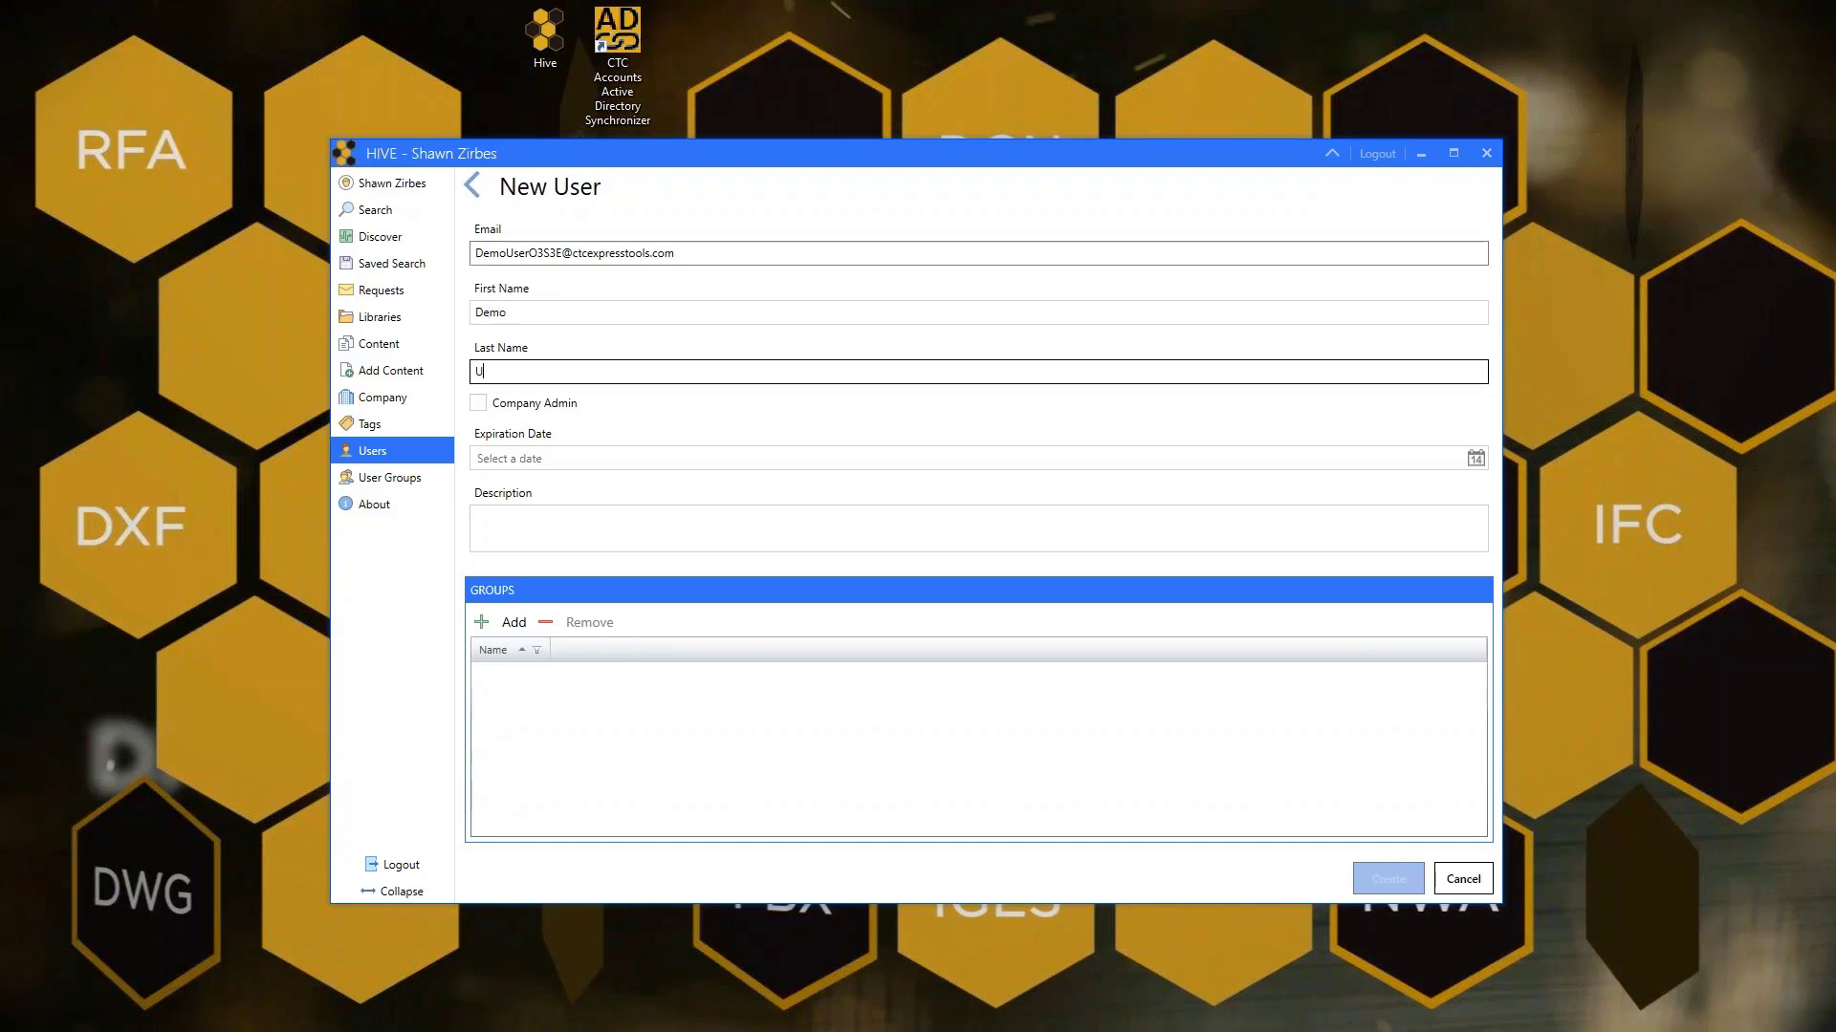
text(ser 2)
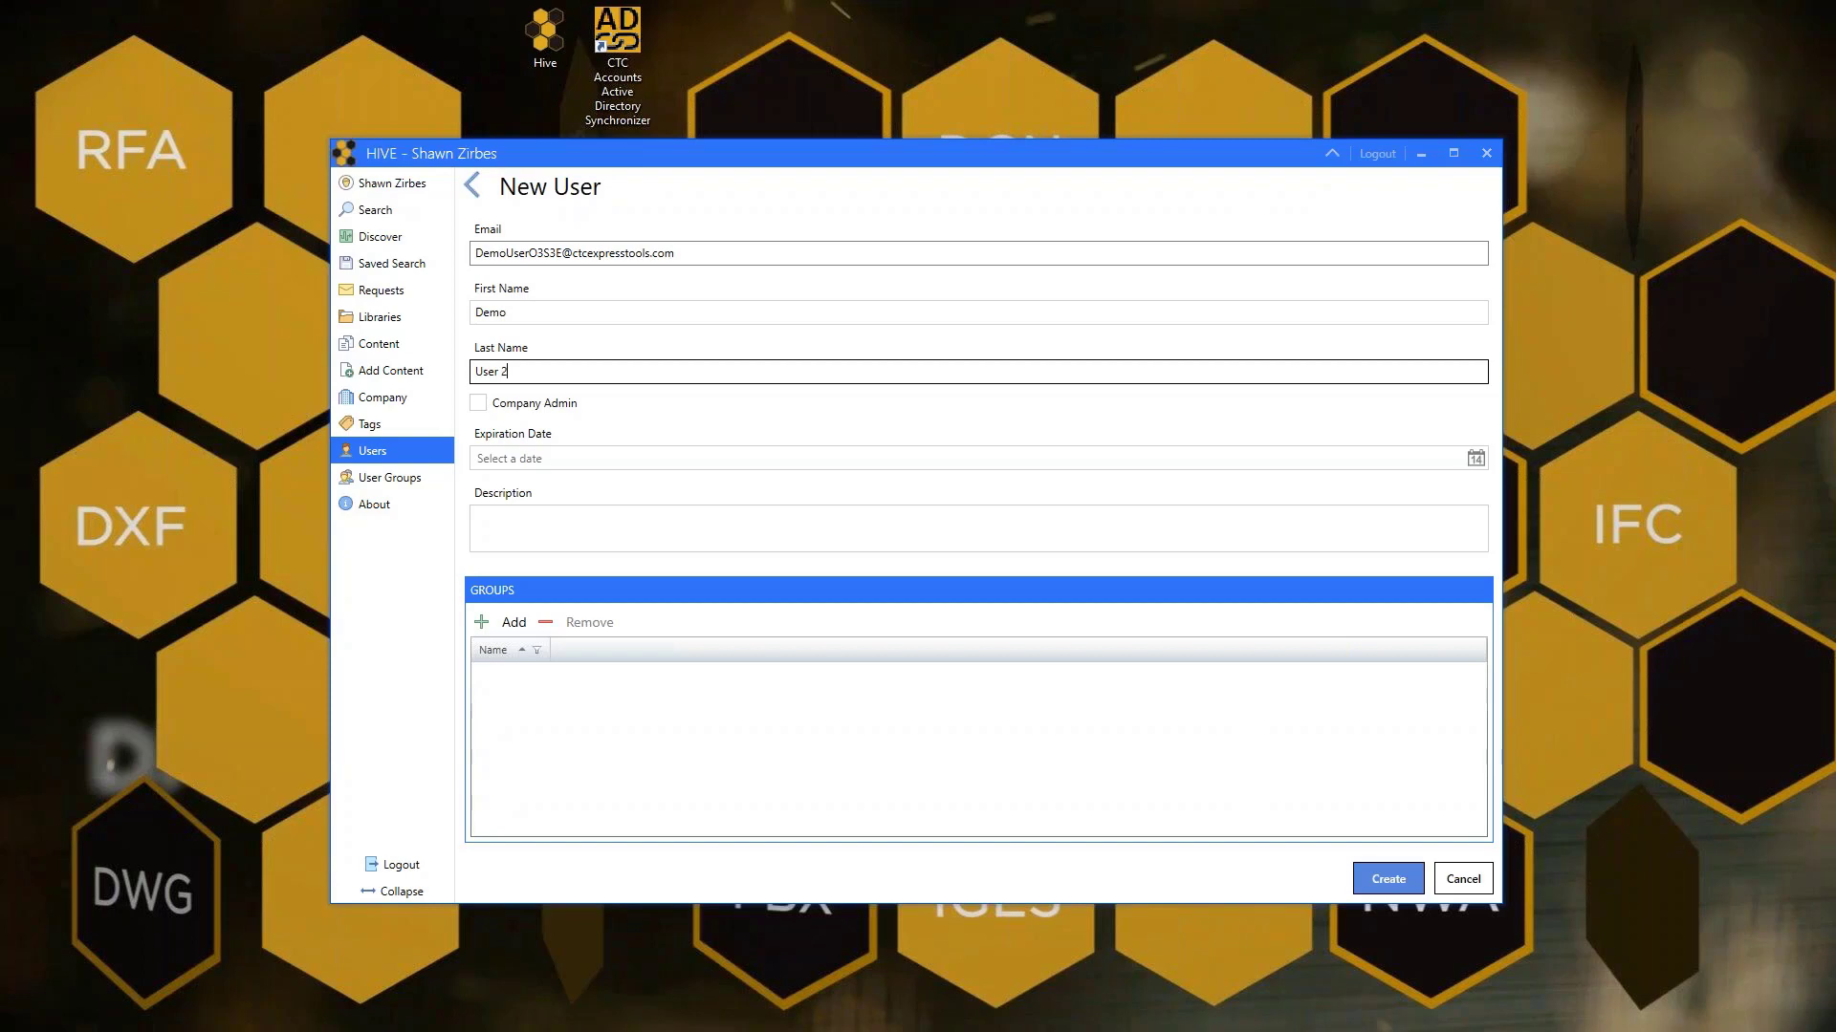
key(BackSpace)
key(BackSpace)
text(2)
key(Tab)
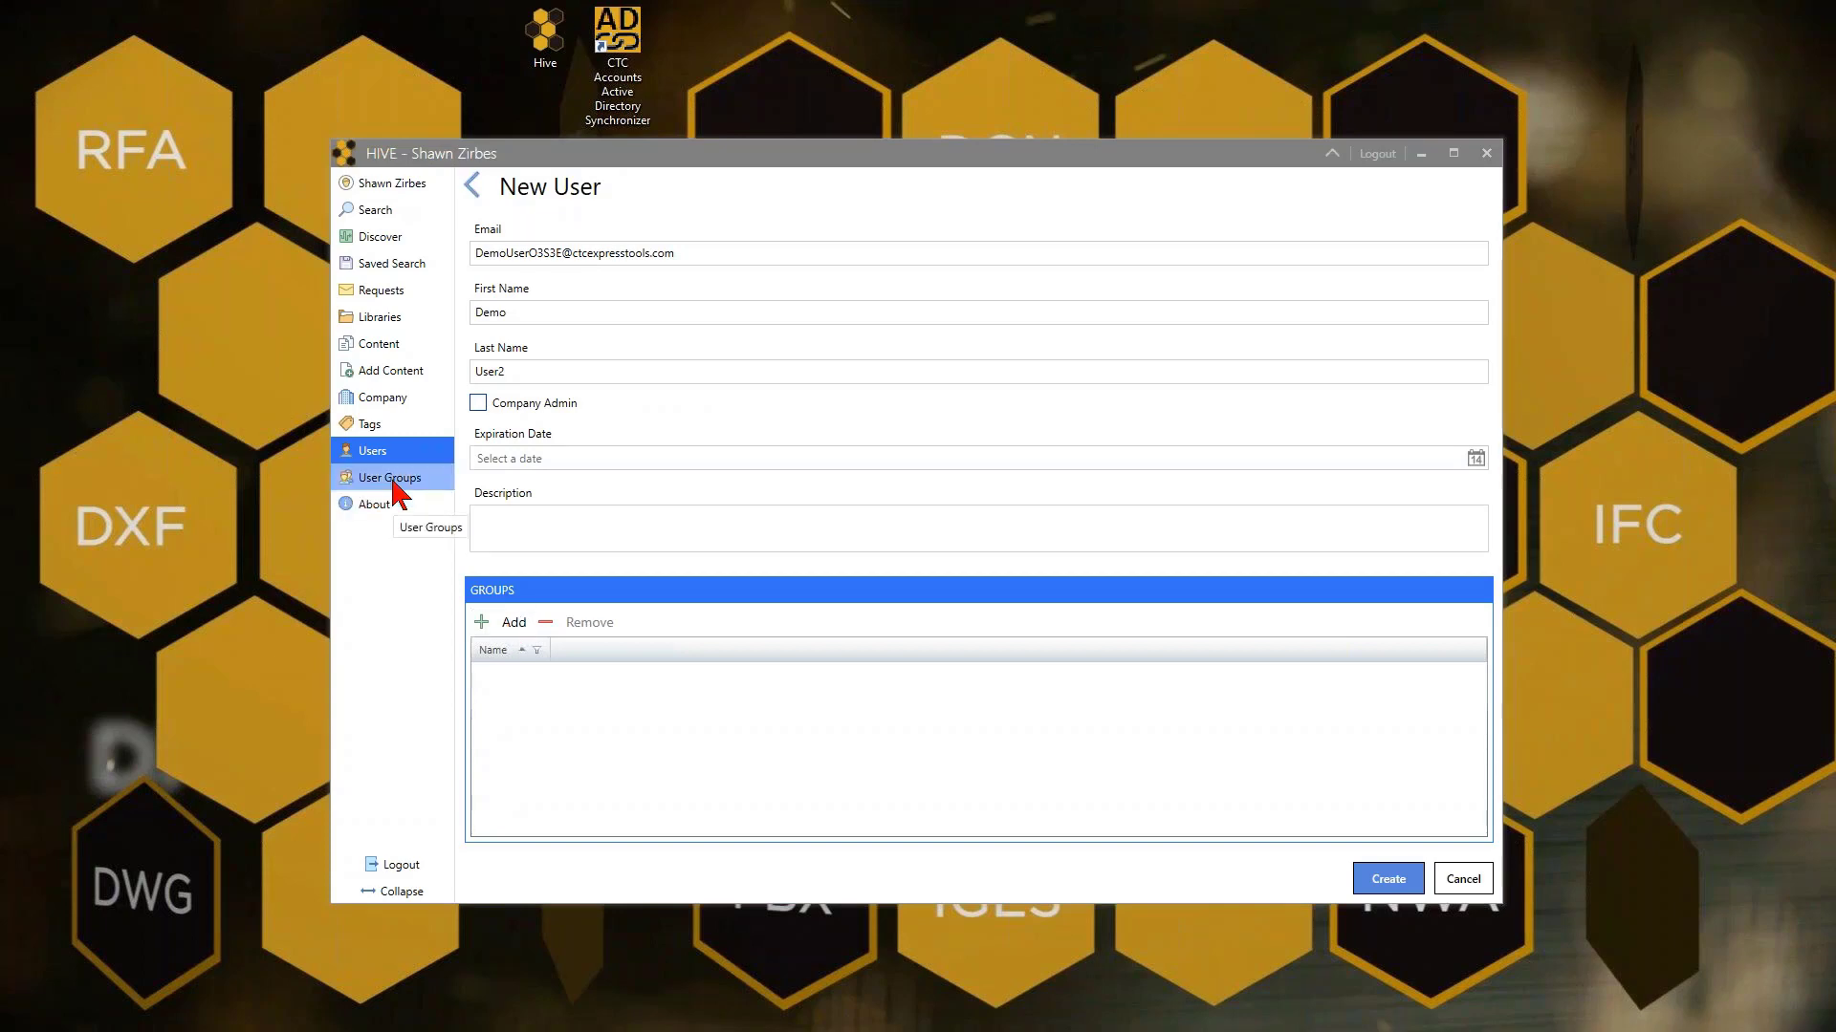
Assign Demo User2 to the Everyone group and create the account
click(513, 626)
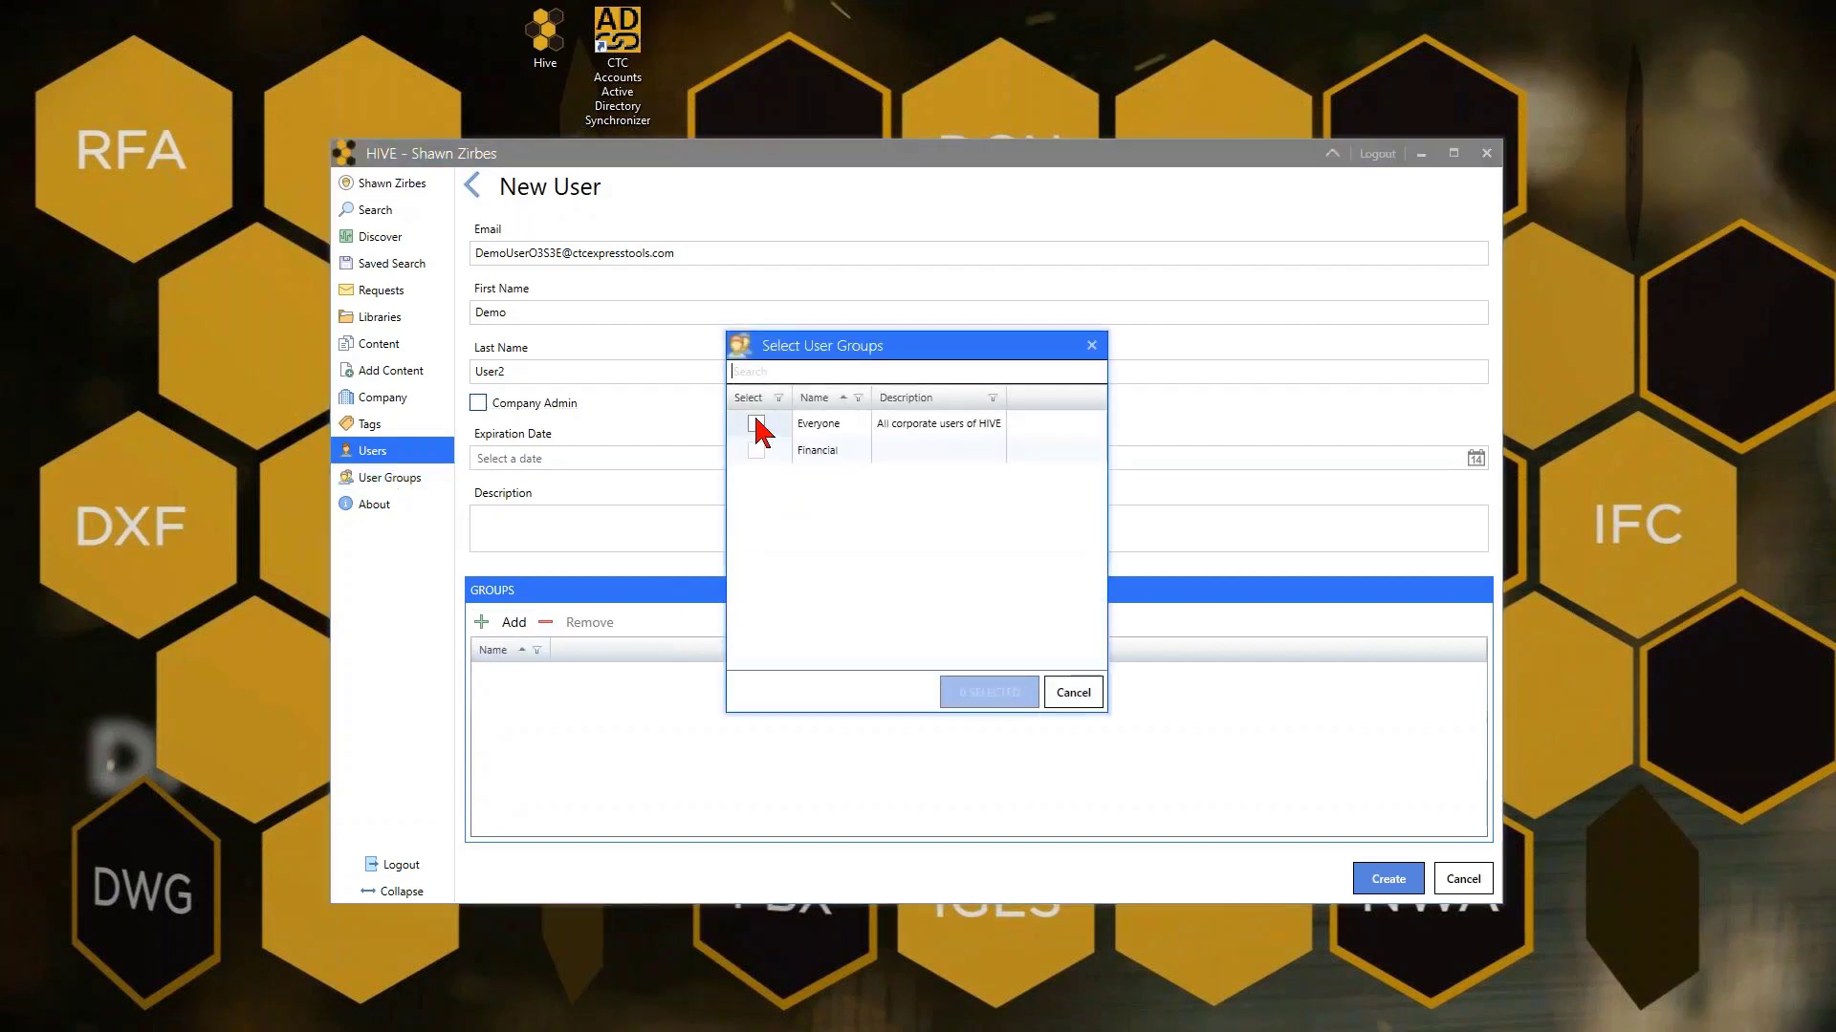
click(756, 422)
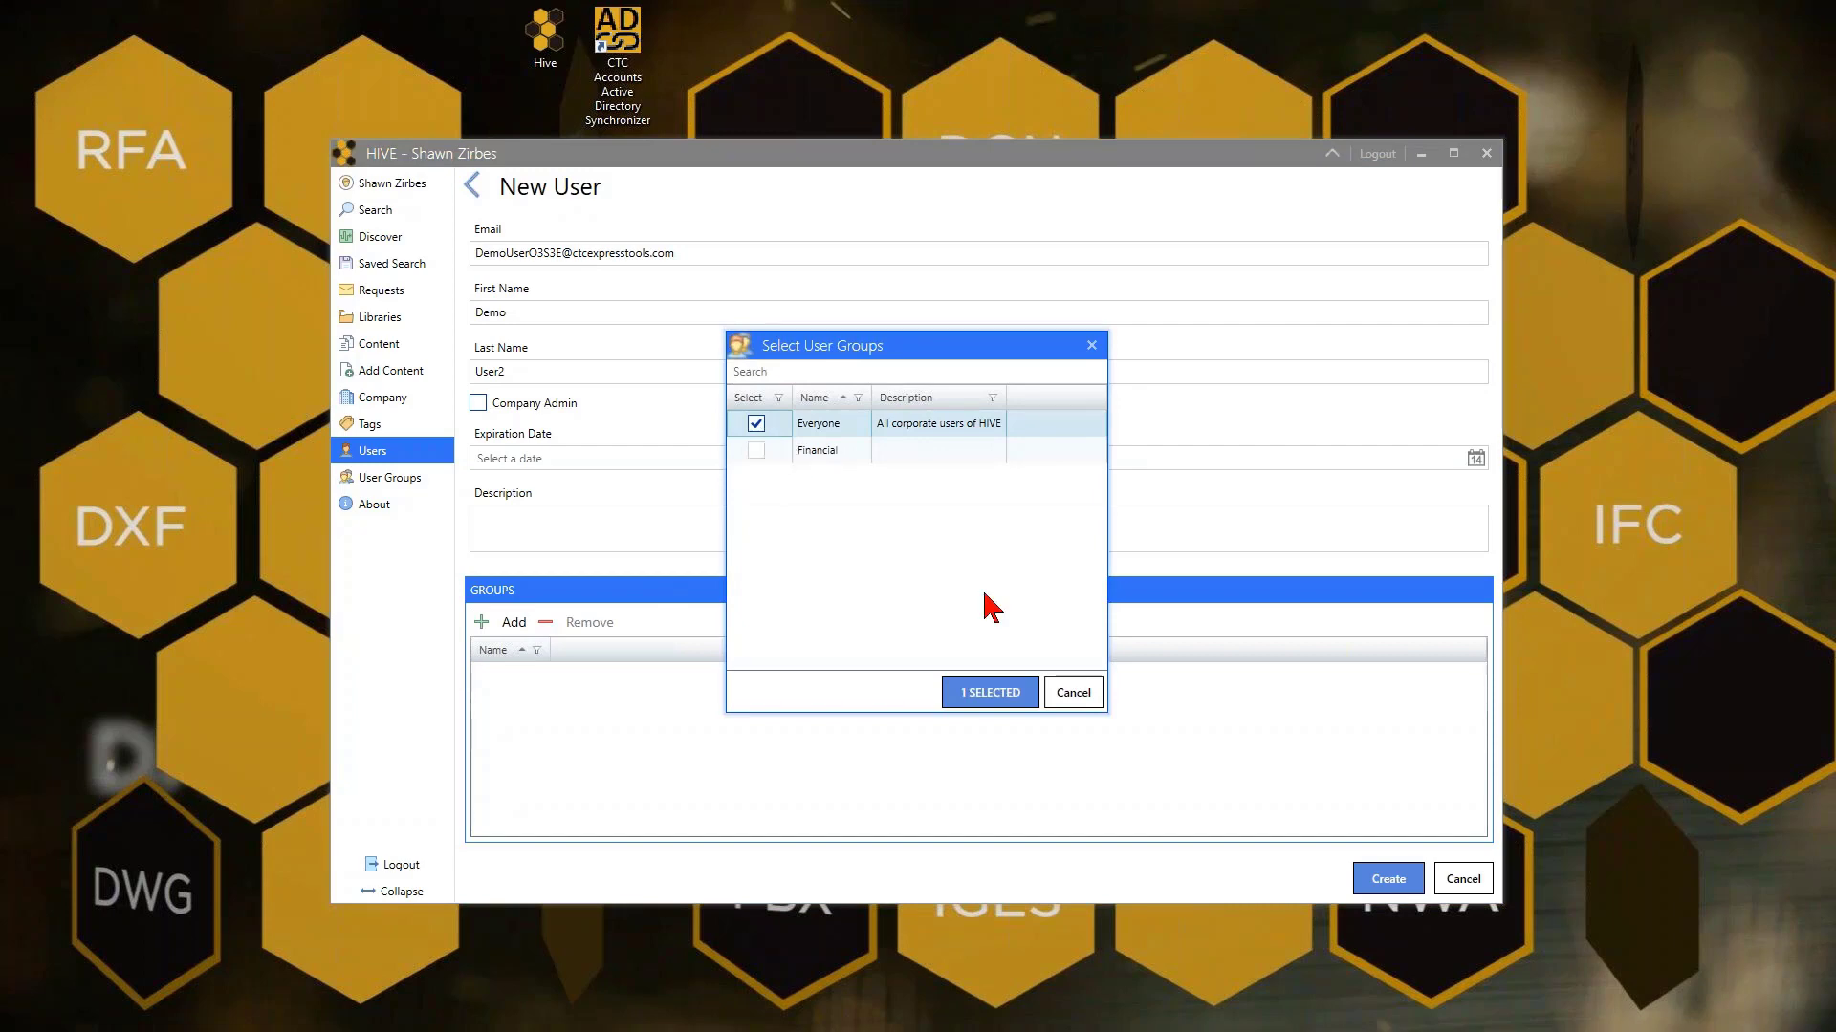
click(991, 692)
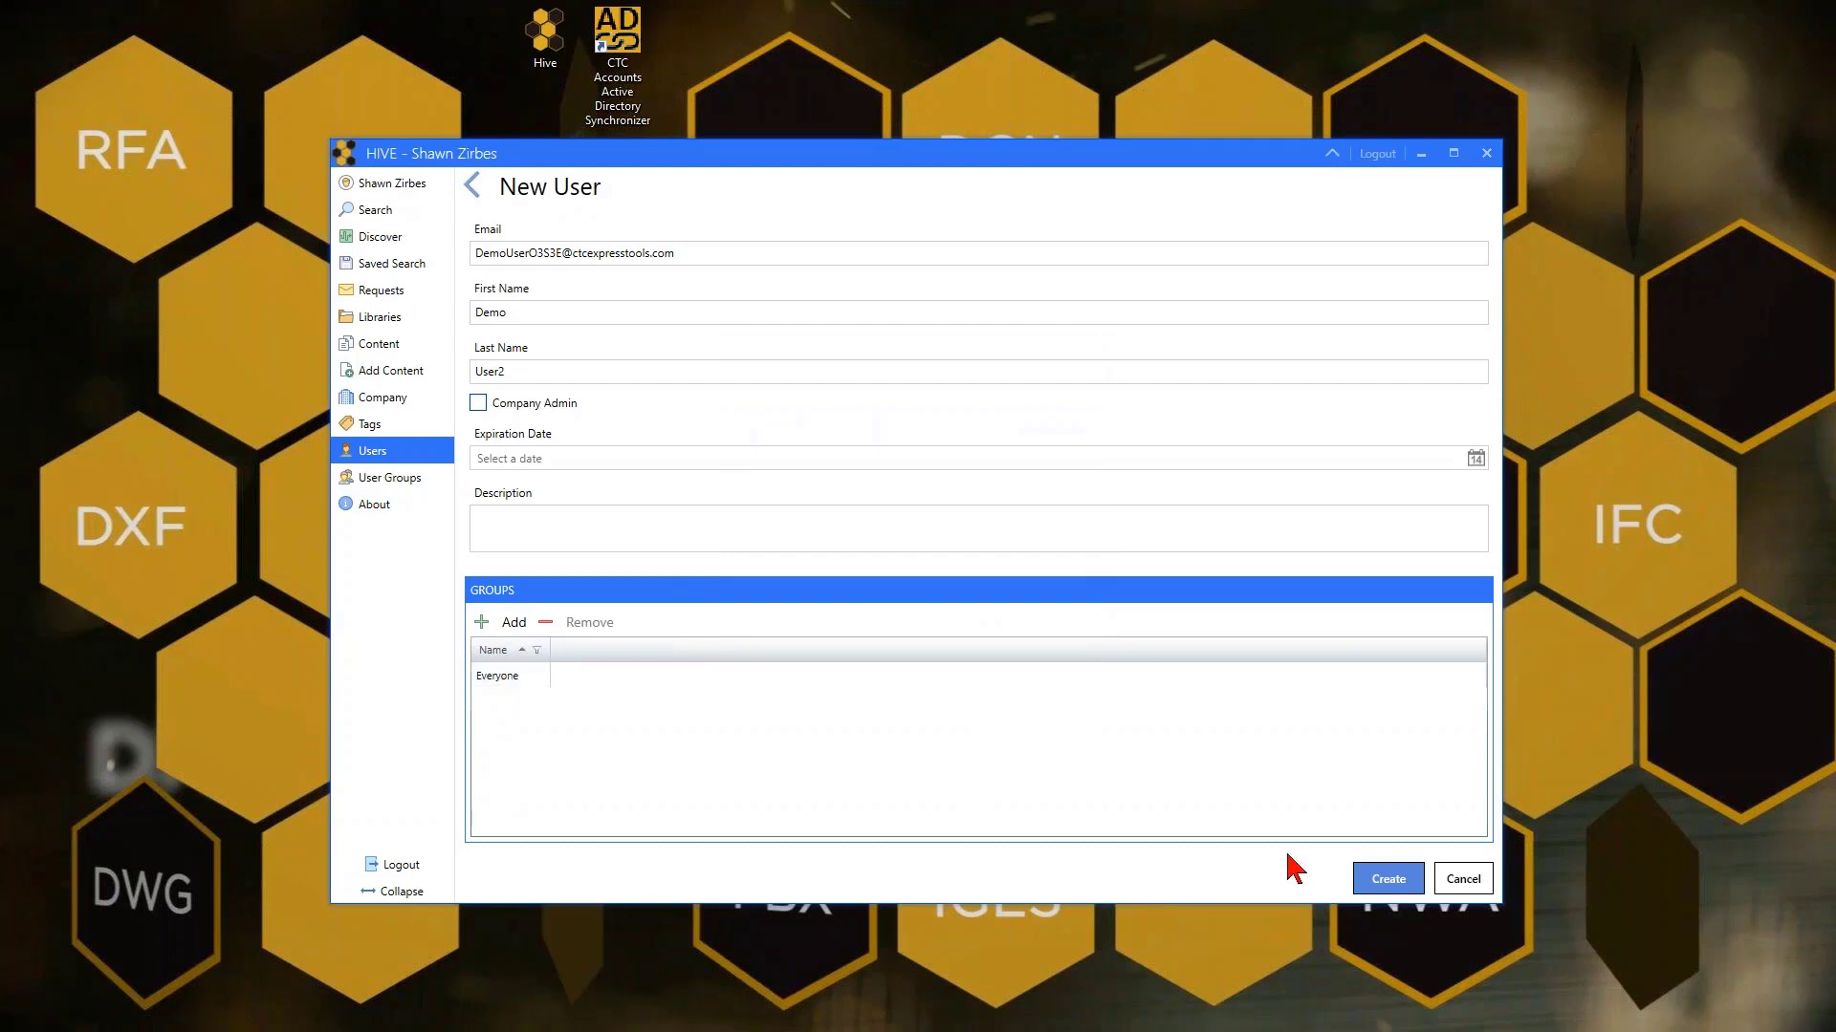
click(1377, 879)
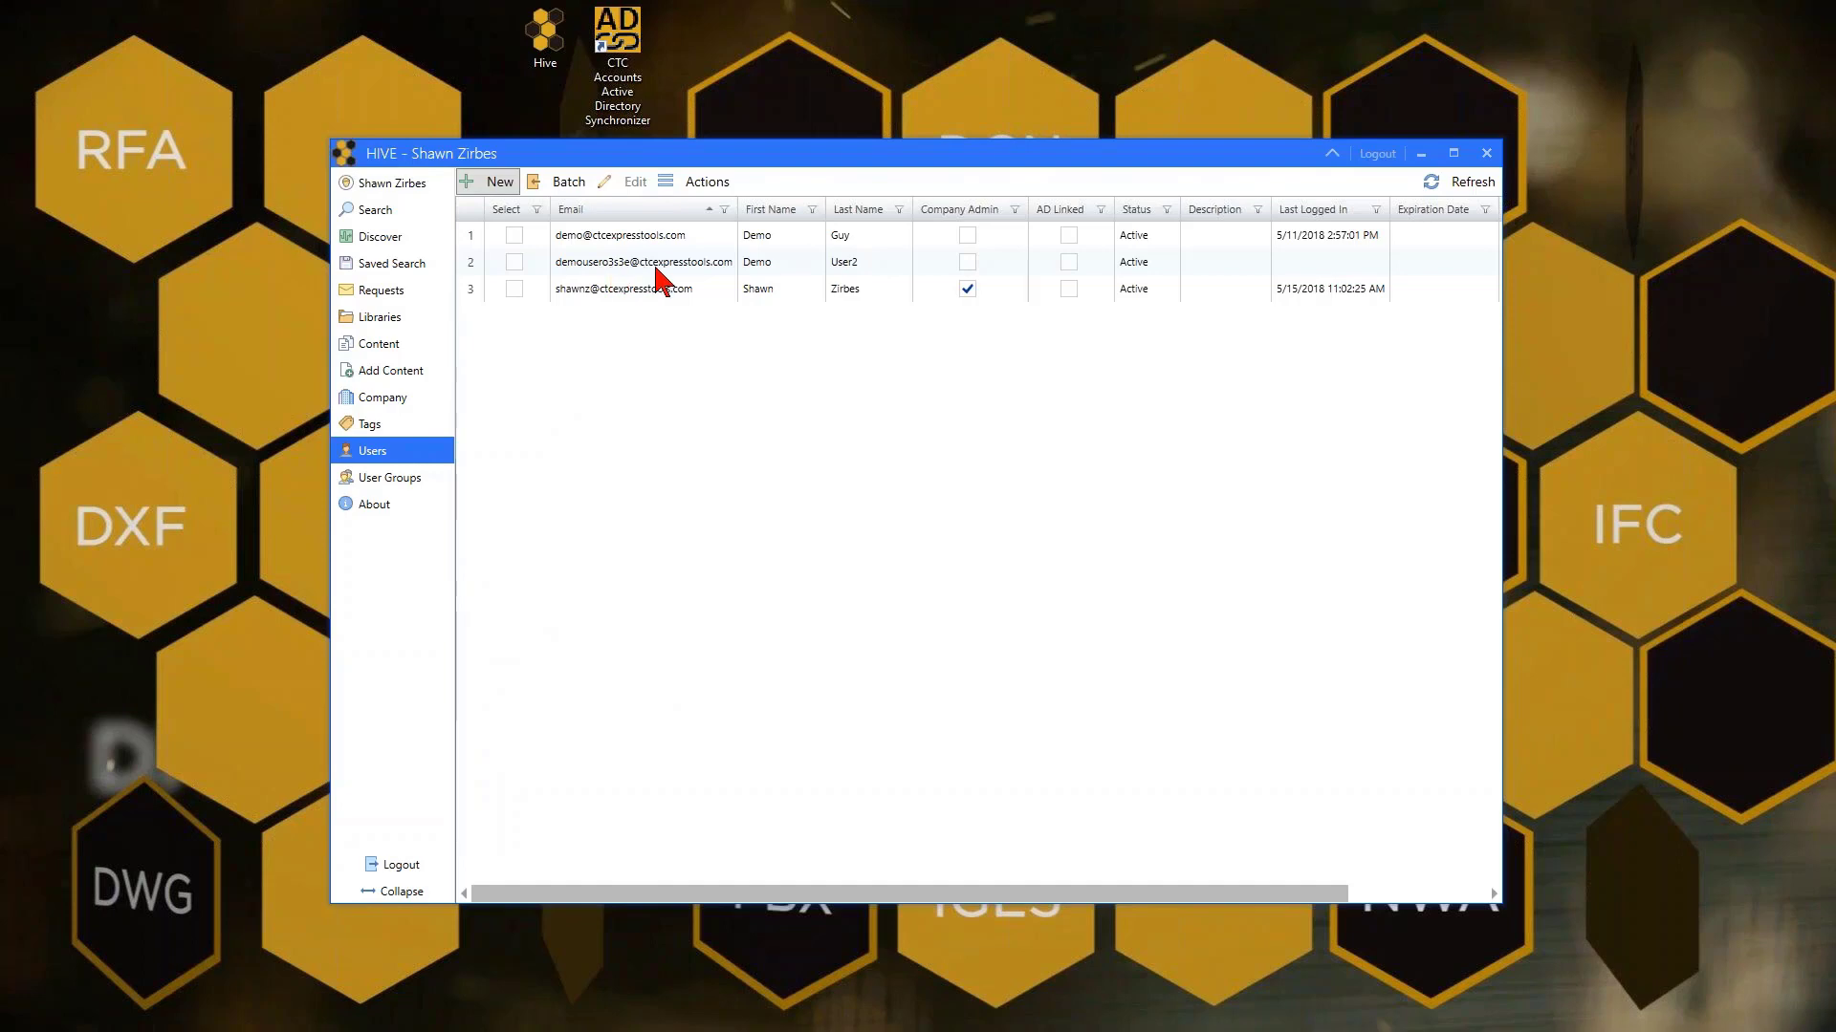
click(499, 184)
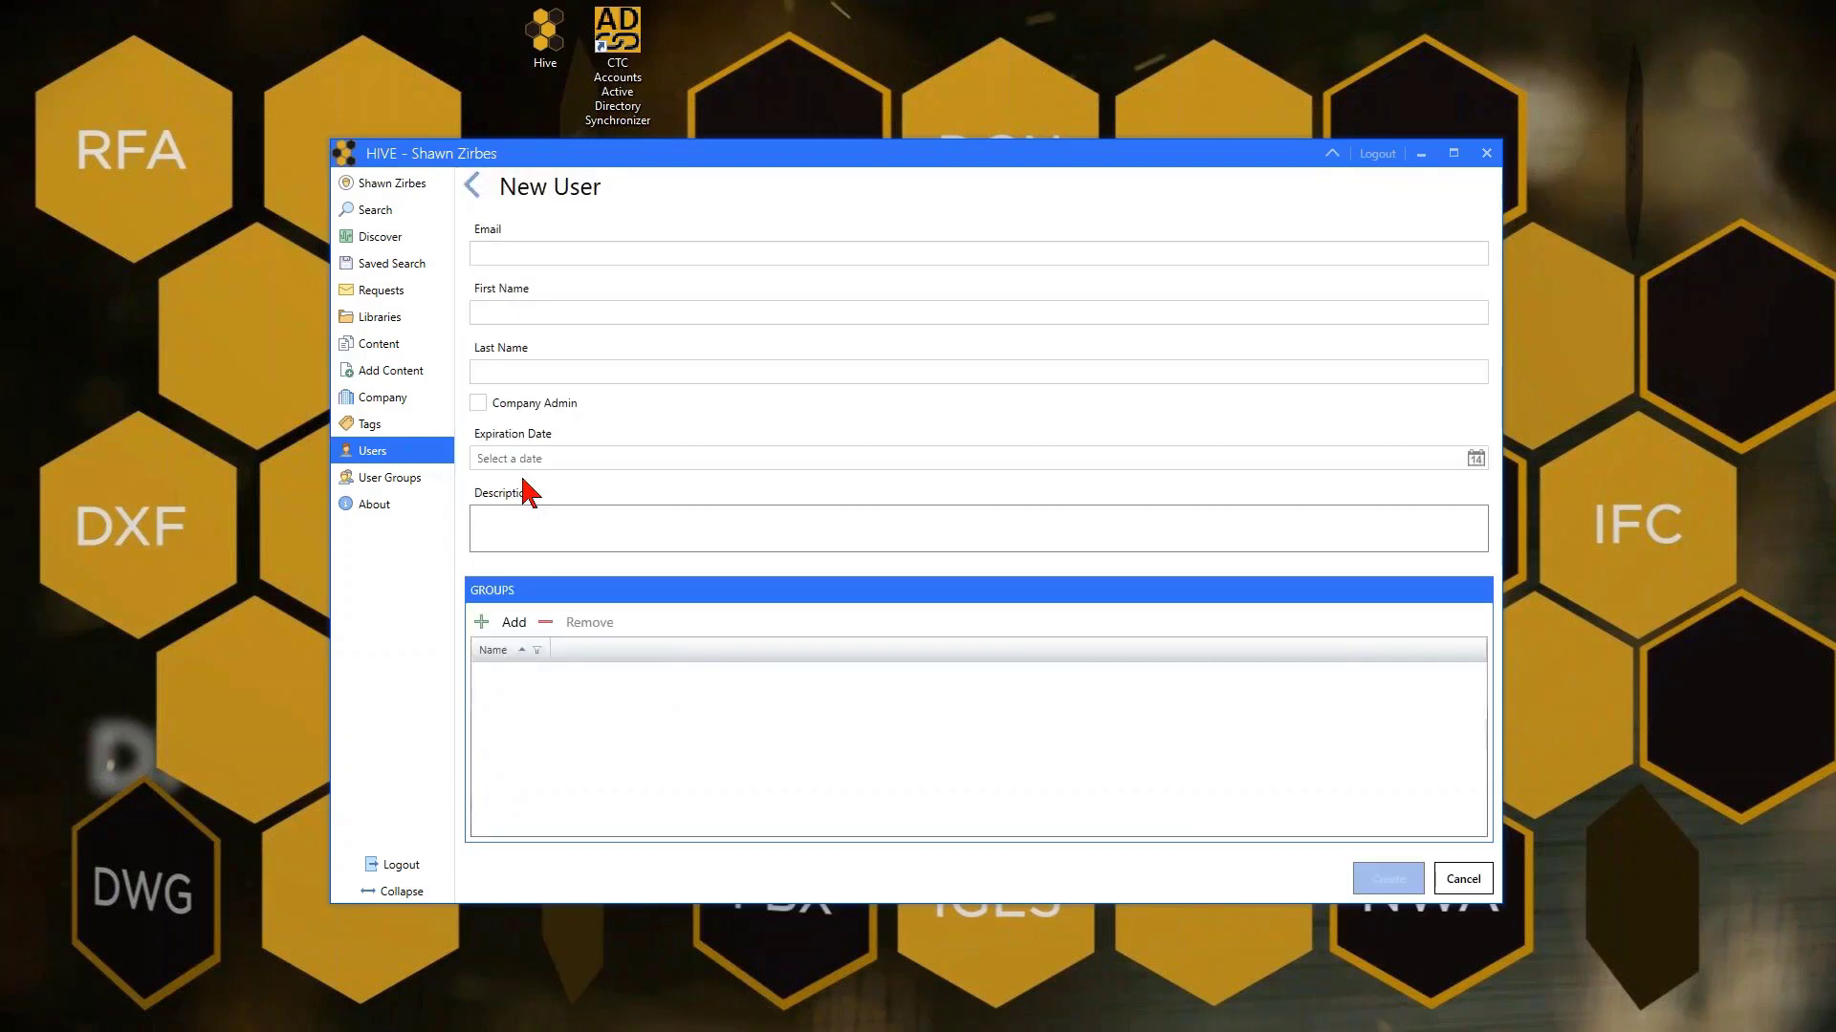
click(475, 189)
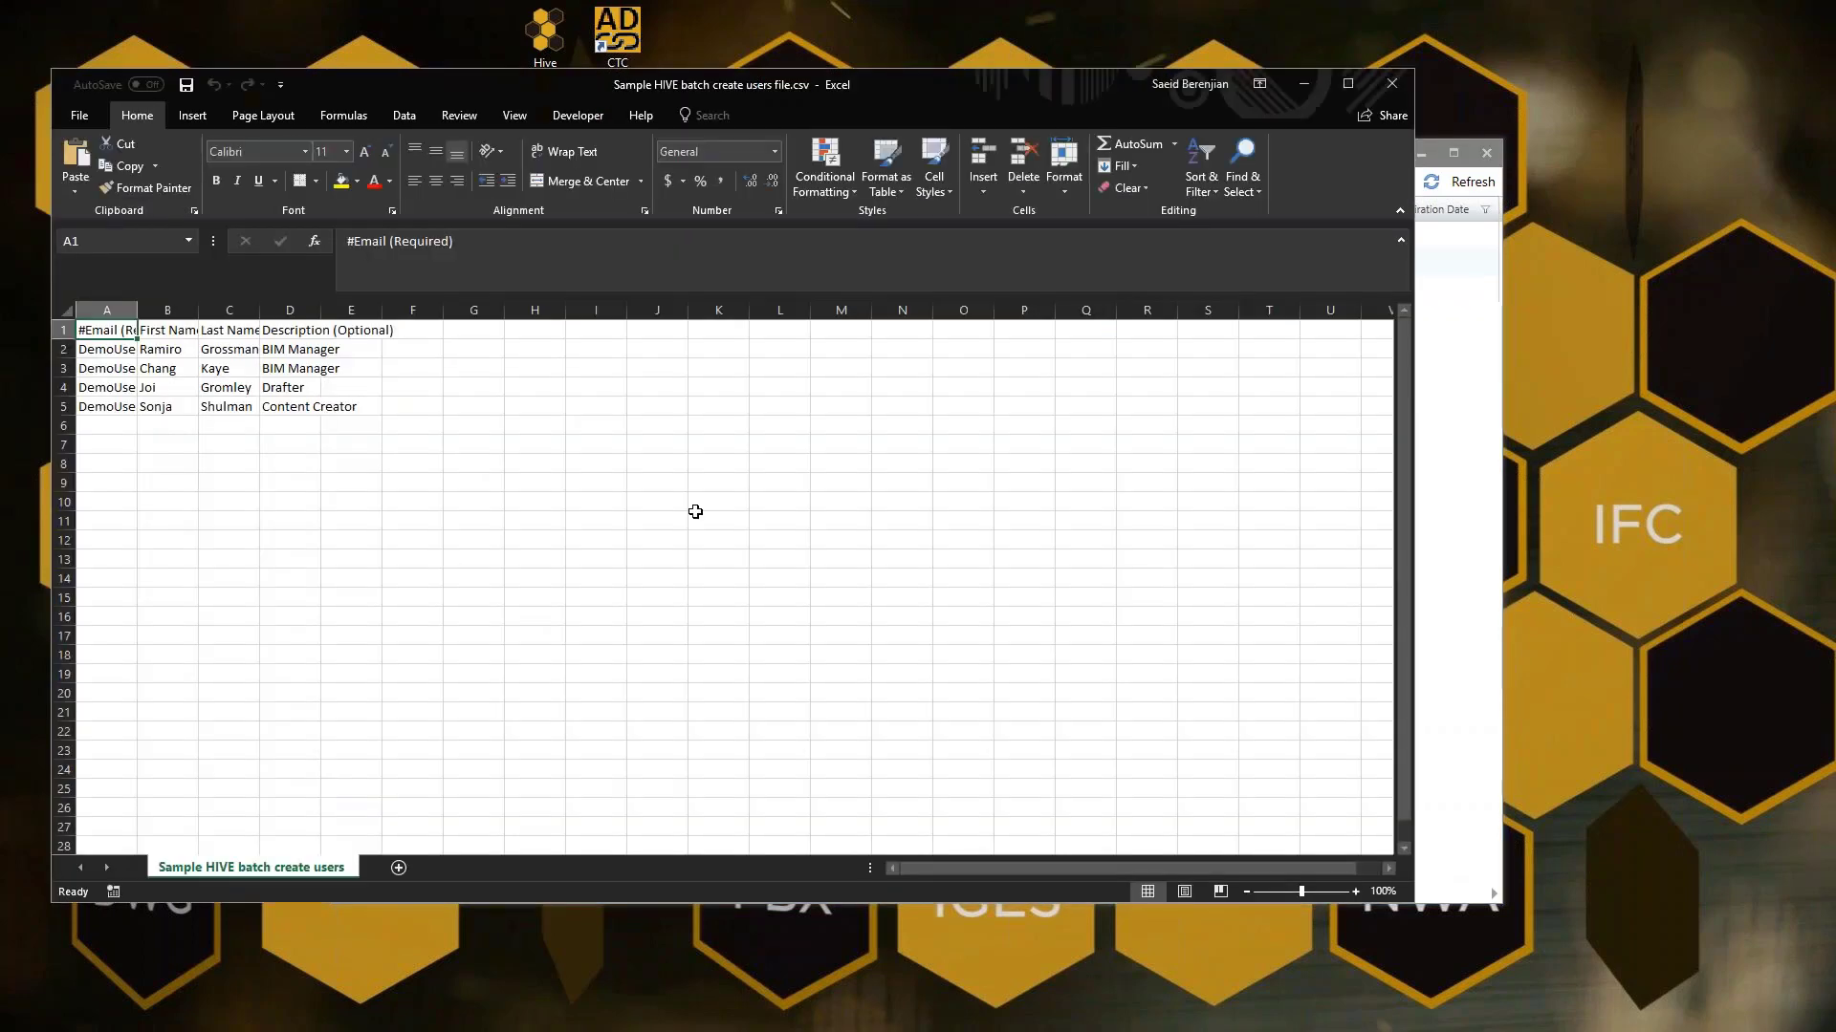
Widen columns A to D to fit the e-mail addresses and full headers
double_click(137, 309)
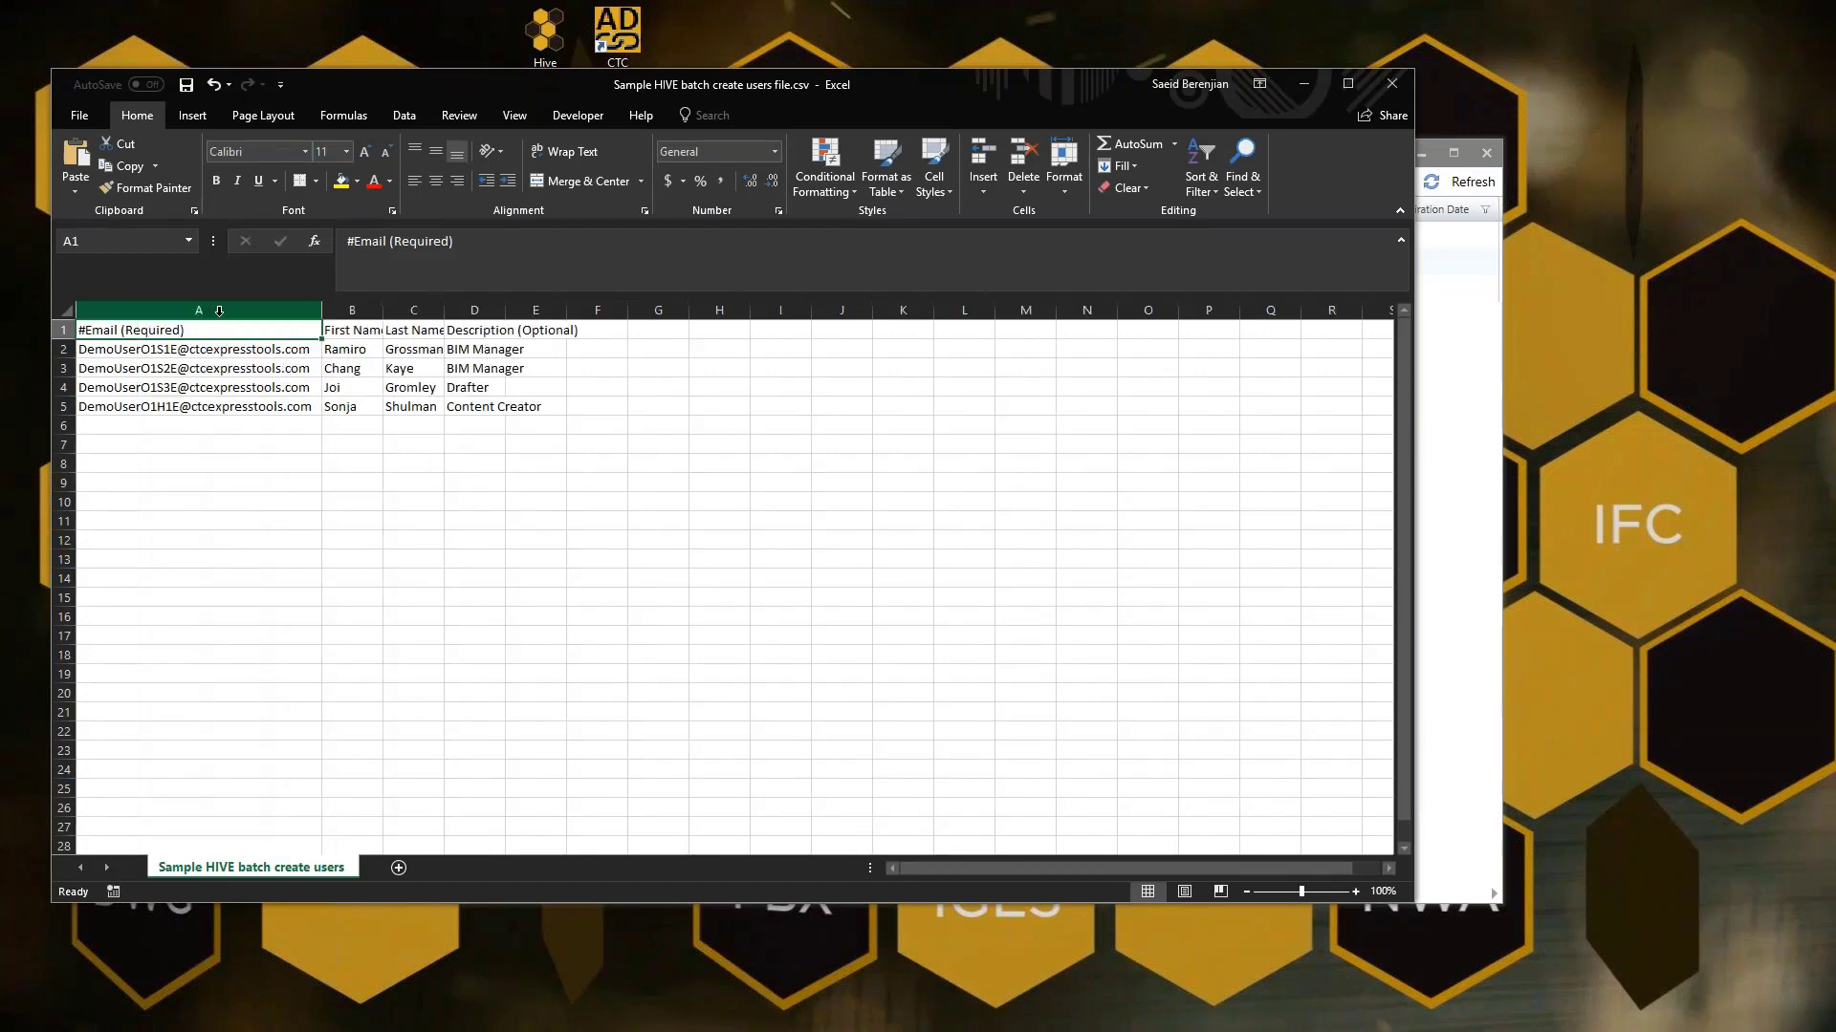
drag(383, 310, 458, 310)
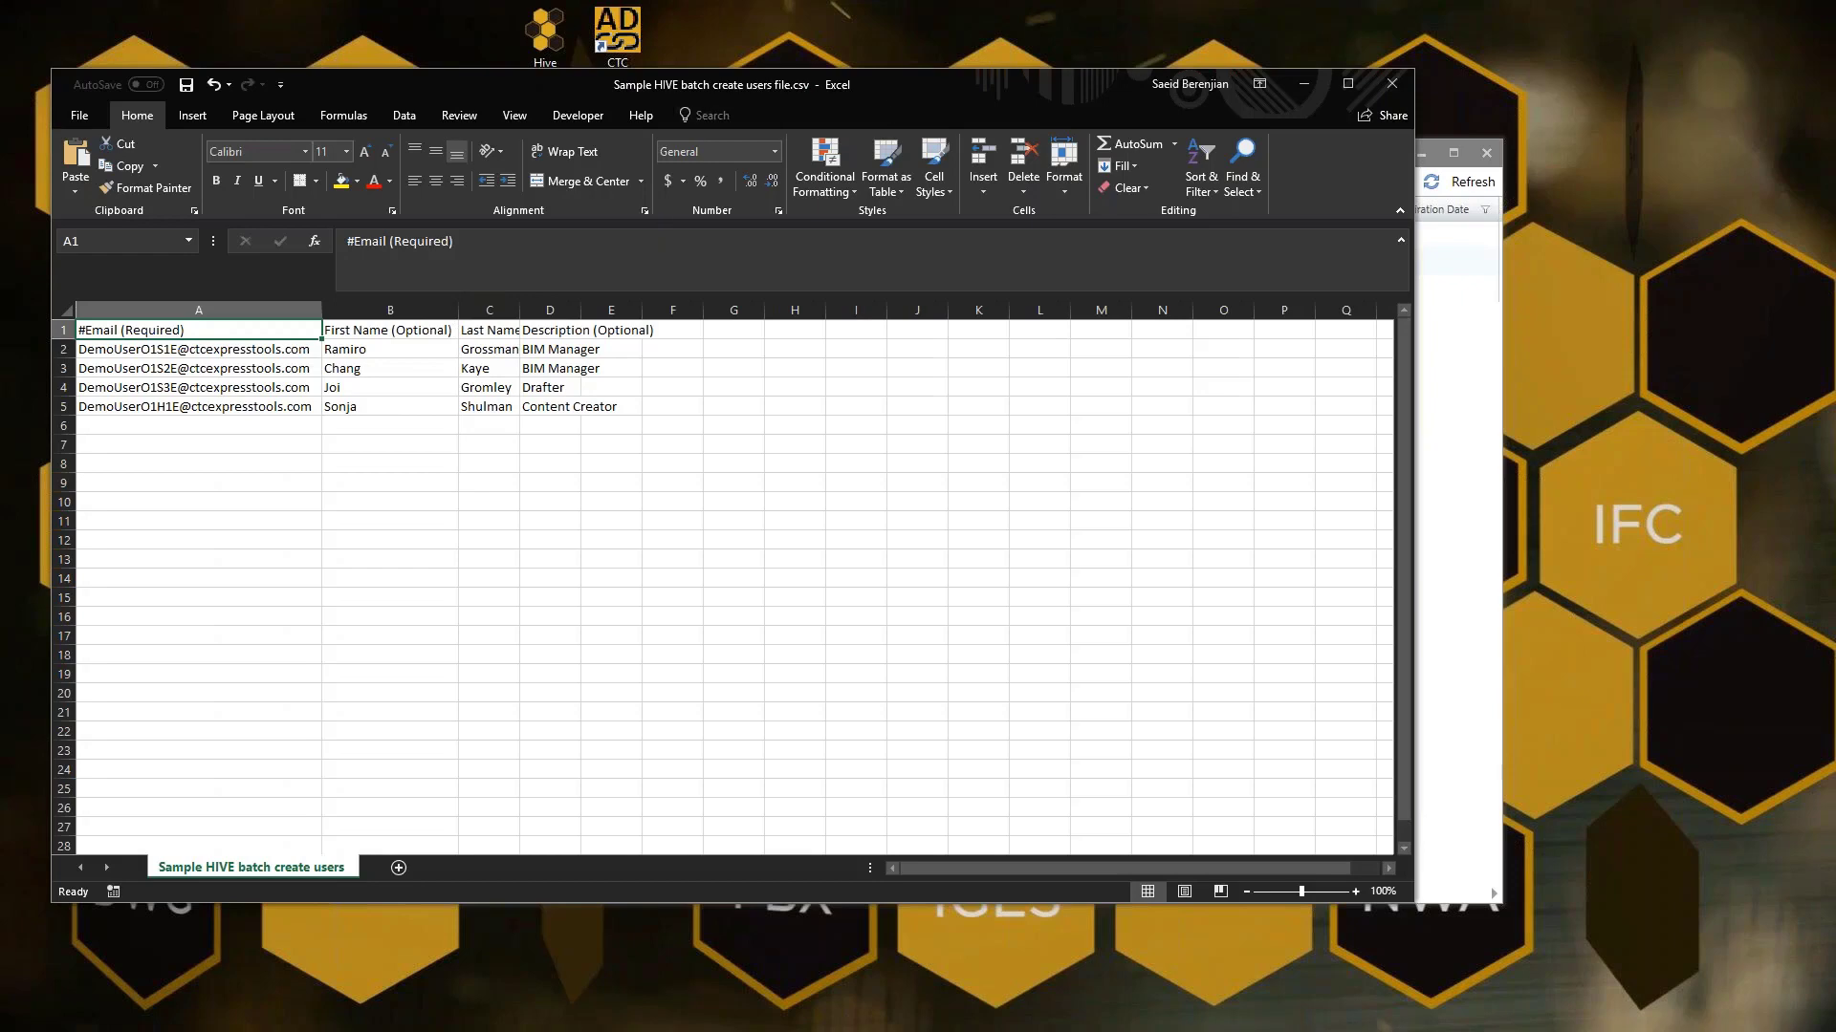
double_click(520, 311)
double_click(654, 310)
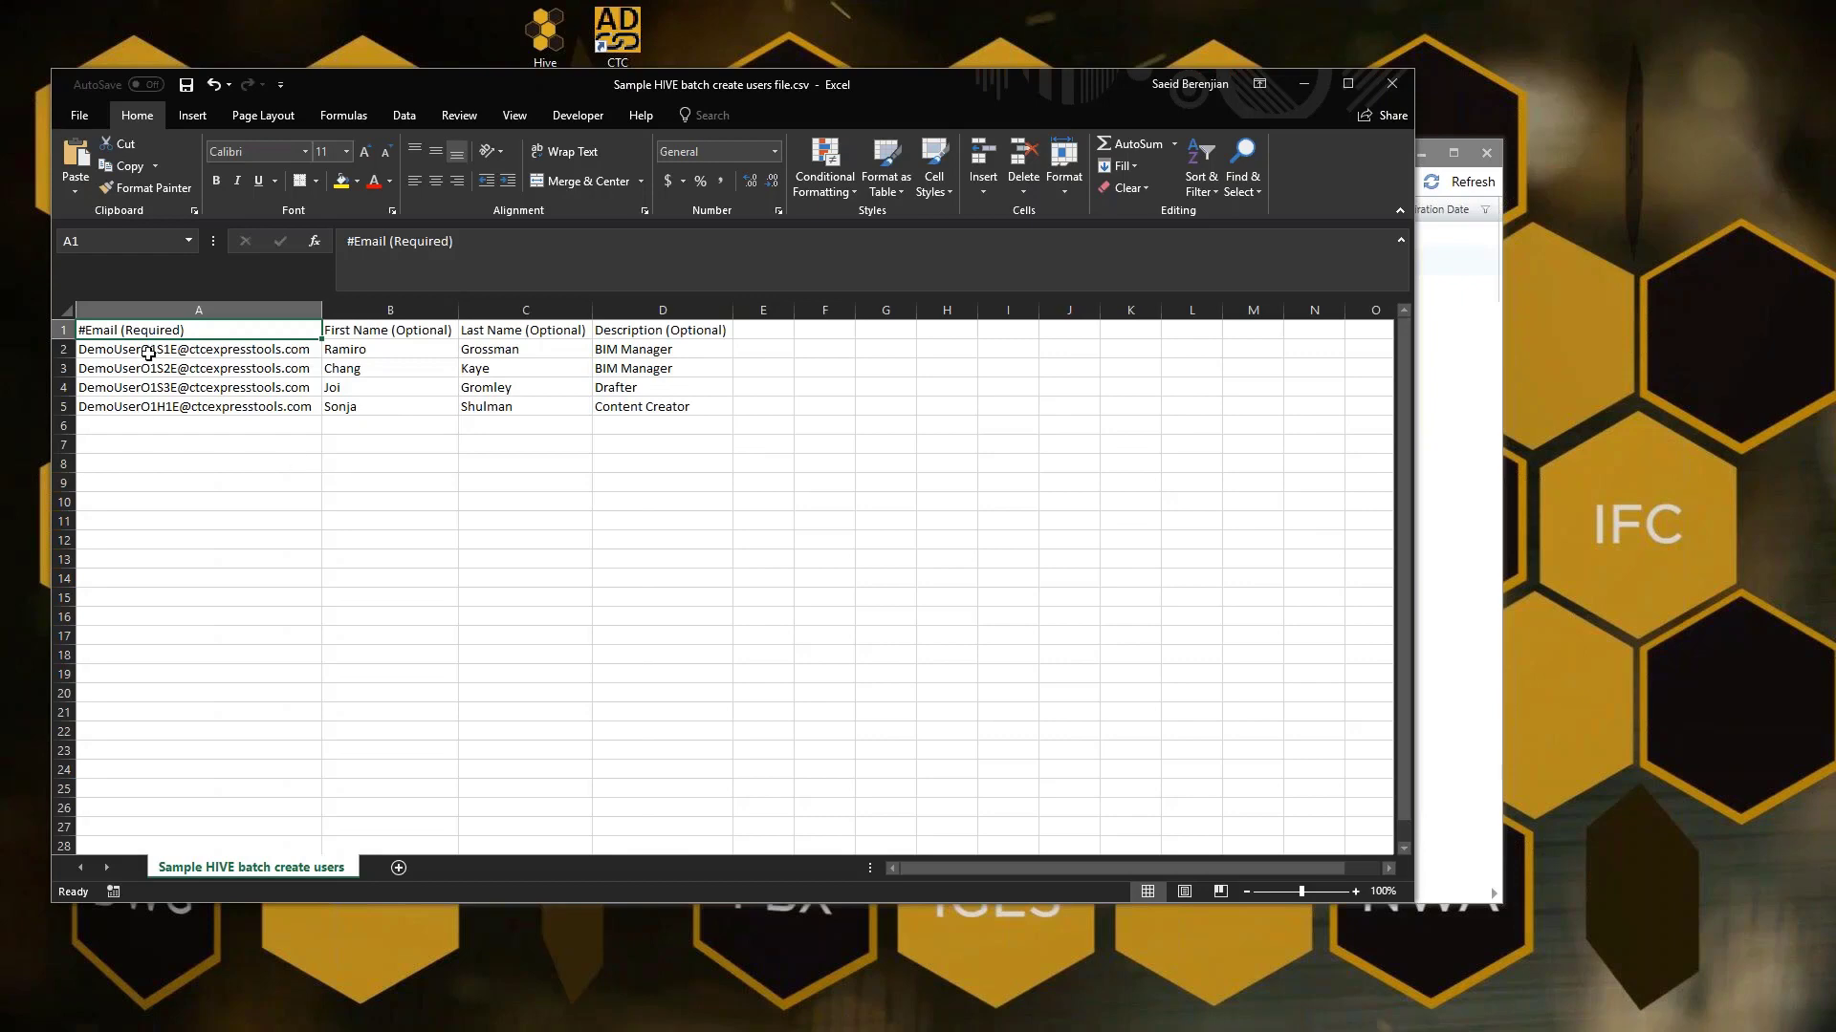
Review the e-mails in A2:A5 and the header row A1:D1
drag(145, 352, 160, 416)
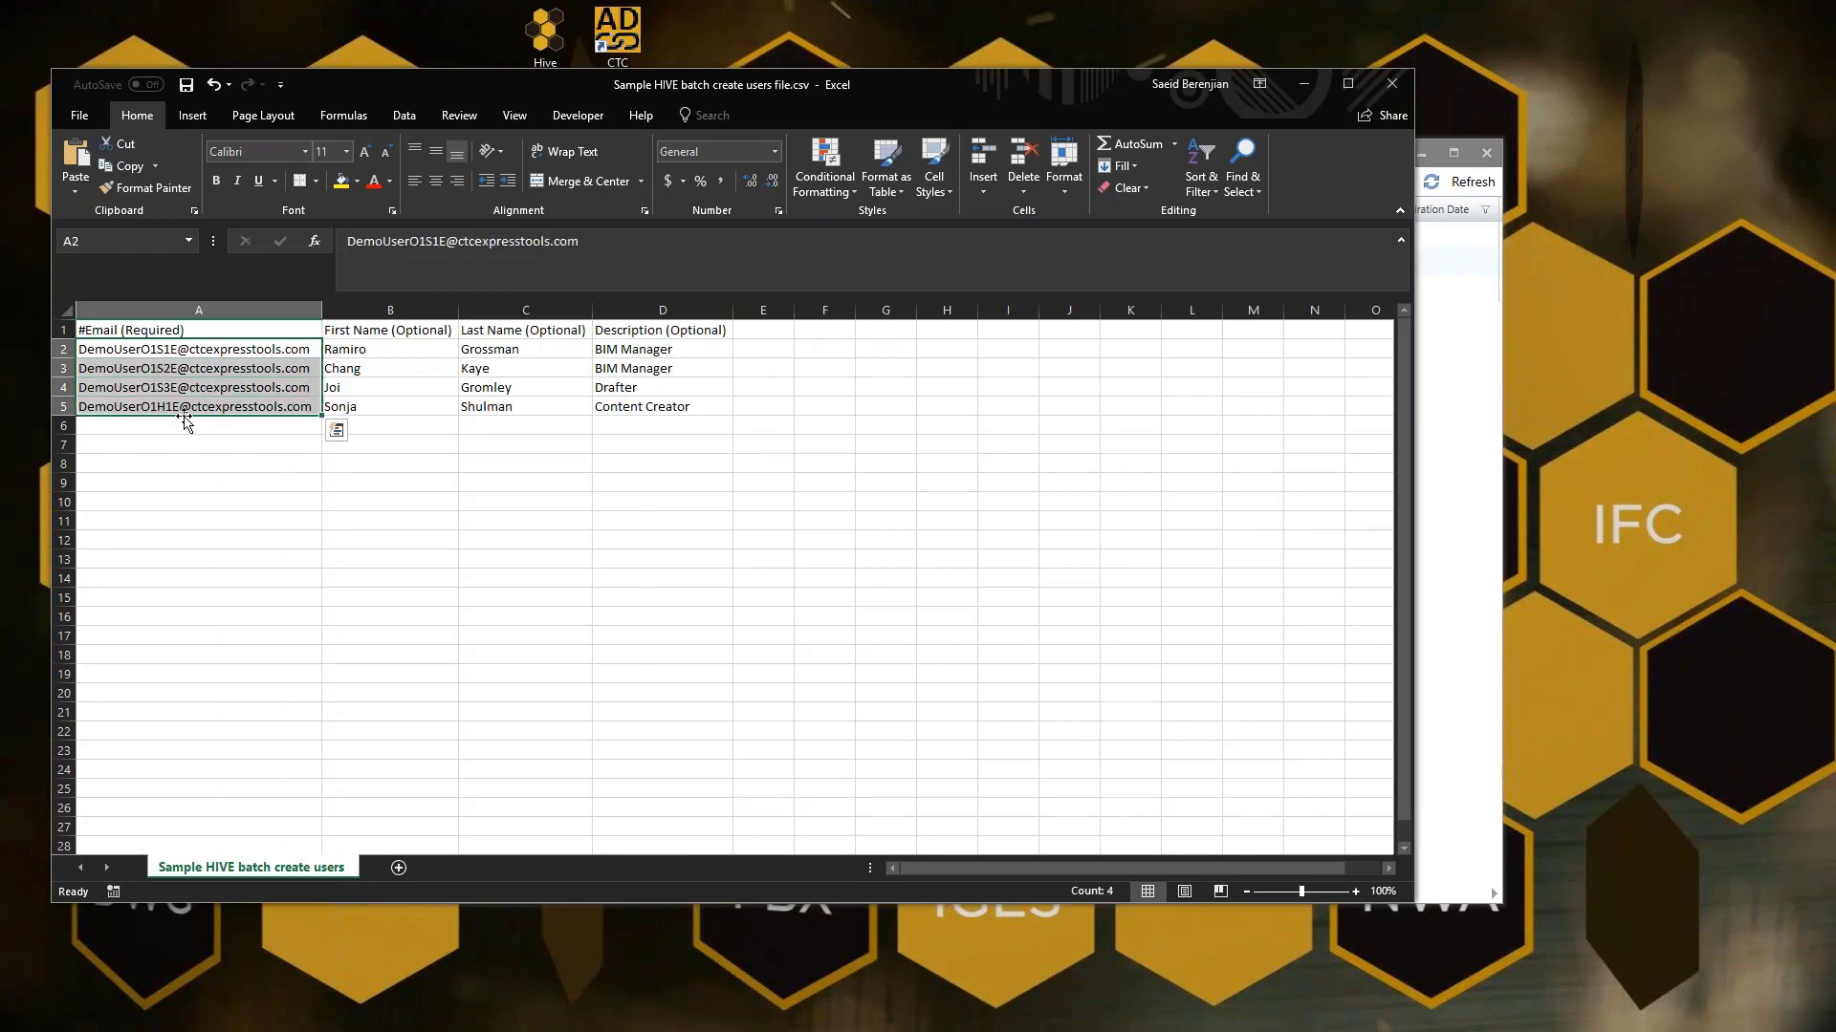
click(389, 333)
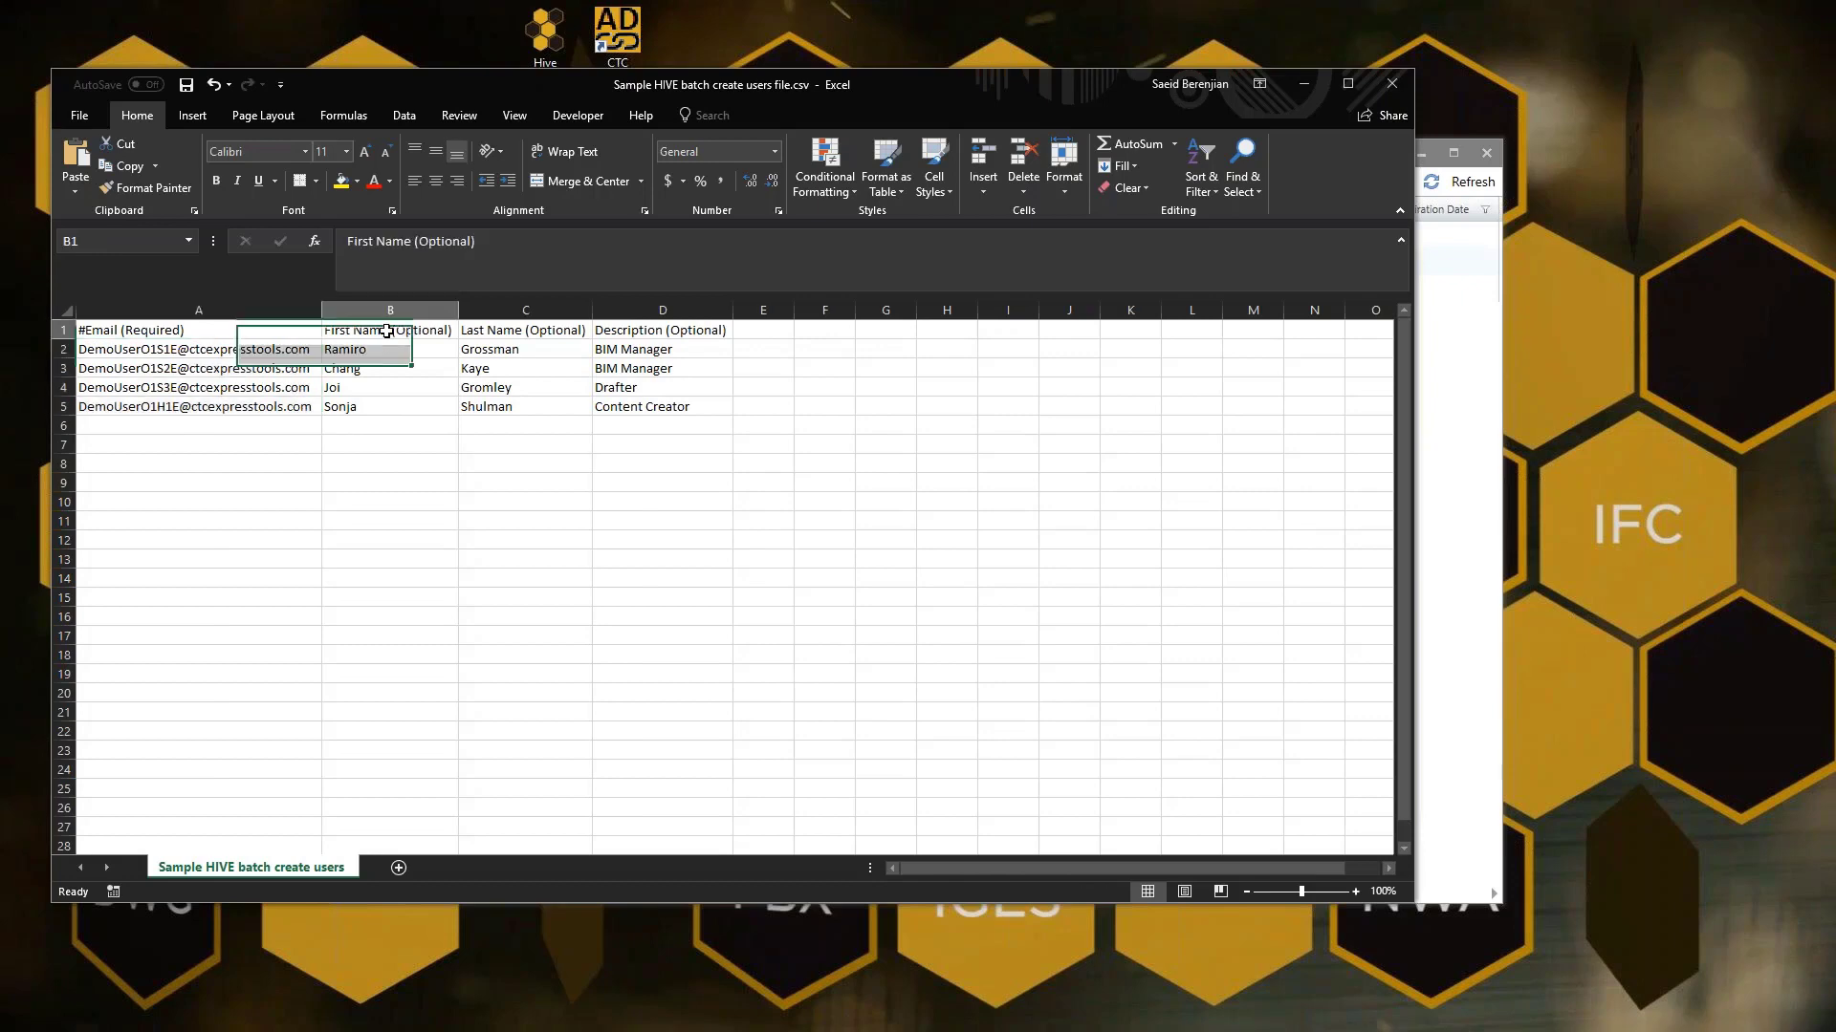
click(516, 331)
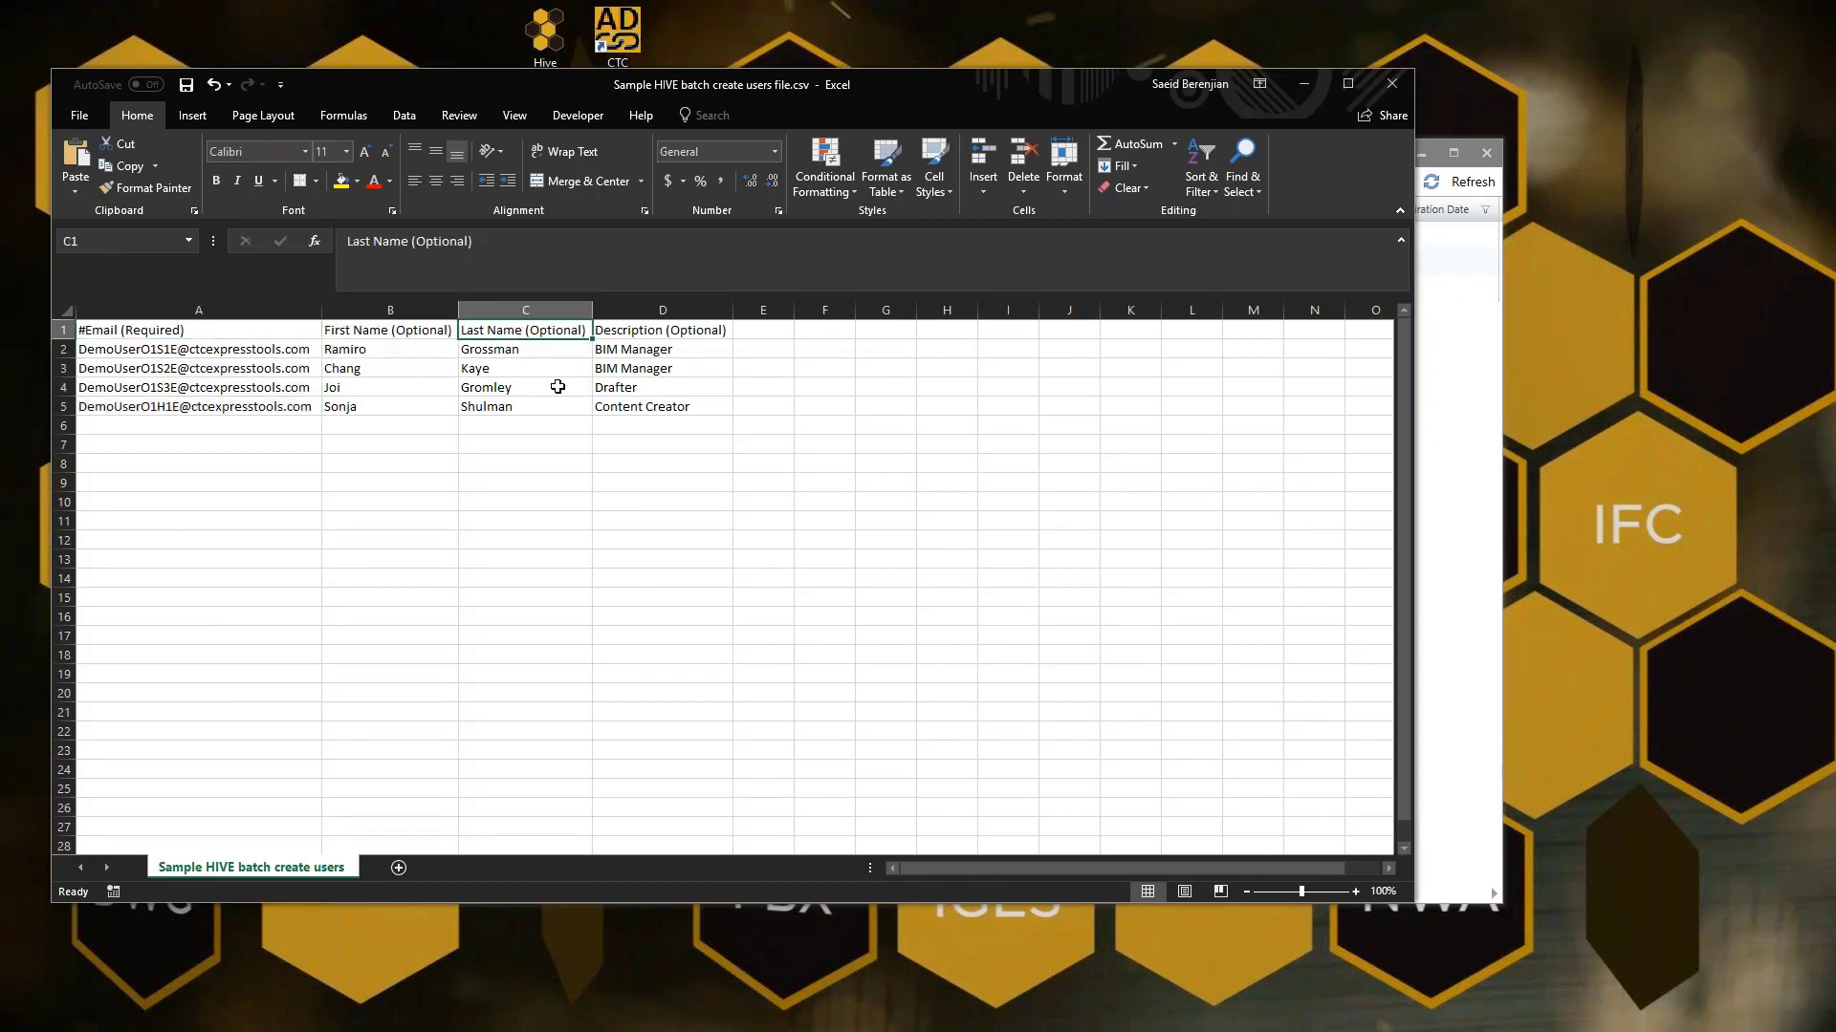
click(666, 334)
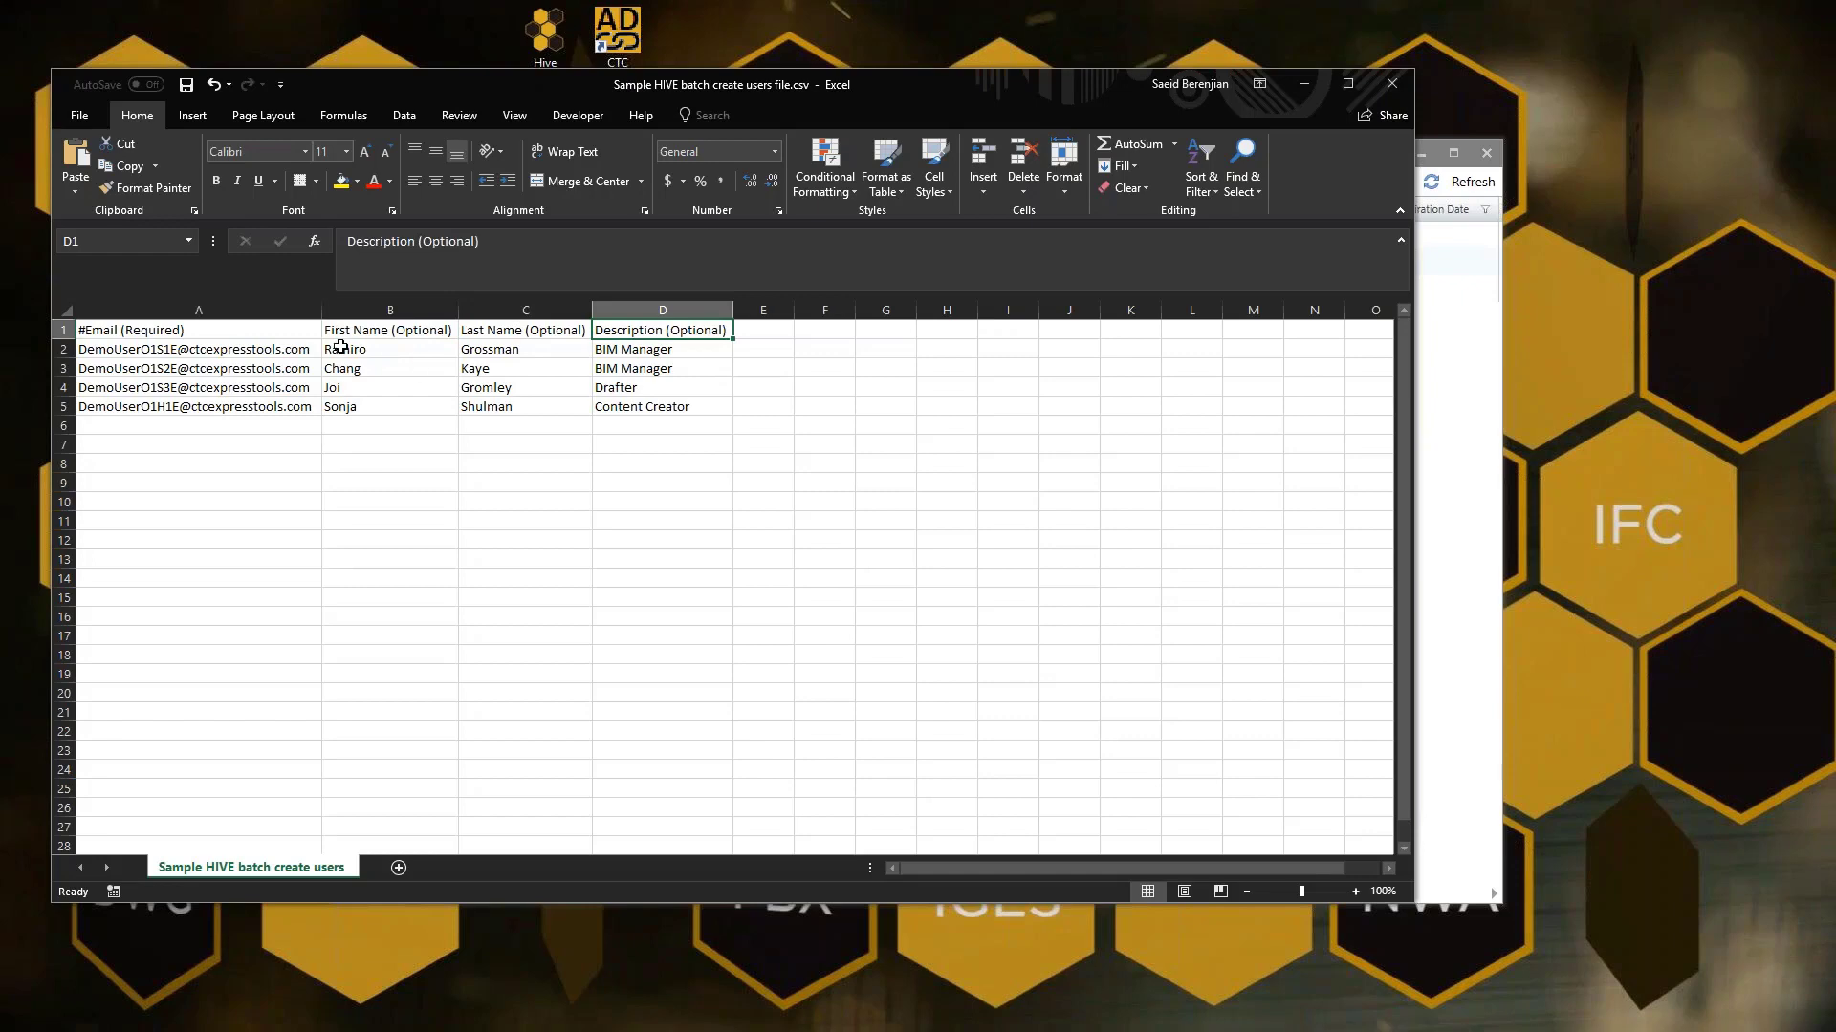
drag(216, 332, 670, 332)
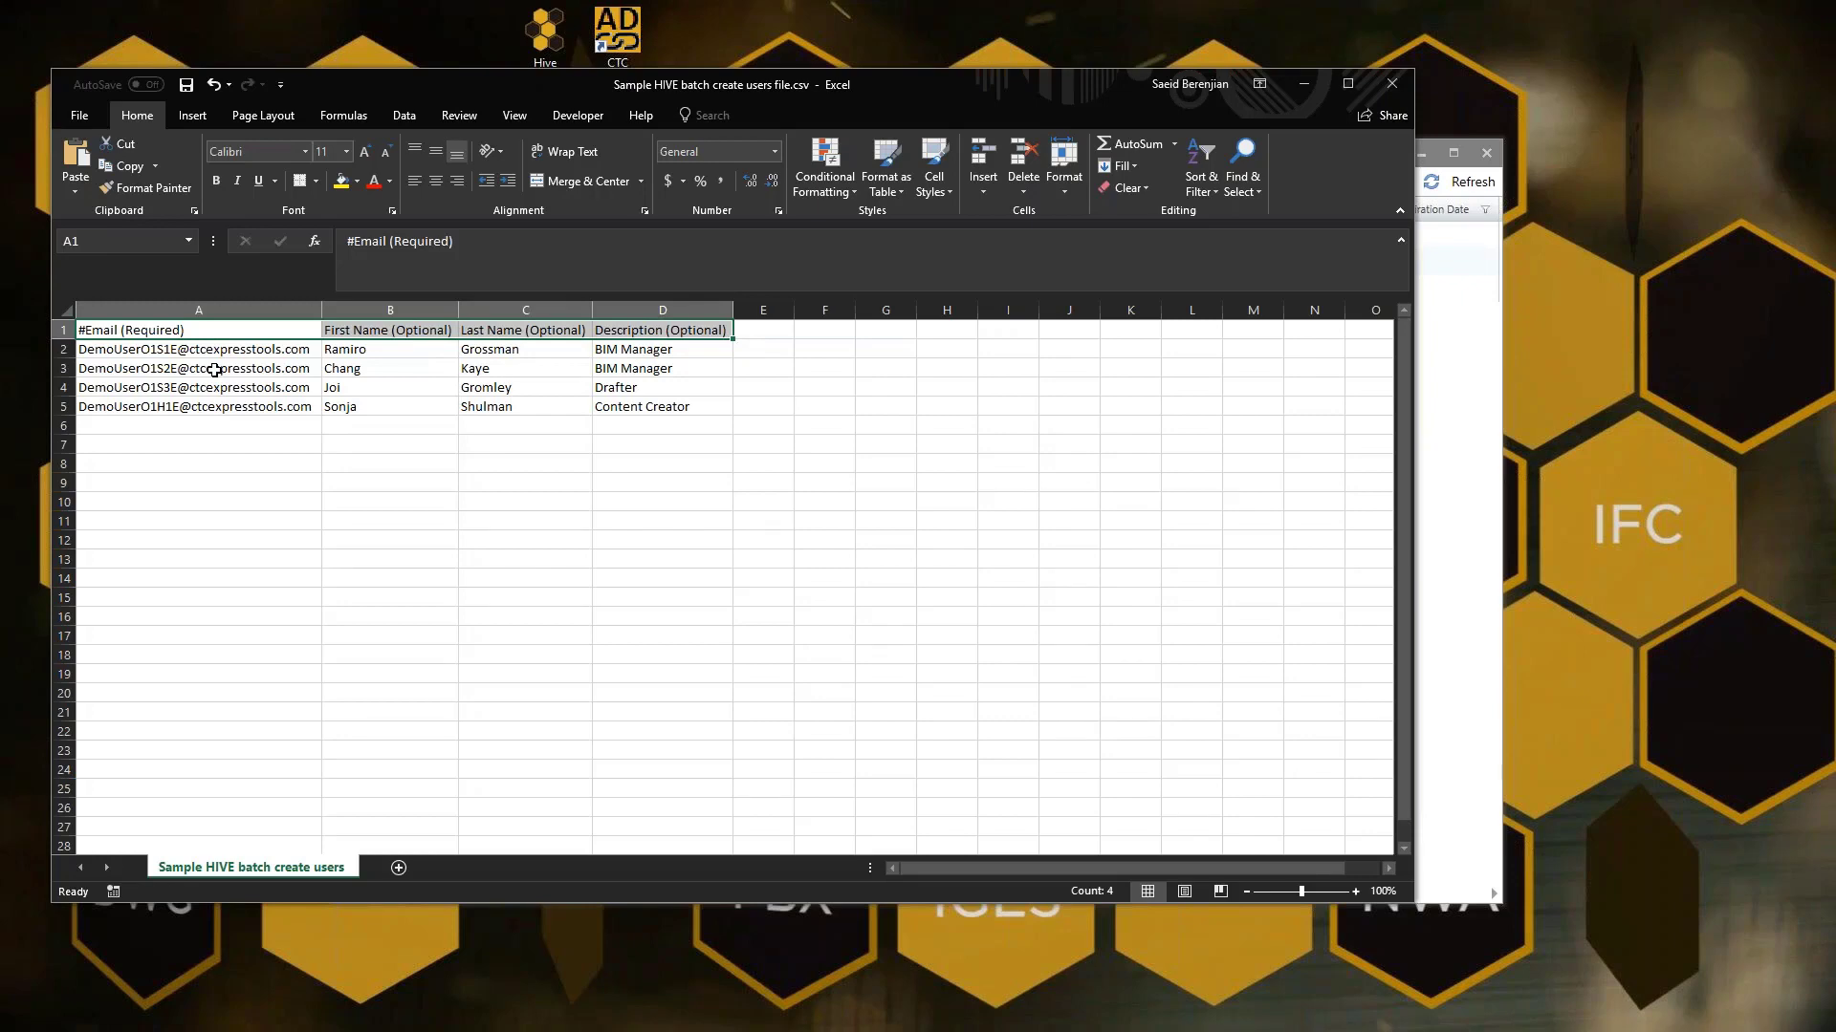
Check the four users' e-mails, first names, last names and descriptions, then close the spreadsheet
click(195, 350)
click(204, 368)
click(206, 387)
click(209, 406)
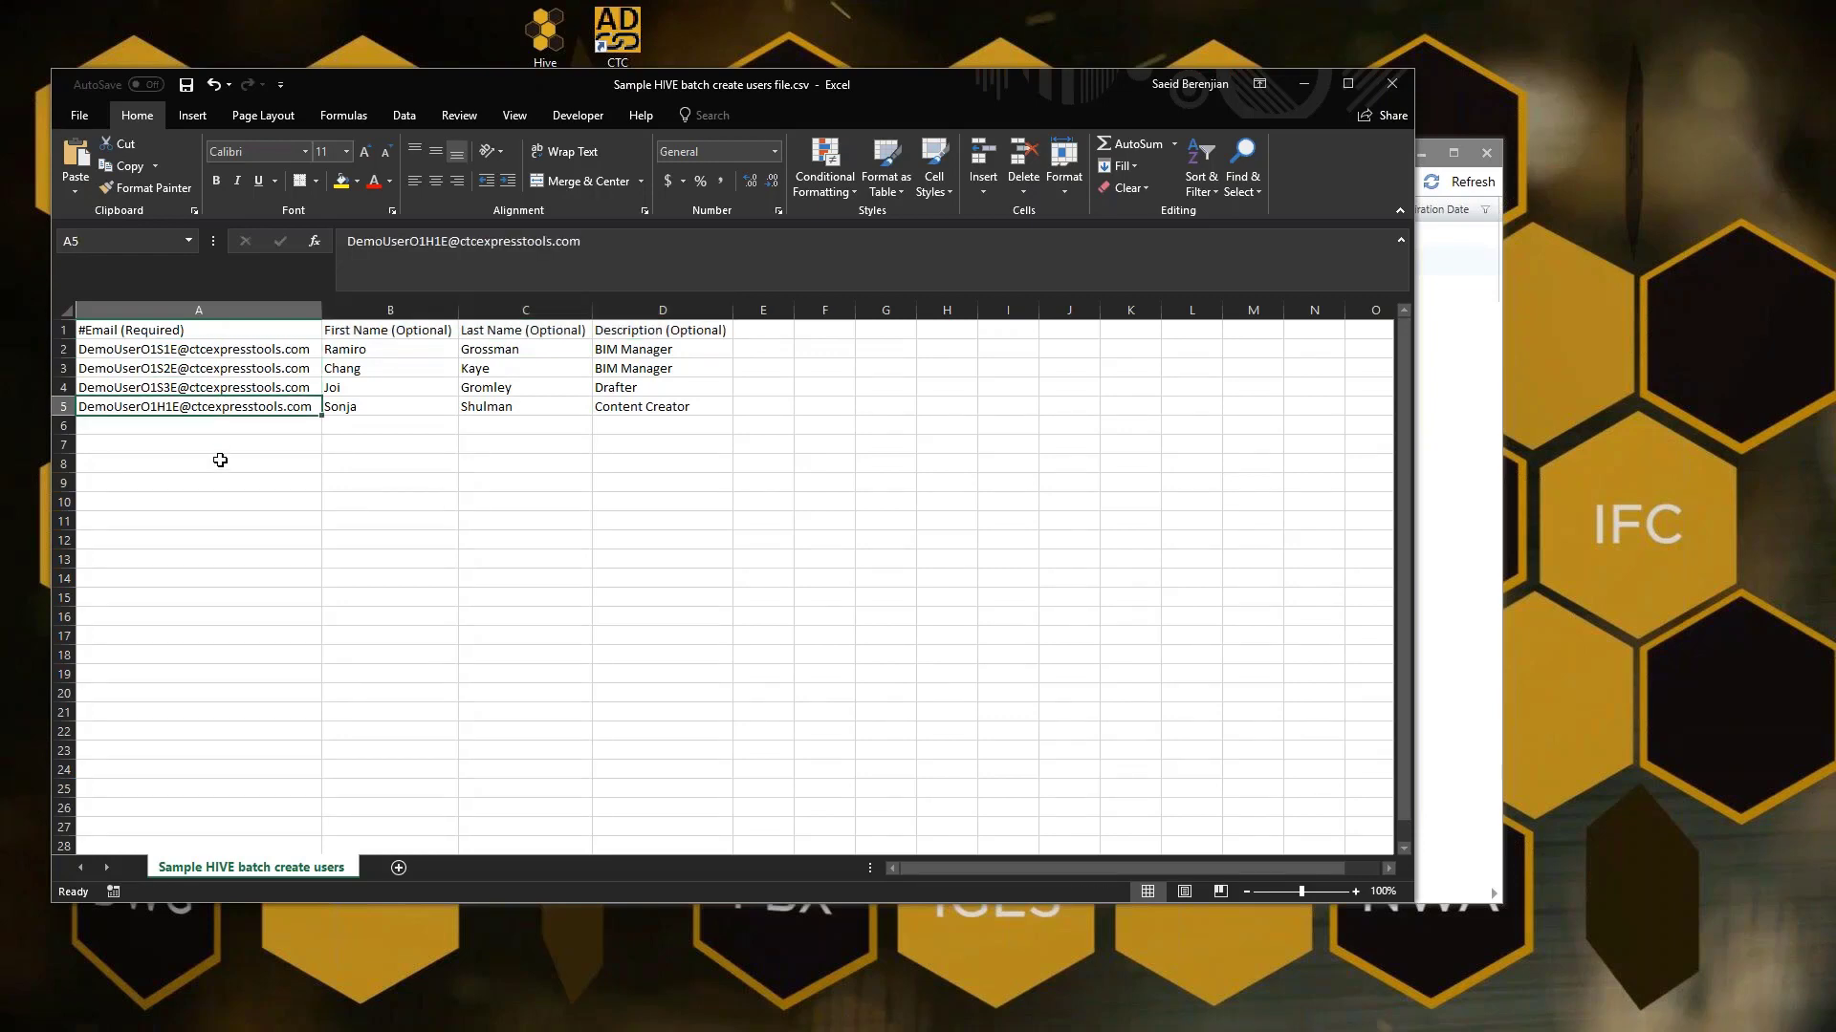
drag(388, 348, 387, 408)
drag(490, 350, 521, 408)
drag(674, 354, 682, 449)
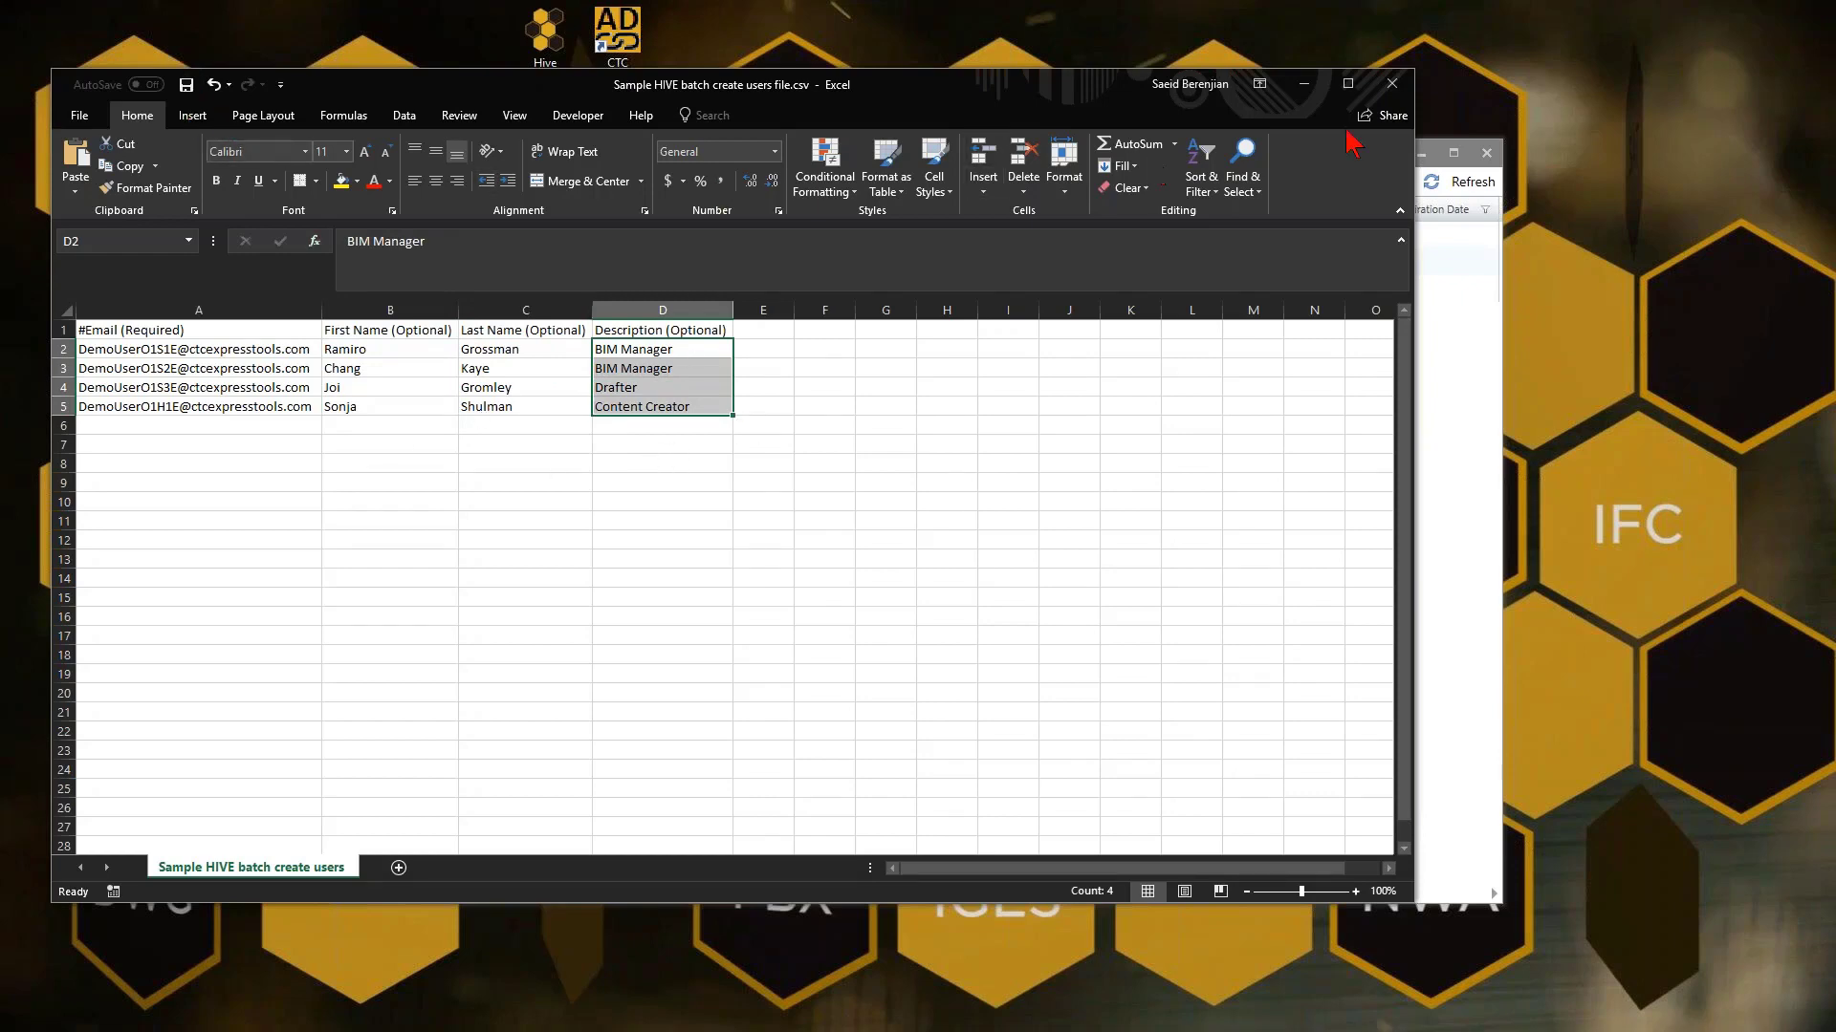
click(1392, 84)
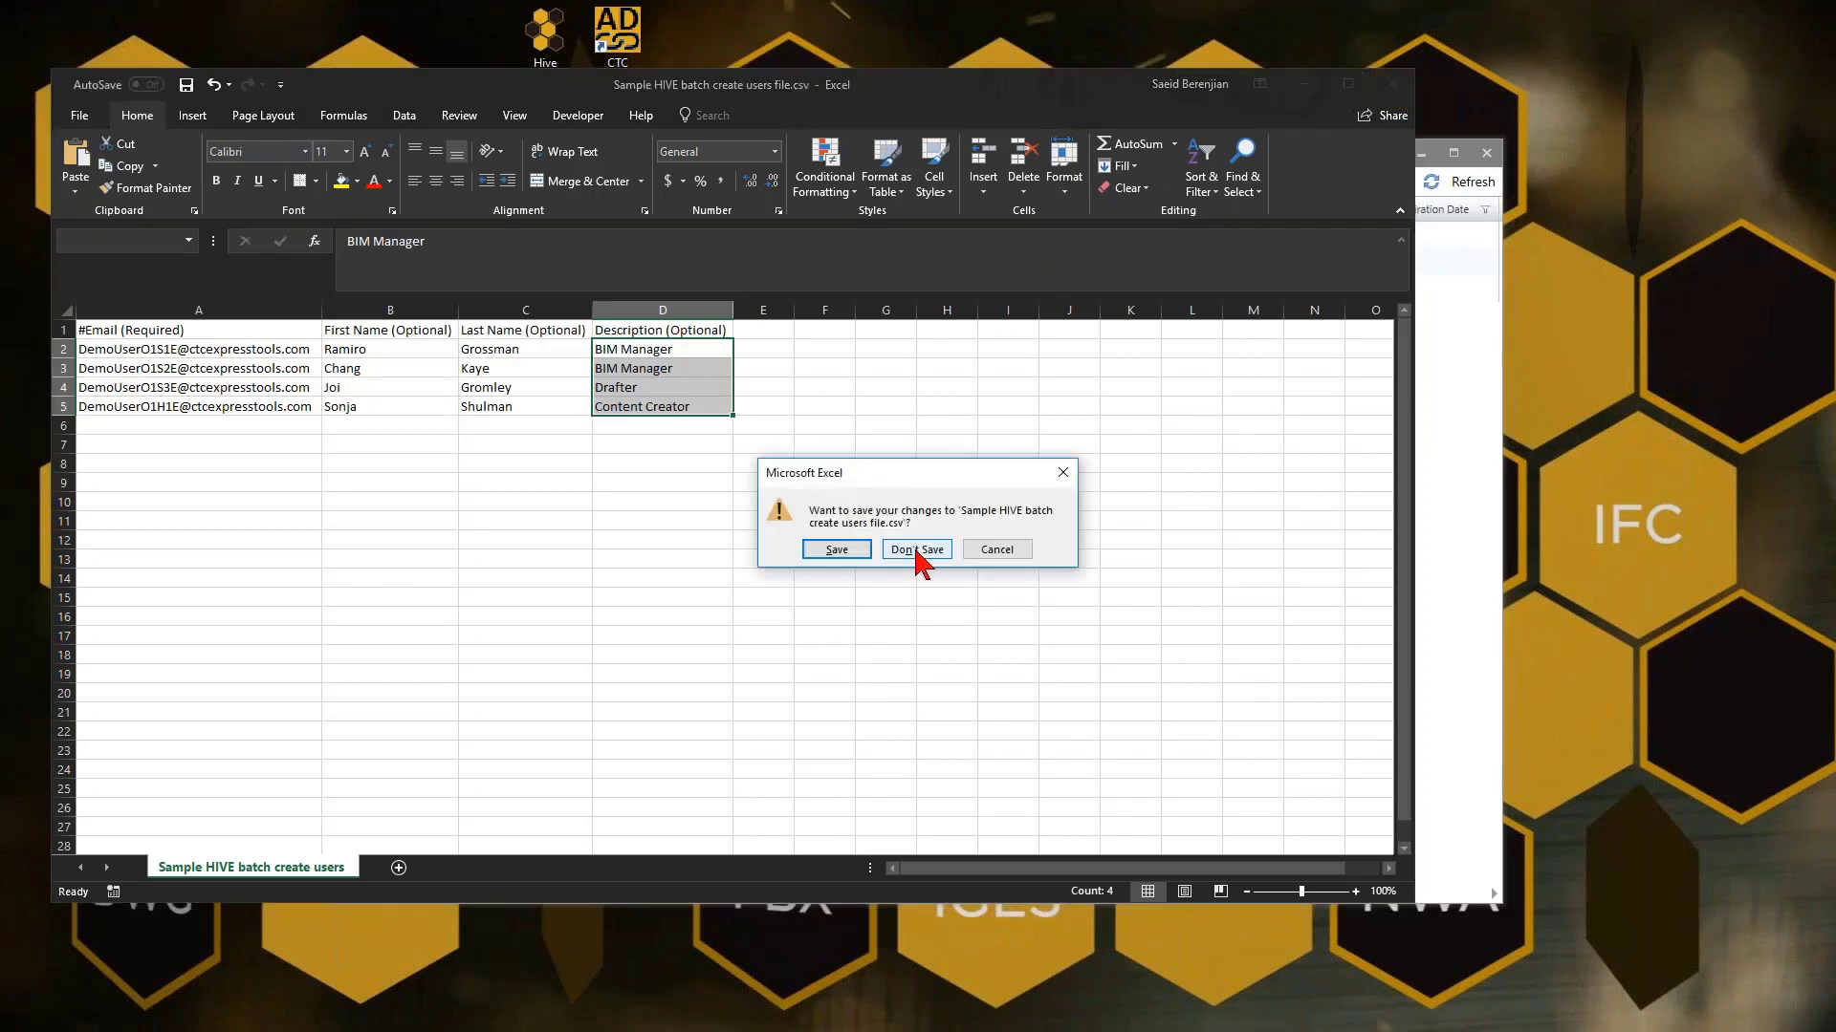
Save 'Sample HIVE batch create users file.csv' over the existing file so Excel closes
click(839, 549)
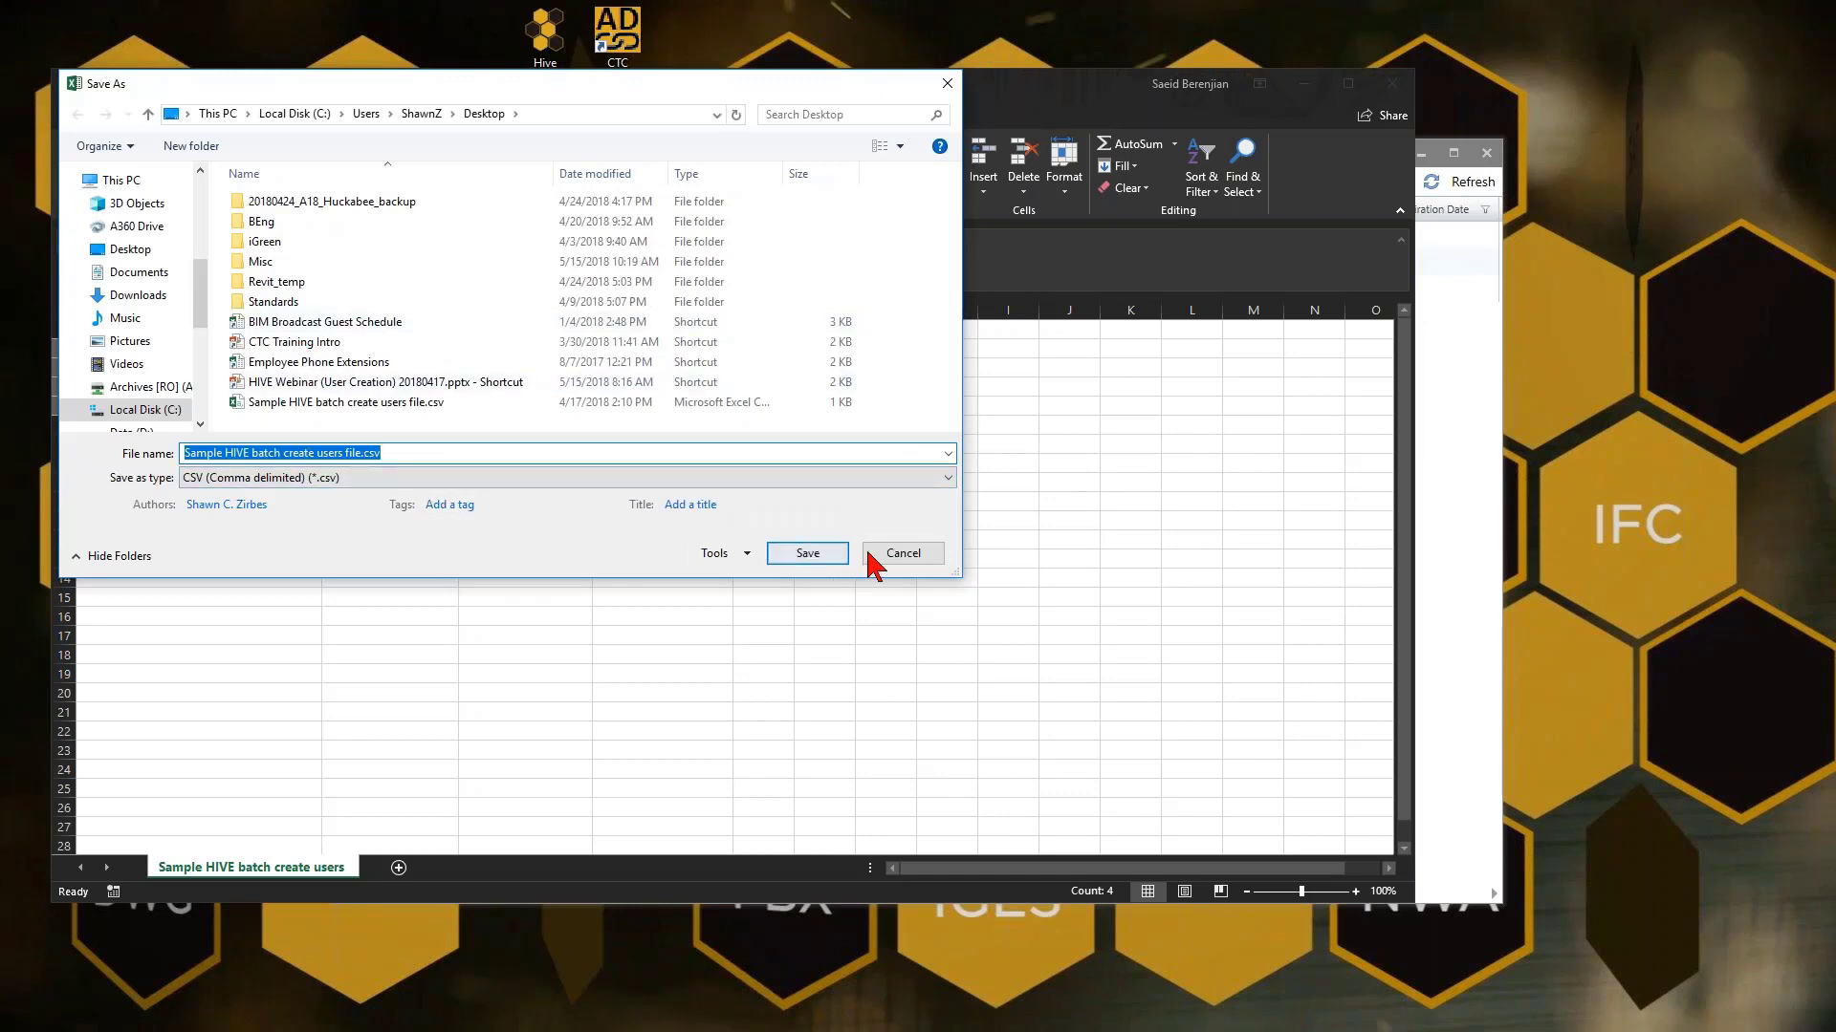
click(806, 554)
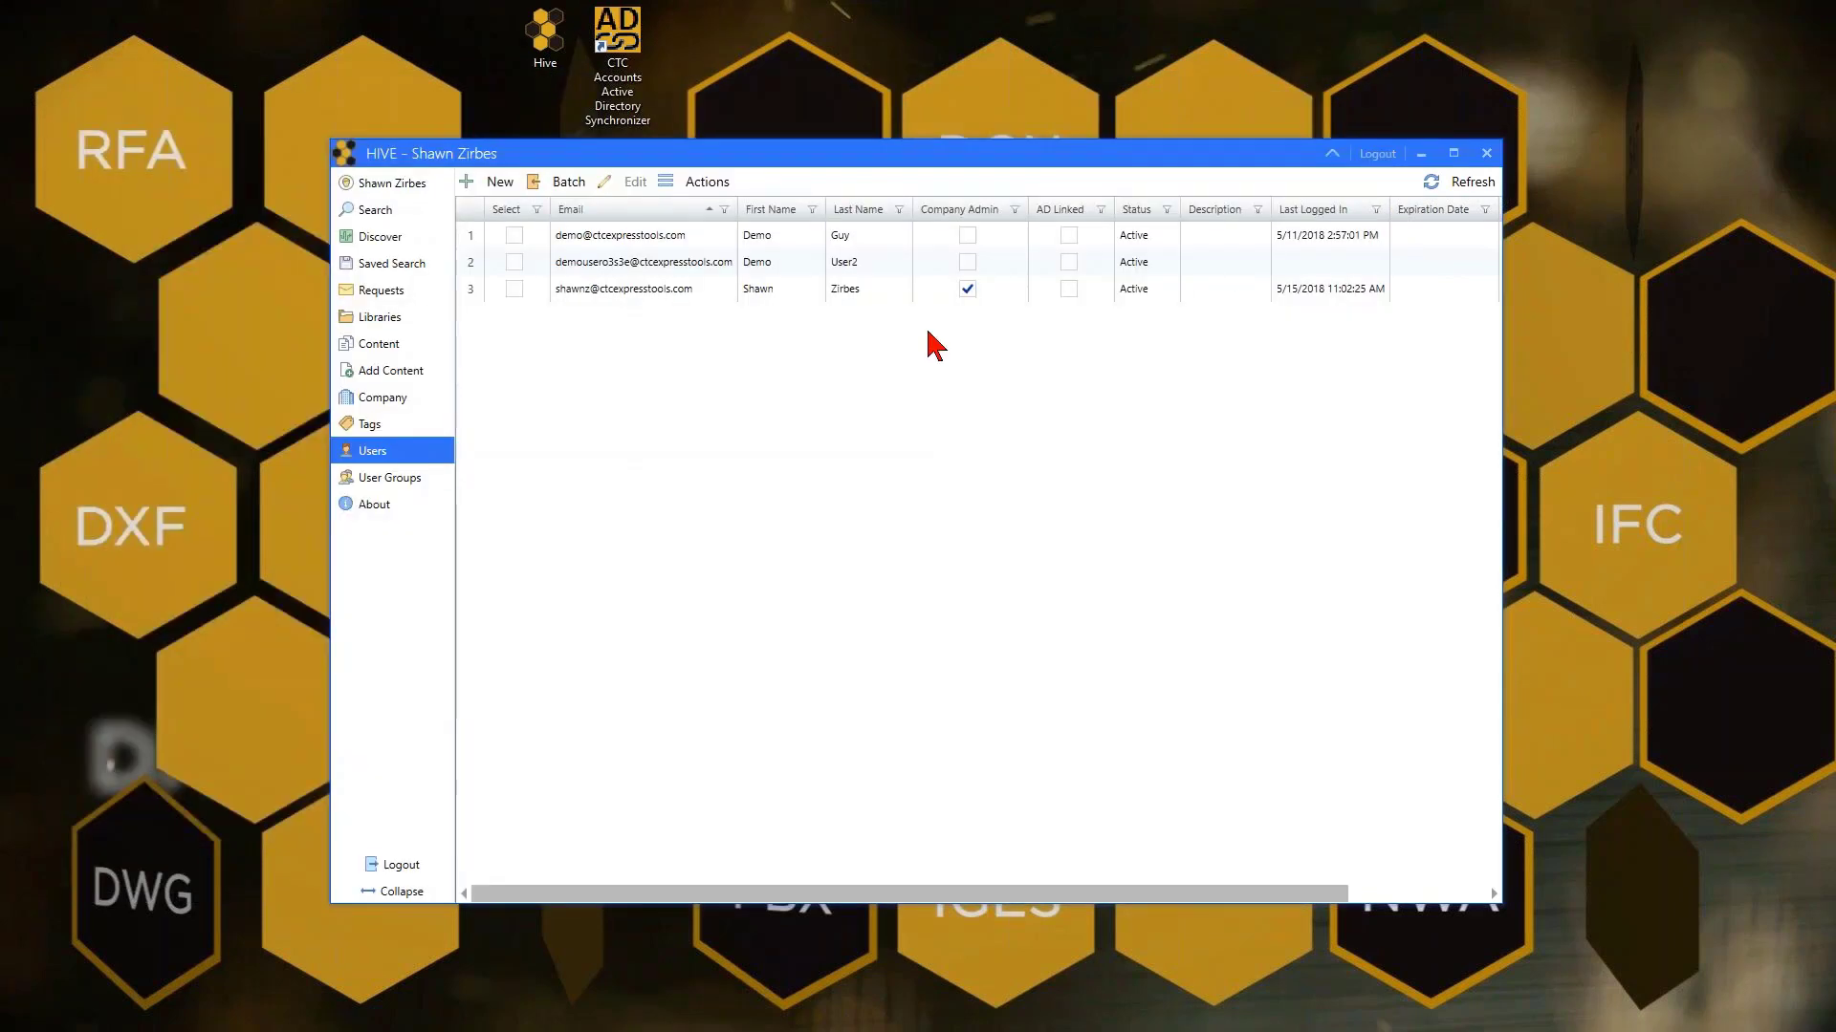
In Batch Add Users, import 'Sample HIVE batch create users file.csv' from the Desktop
click(569, 187)
click(524, 289)
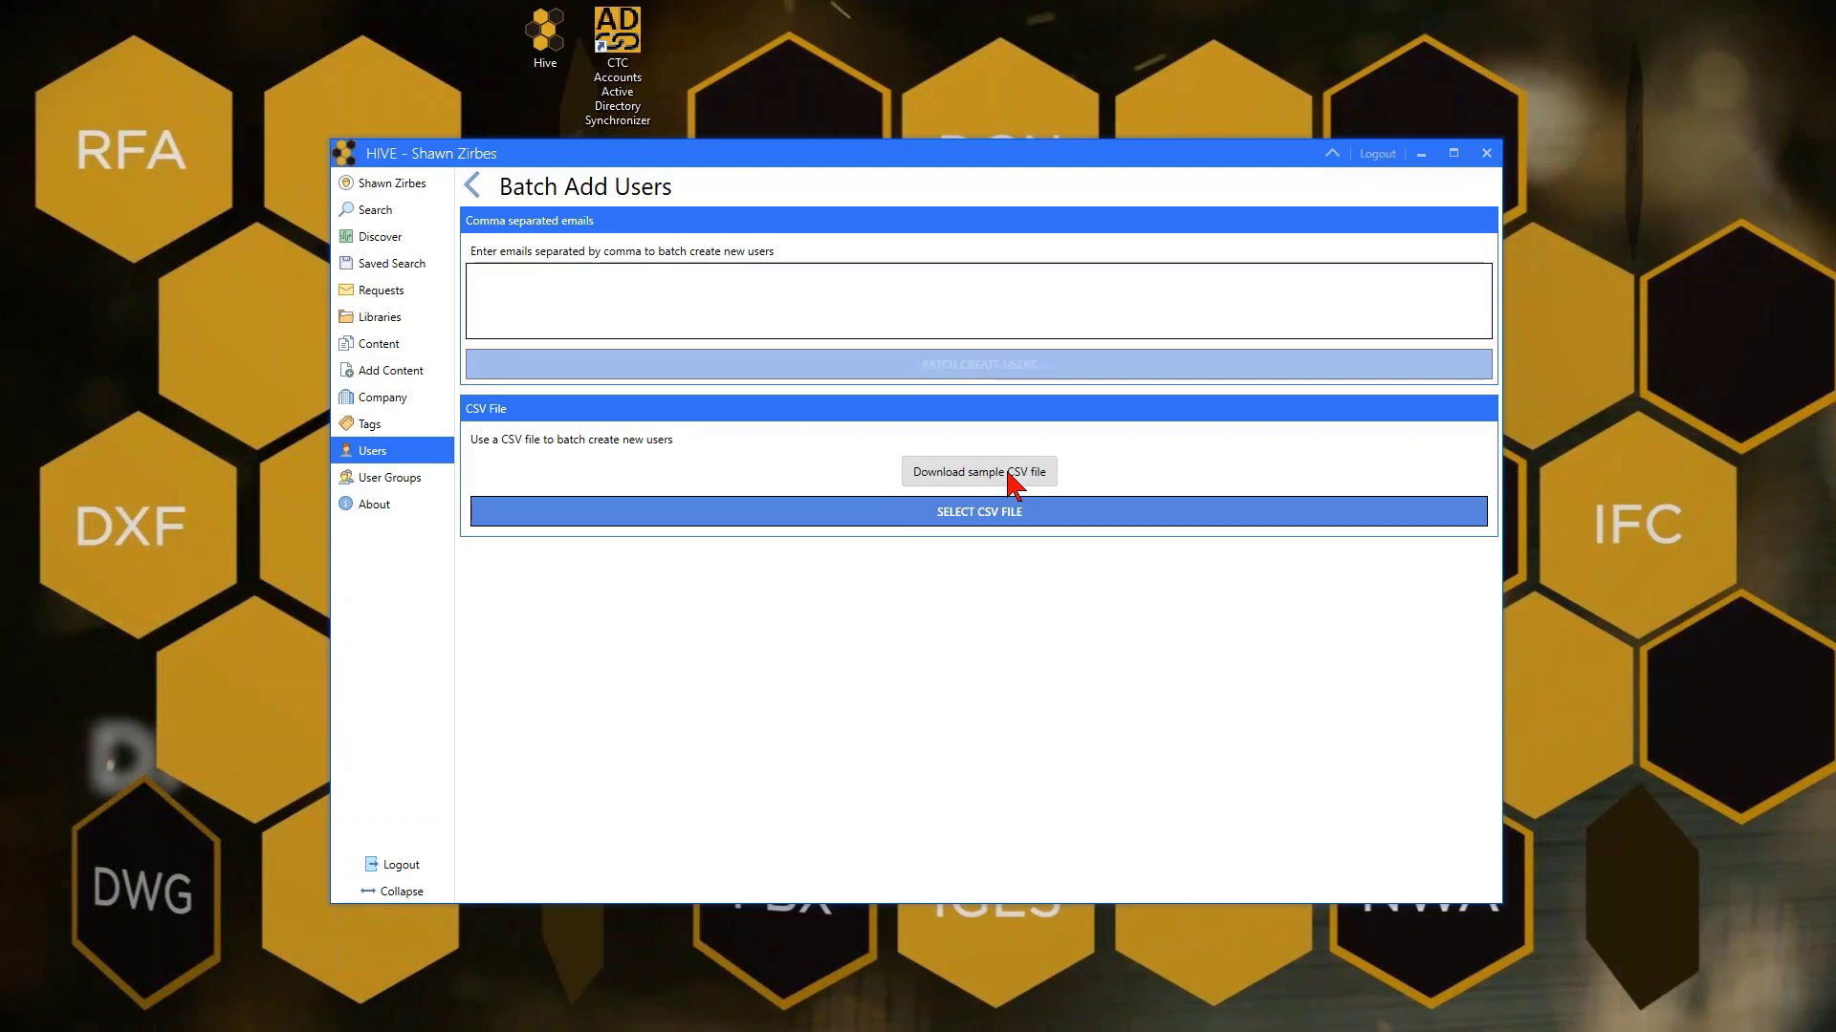
click(1011, 525)
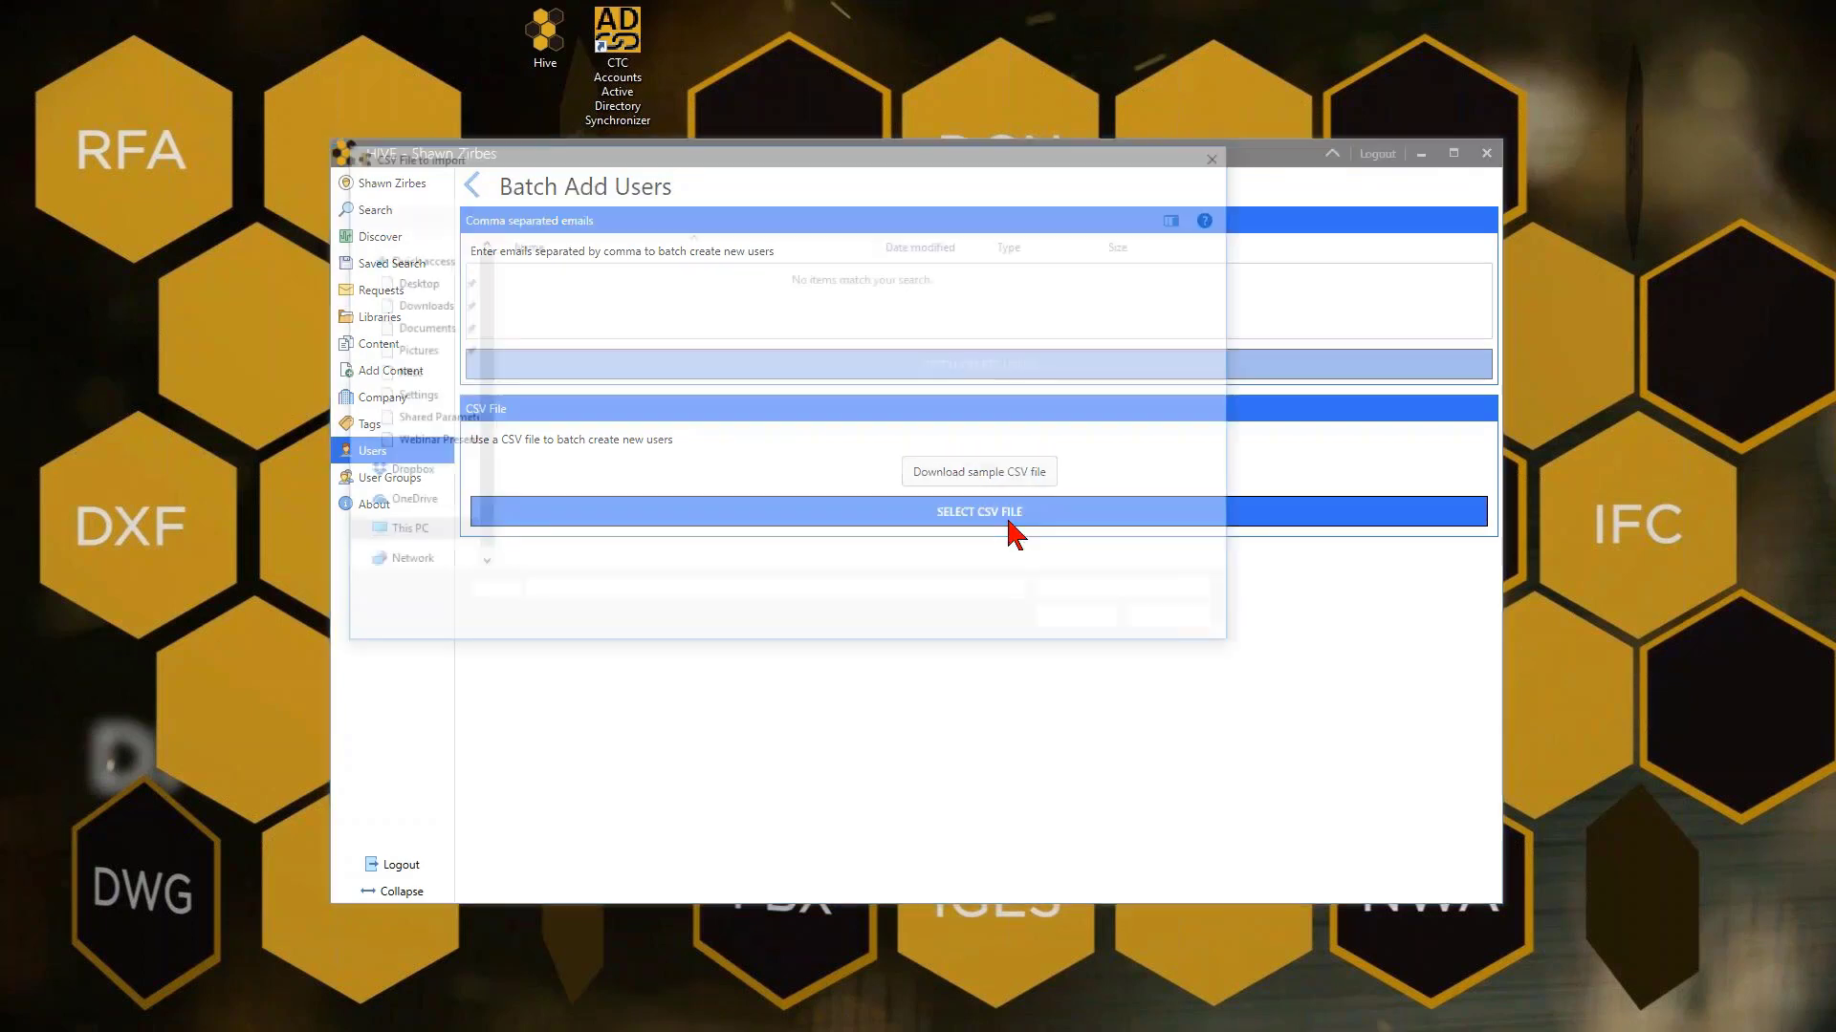
click(409, 319)
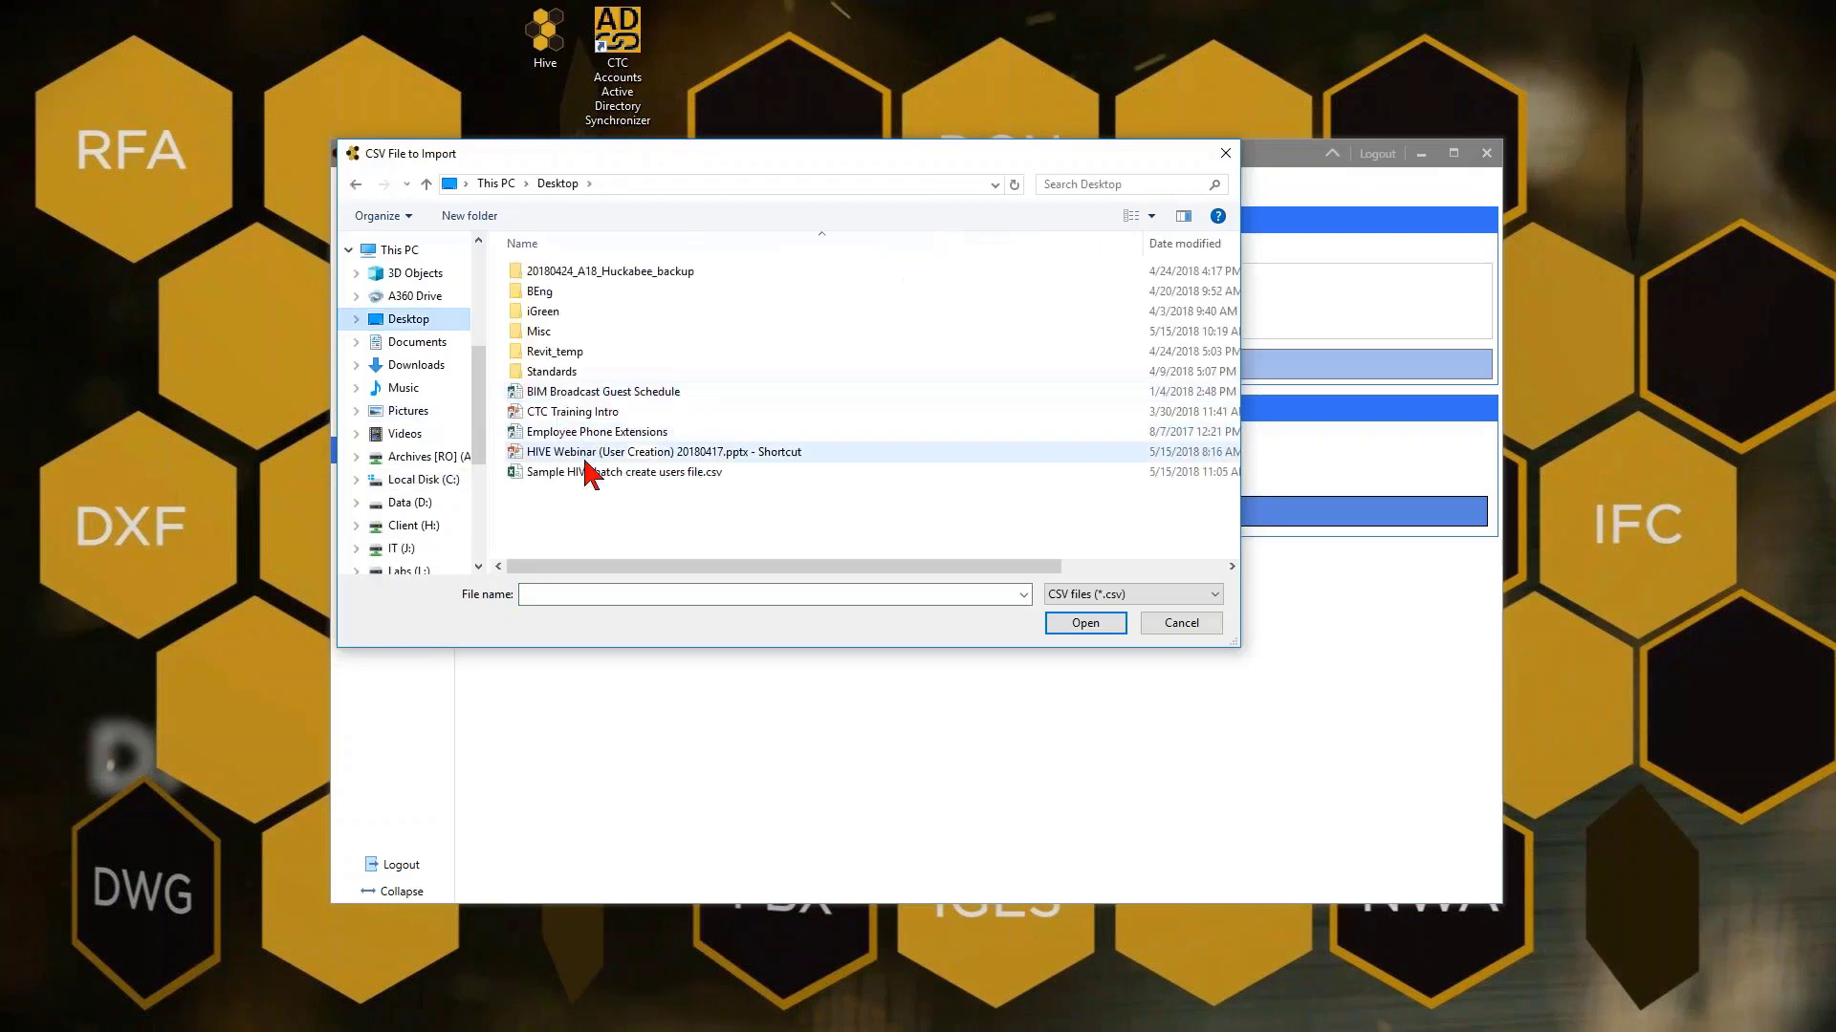
click(572, 473)
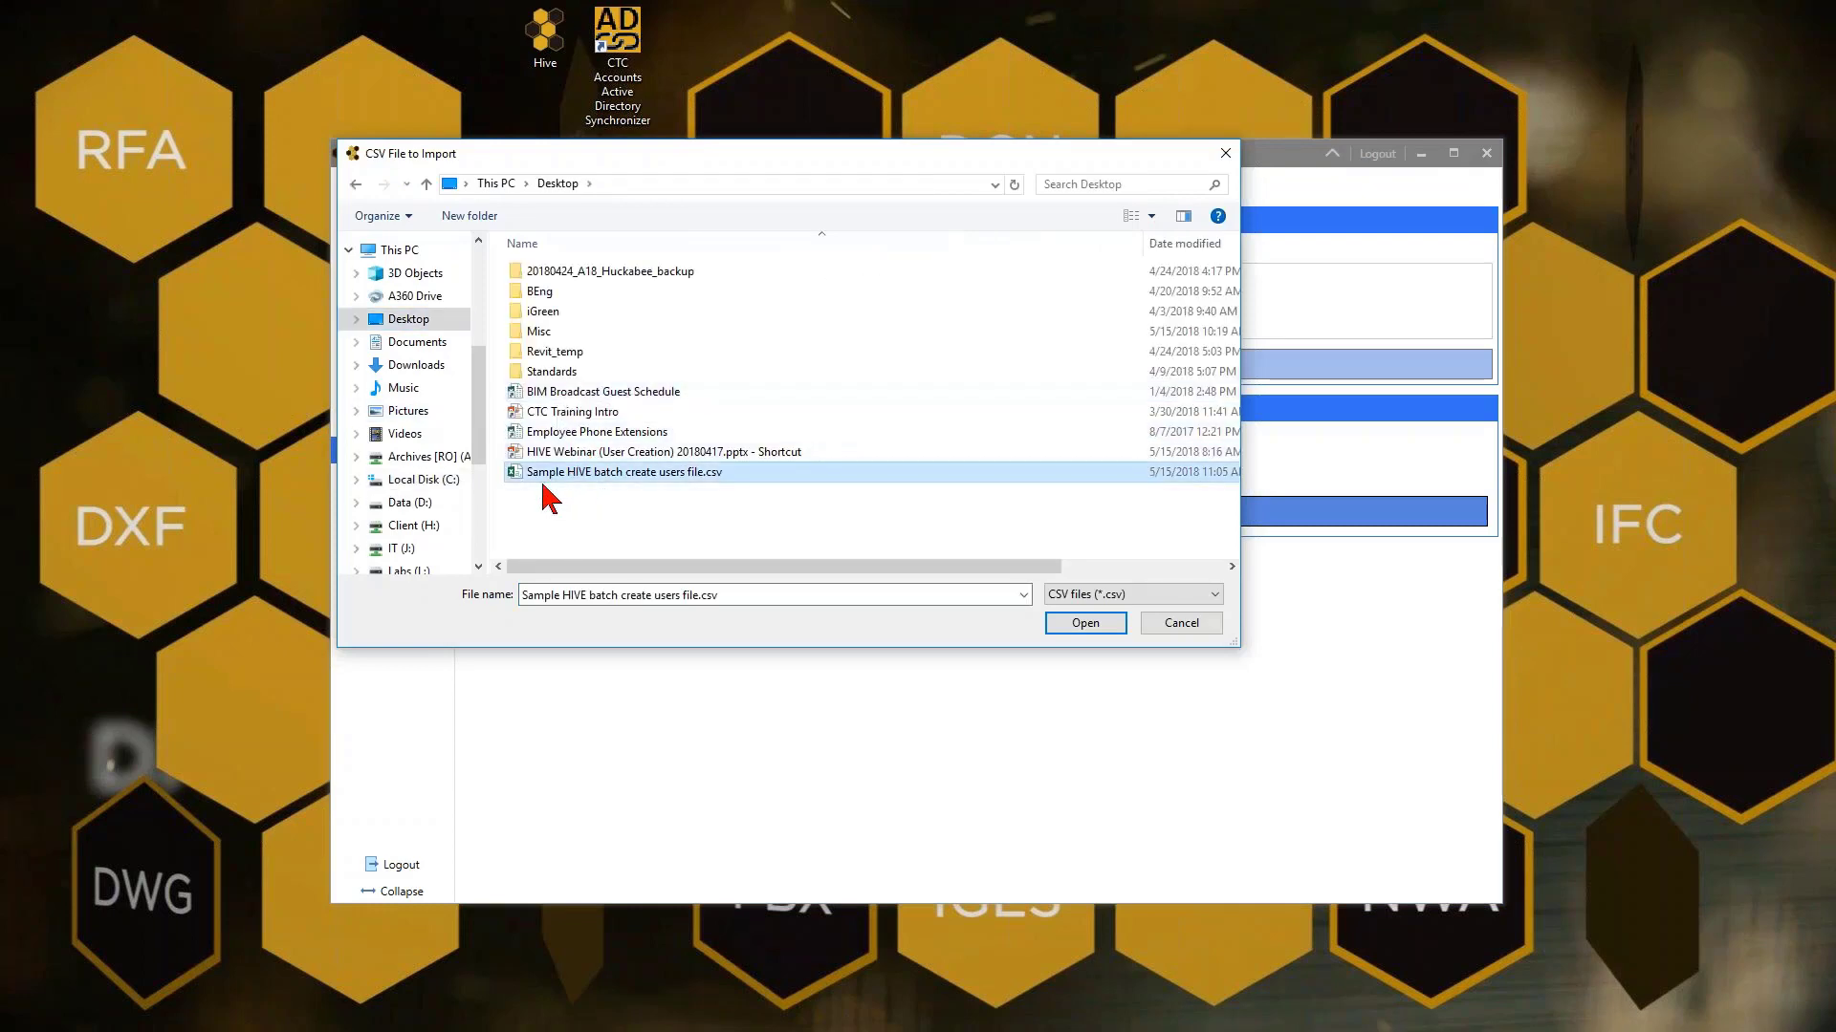
click(1088, 626)
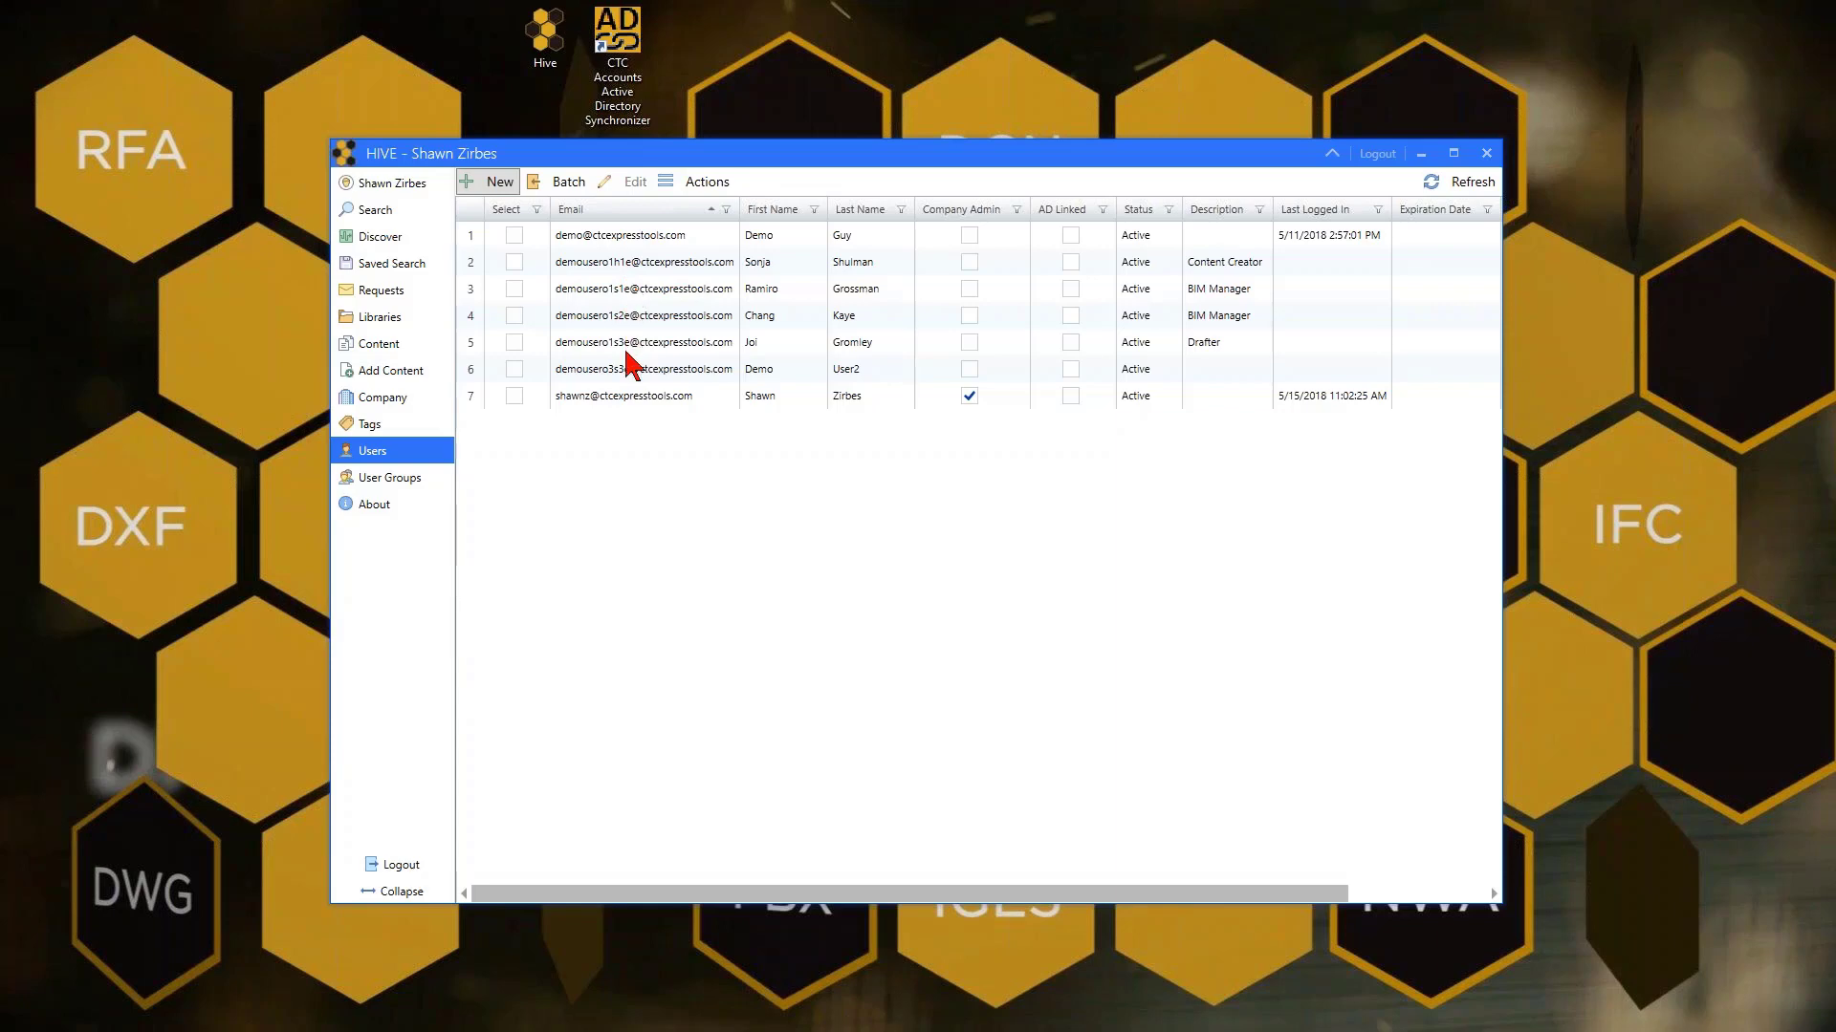
Add all seven users to the Everyone group's membership and update the group
click(392, 480)
double_click(516, 235)
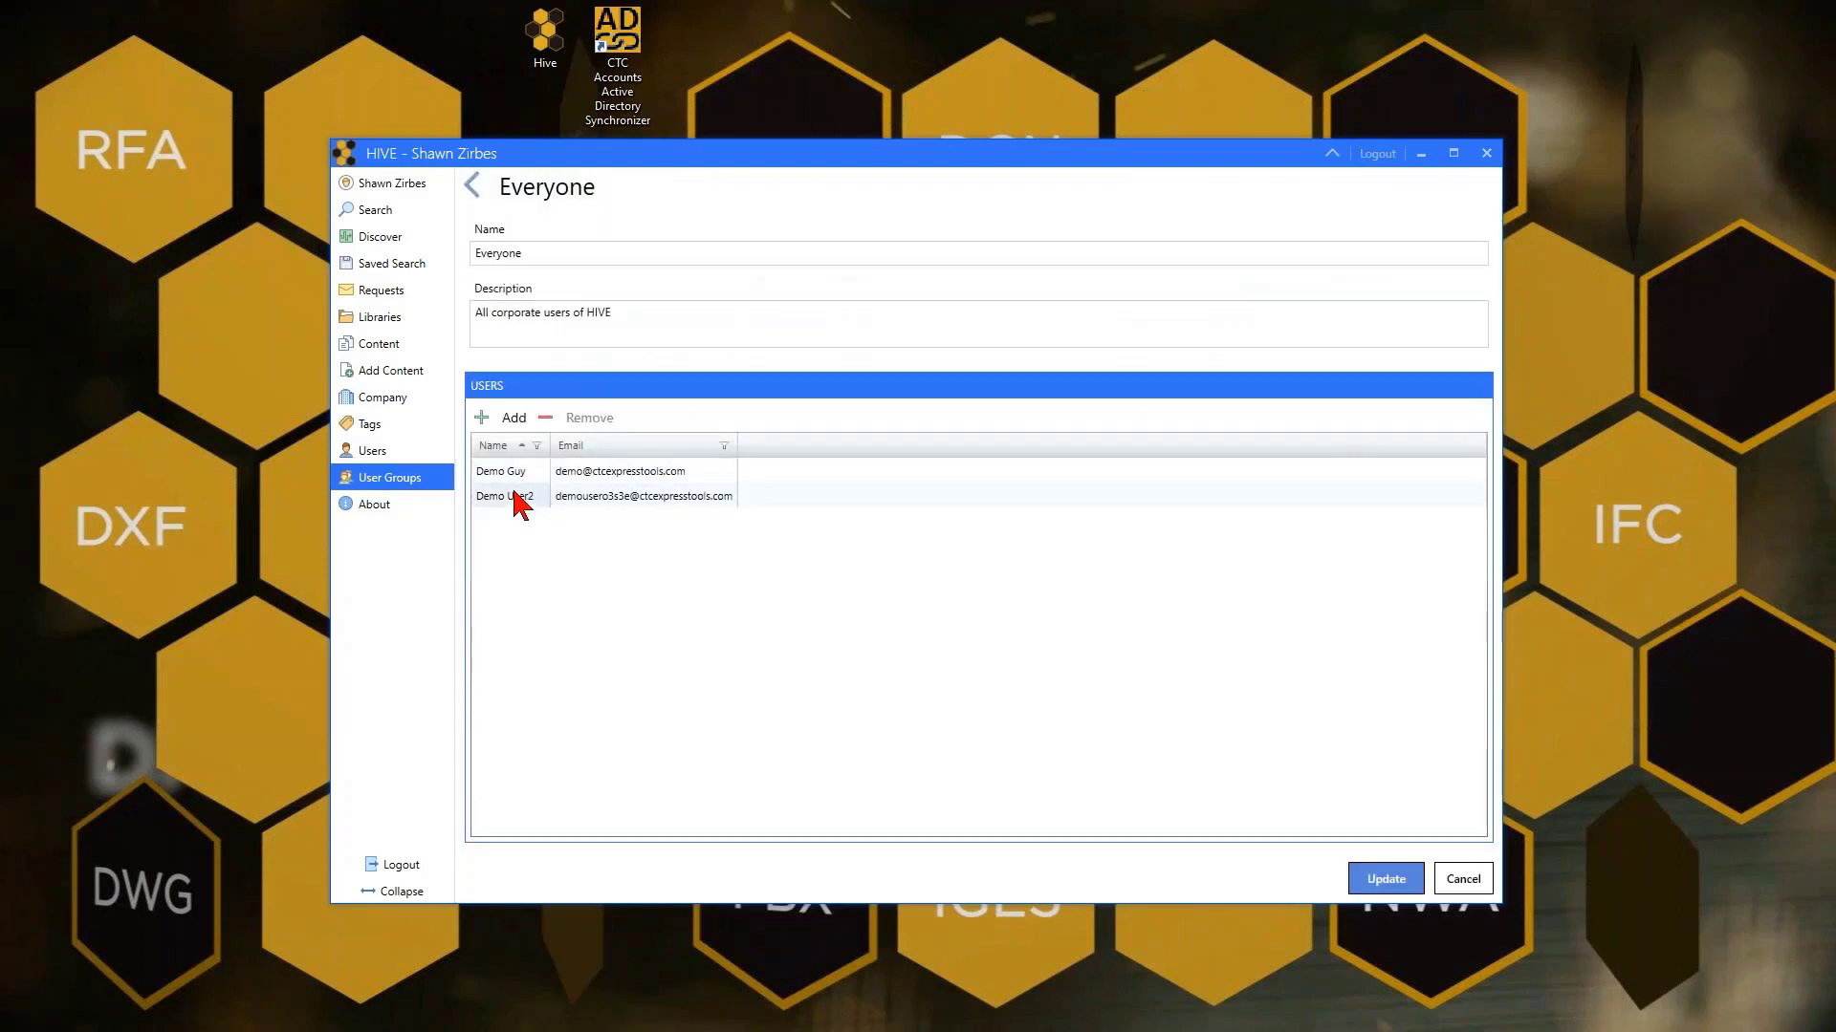
click(513, 417)
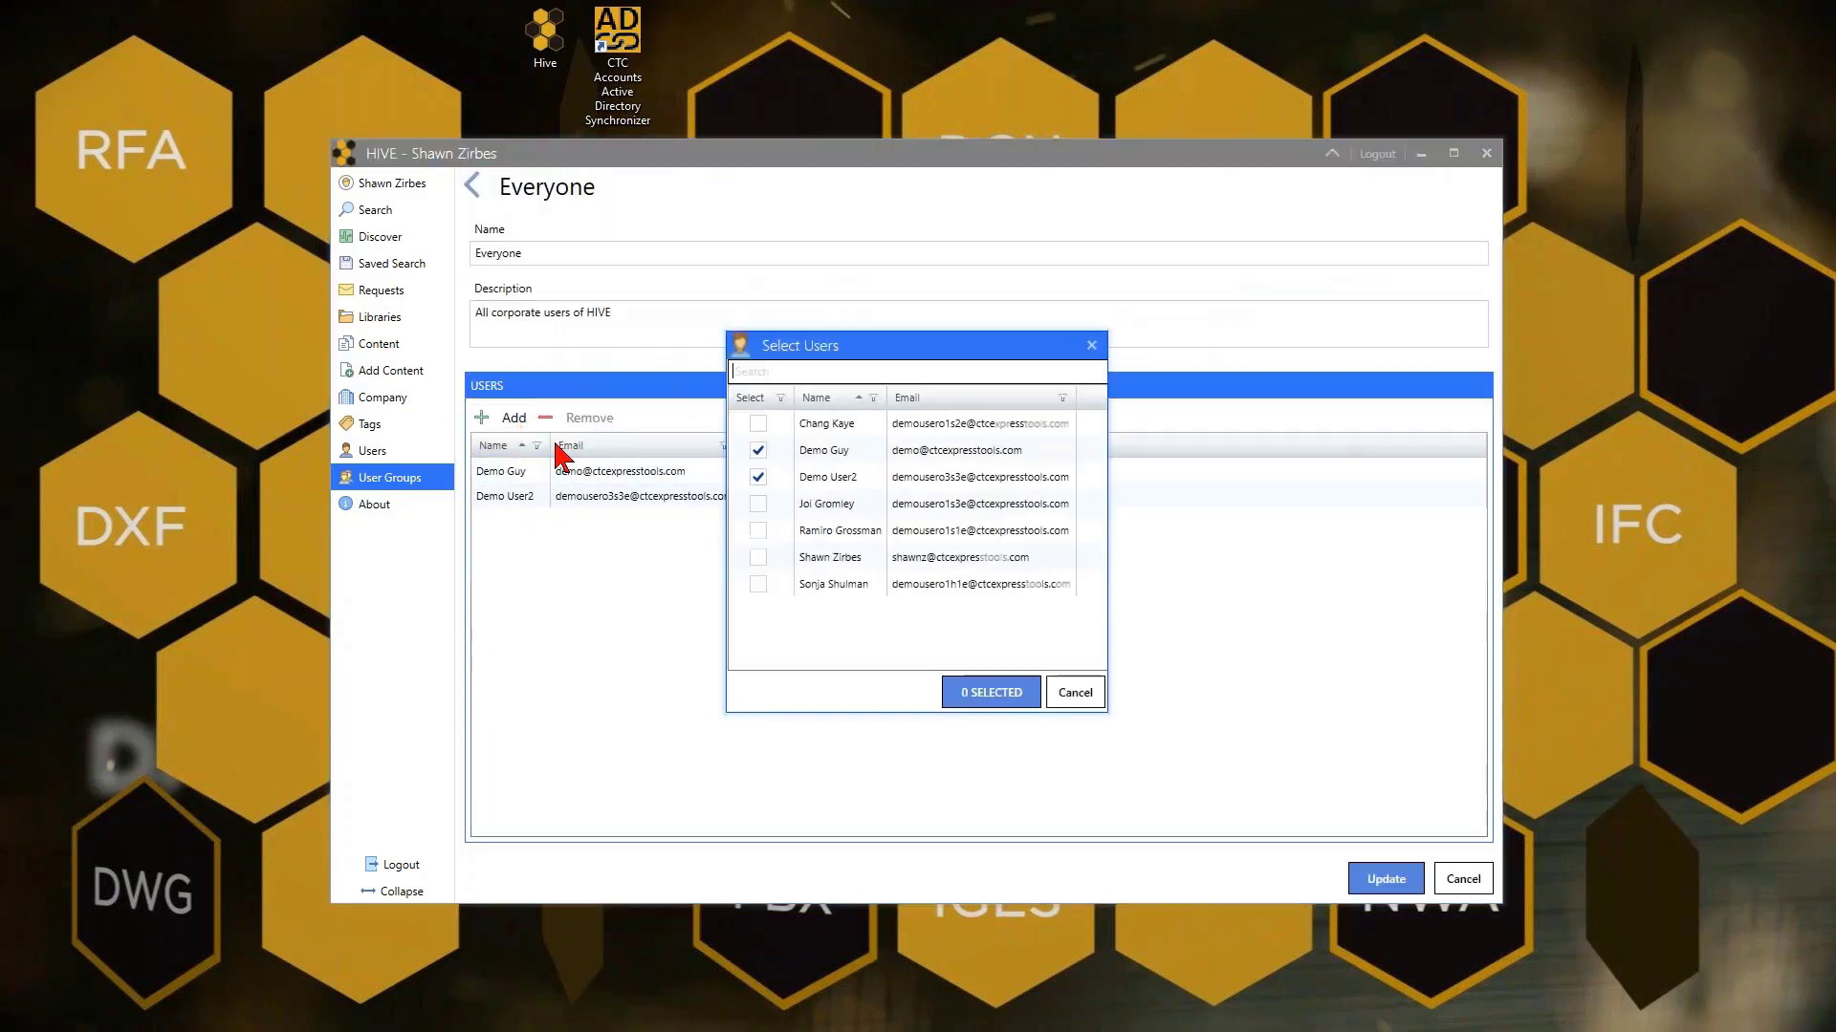
click(756, 504)
click(756, 531)
click(756, 557)
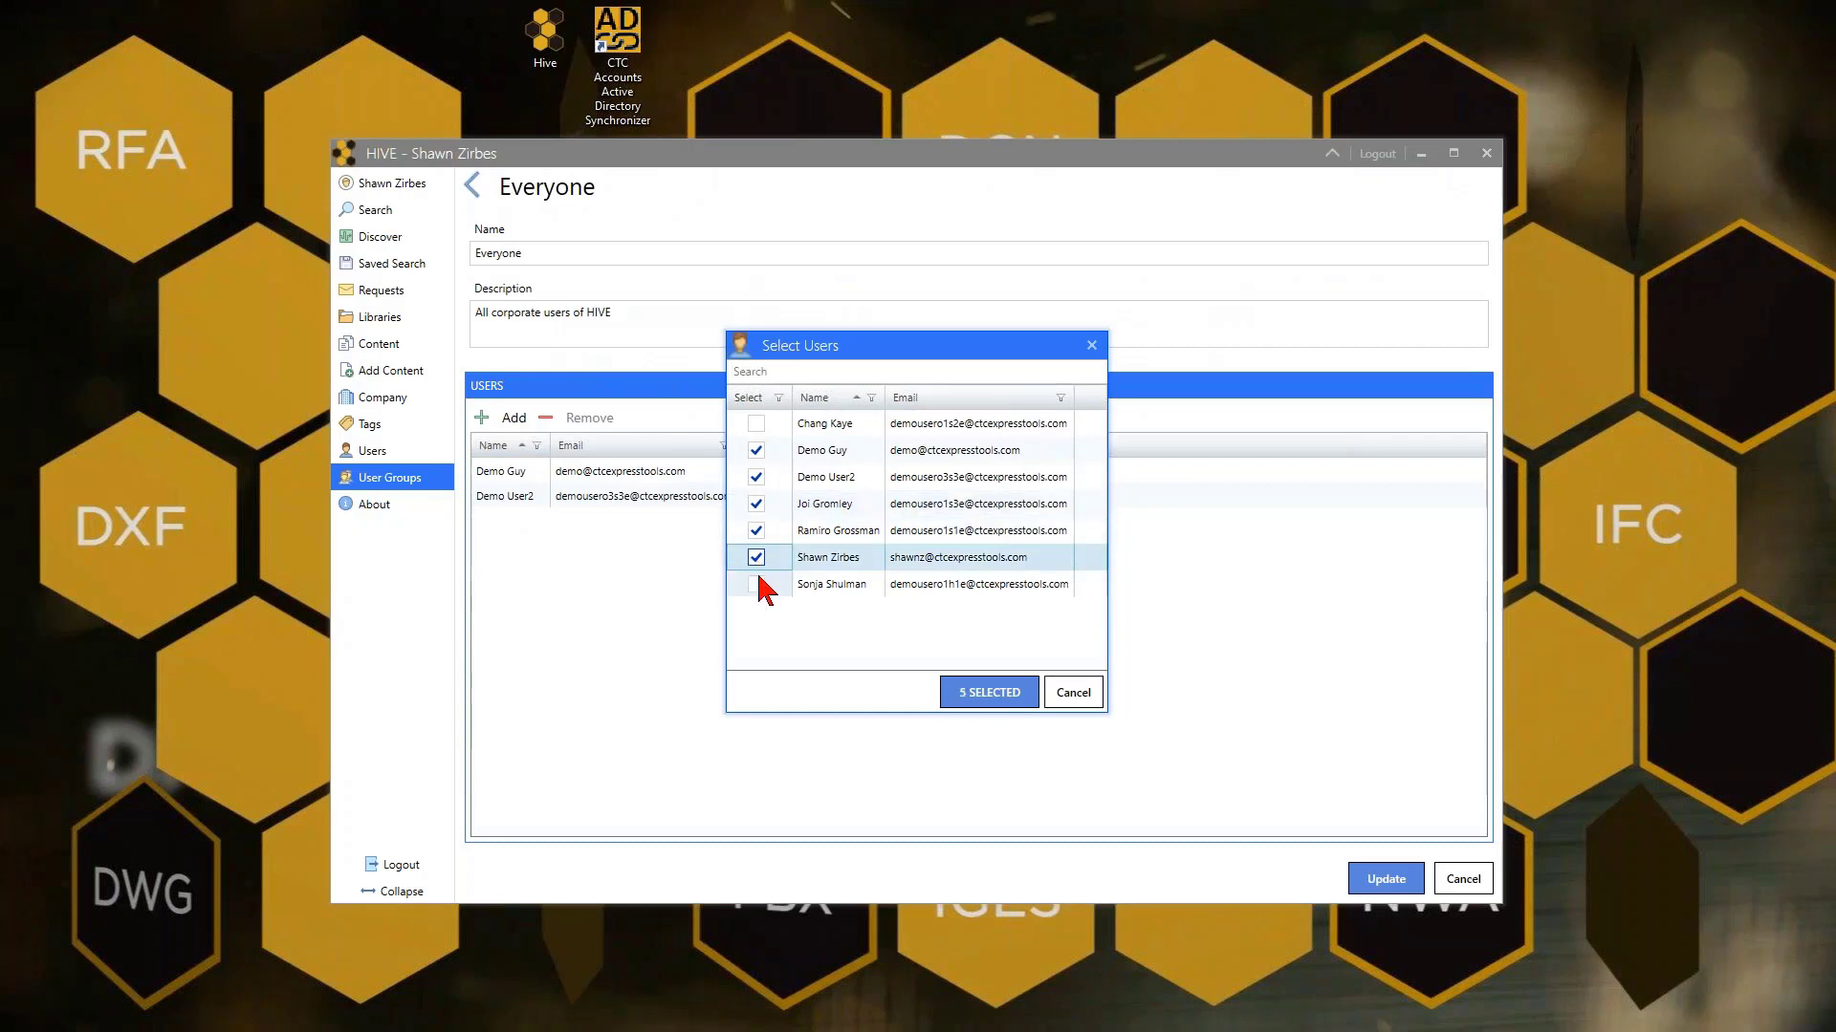
click(757, 584)
click(756, 424)
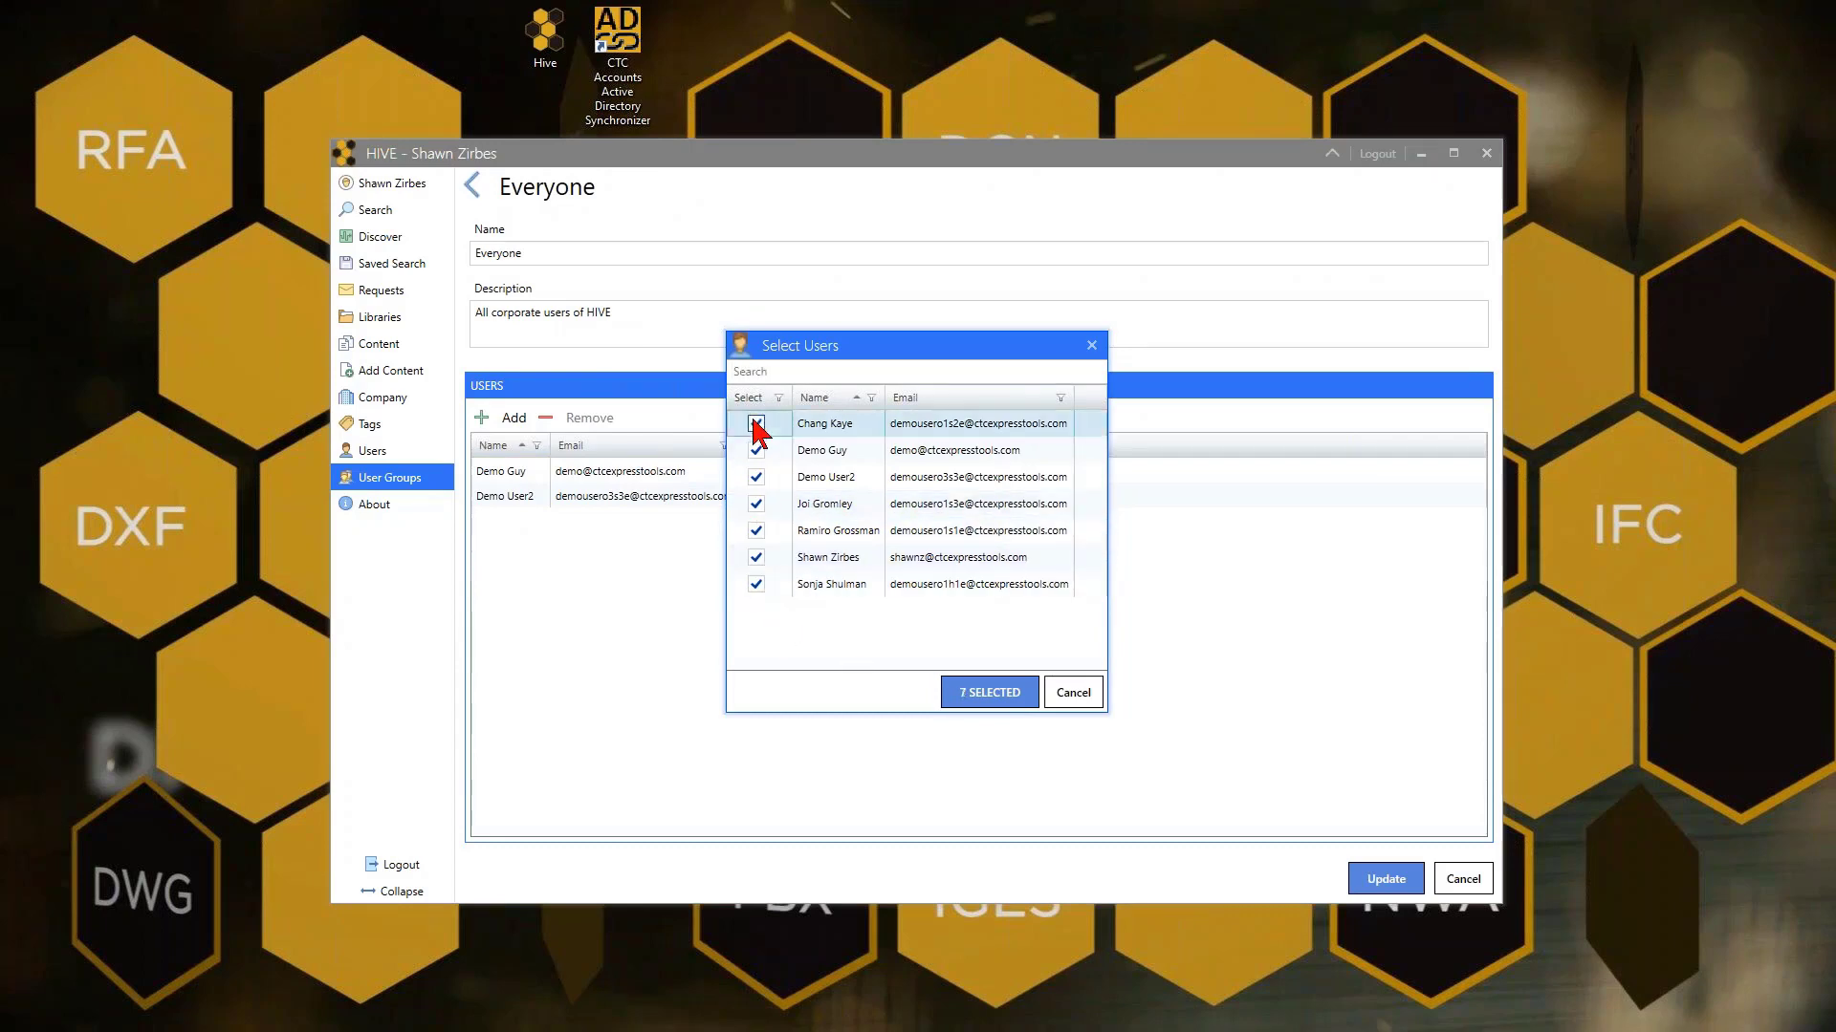
click(979, 694)
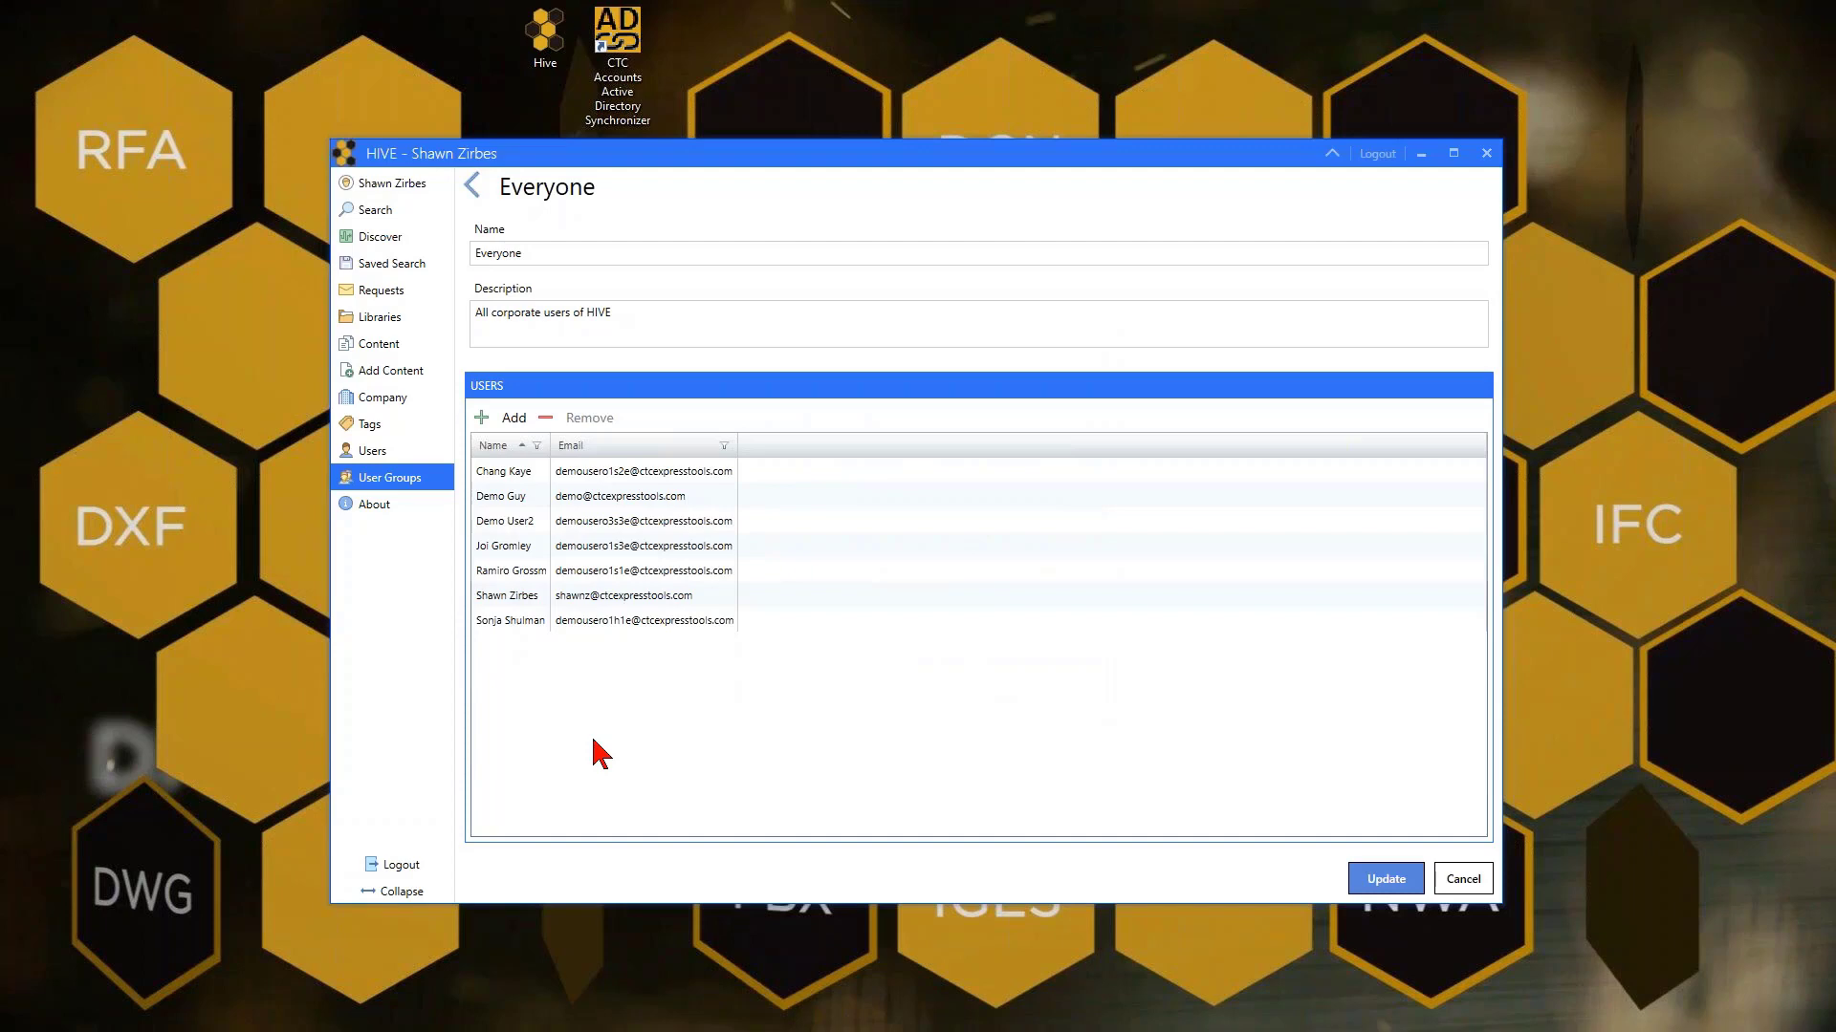
click(1404, 887)
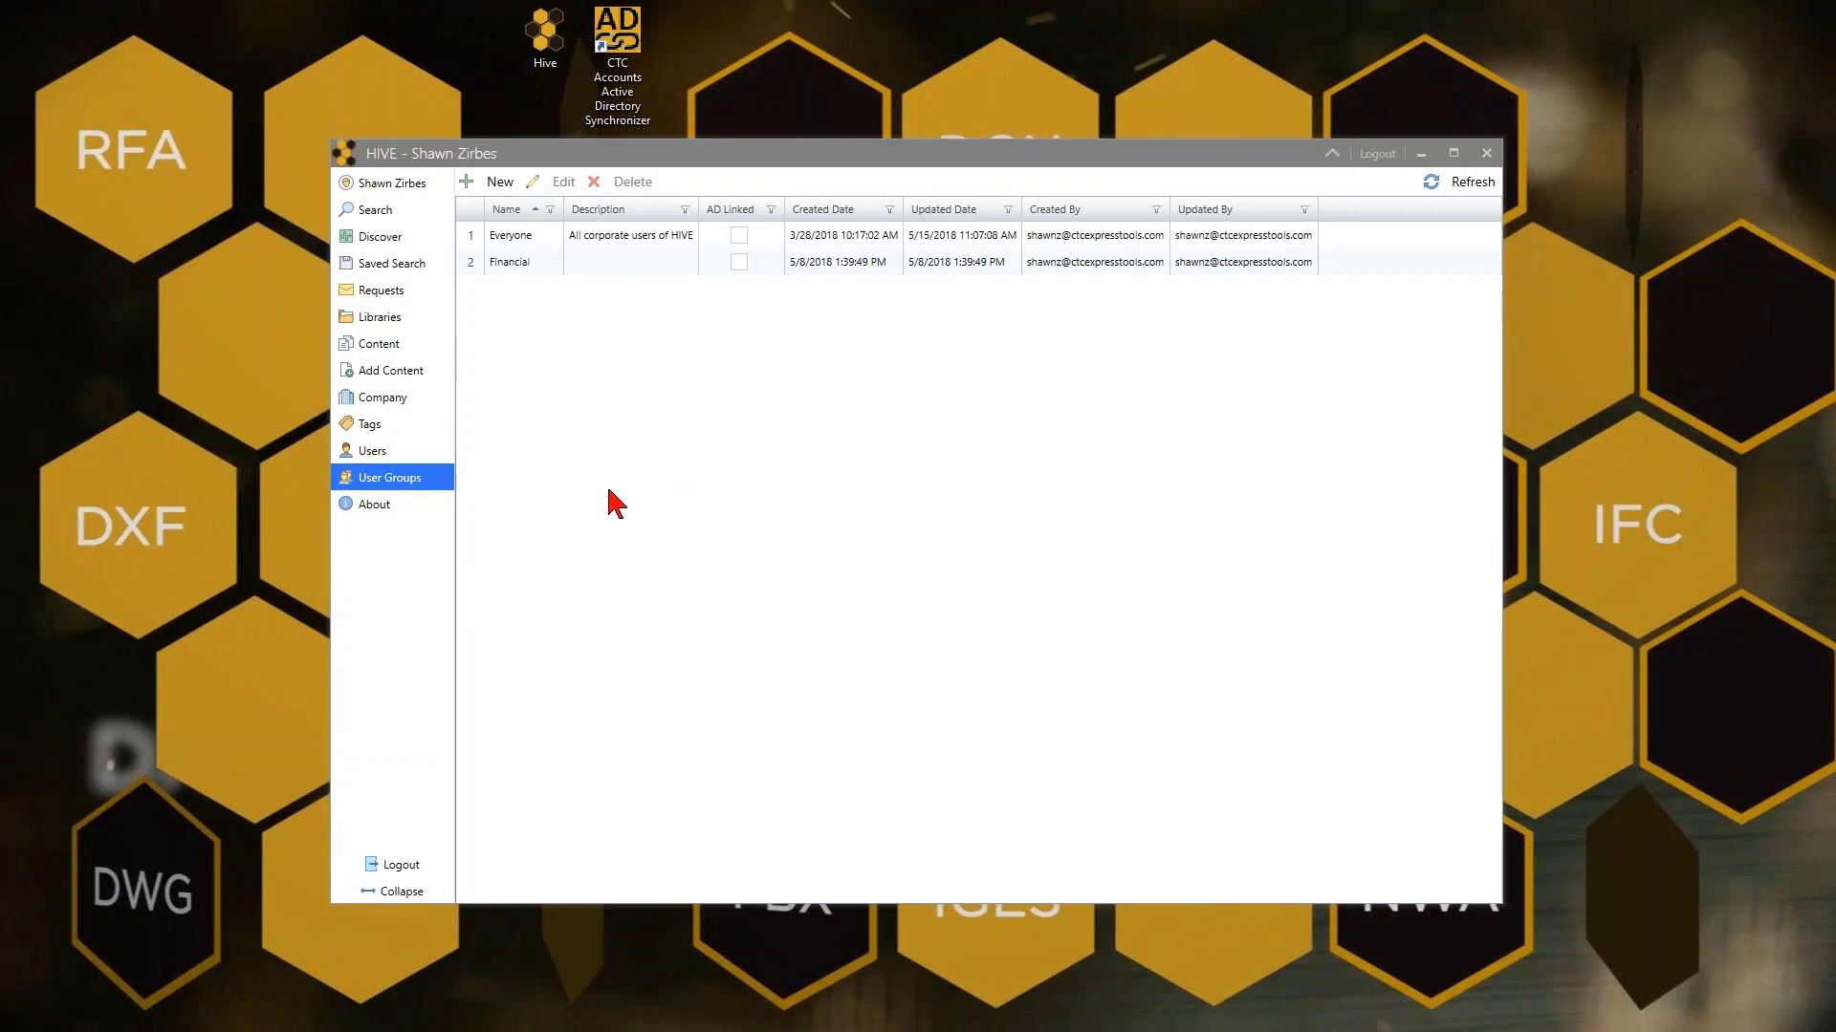
Log into the AD Synchronizer with the administrator password and run Update from Active Directory, finding no changes
drag(106, 411, 670, 291)
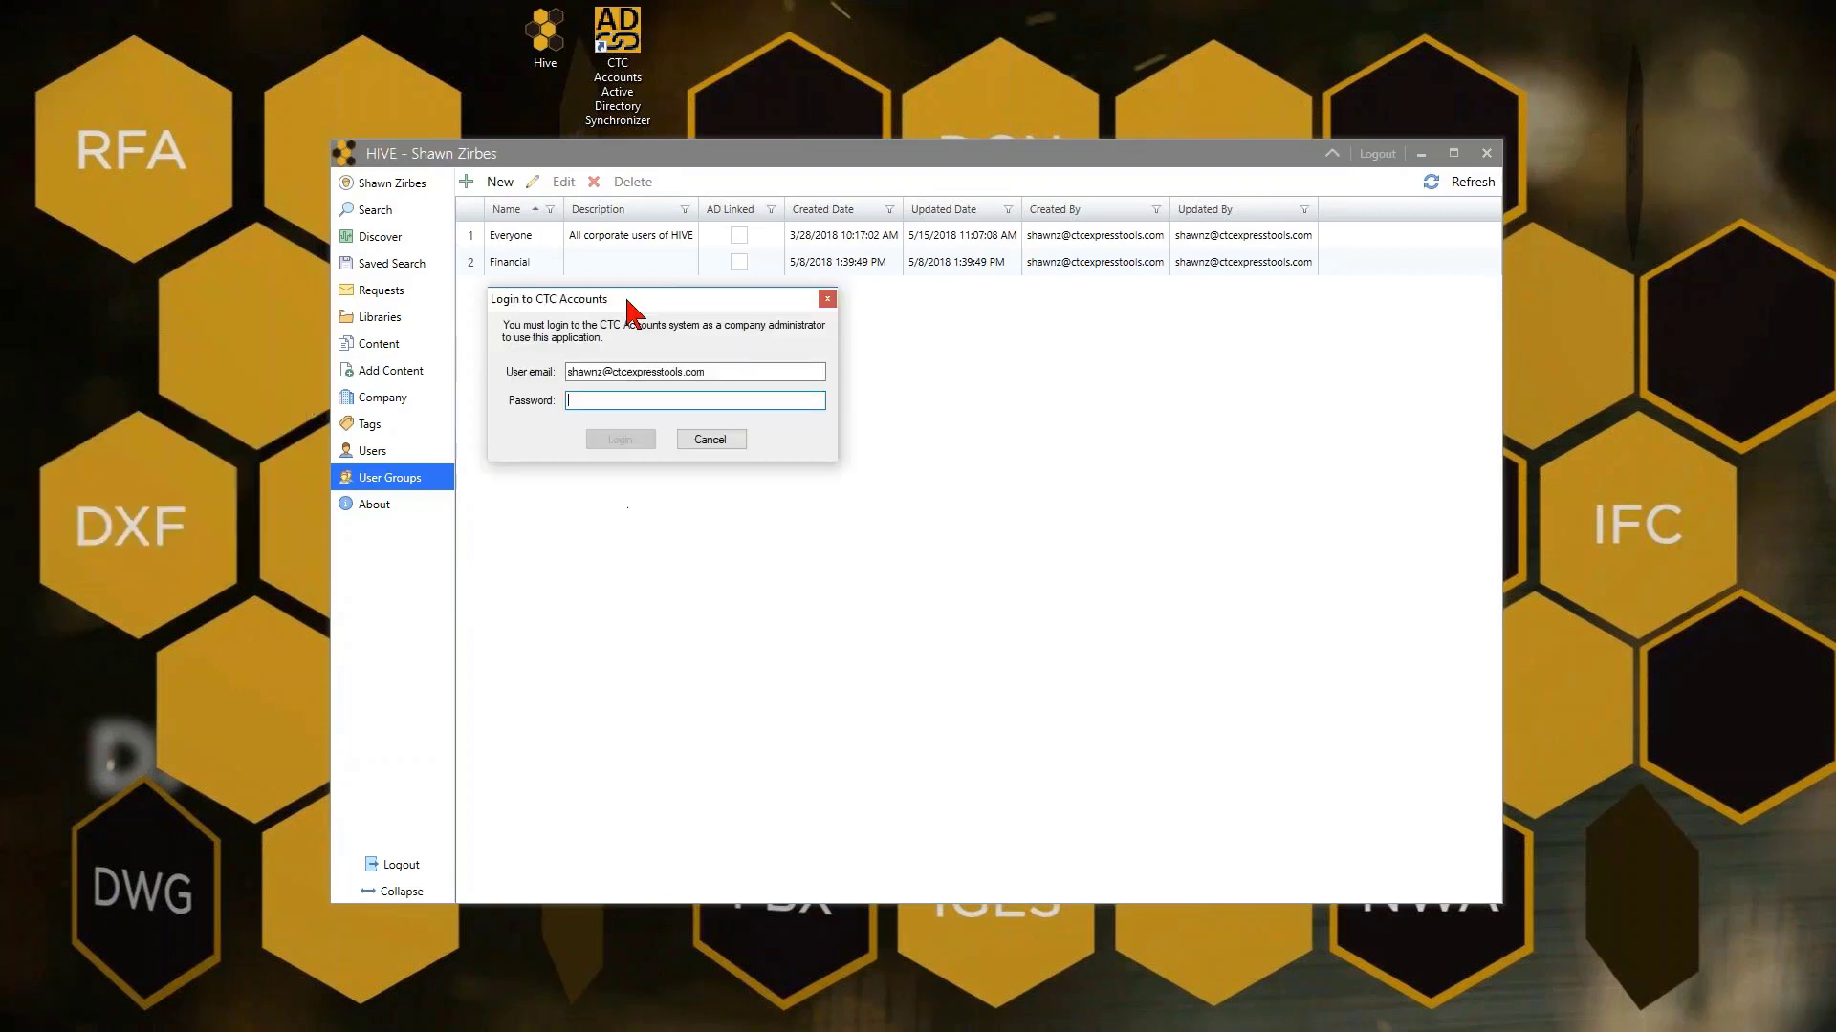
text(********)
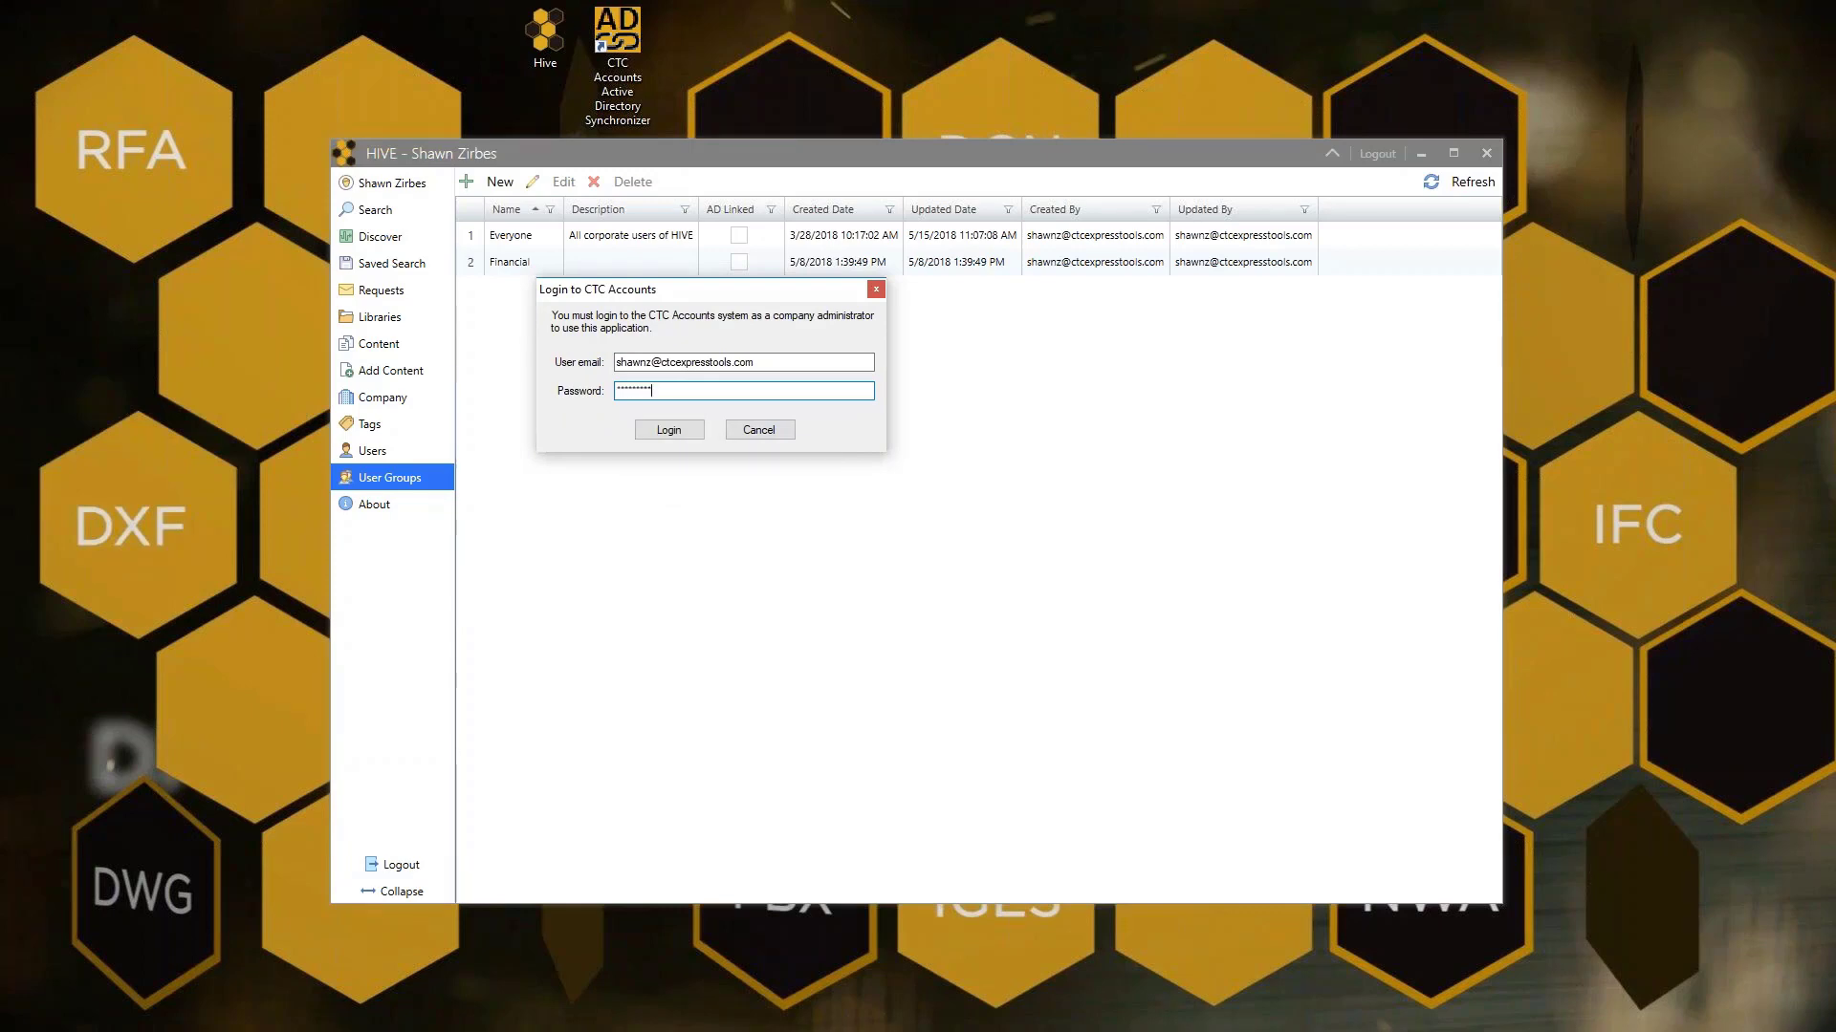
key(Return)
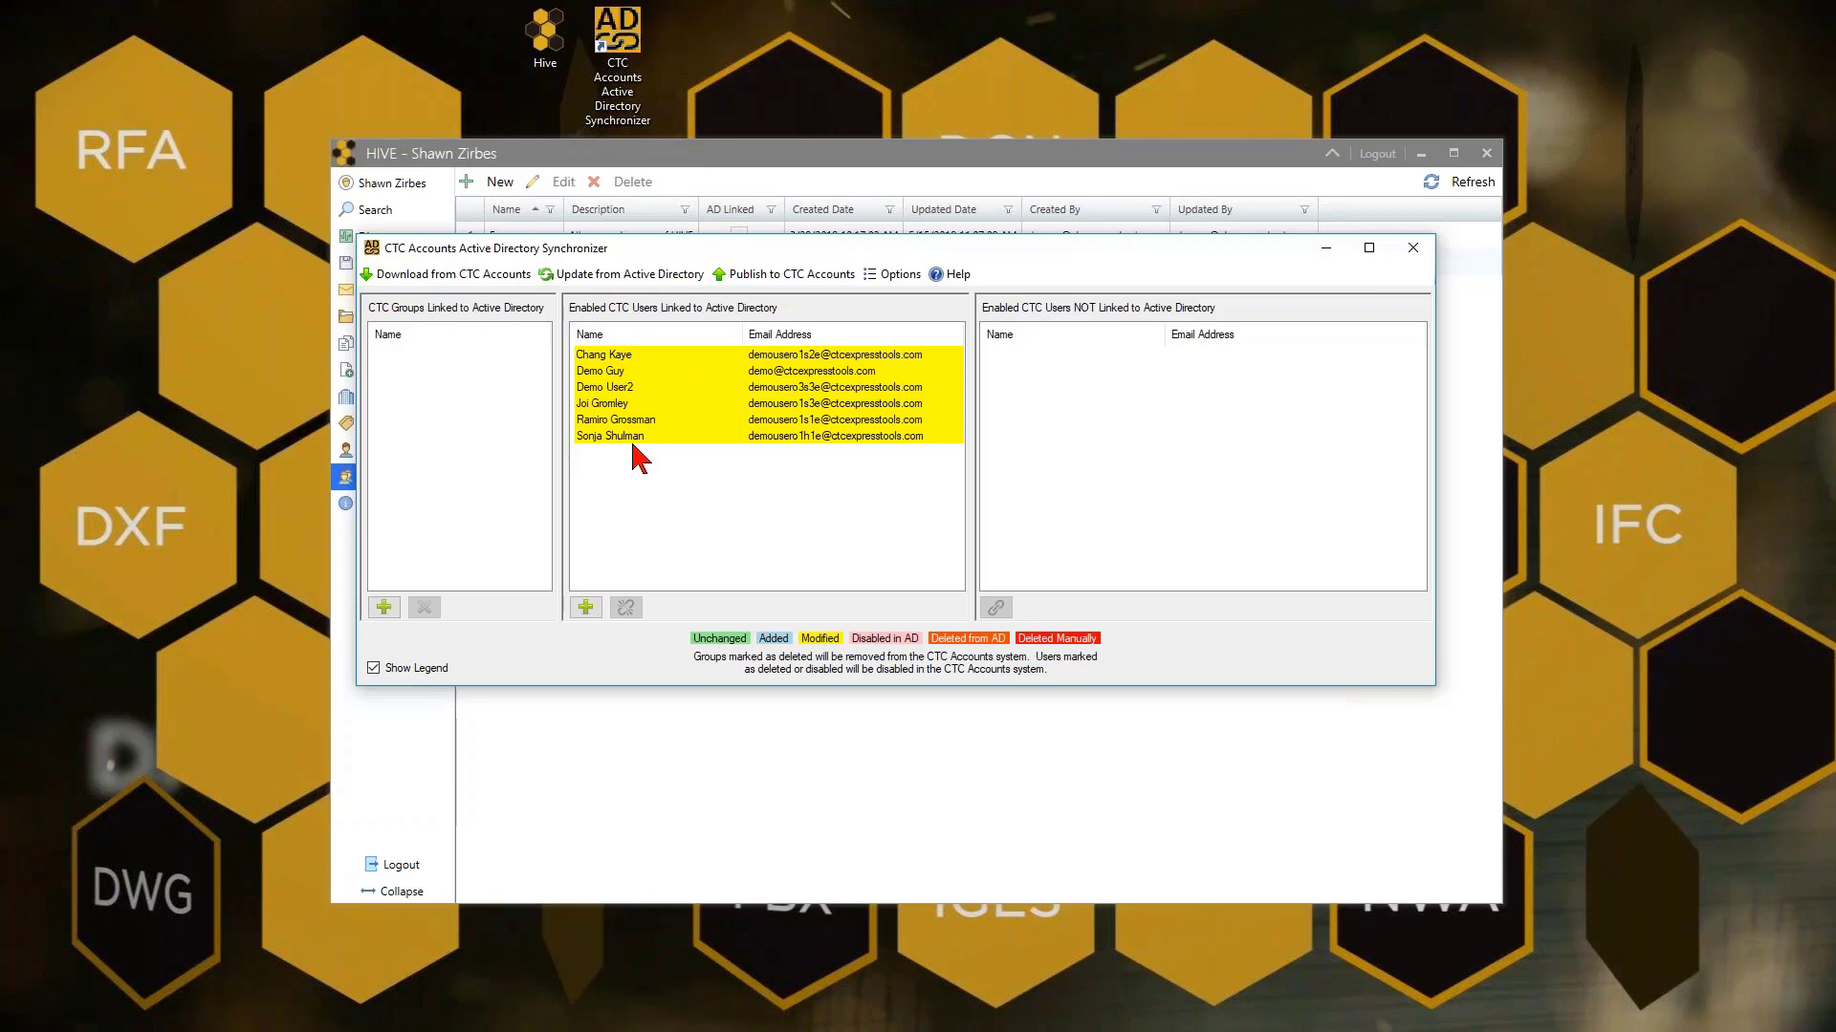
click(626, 274)
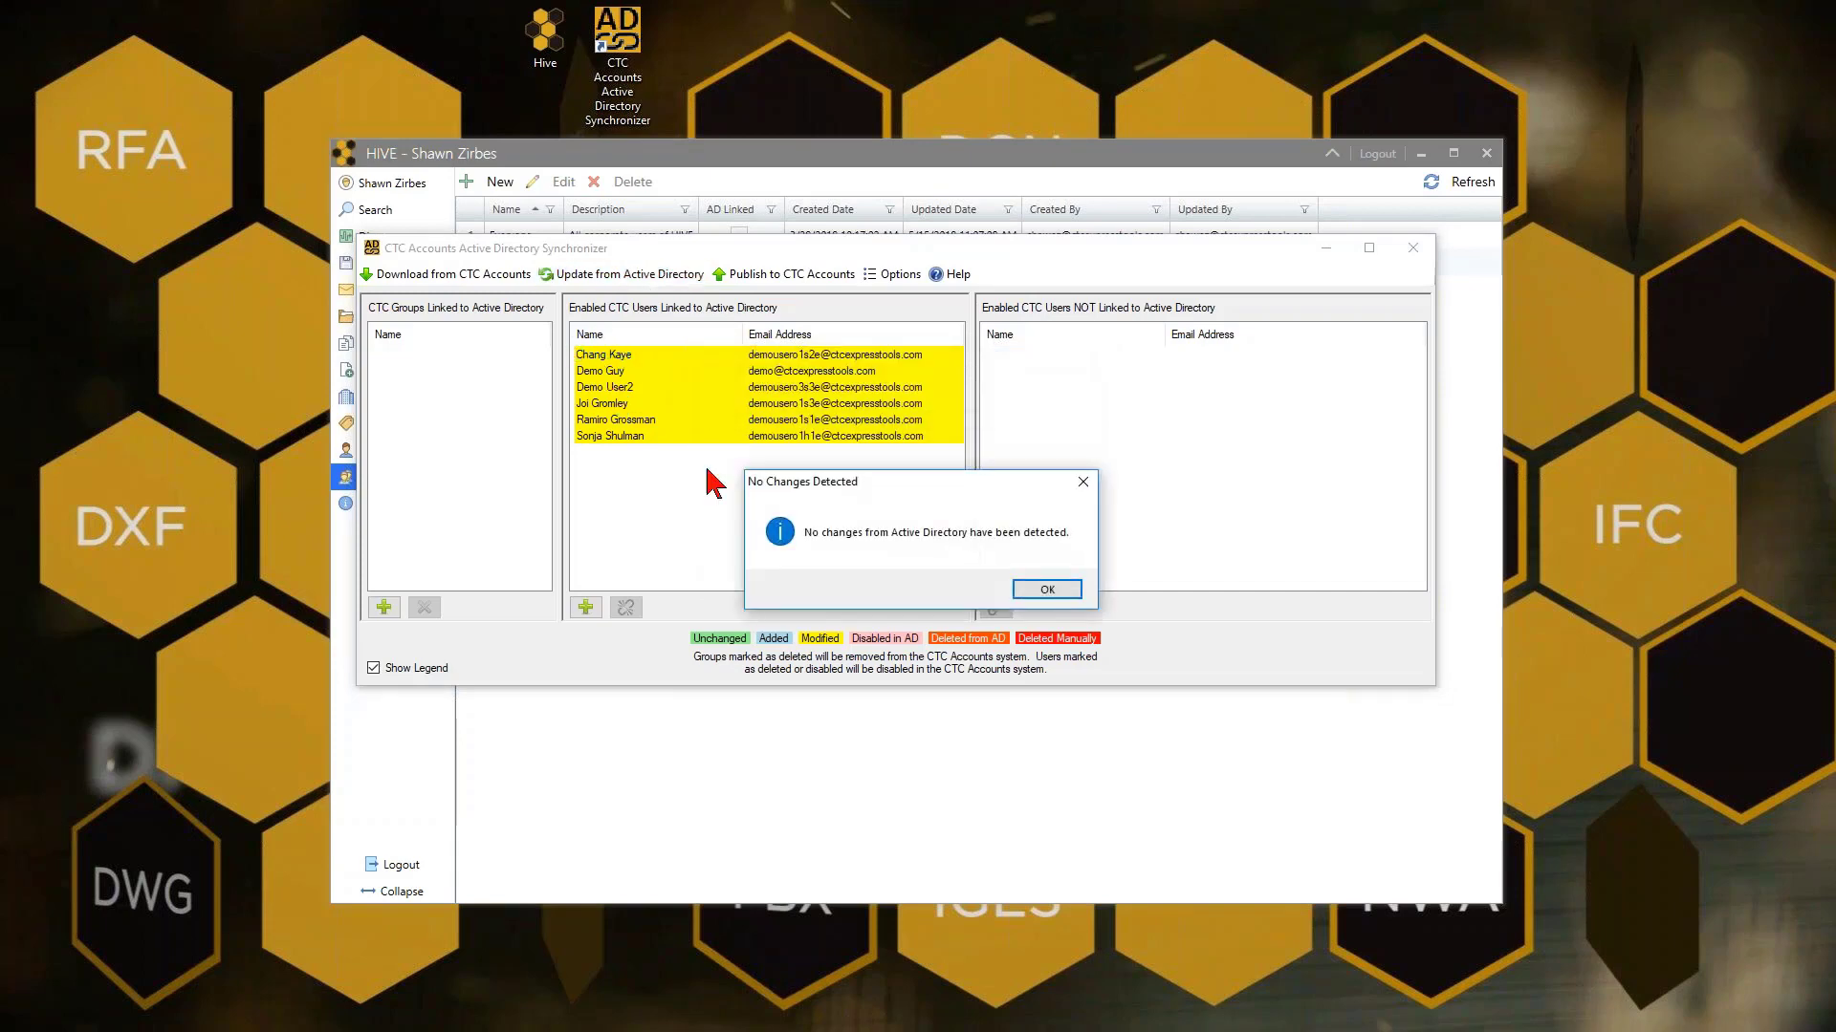
click(1071, 589)
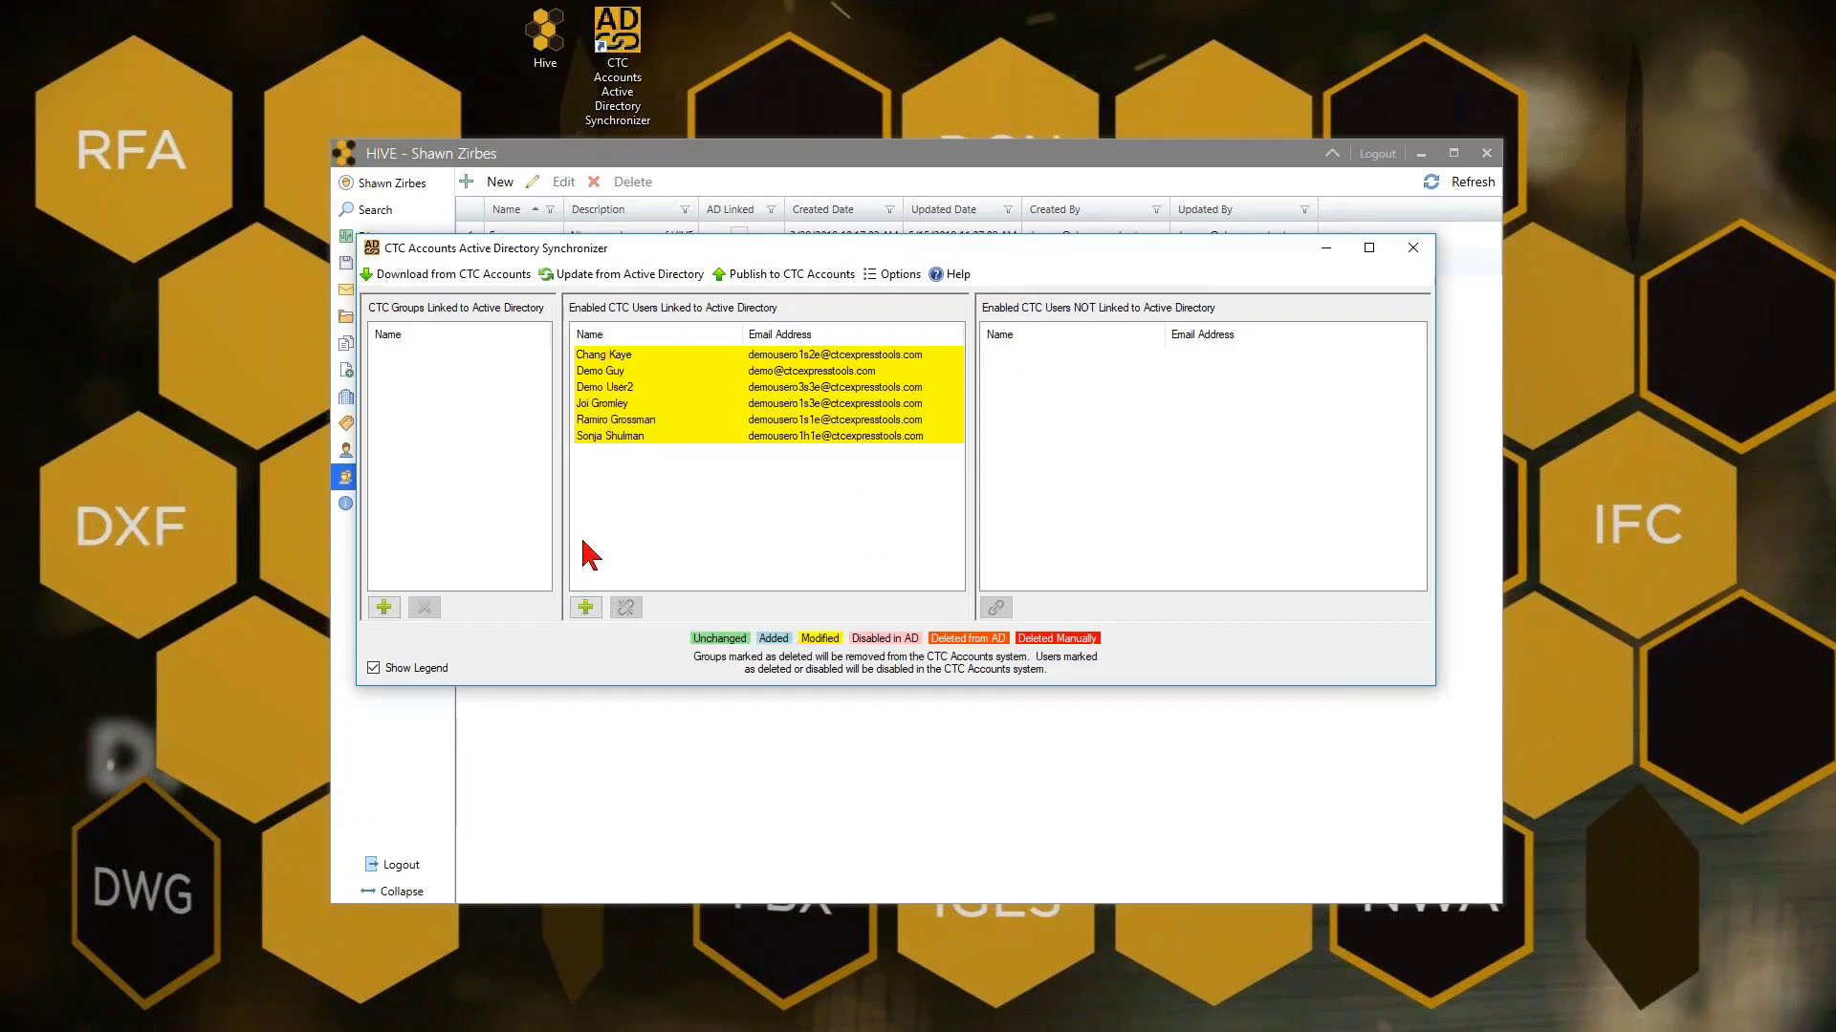
click(583, 608)
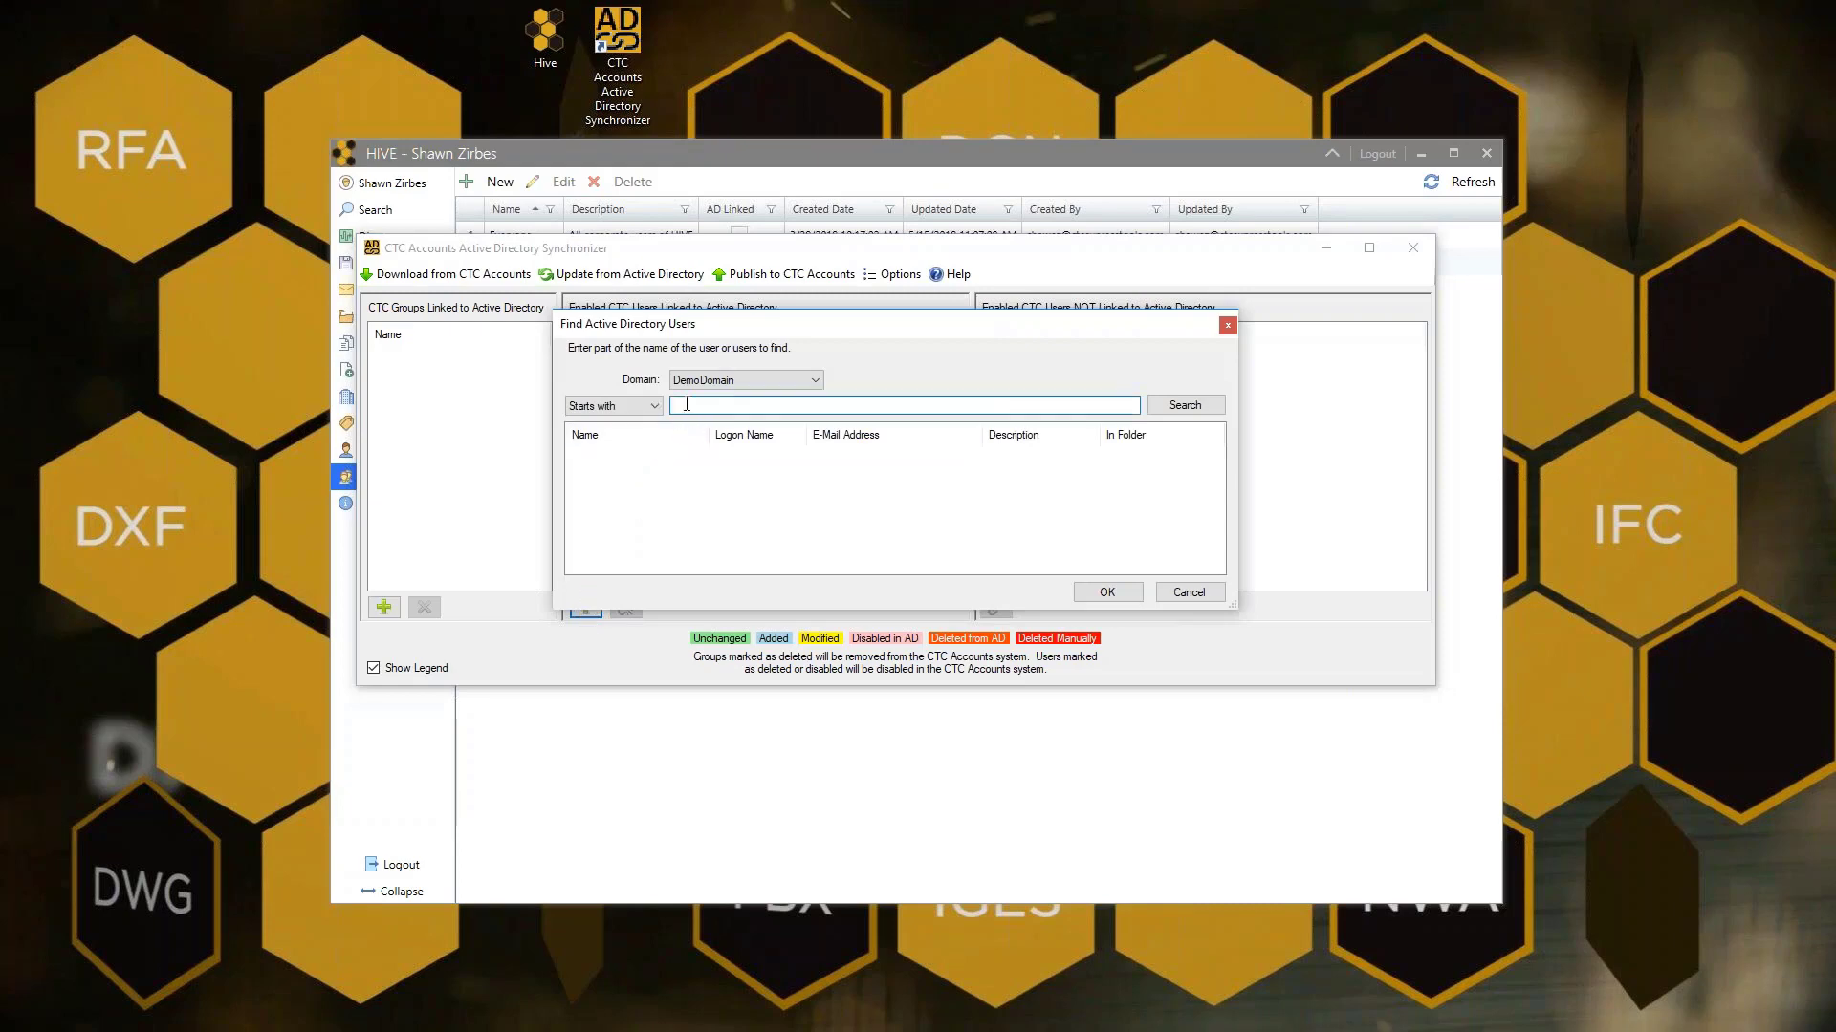
text(Sales*)
double_click(718, 405)
text(DemoUserA)
key(BackSpace)
text(S)
key(Tab)
click(752, 411)
click(1193, 406)
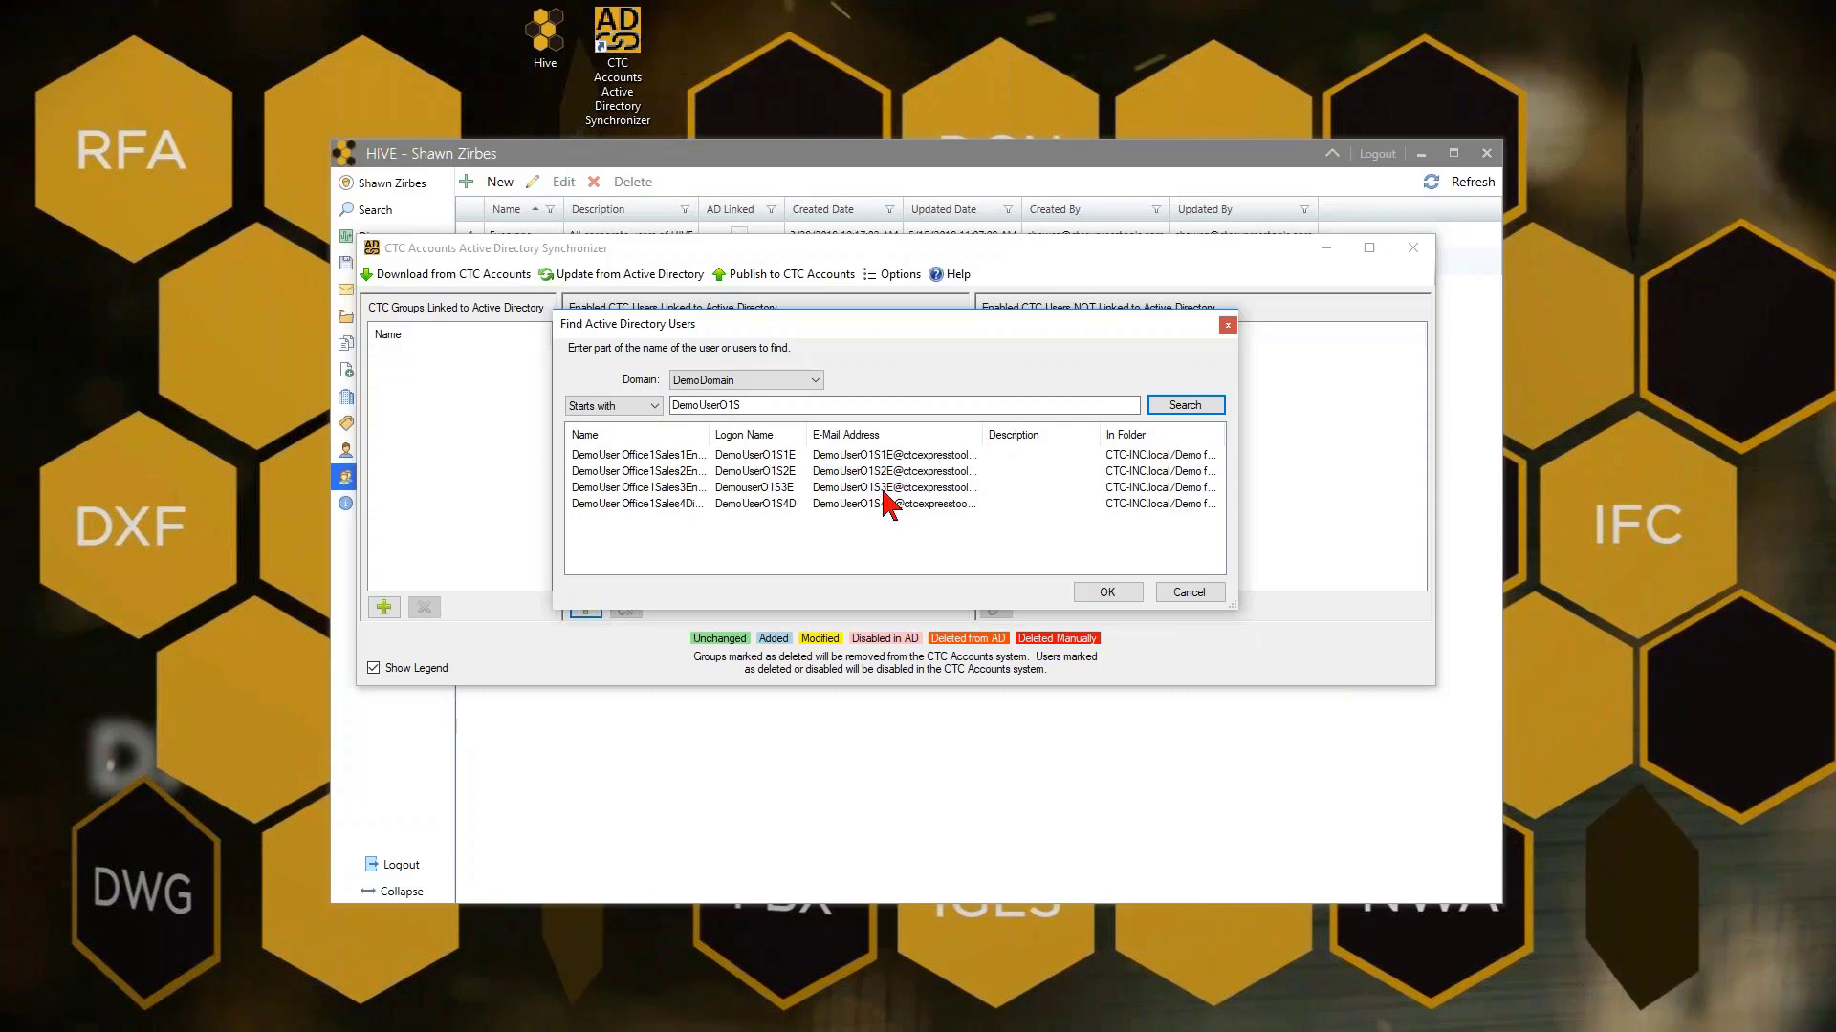
drag(887, 461, 889, 538)
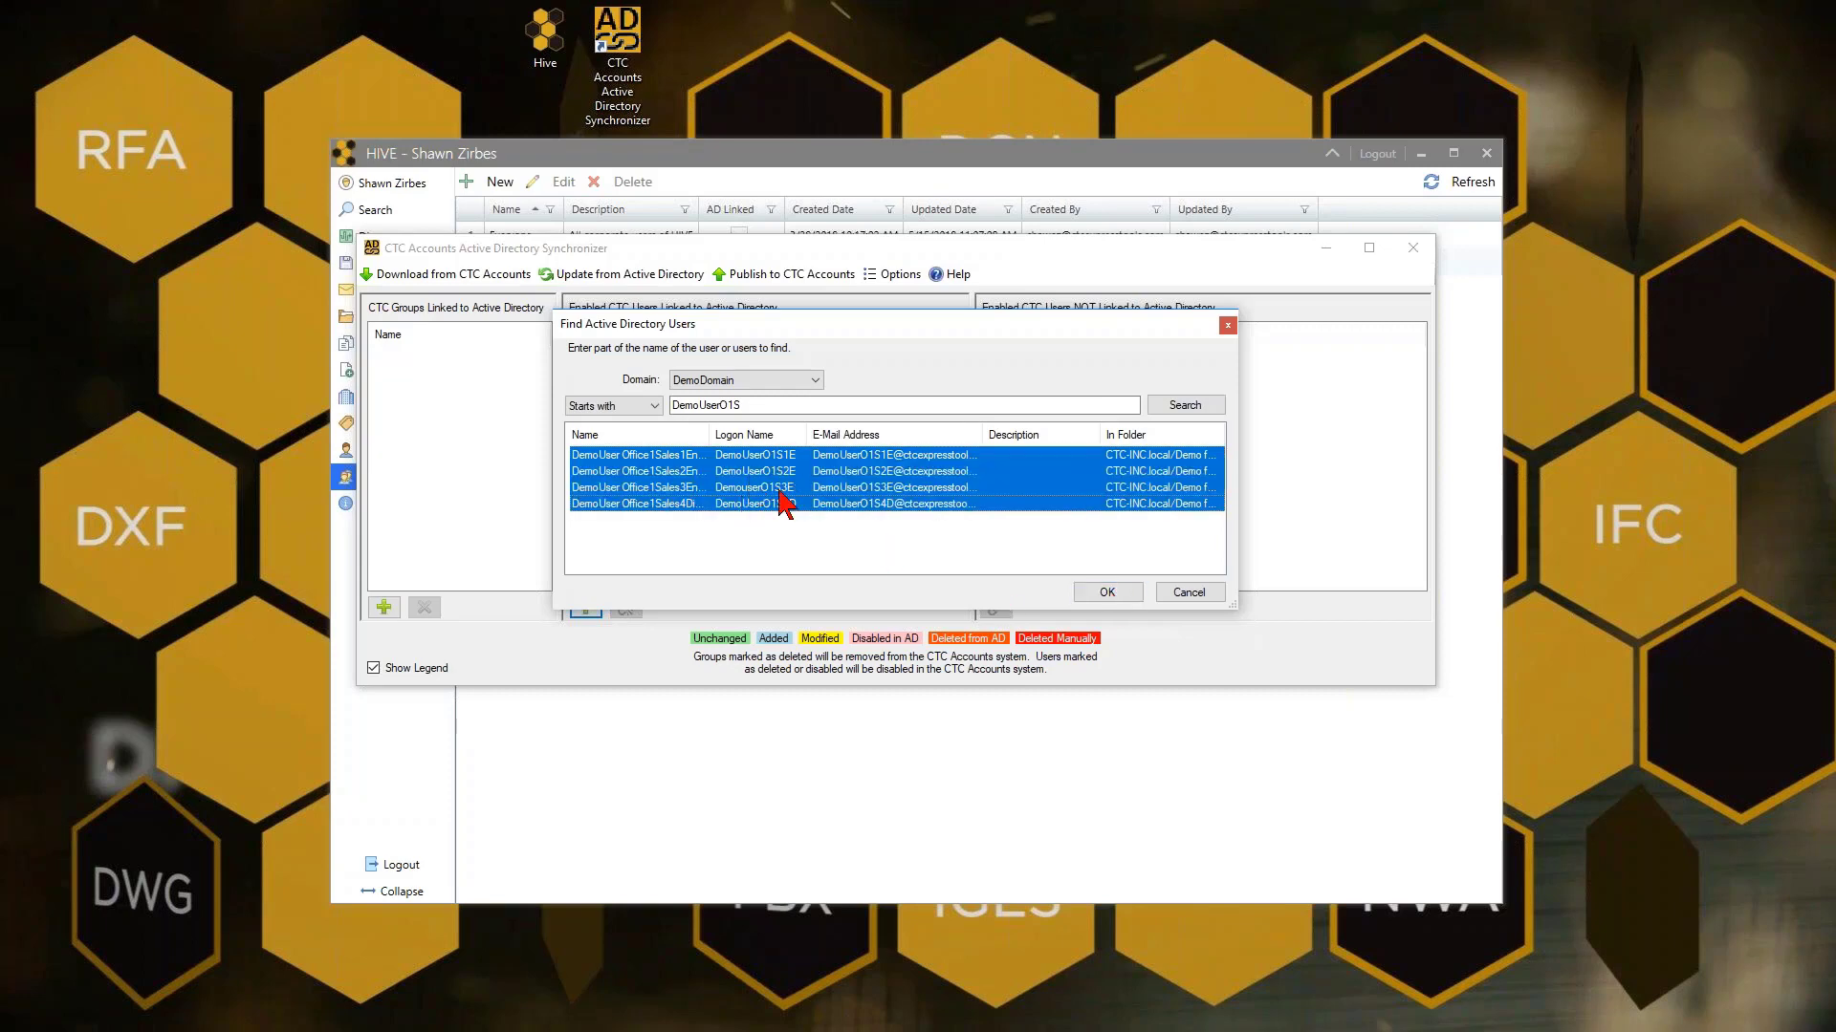
click(1197, 597)
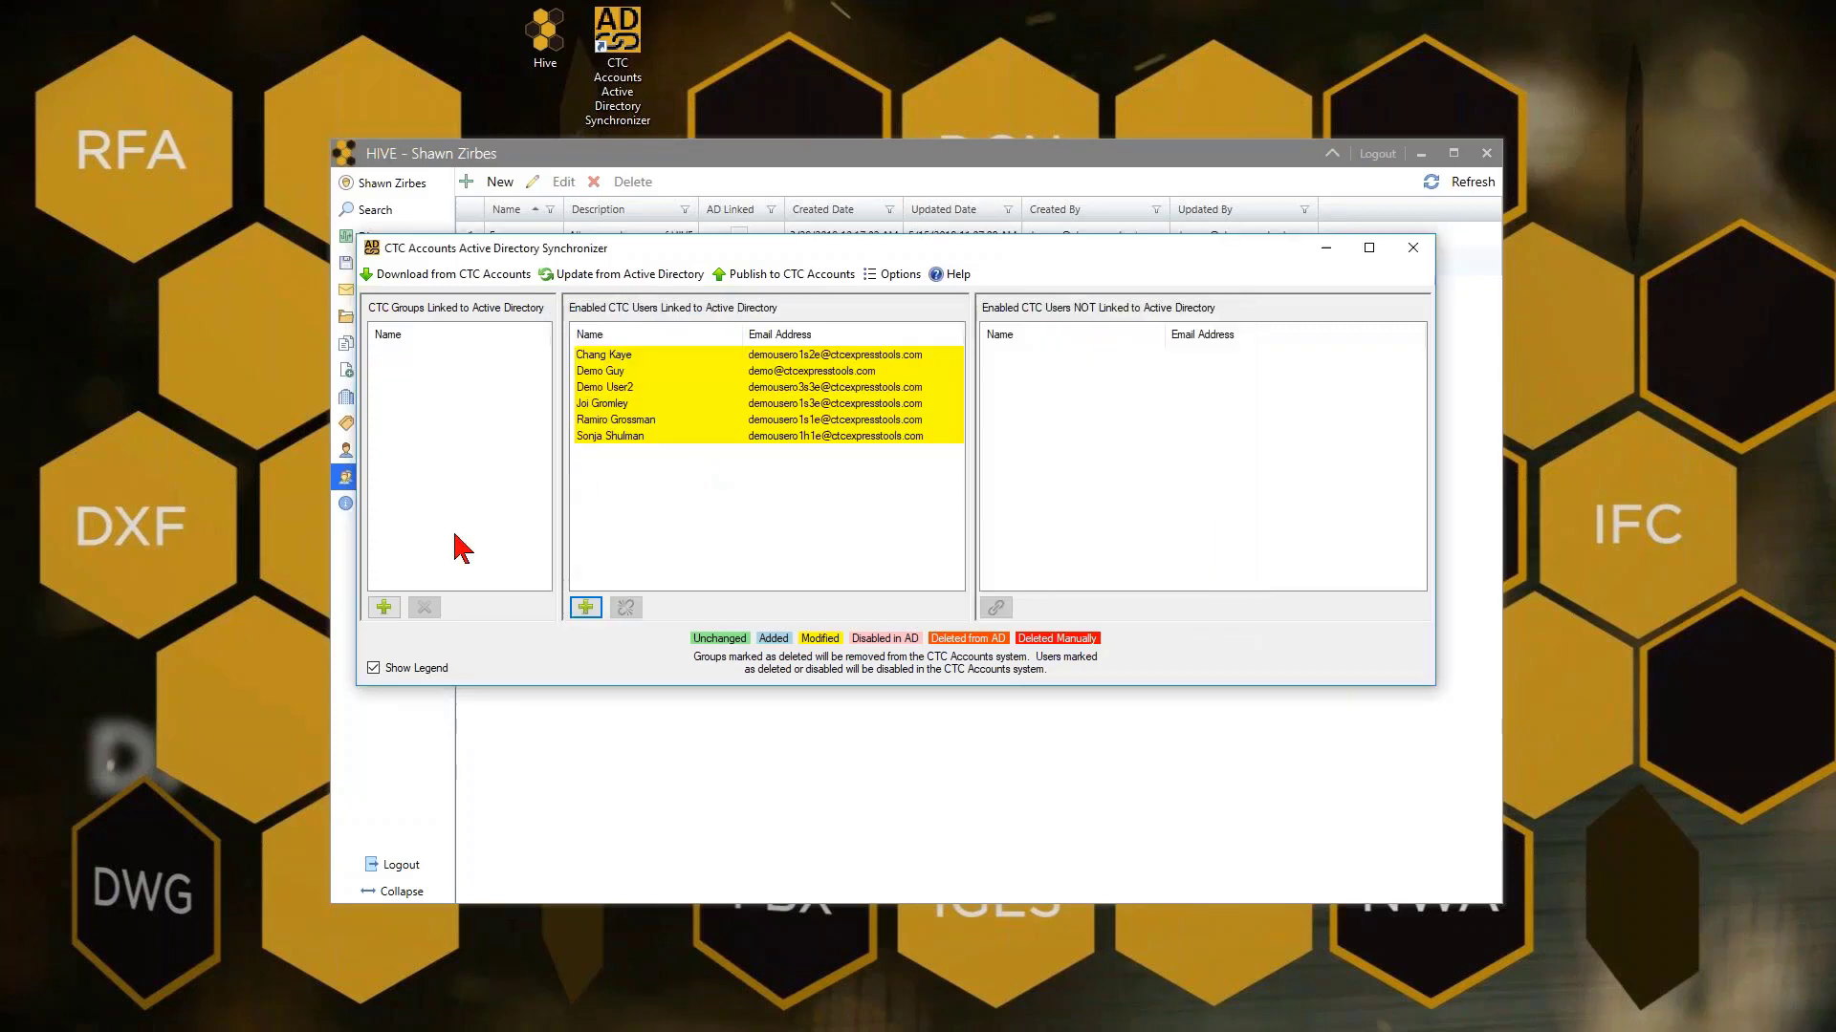
Queue the five Demo SecGrp groups from Demo for Hive > Demo Security Groups for adding
click(392, 615)
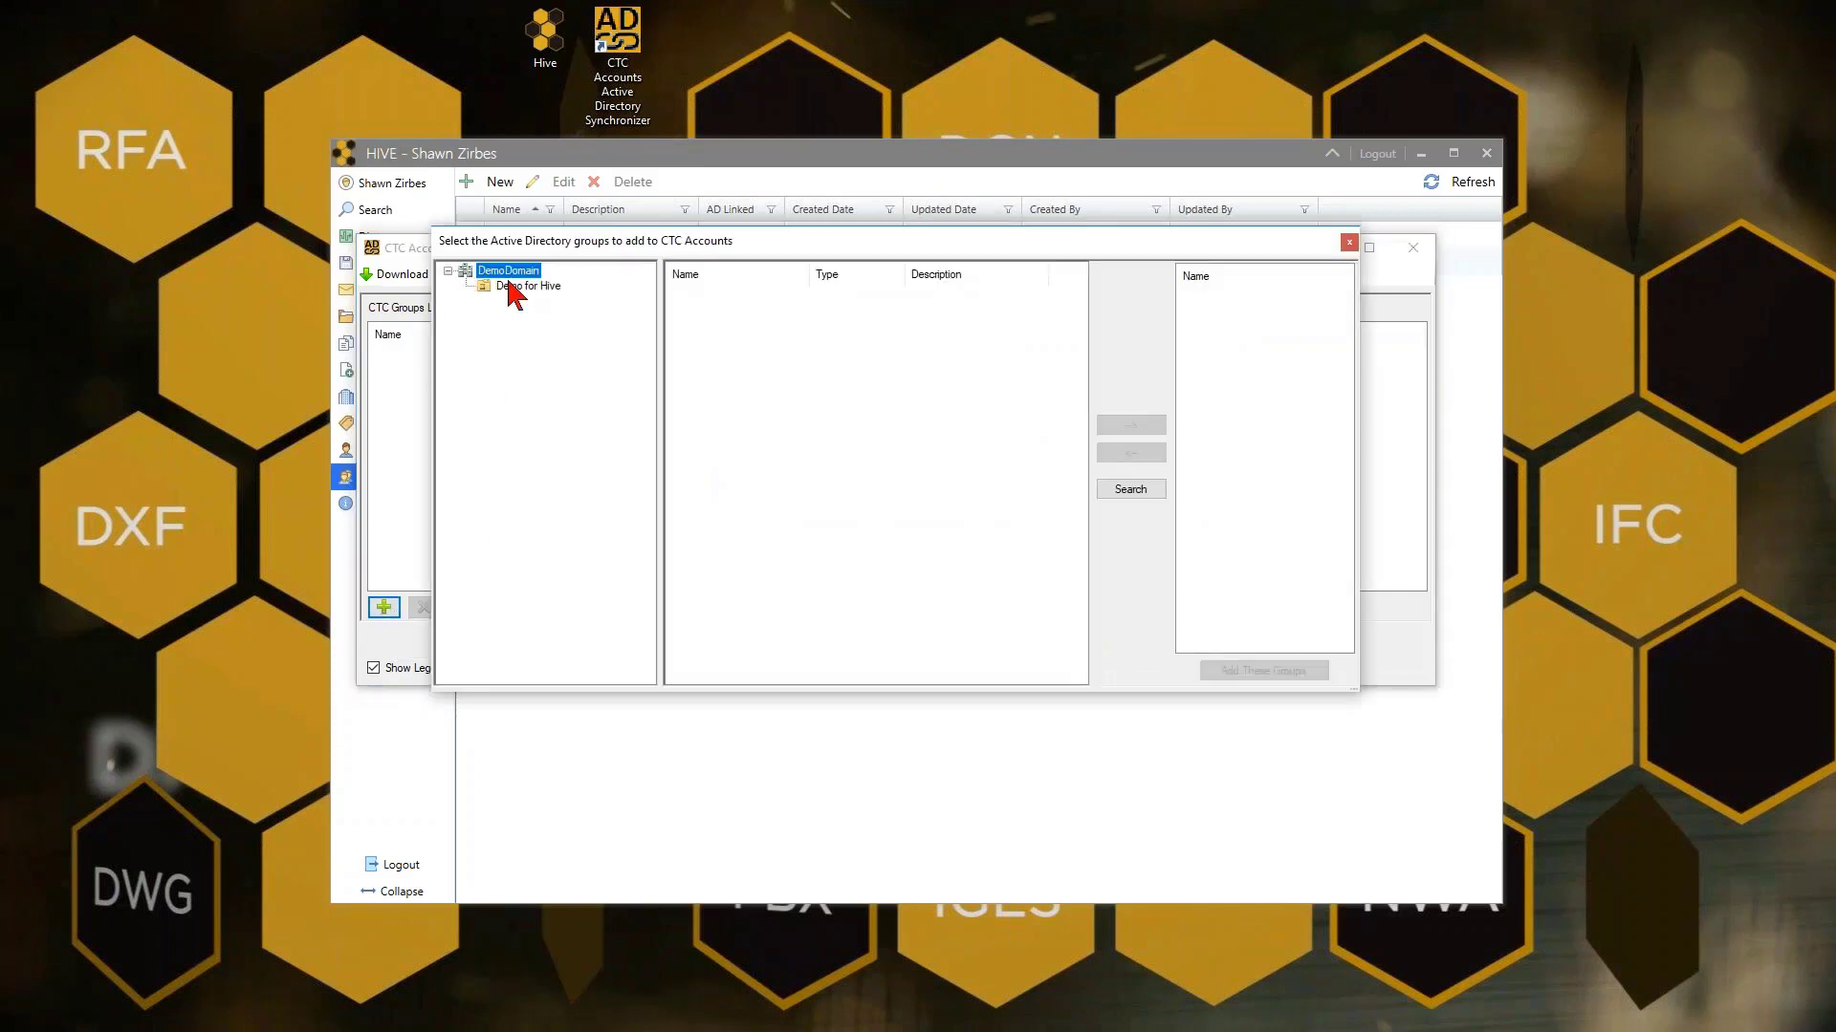
click(511, 287)
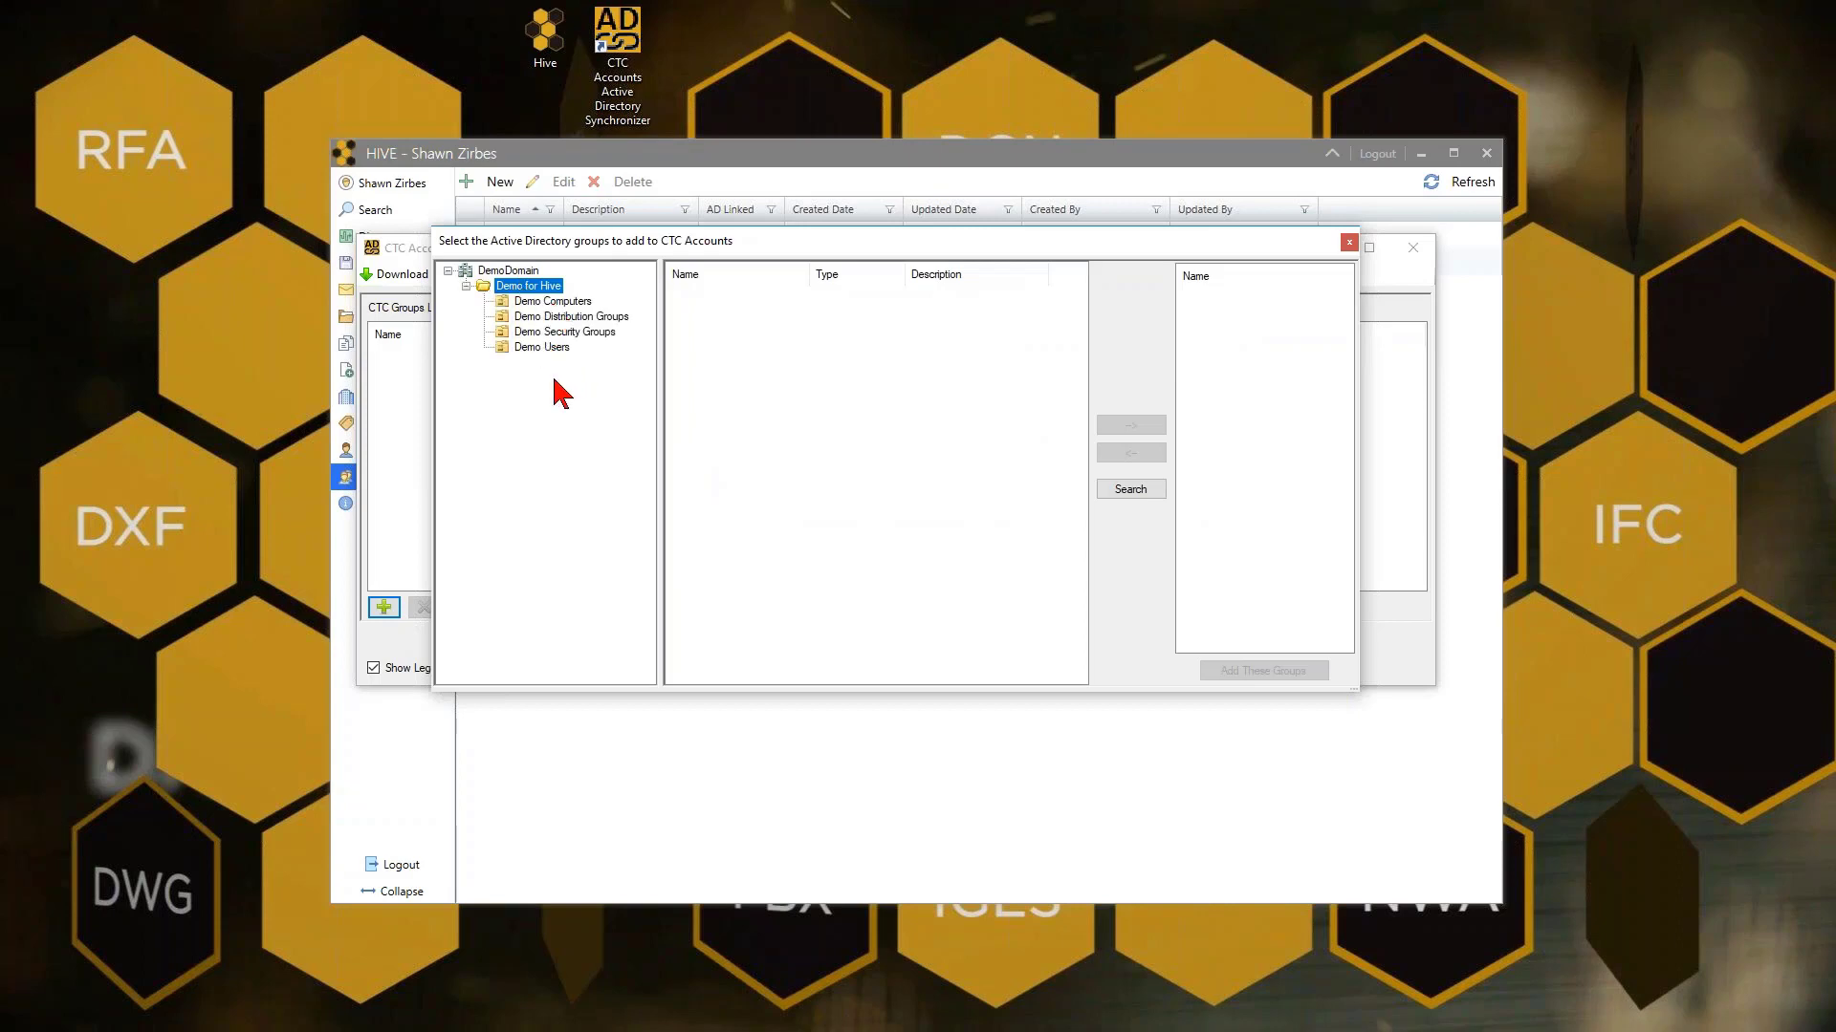
click(555, 331)
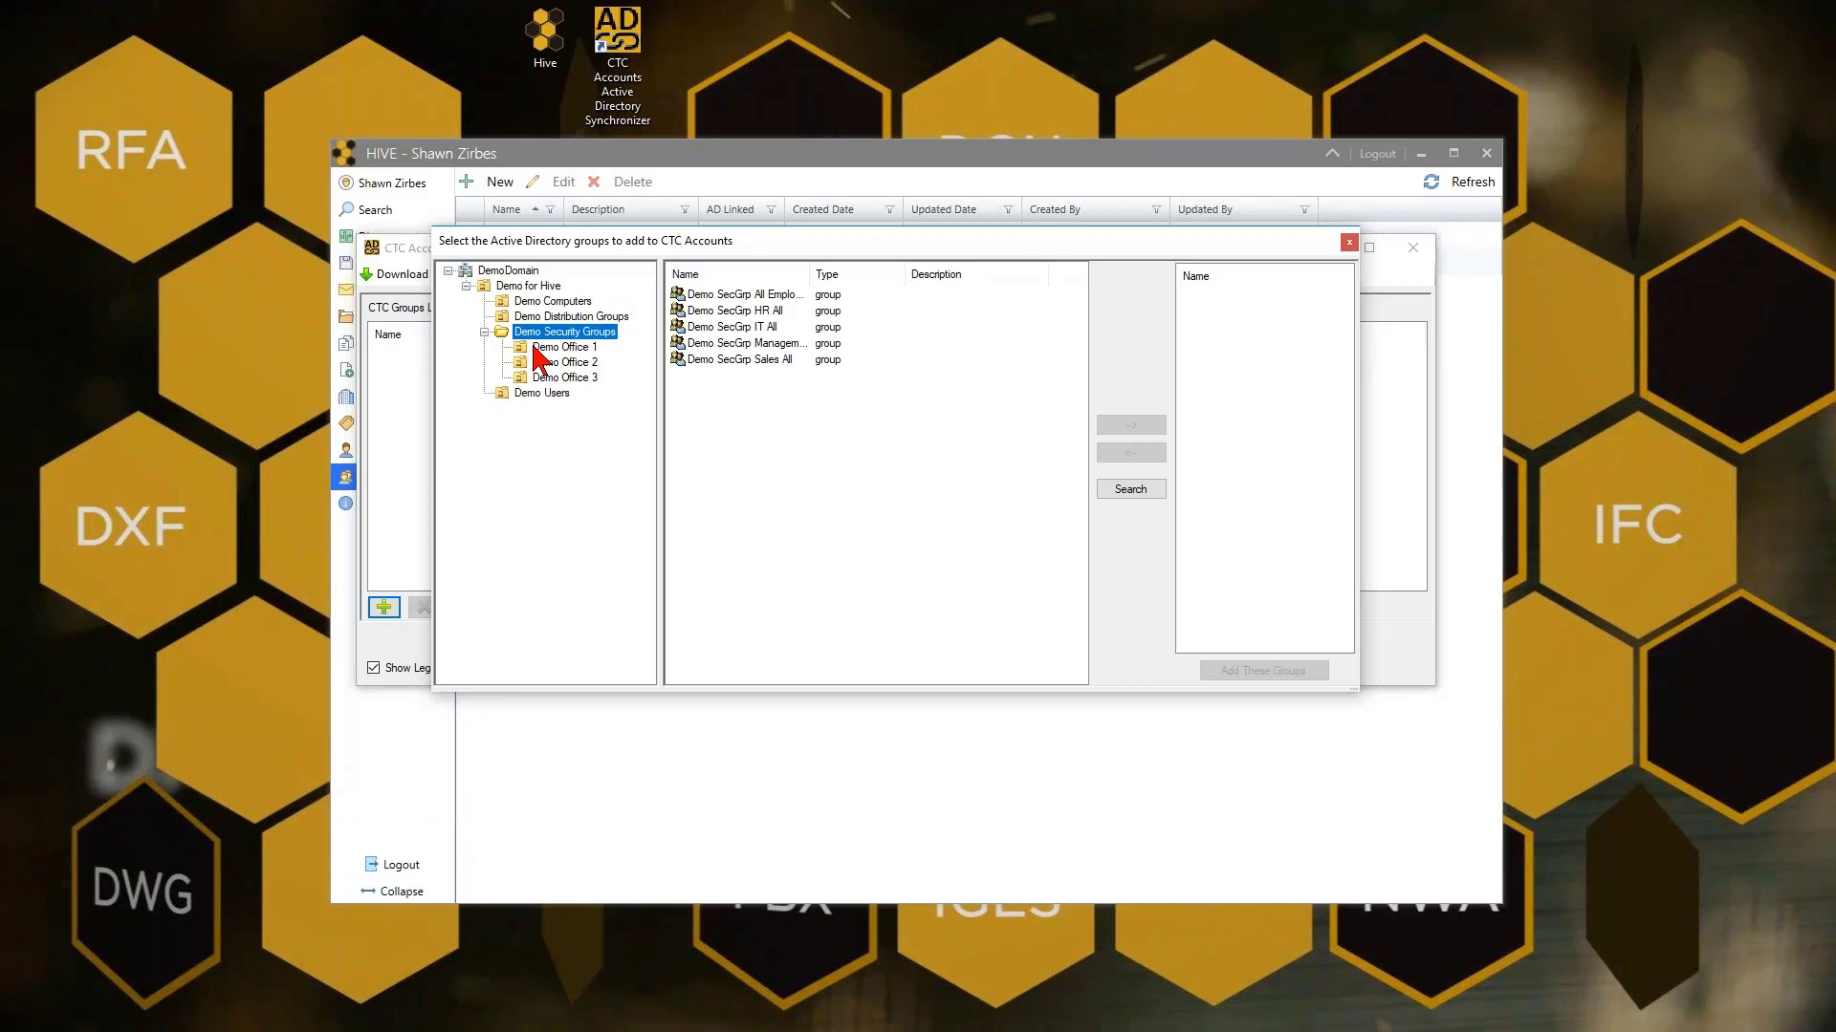
drag(809, 274, 847, 274)
click(790, 295)
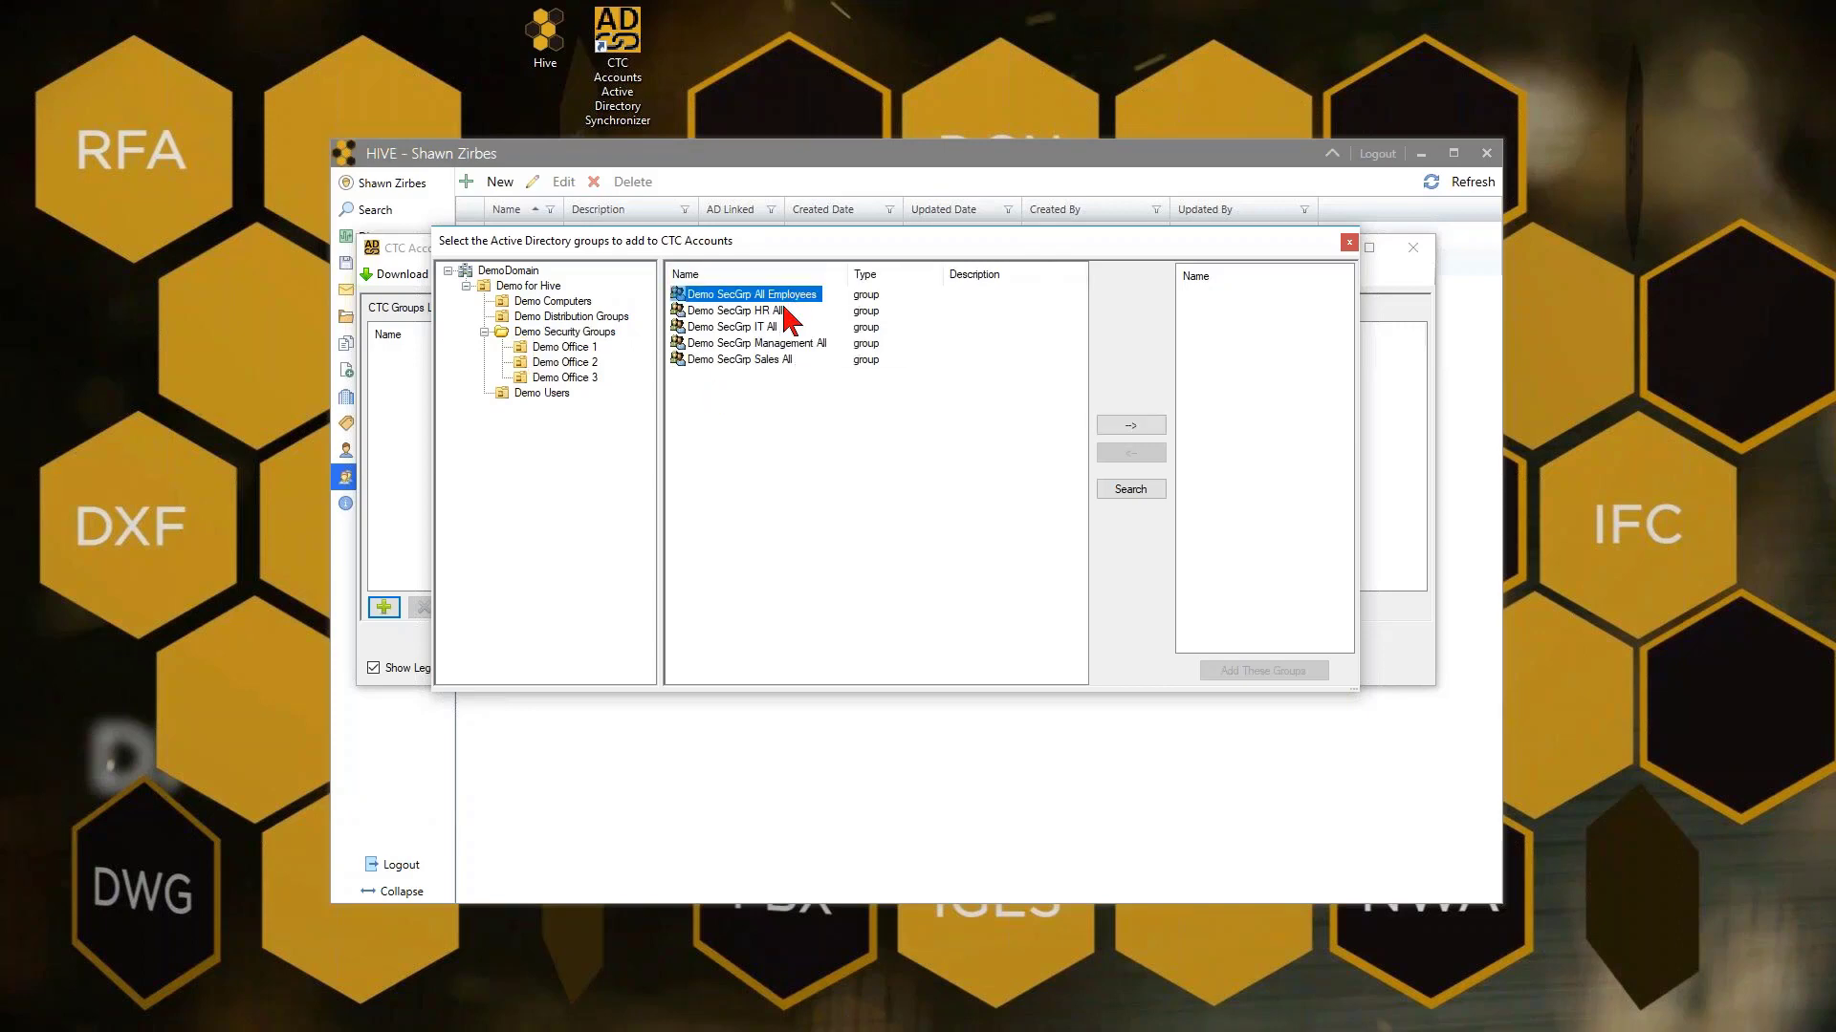
shift+click(769, 361)
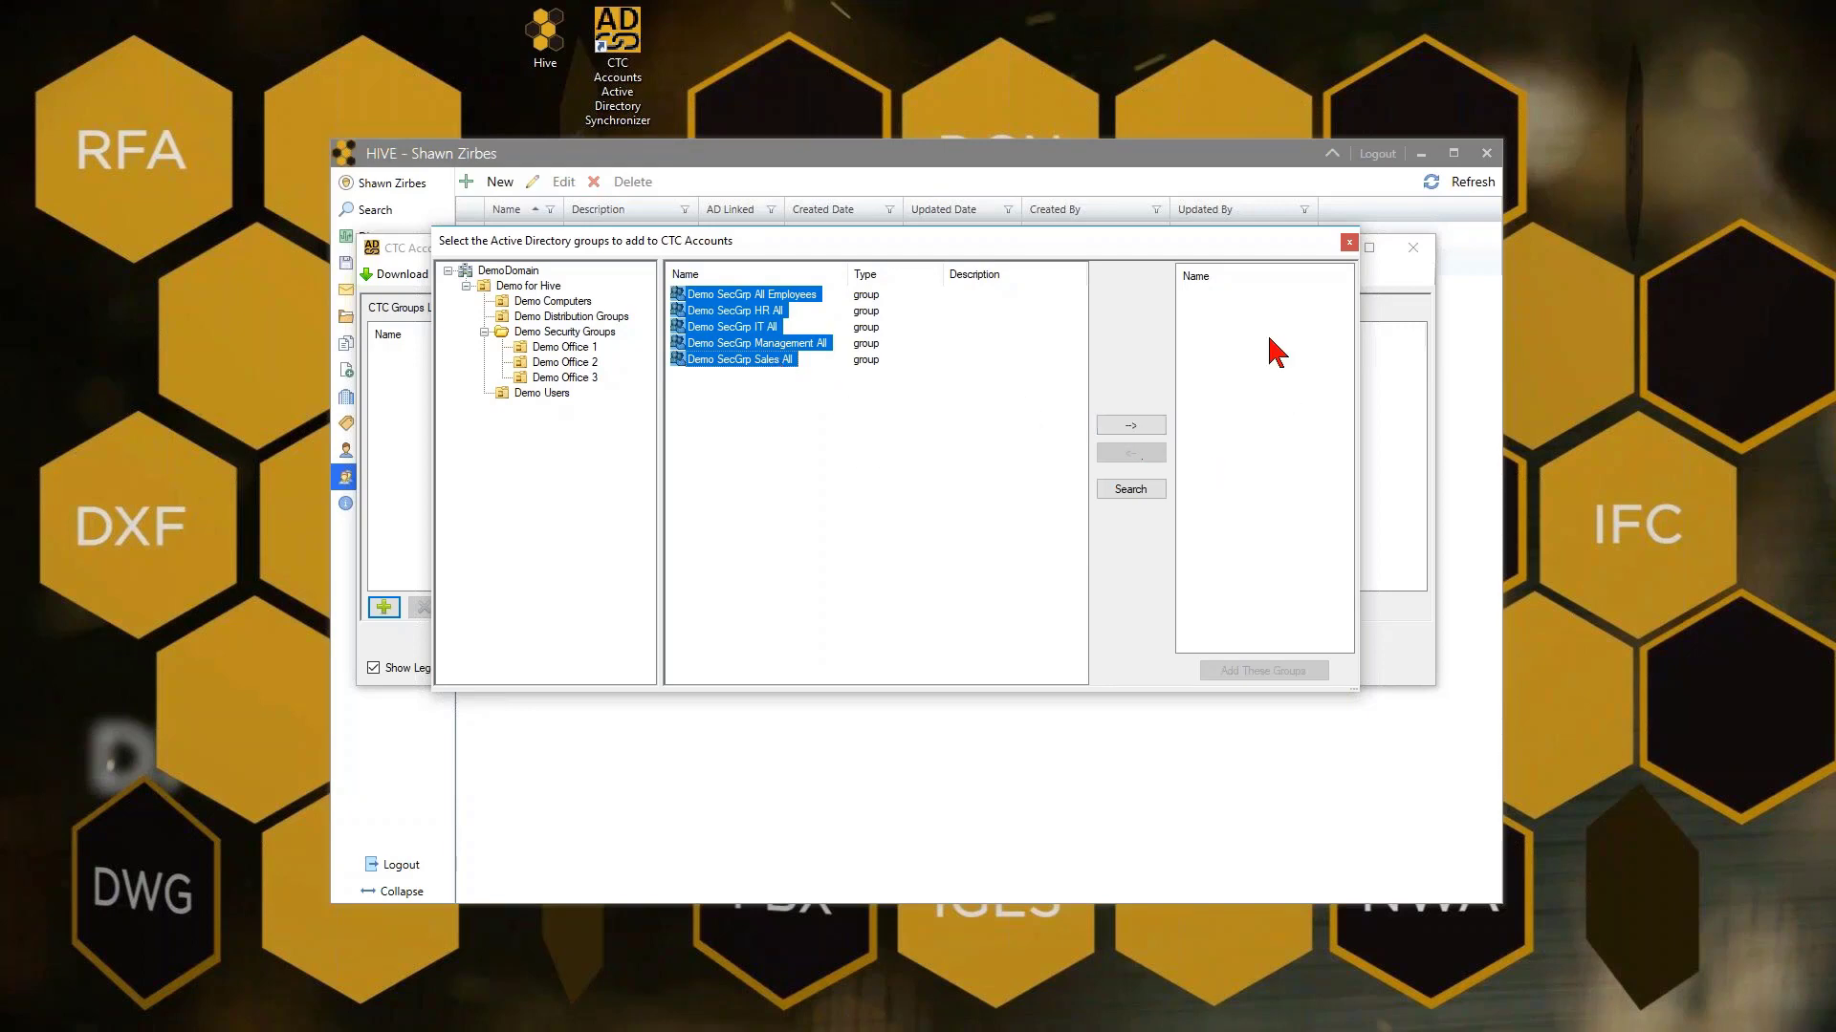
click(1139, 427)
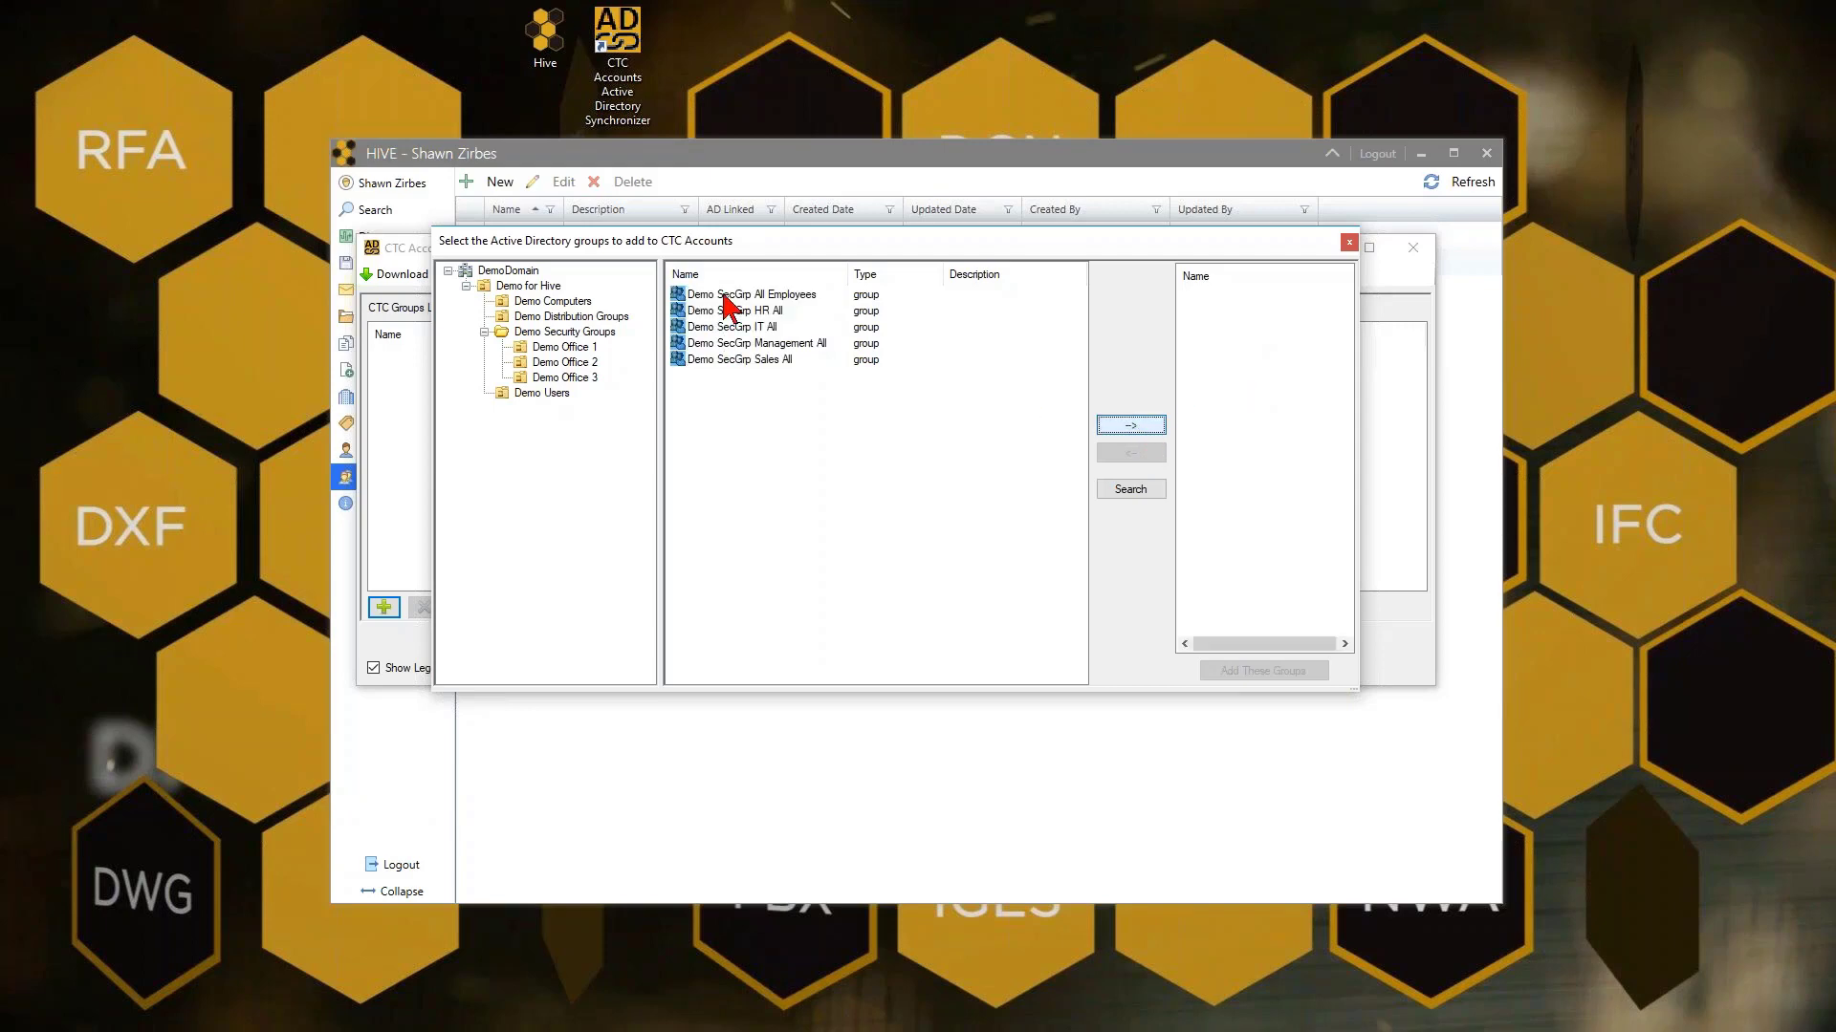
Preview the members of the Demo SecGrp Sales All group, then close the preview
shift+click(755, 363)
click(754, 363)
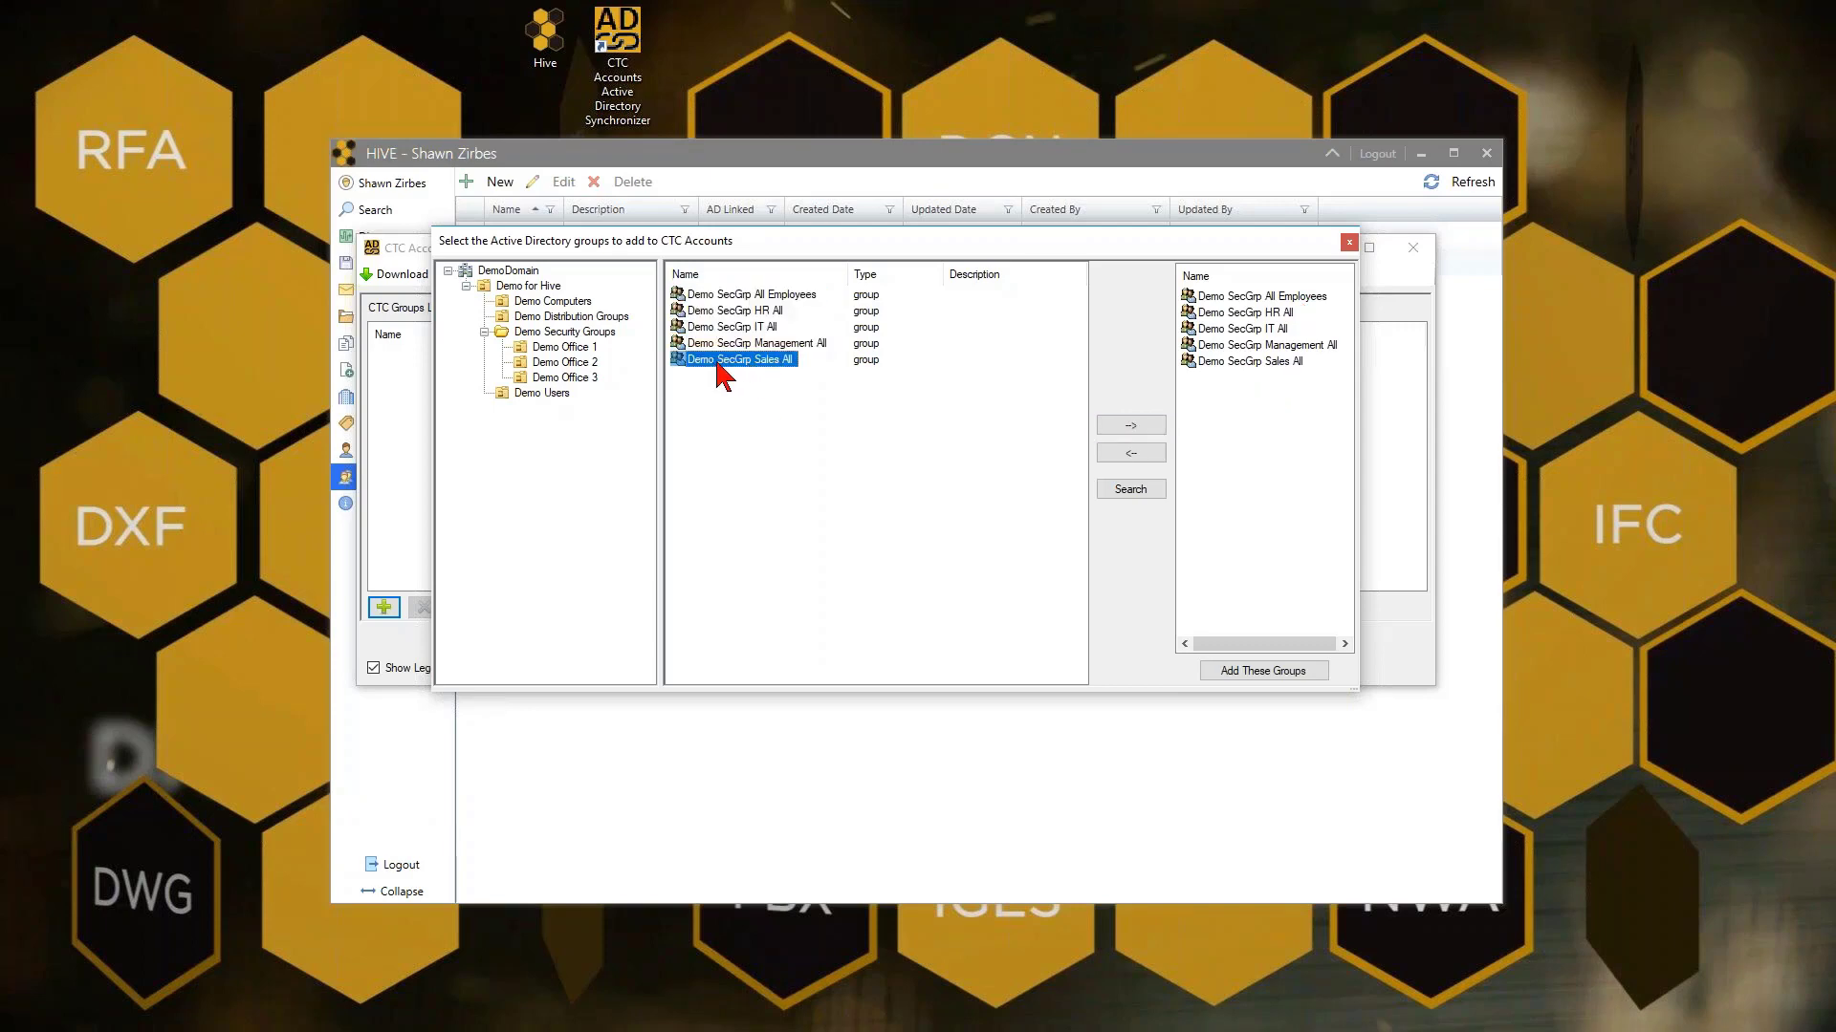
right_click(731, 364)
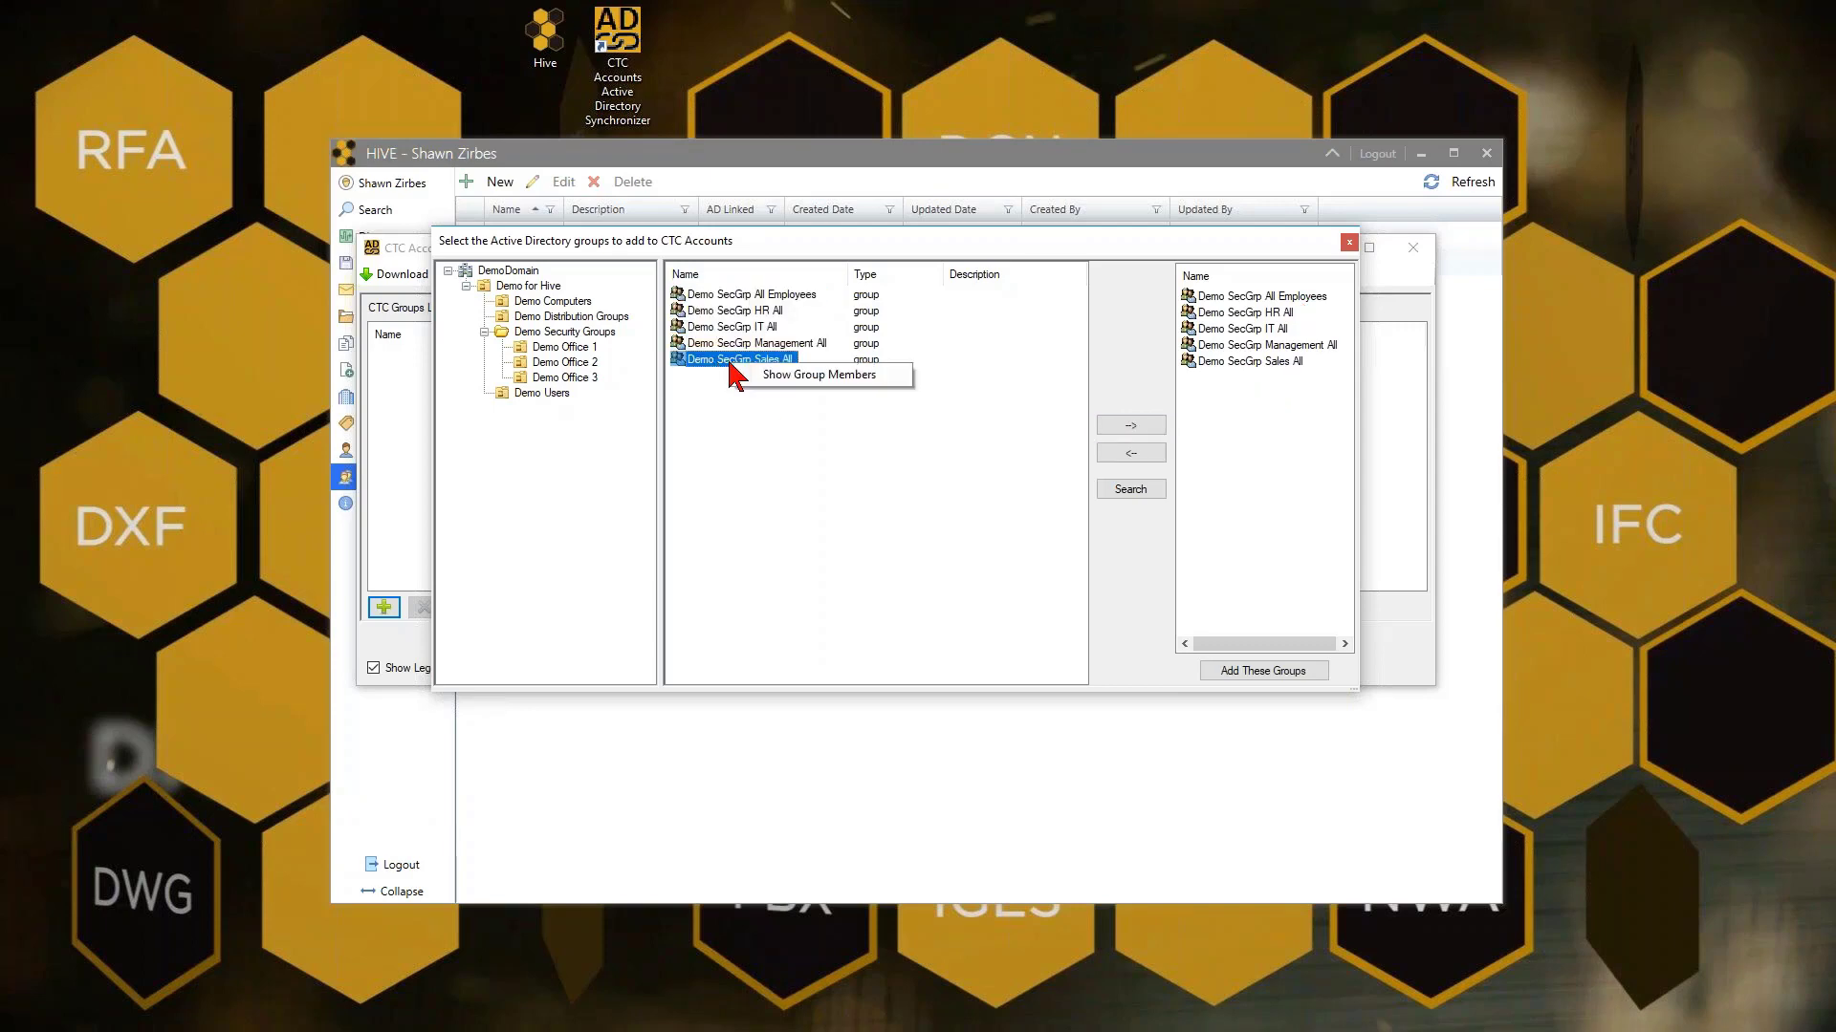
click(769, 375)
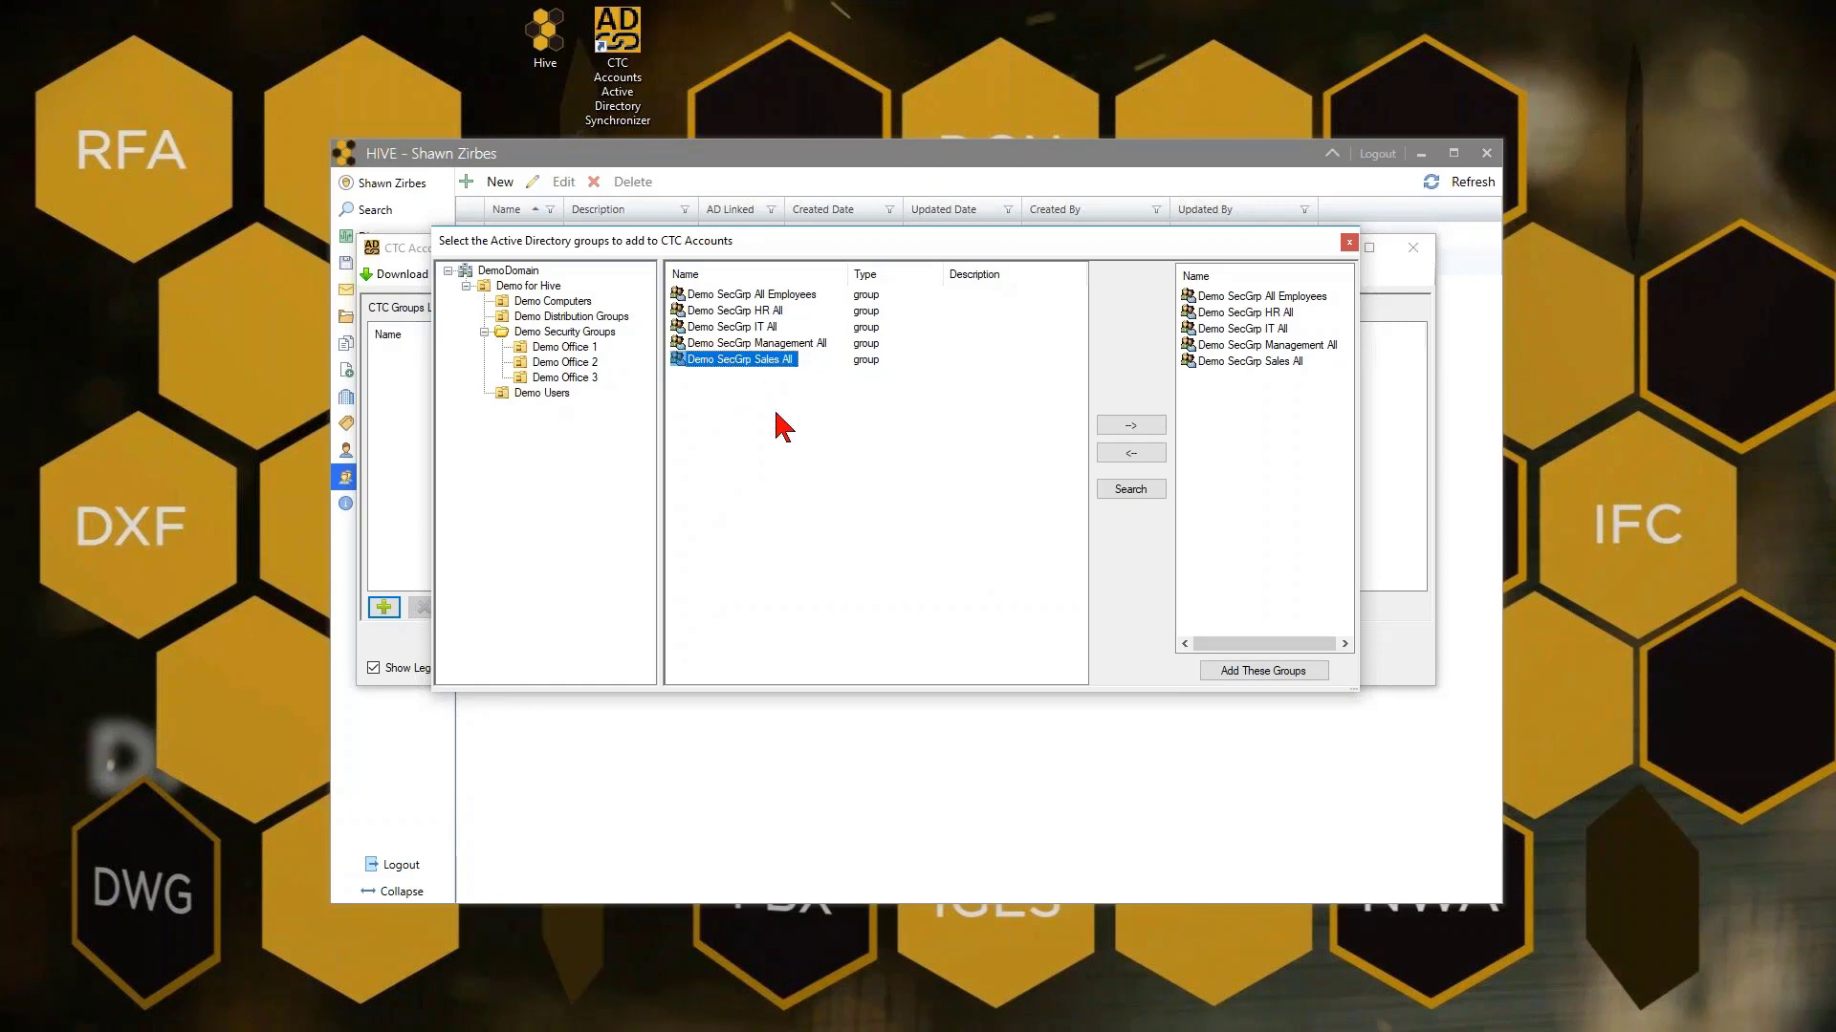
drag(803, 585, 803, 662)
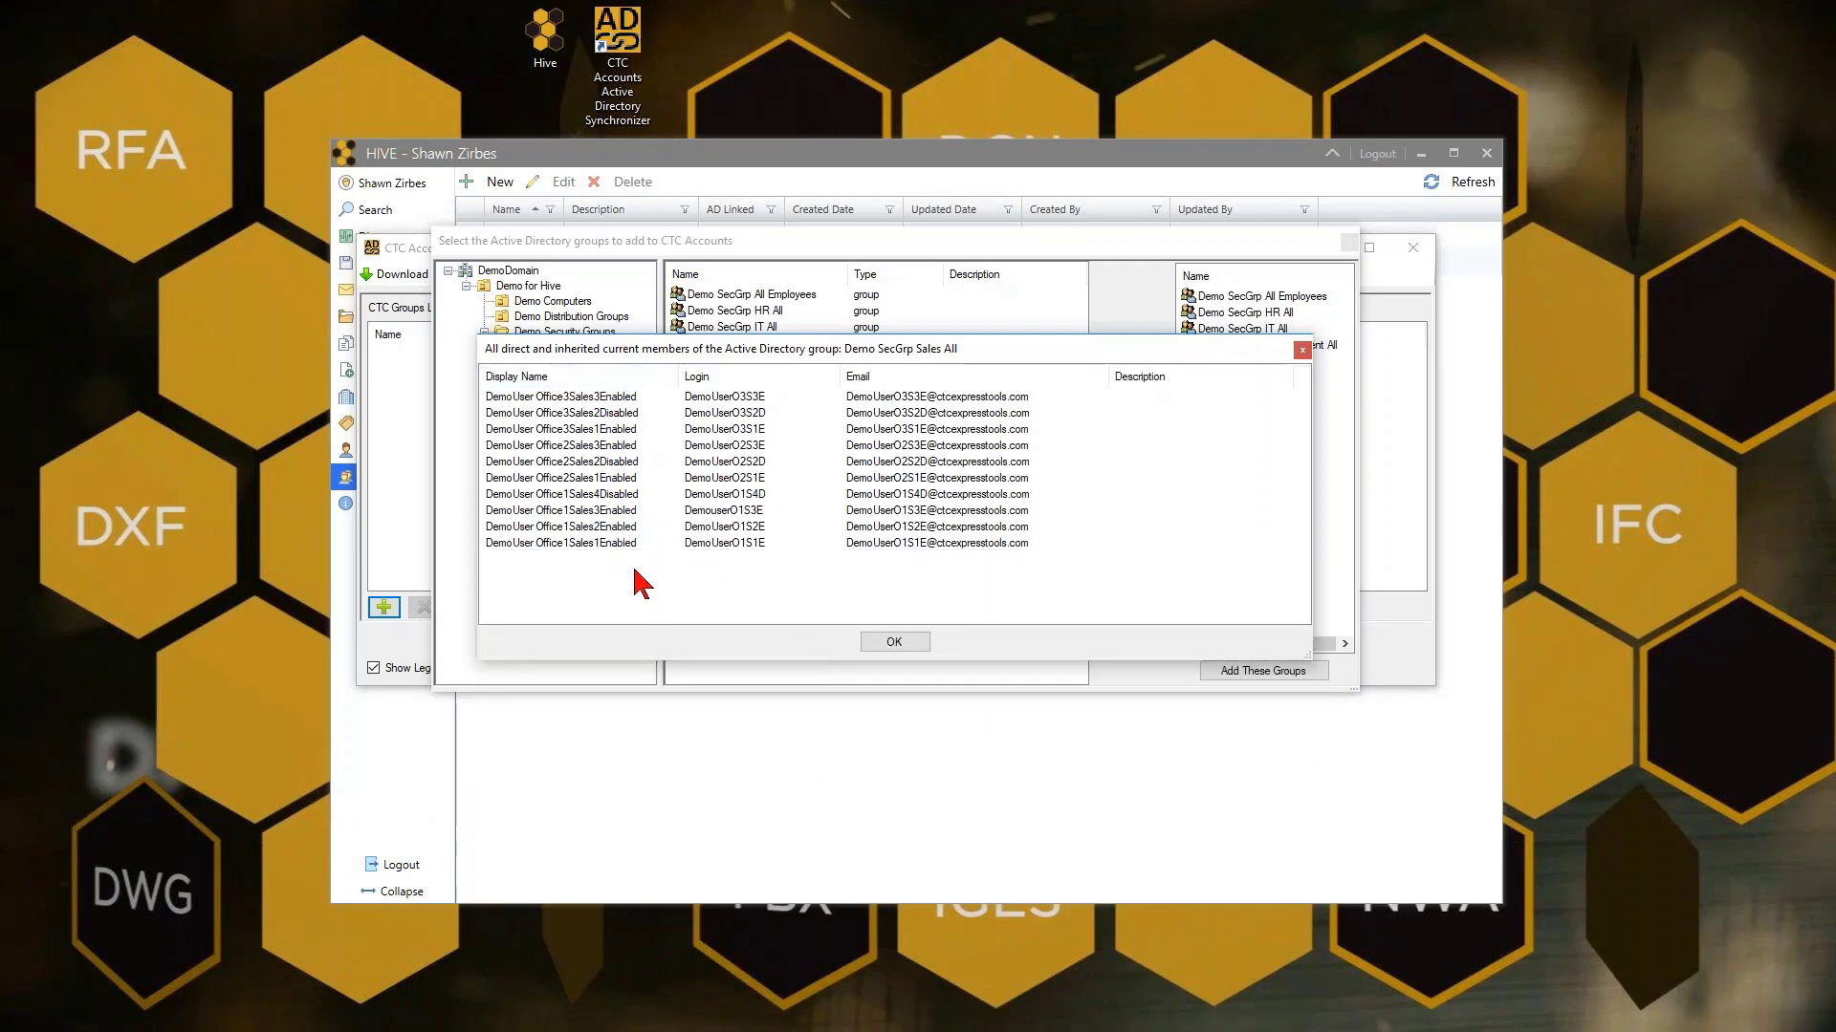
click(892, 642)
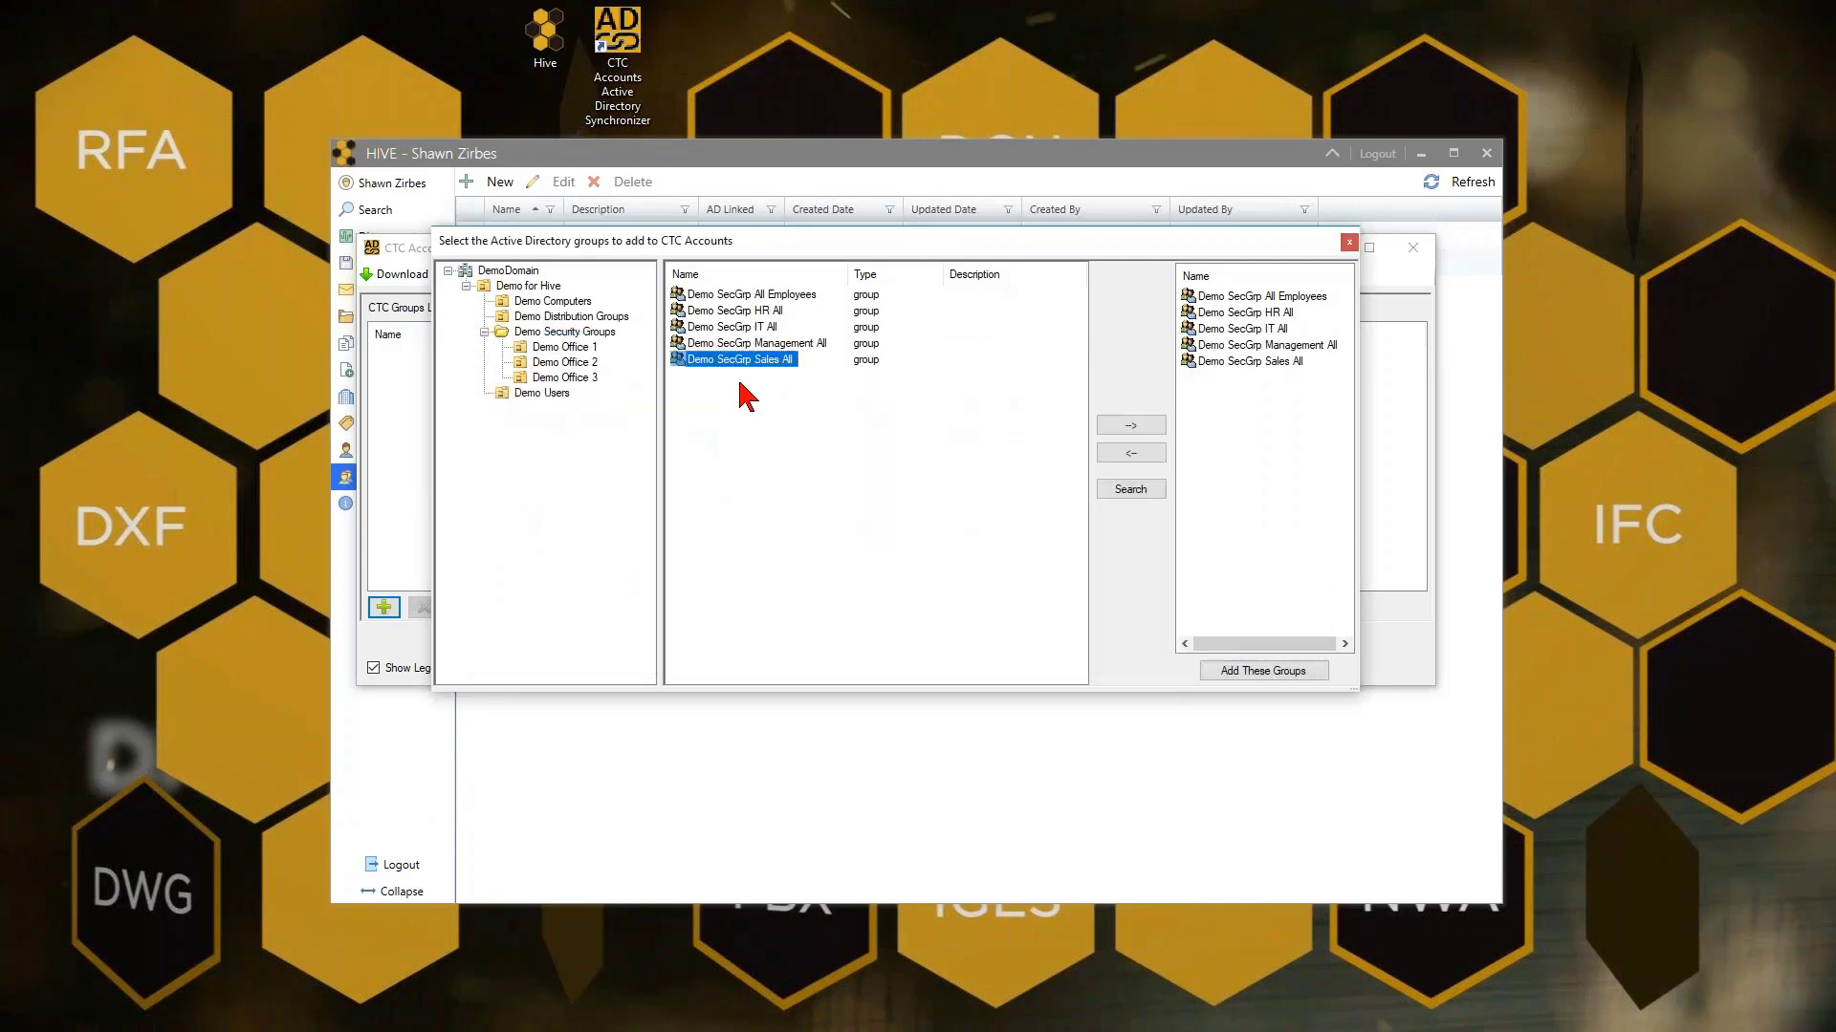
Add the five queued Demo SecGrp groups, review the events log, then close it
click(1271, 671)
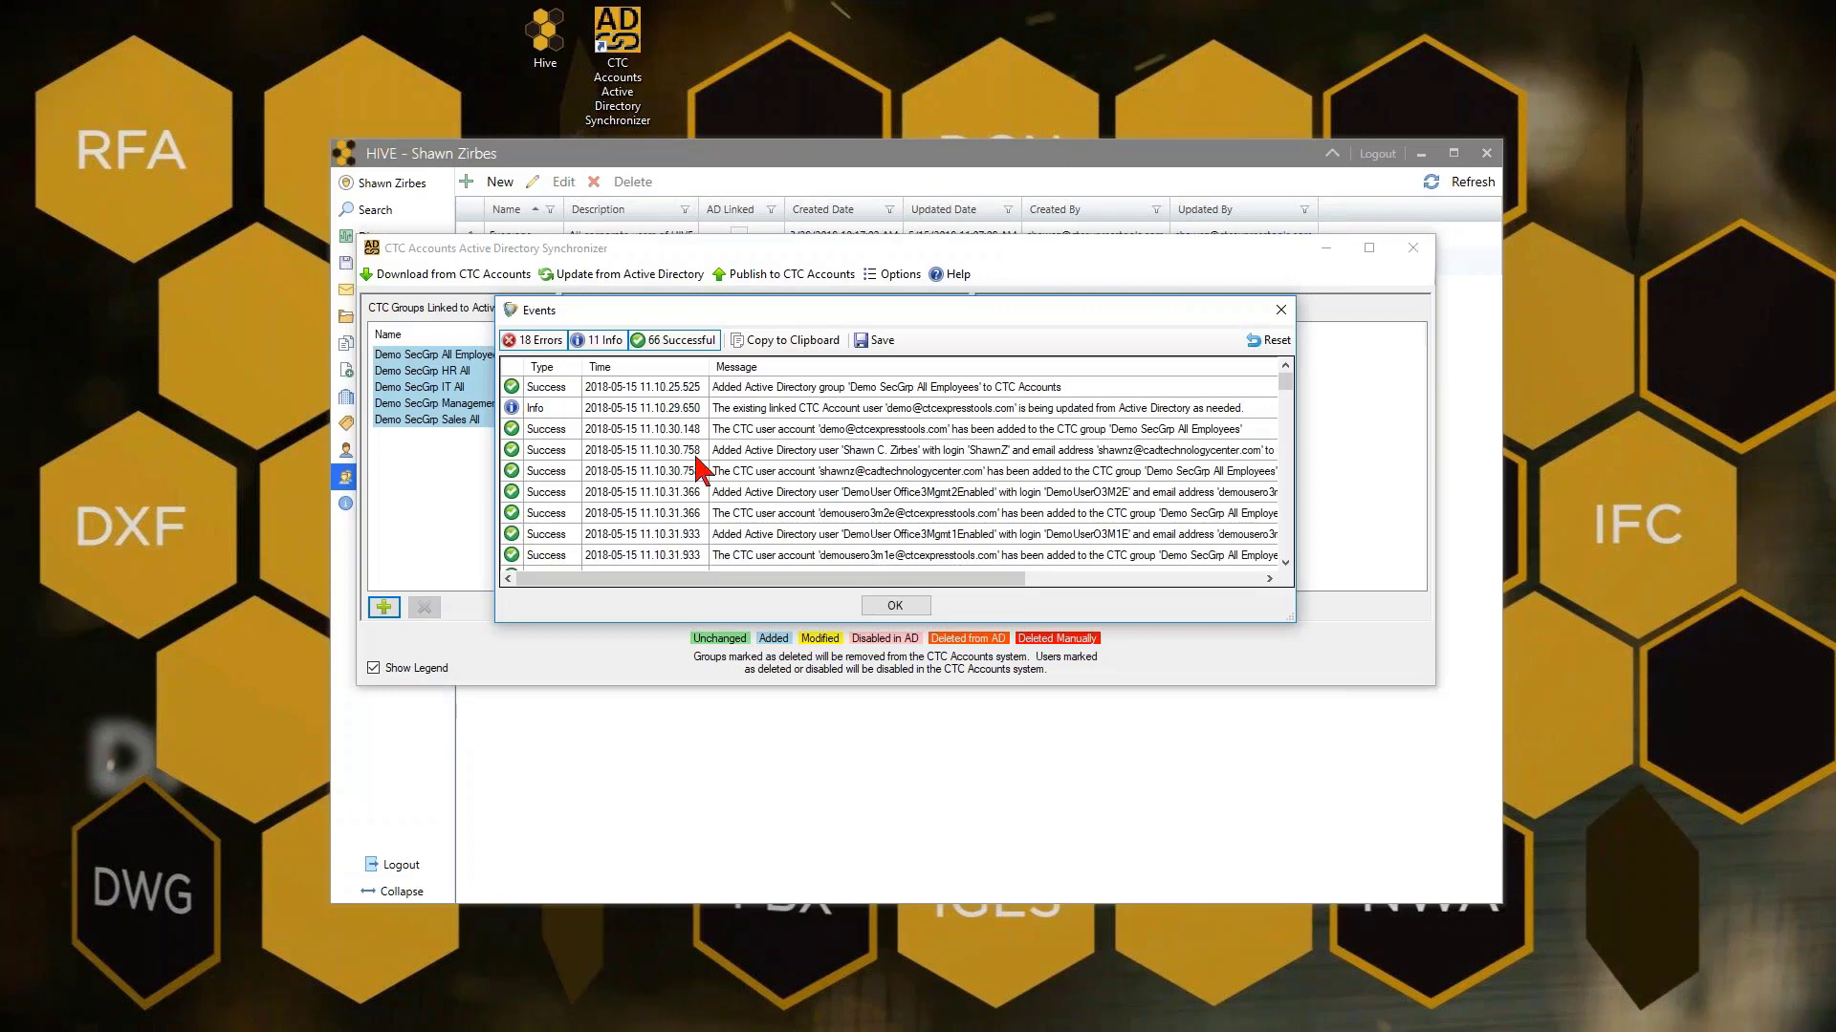
scroll(608, 421, down, 3)
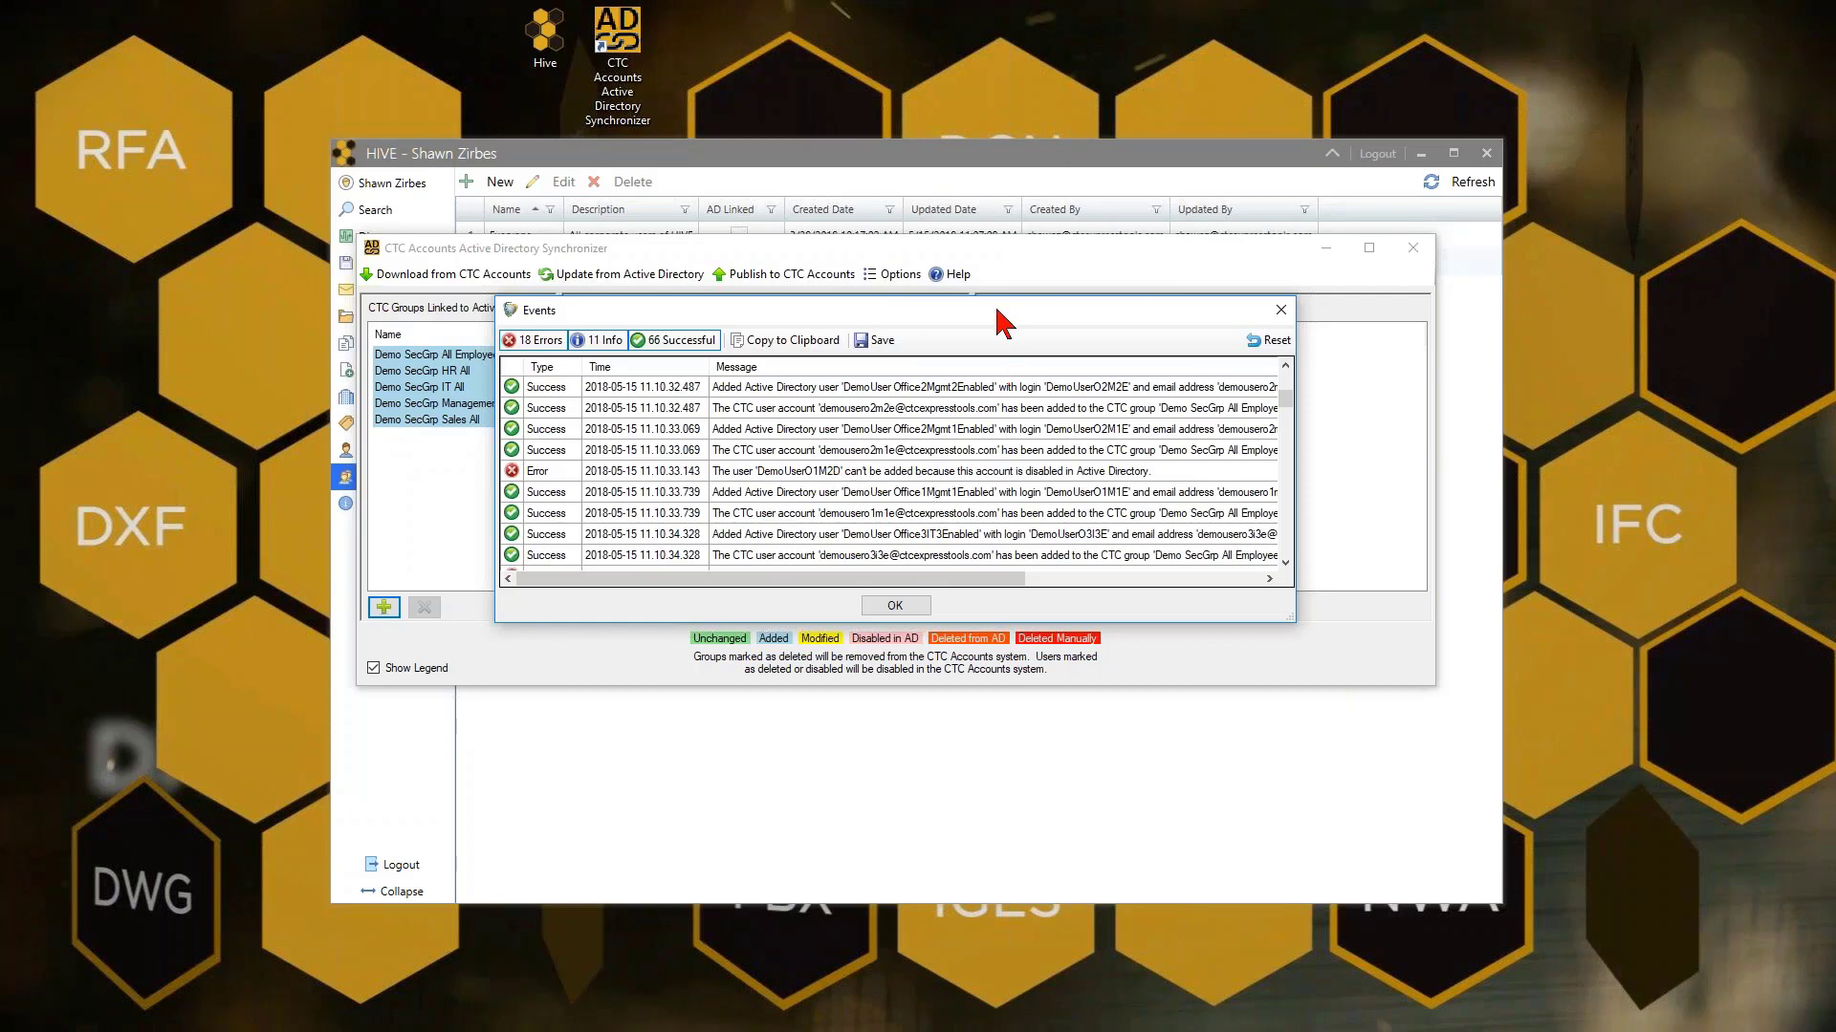
drag(1000, 313, 1065, 557)
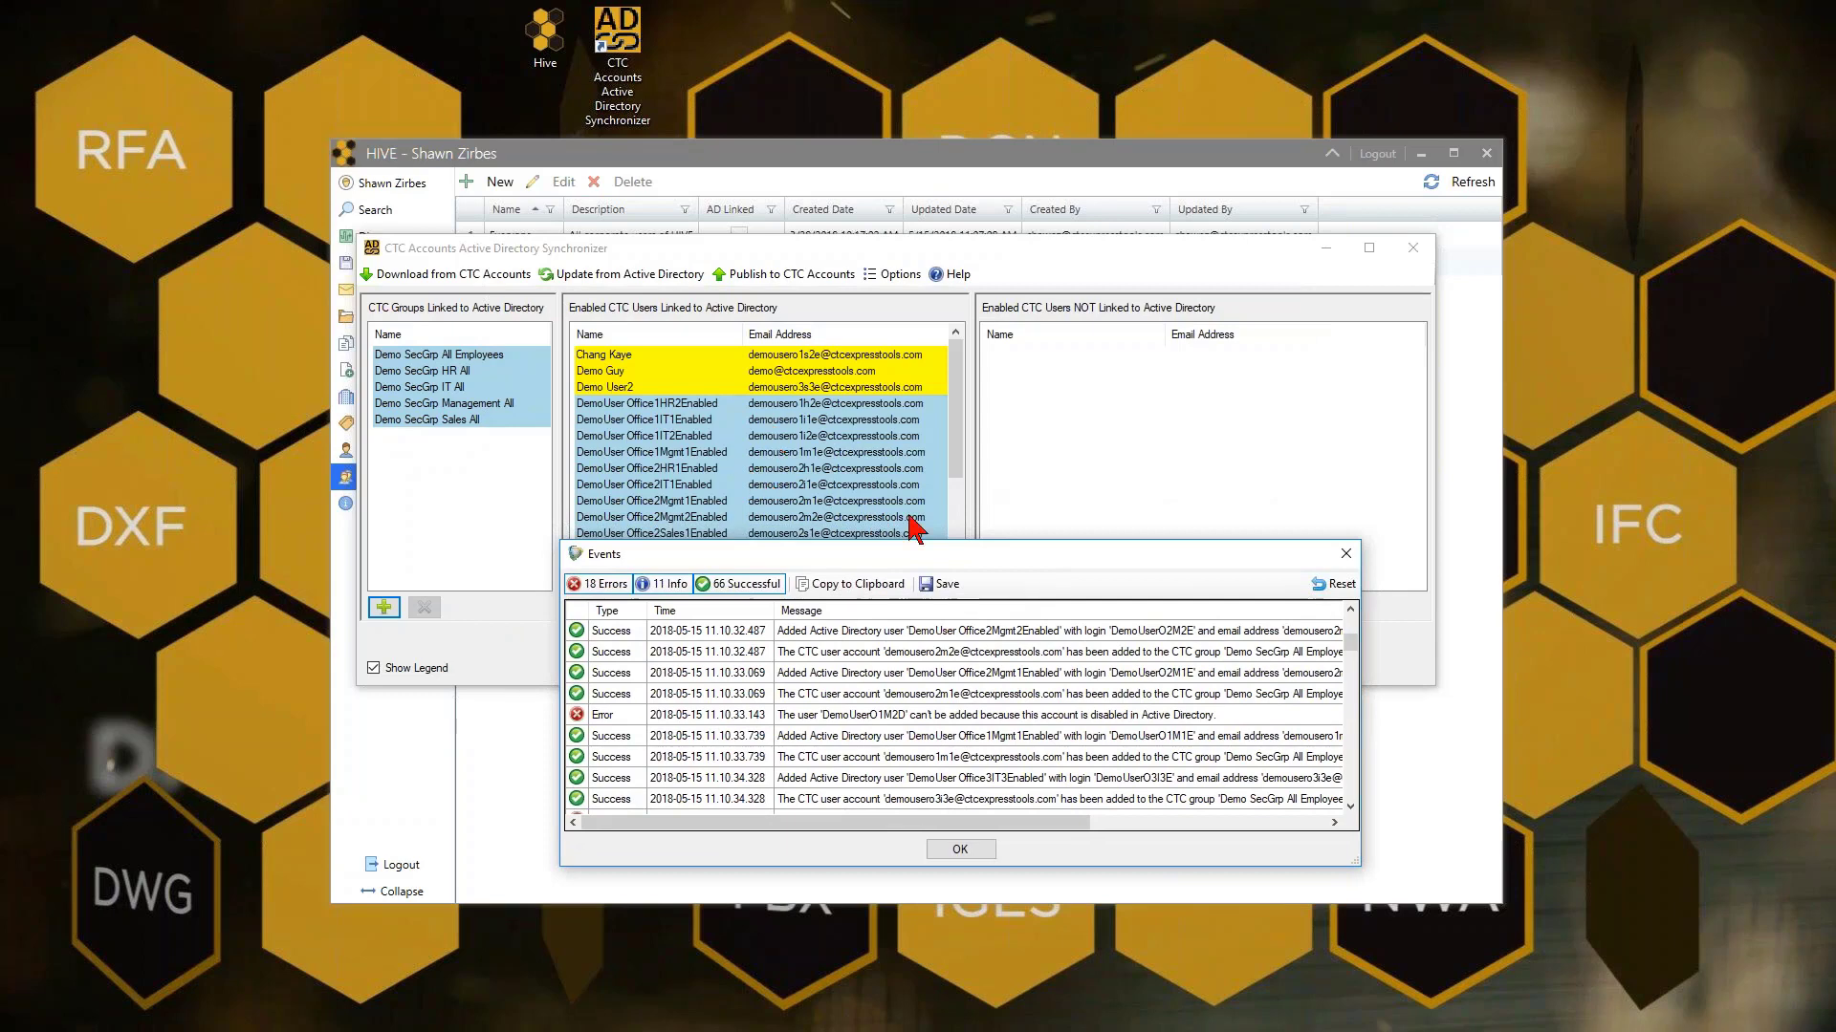
drag(1056, 560, 979, 257)
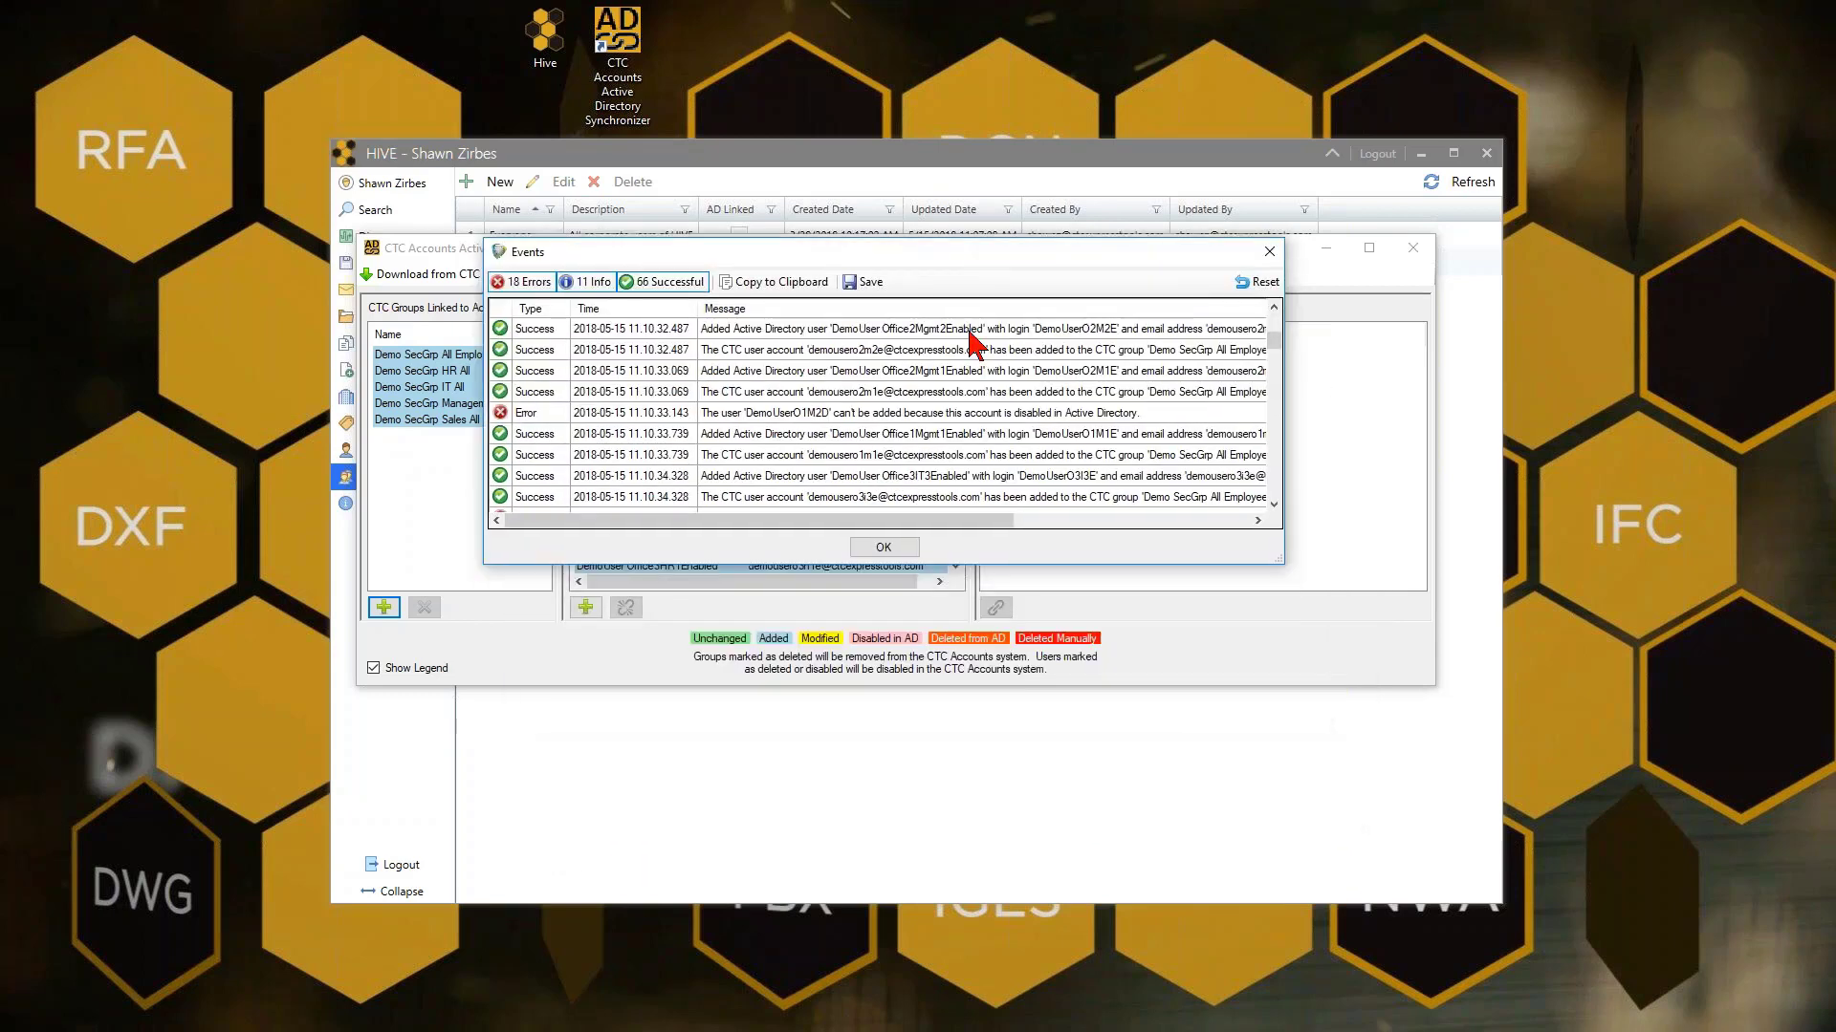
click(884, 546)
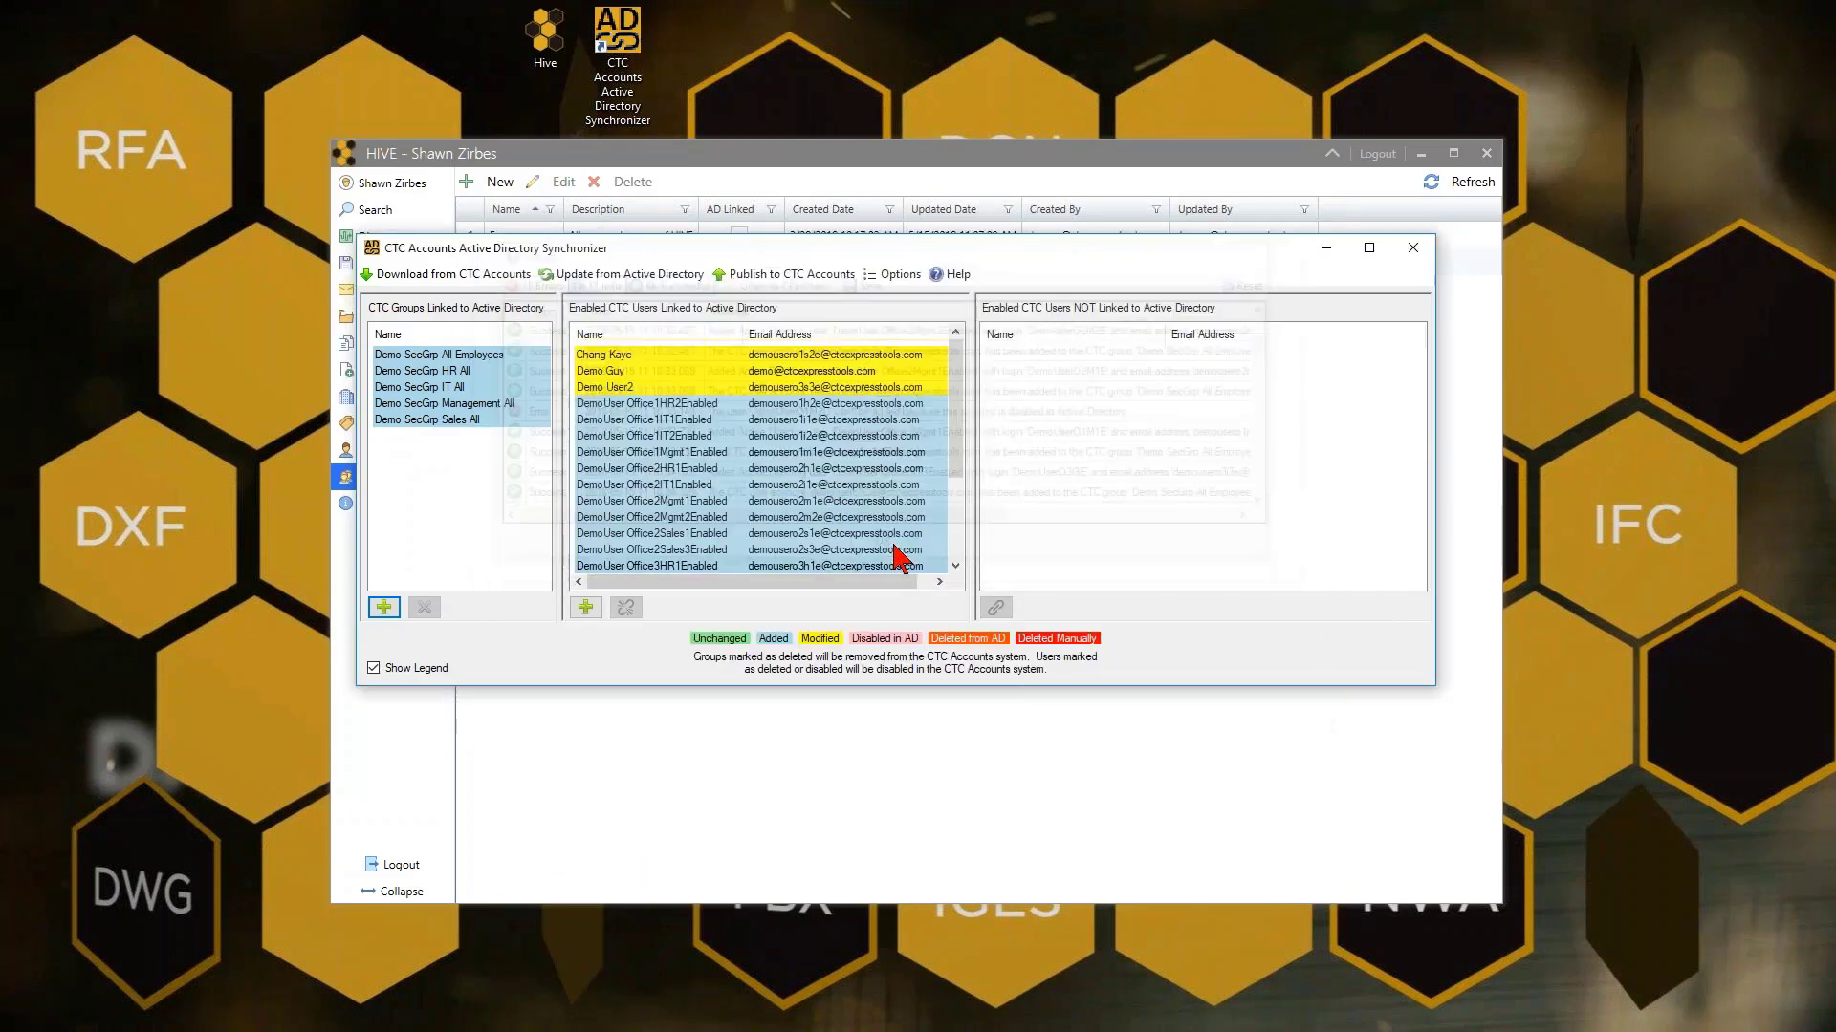
Open the Demo User2 account's actions, then cancel the Find AD Users search
click(643, 389)
right_click(641, 392)
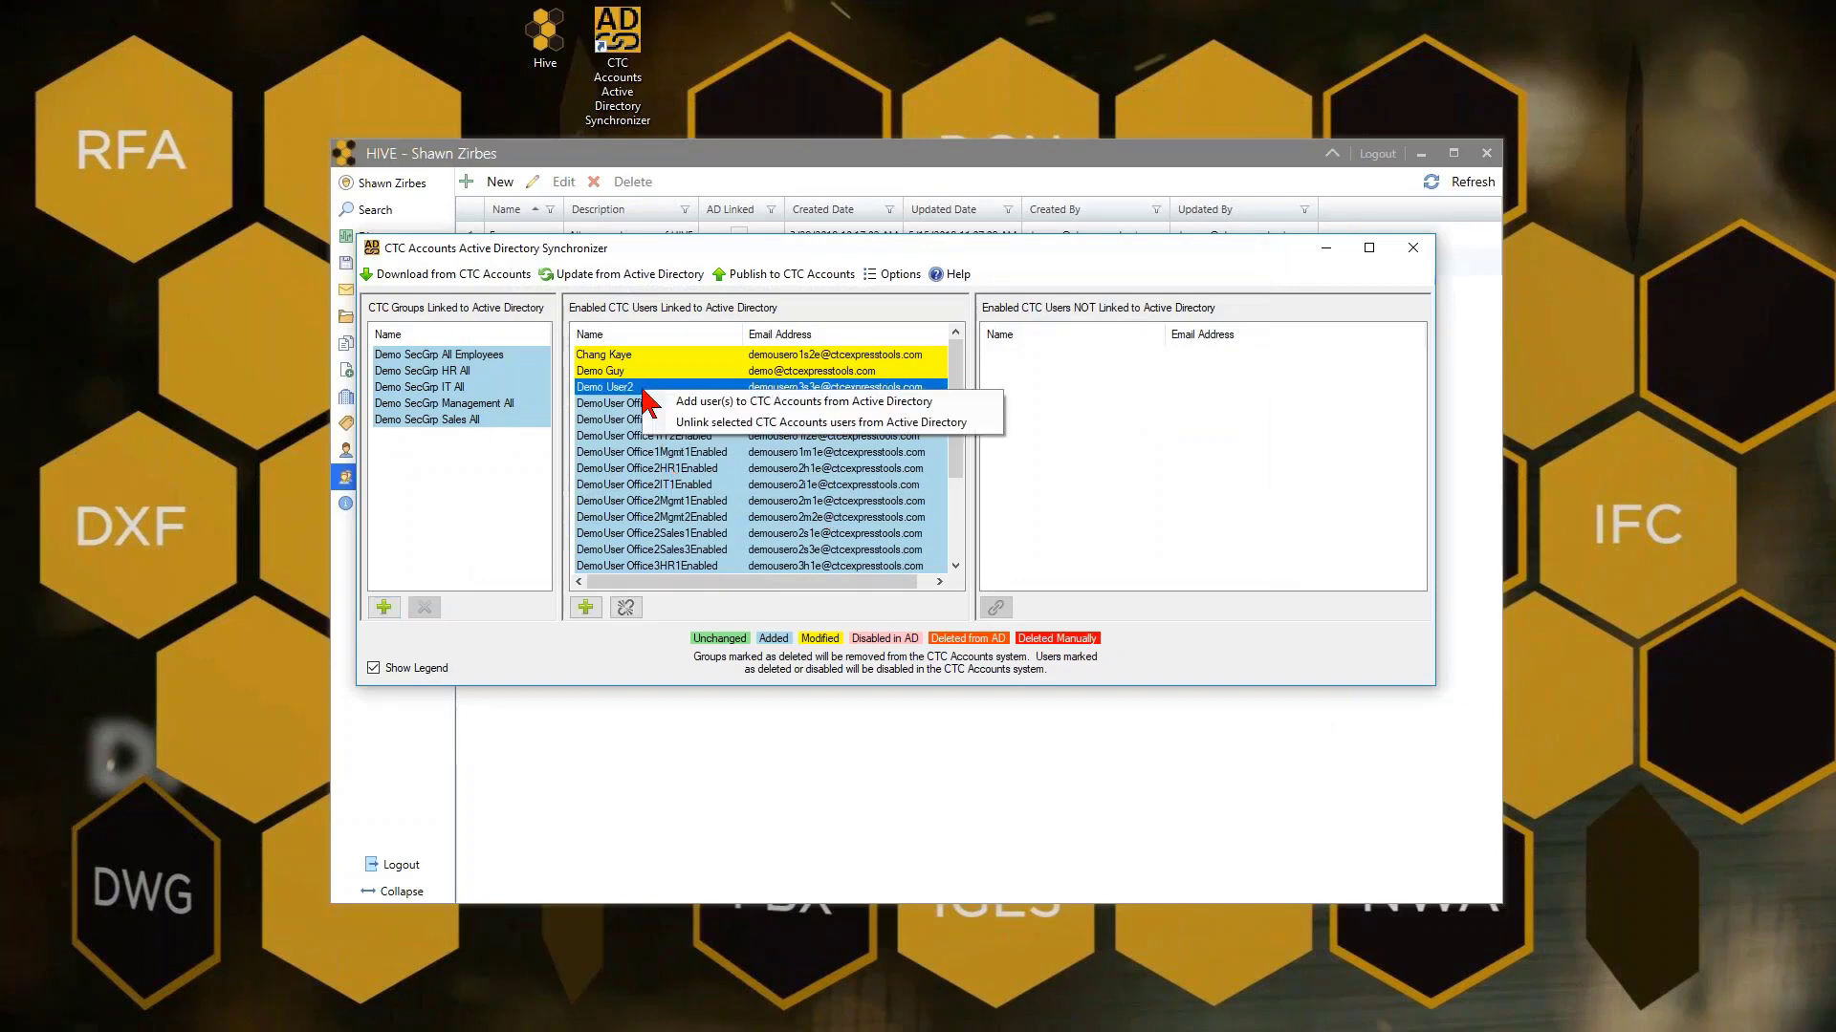
click(690, 403)
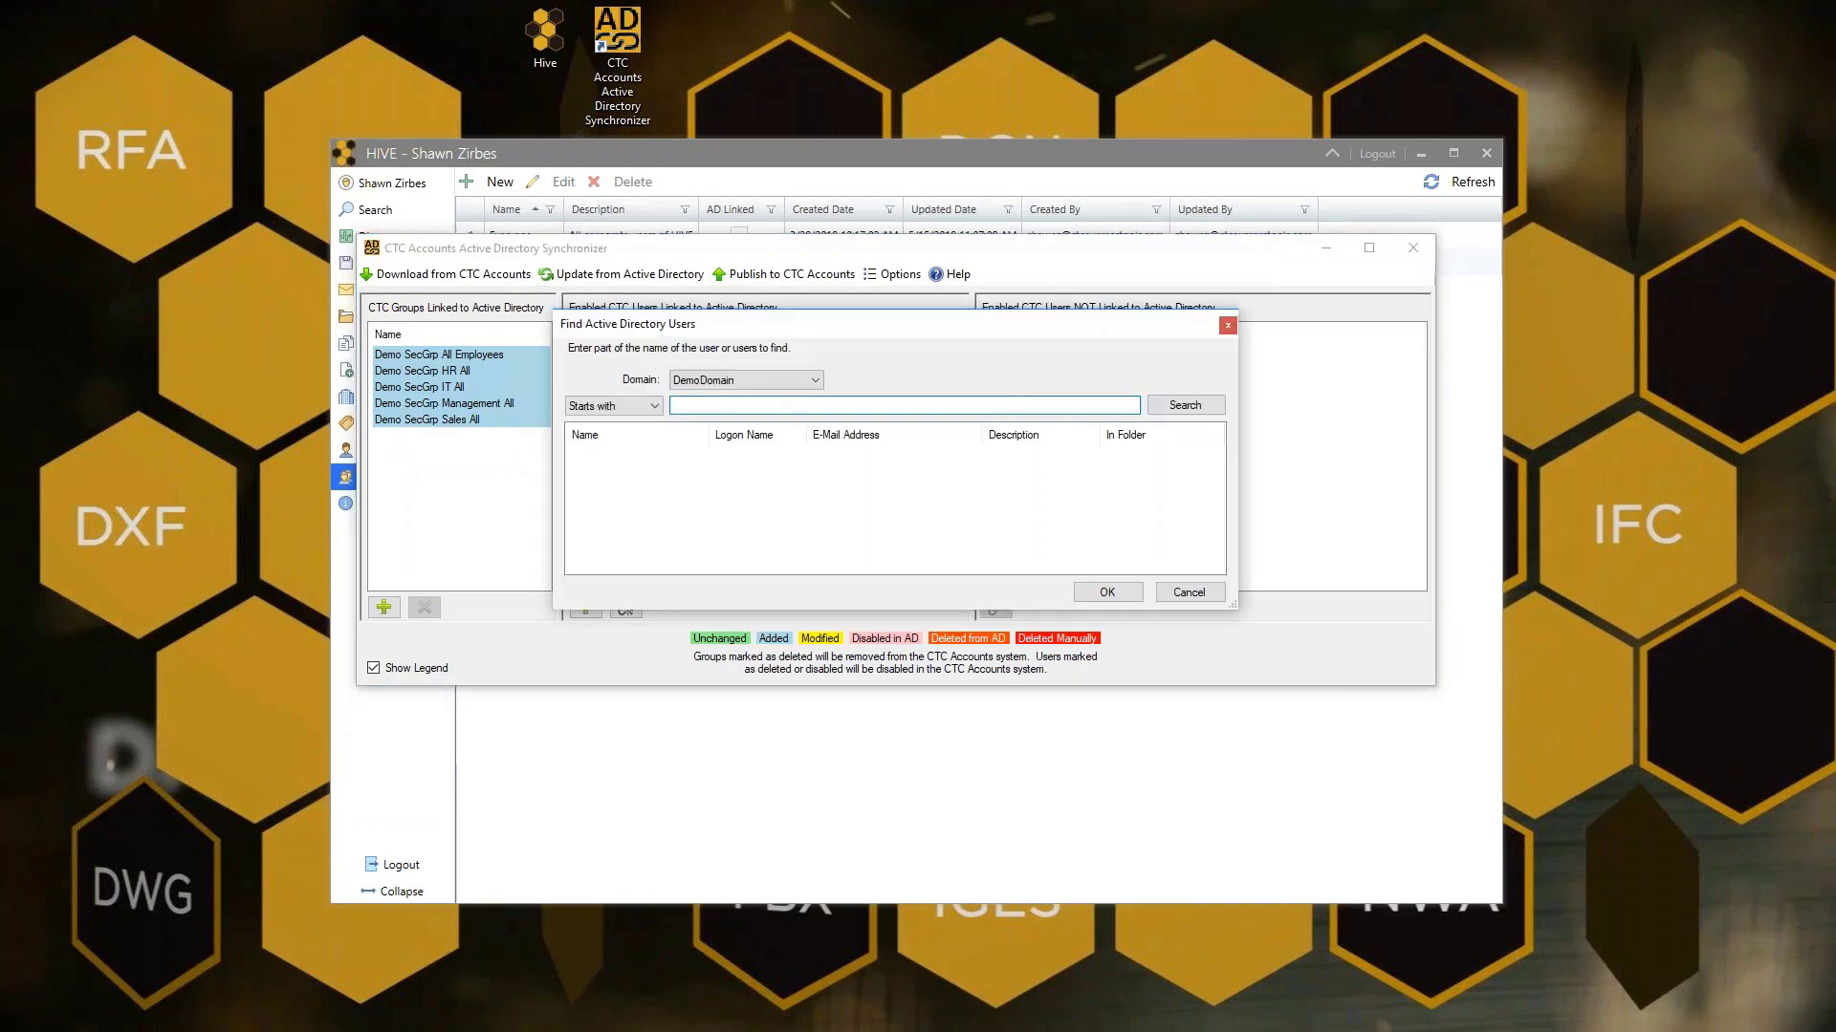
click(1189, 592)
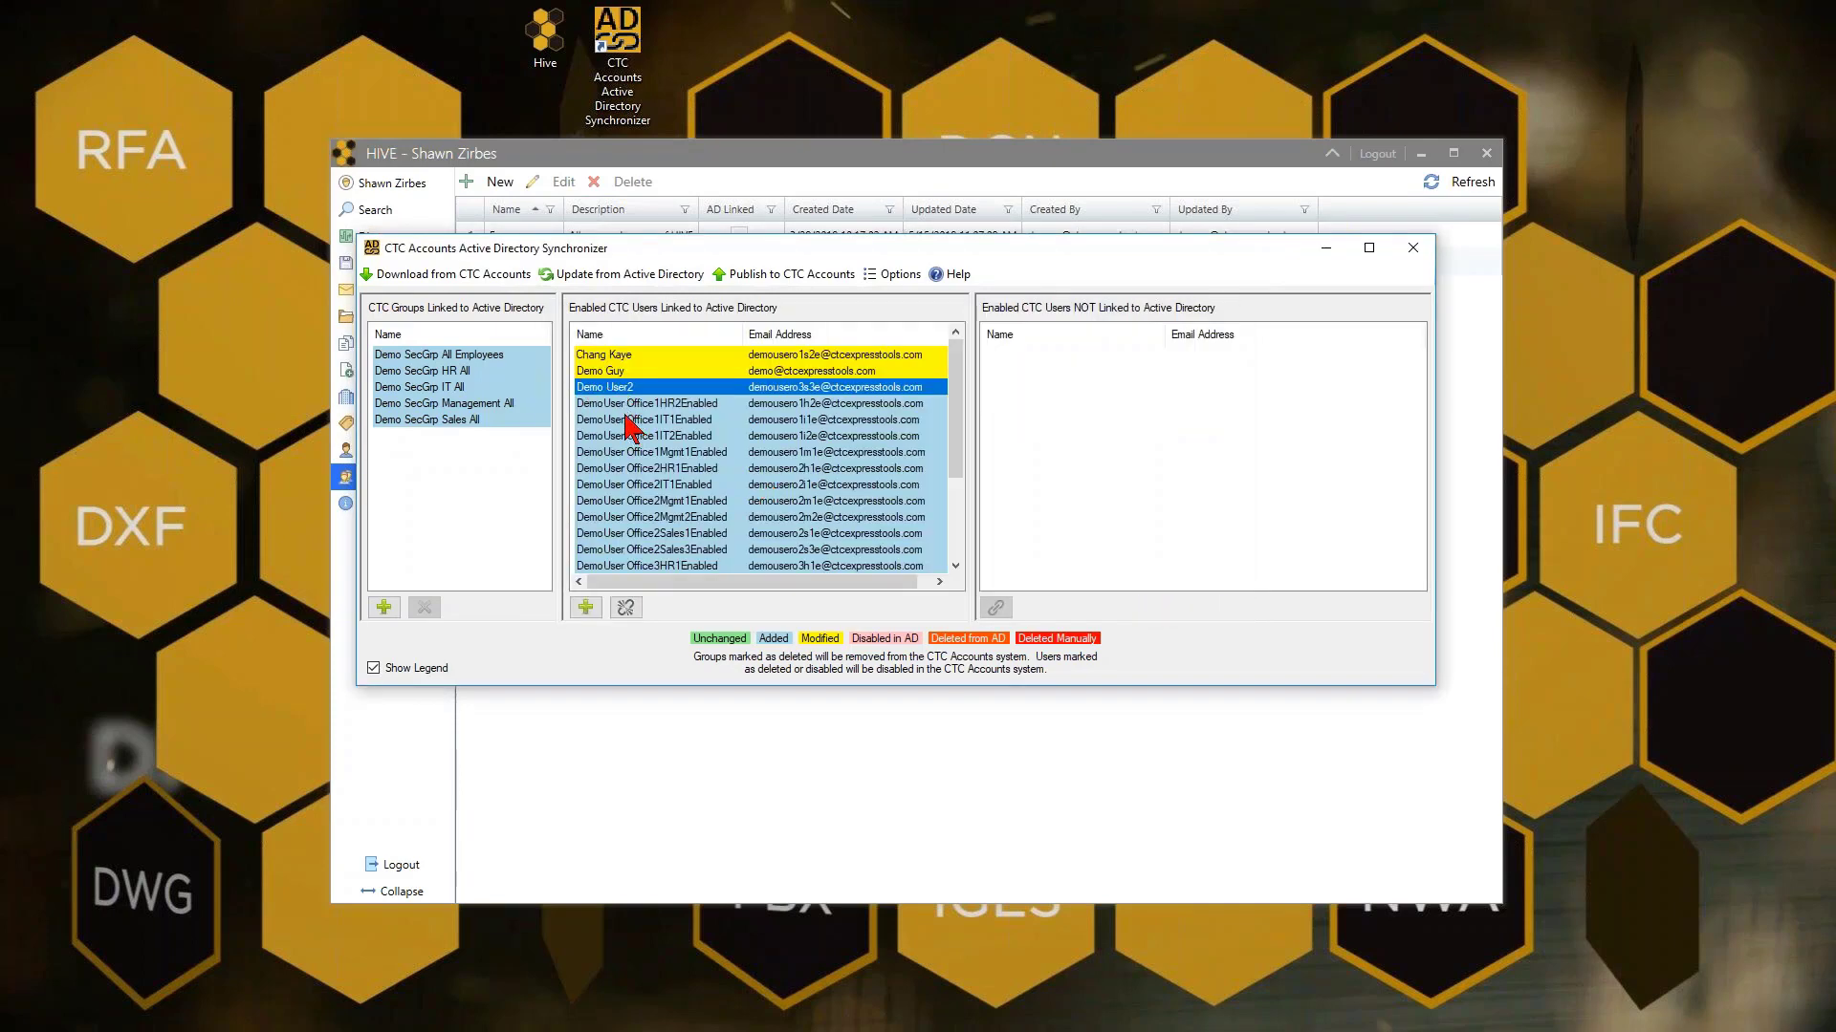
scroll(631, 430, down, 3)
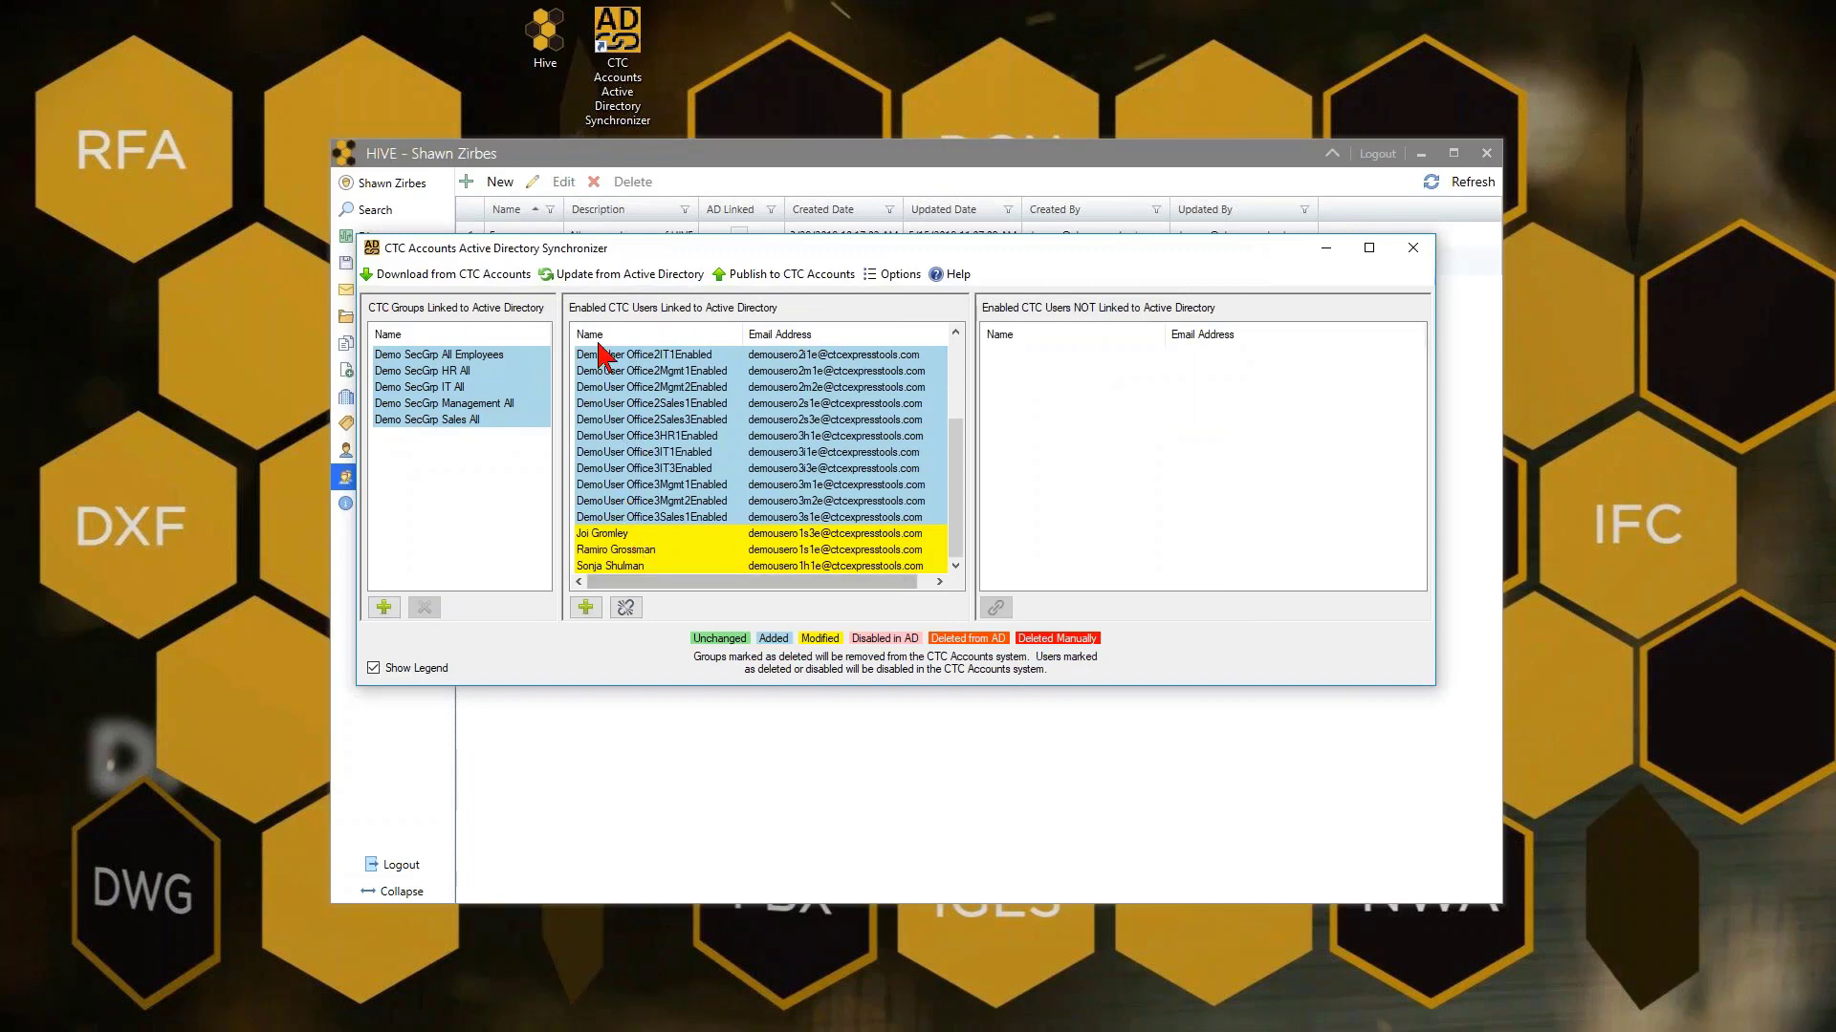
Publish linked groups and users to CTC Accounts (70 successful events), then close the synchronizer
click(765, 277)
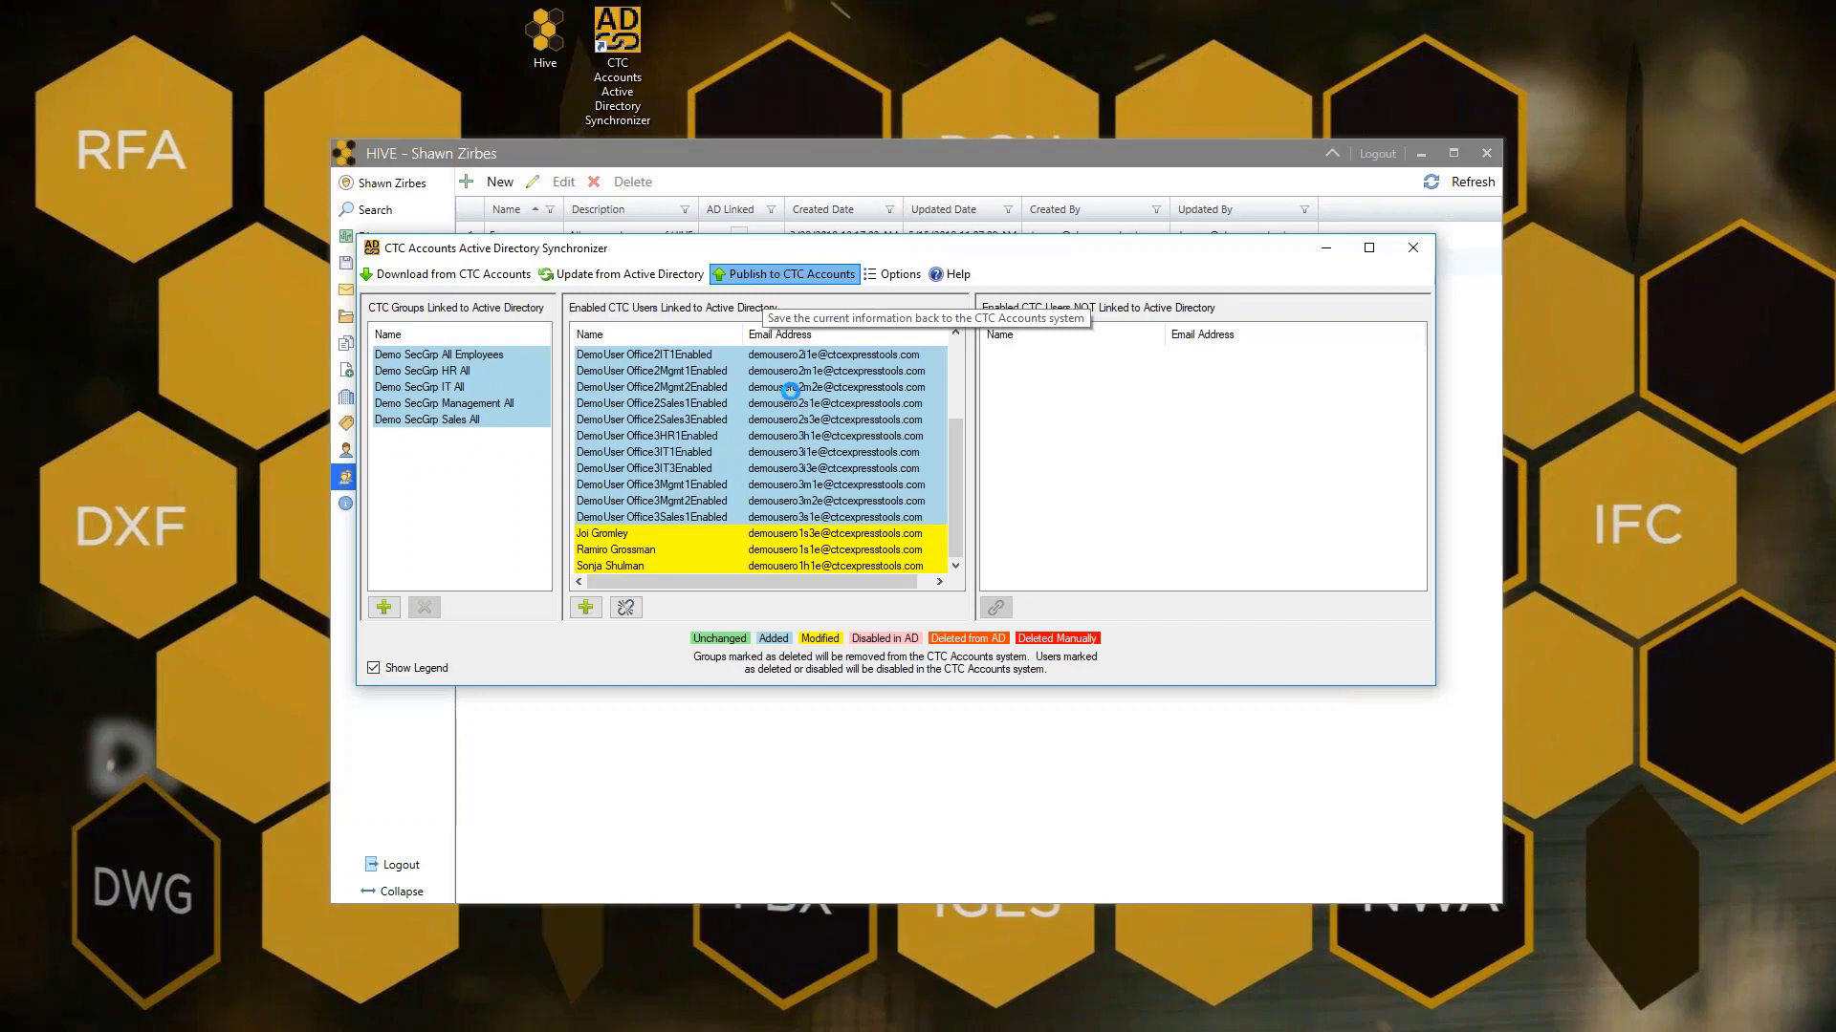
scroll(656, 462, down, 10)
scroll(677, 499, down, 5)
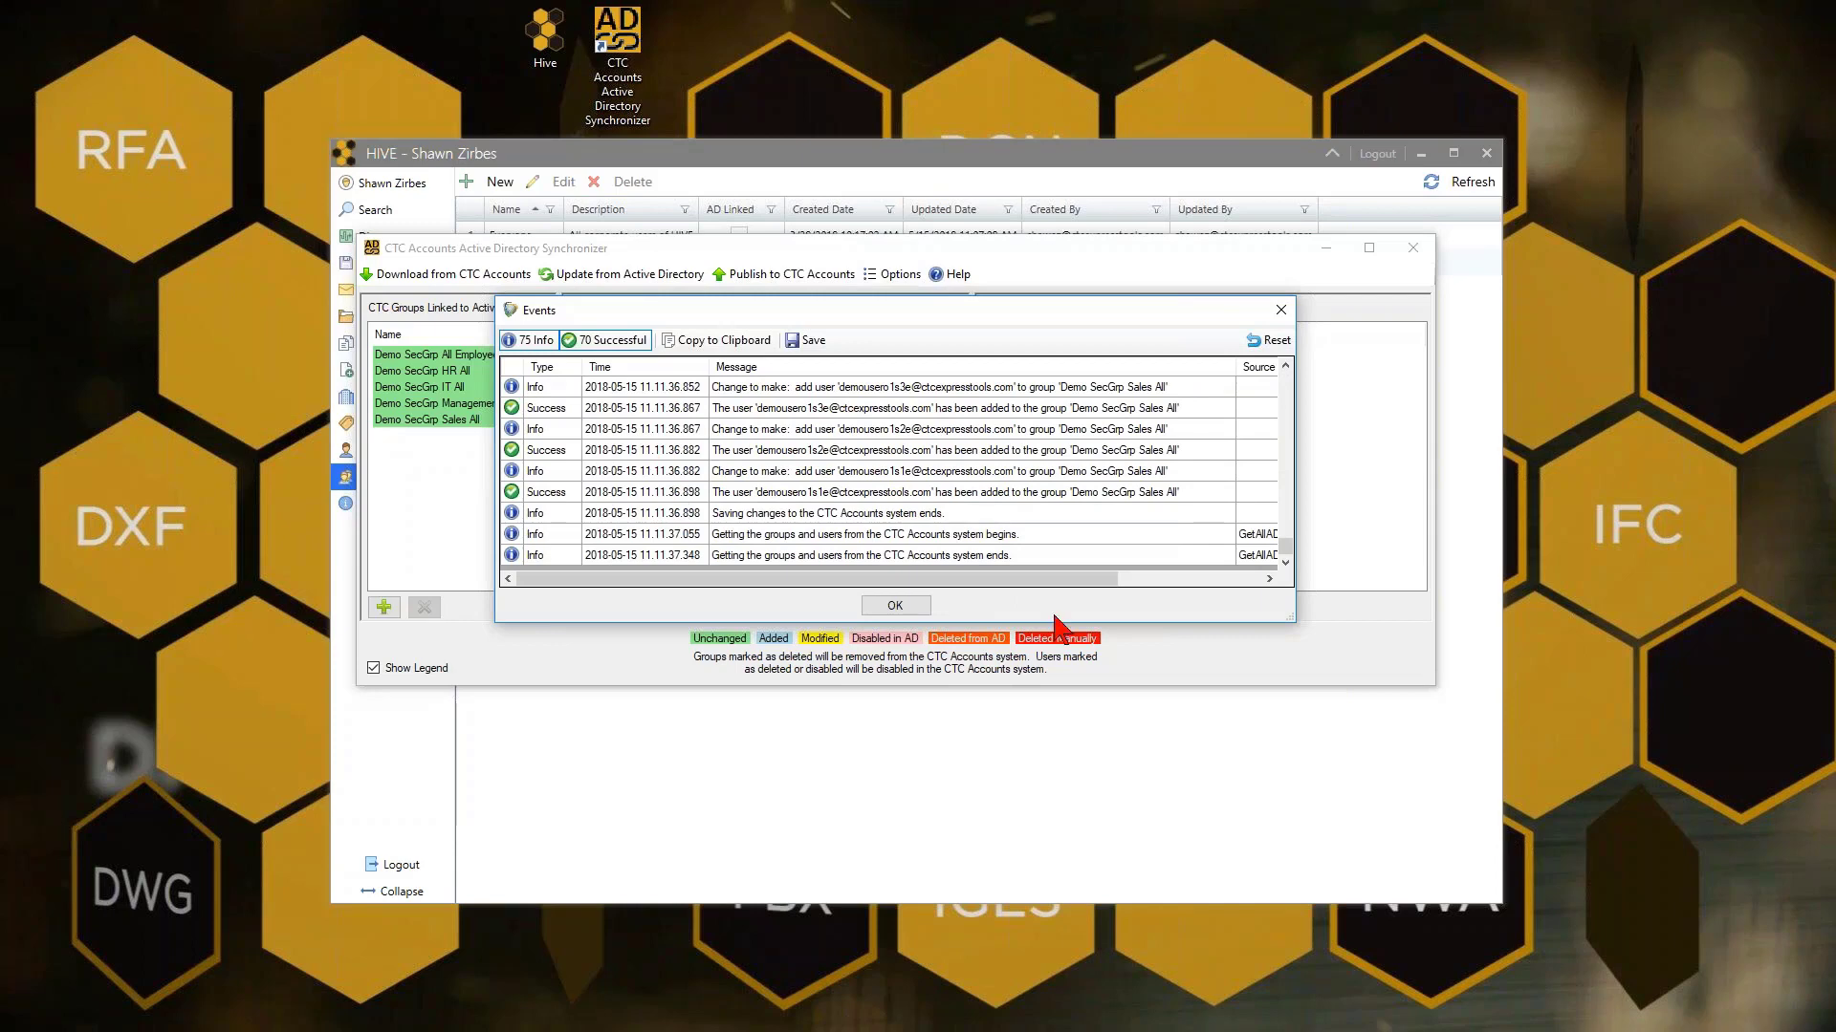
click(925, 608)
click(1412, 248)
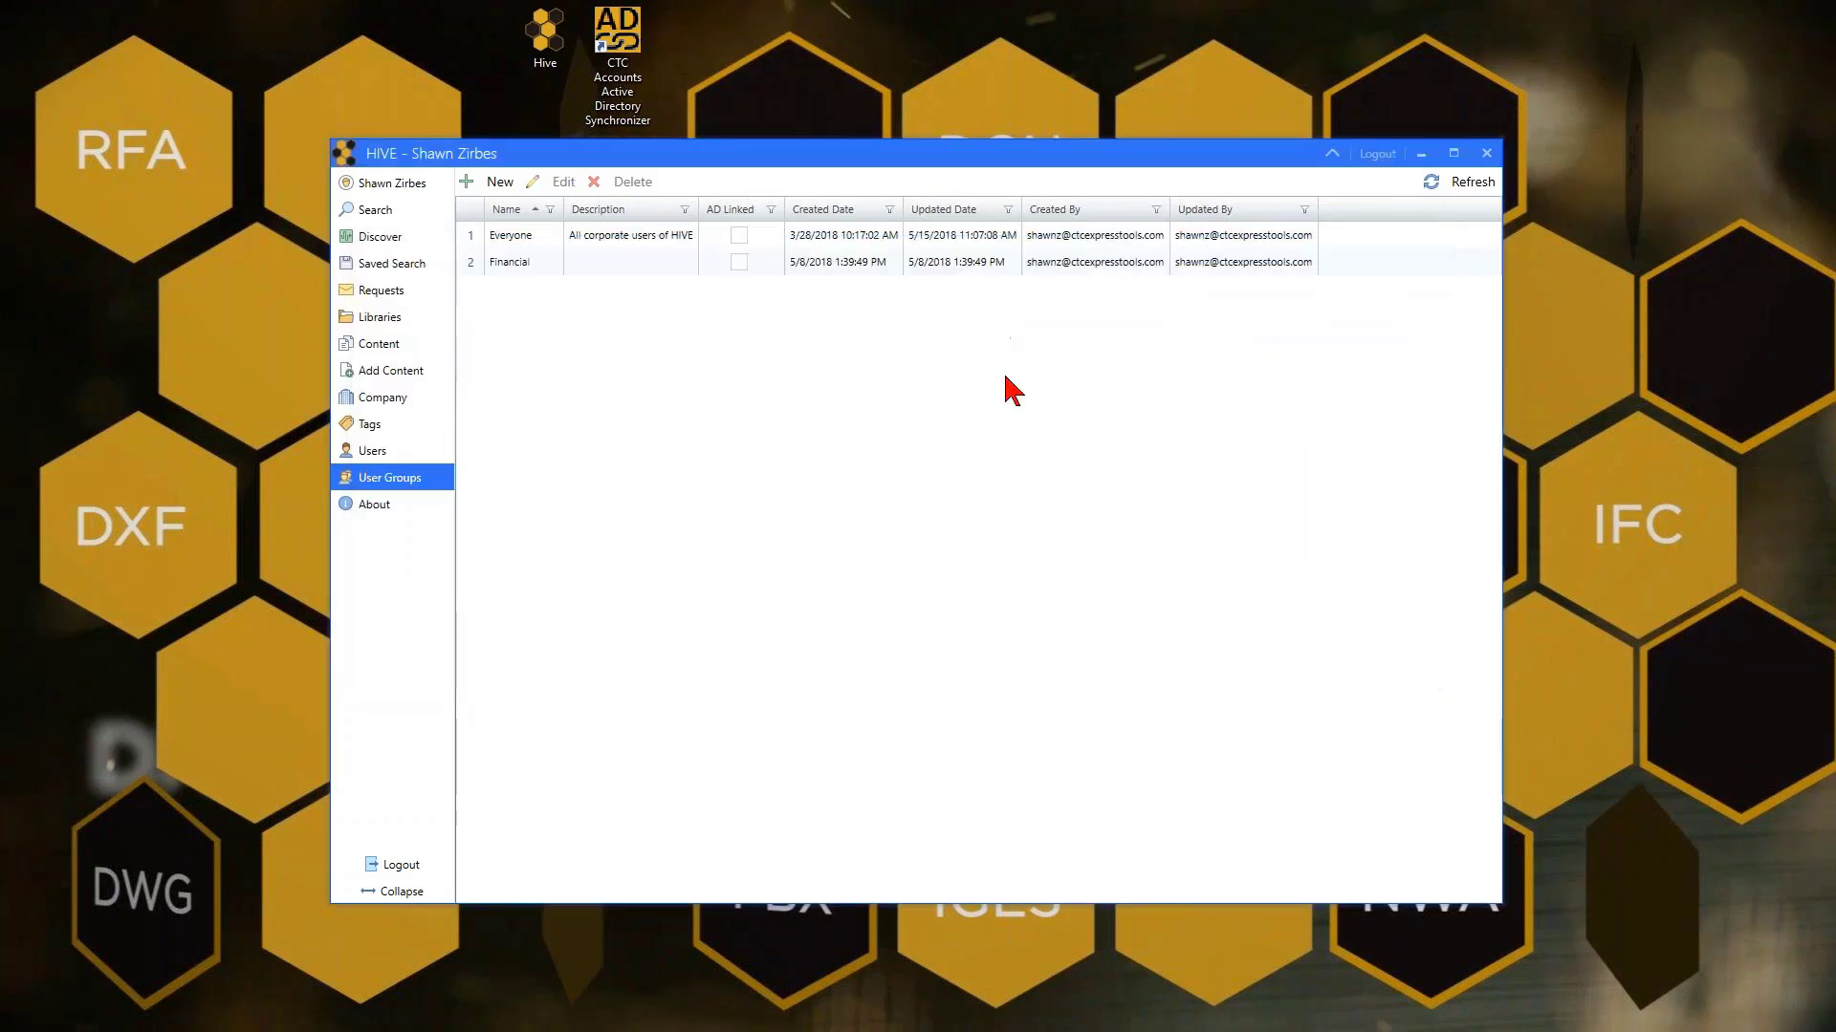
click(419, 453)
click(1442, 187)
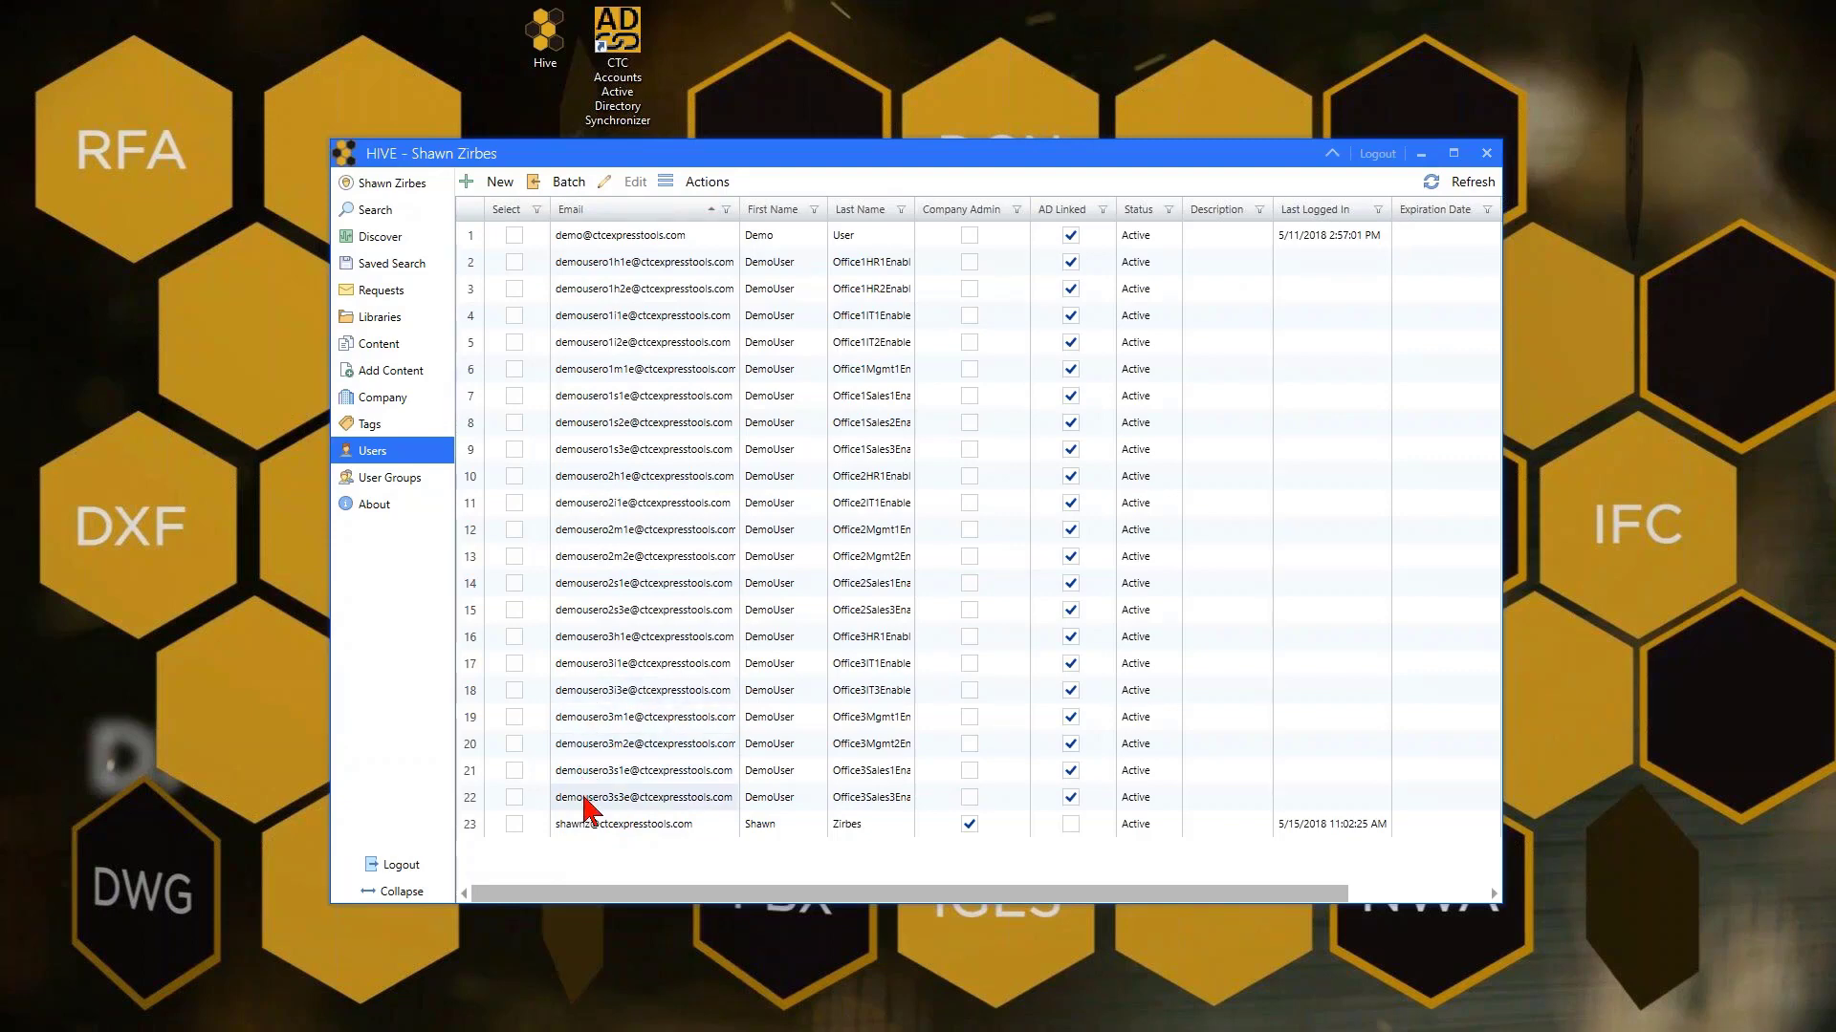
click(685, 803)
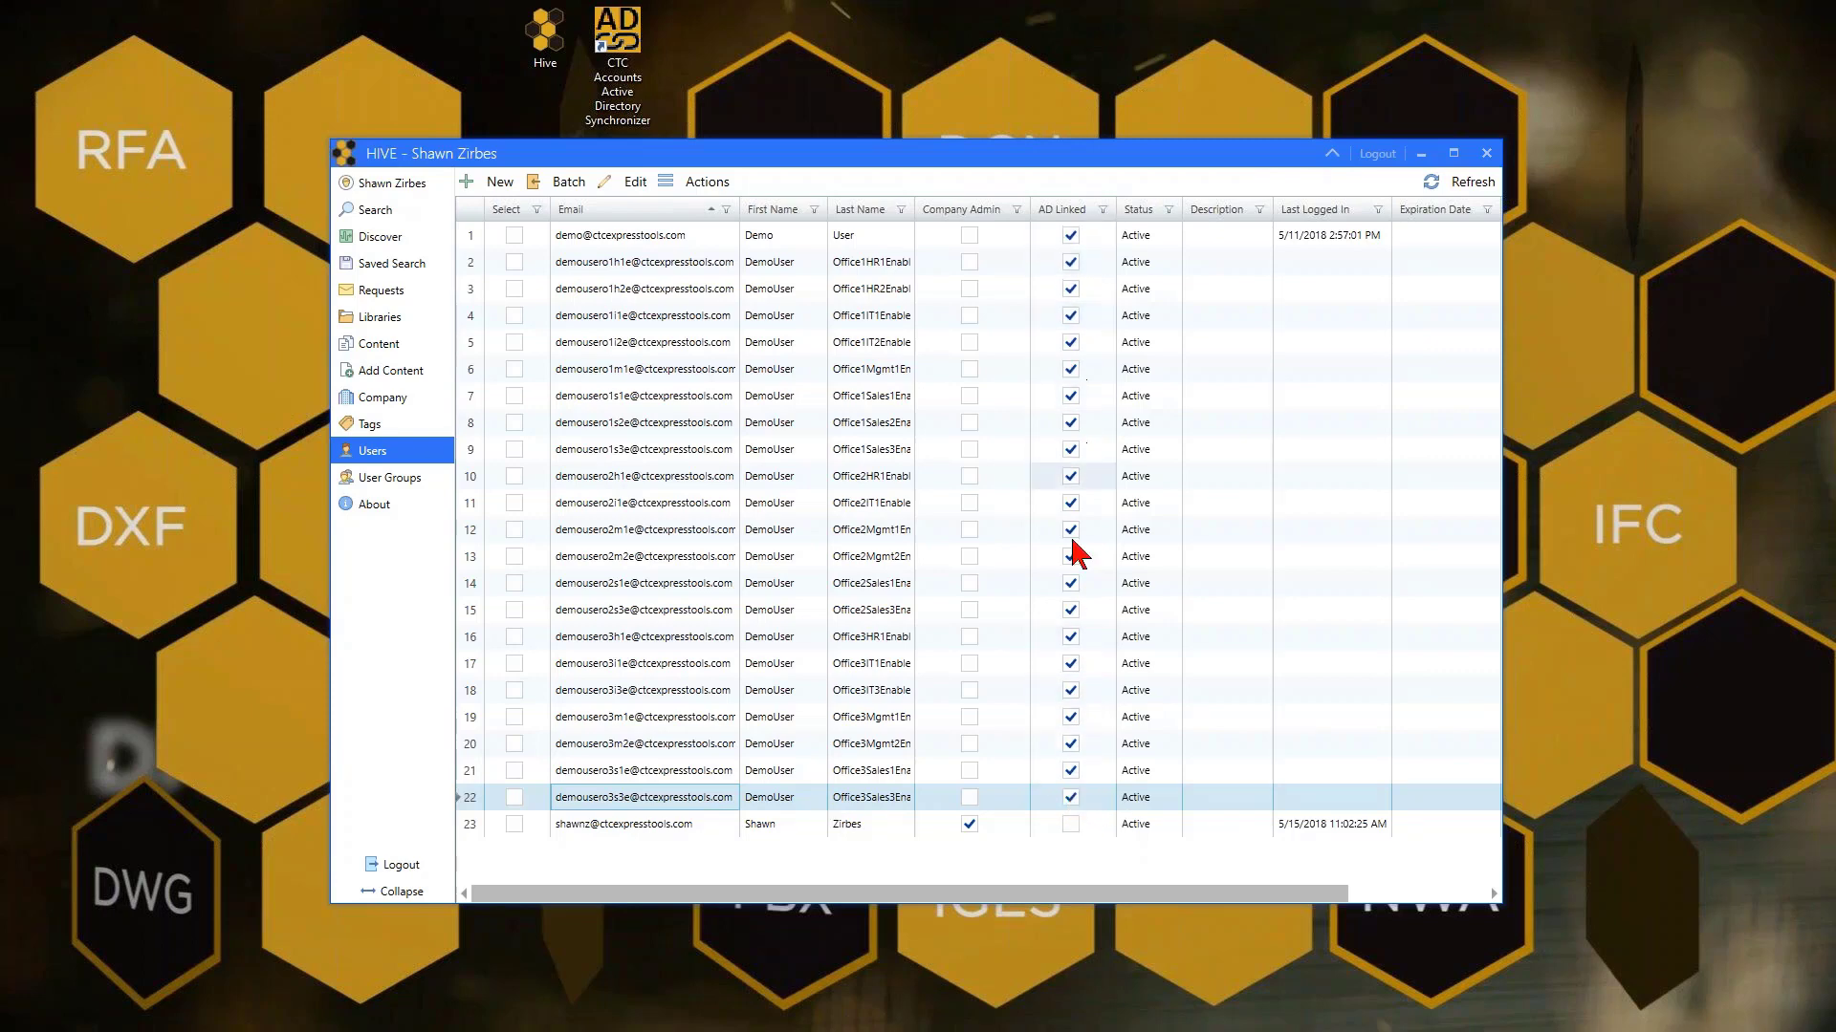
click(430, 480)
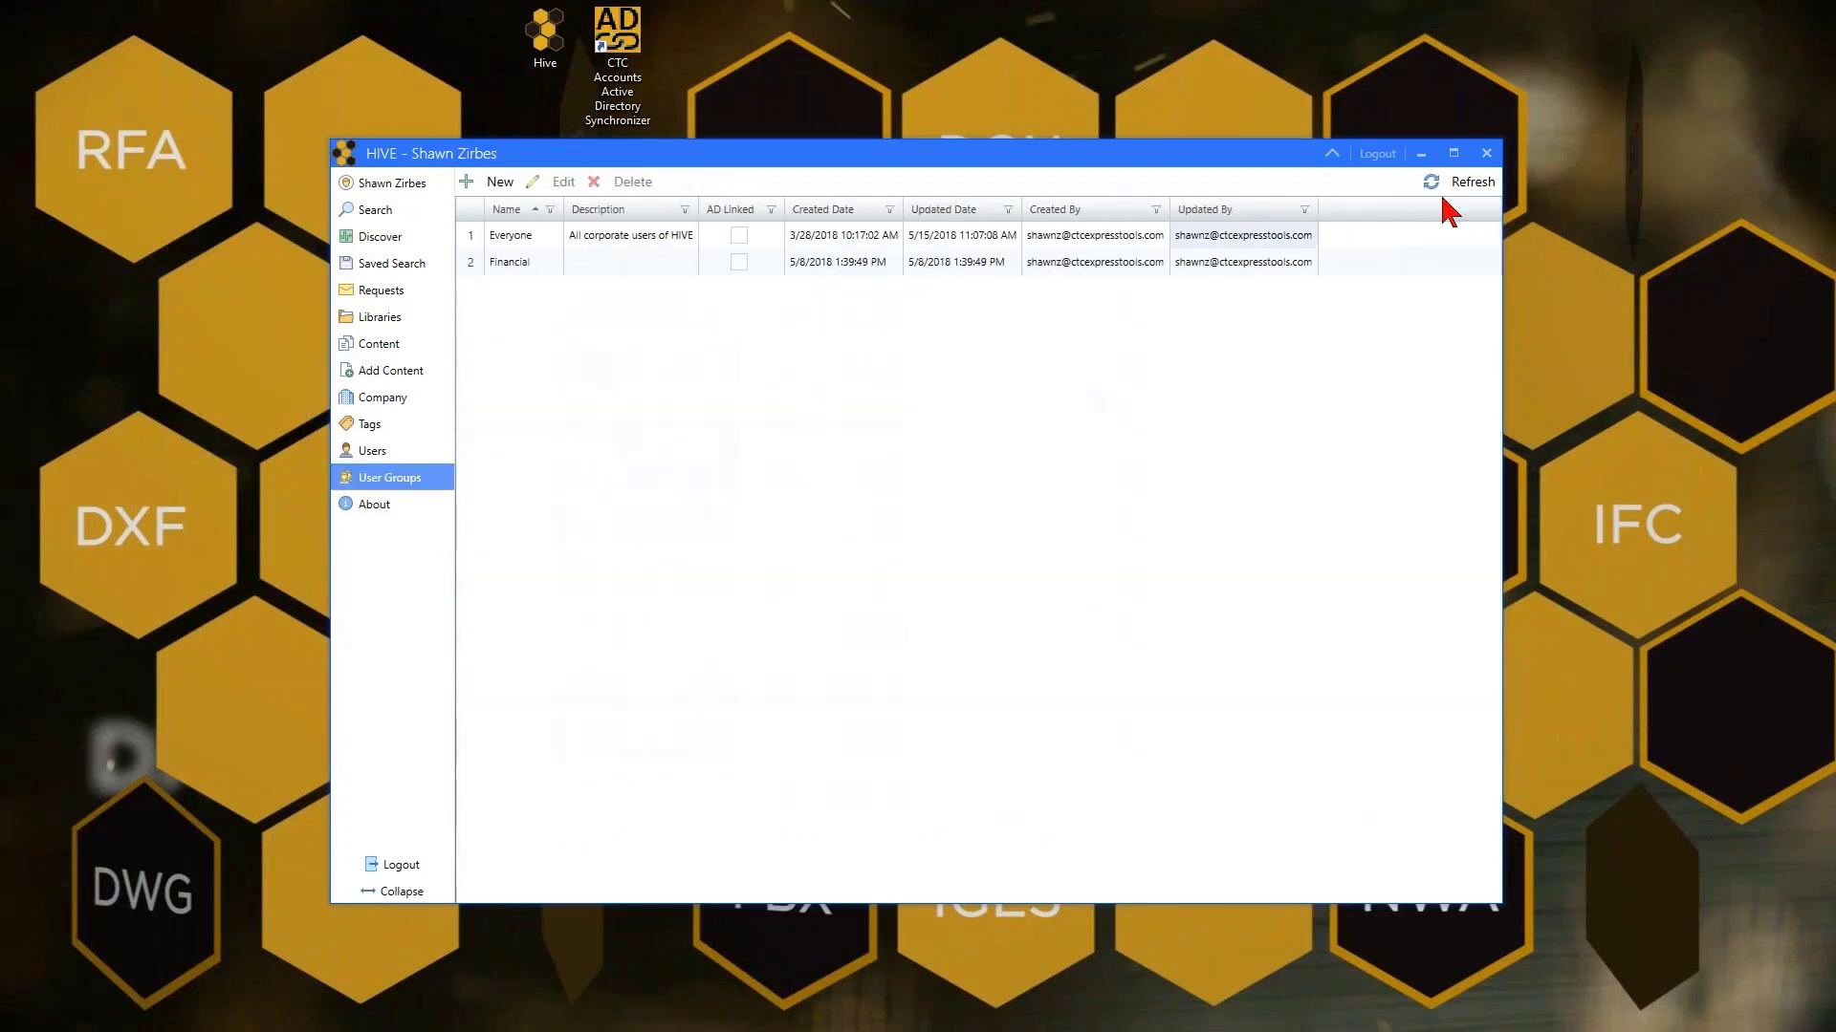
Refresh User Groups to list the five Demo SecGrp groups, and widen the Name column to fit
click(1477, 182)
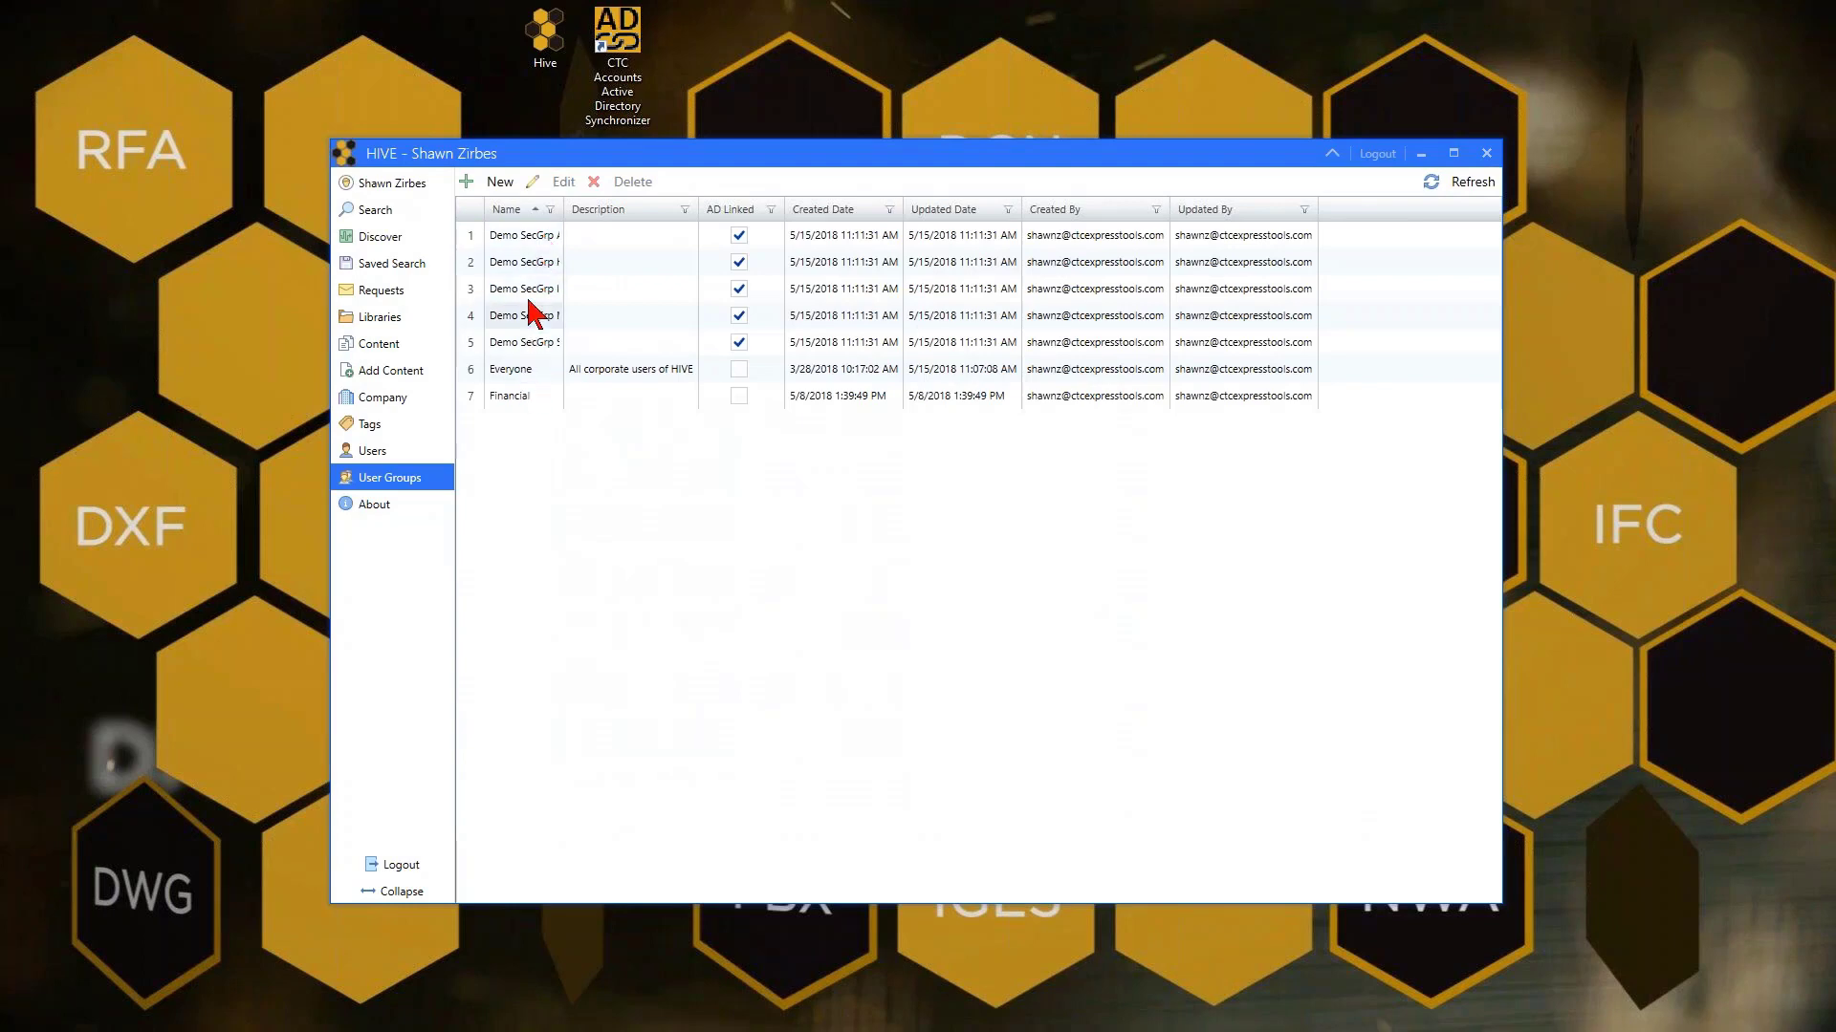
mouse_move(563, 209)
mouse_down()
mouse_move(667, 210)
mouse_move(586, 209)
mouse_up()
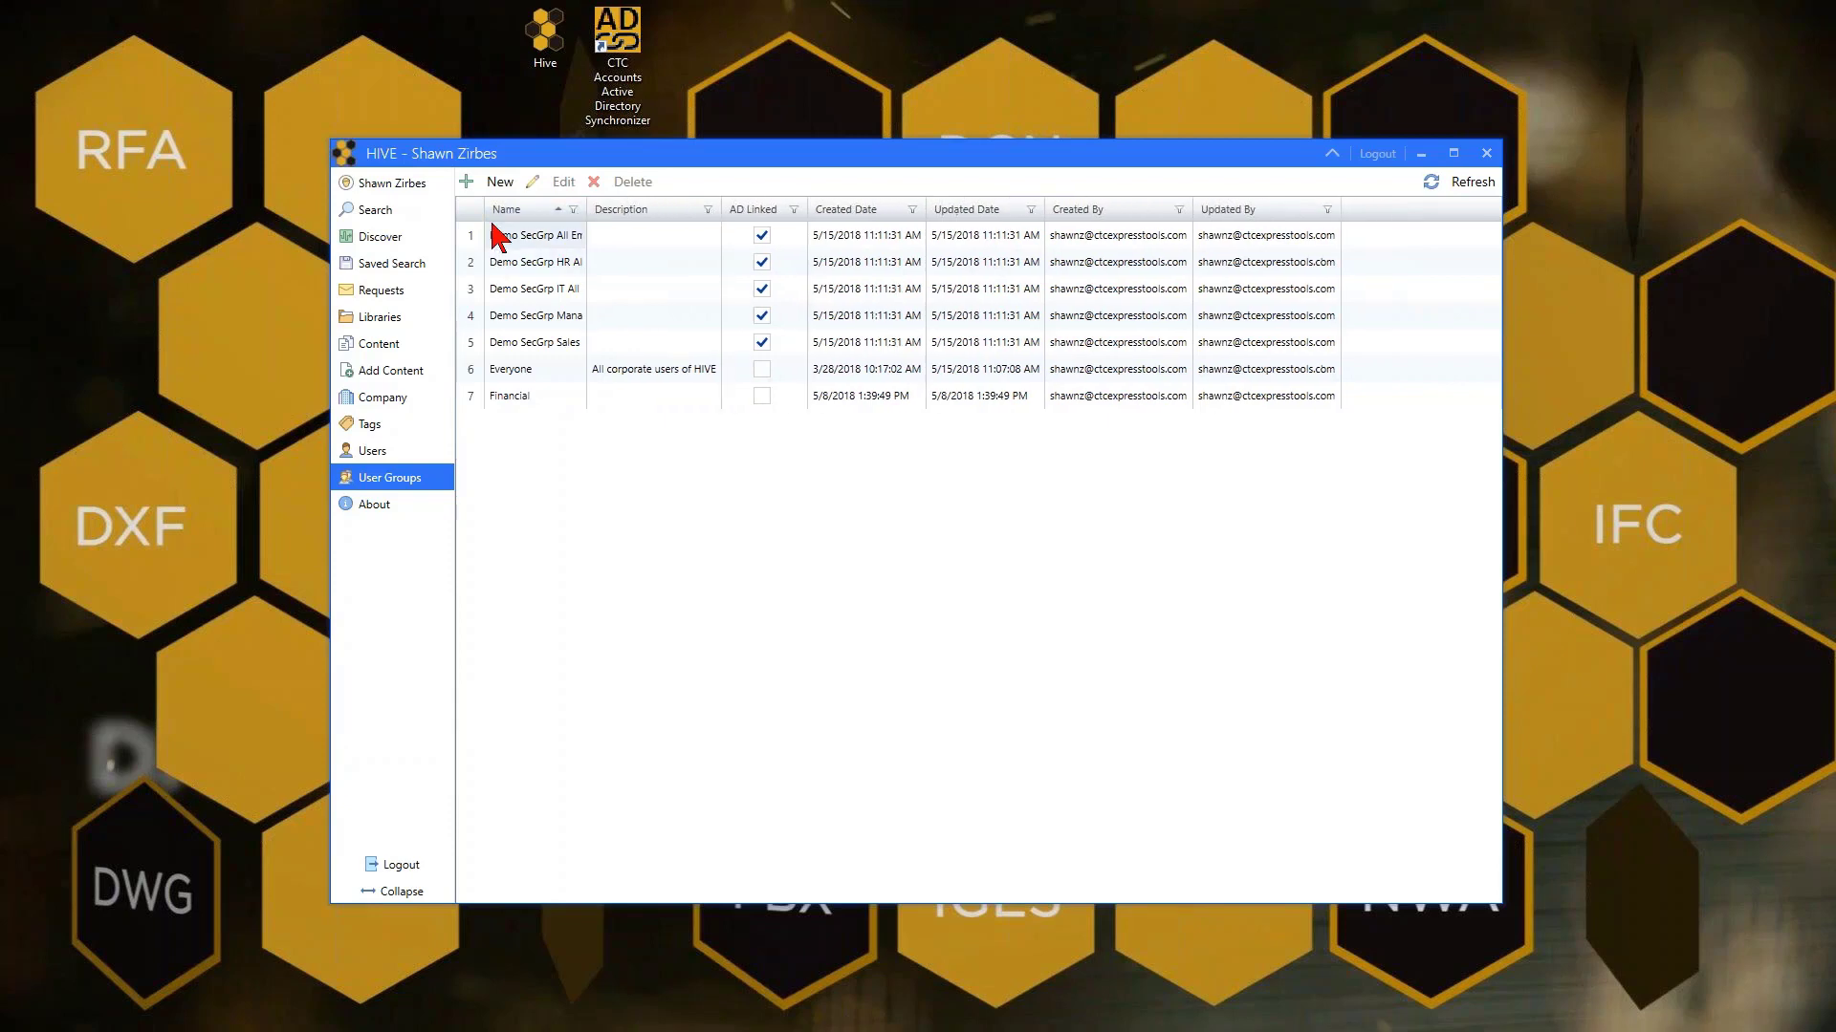
click(534, 373)
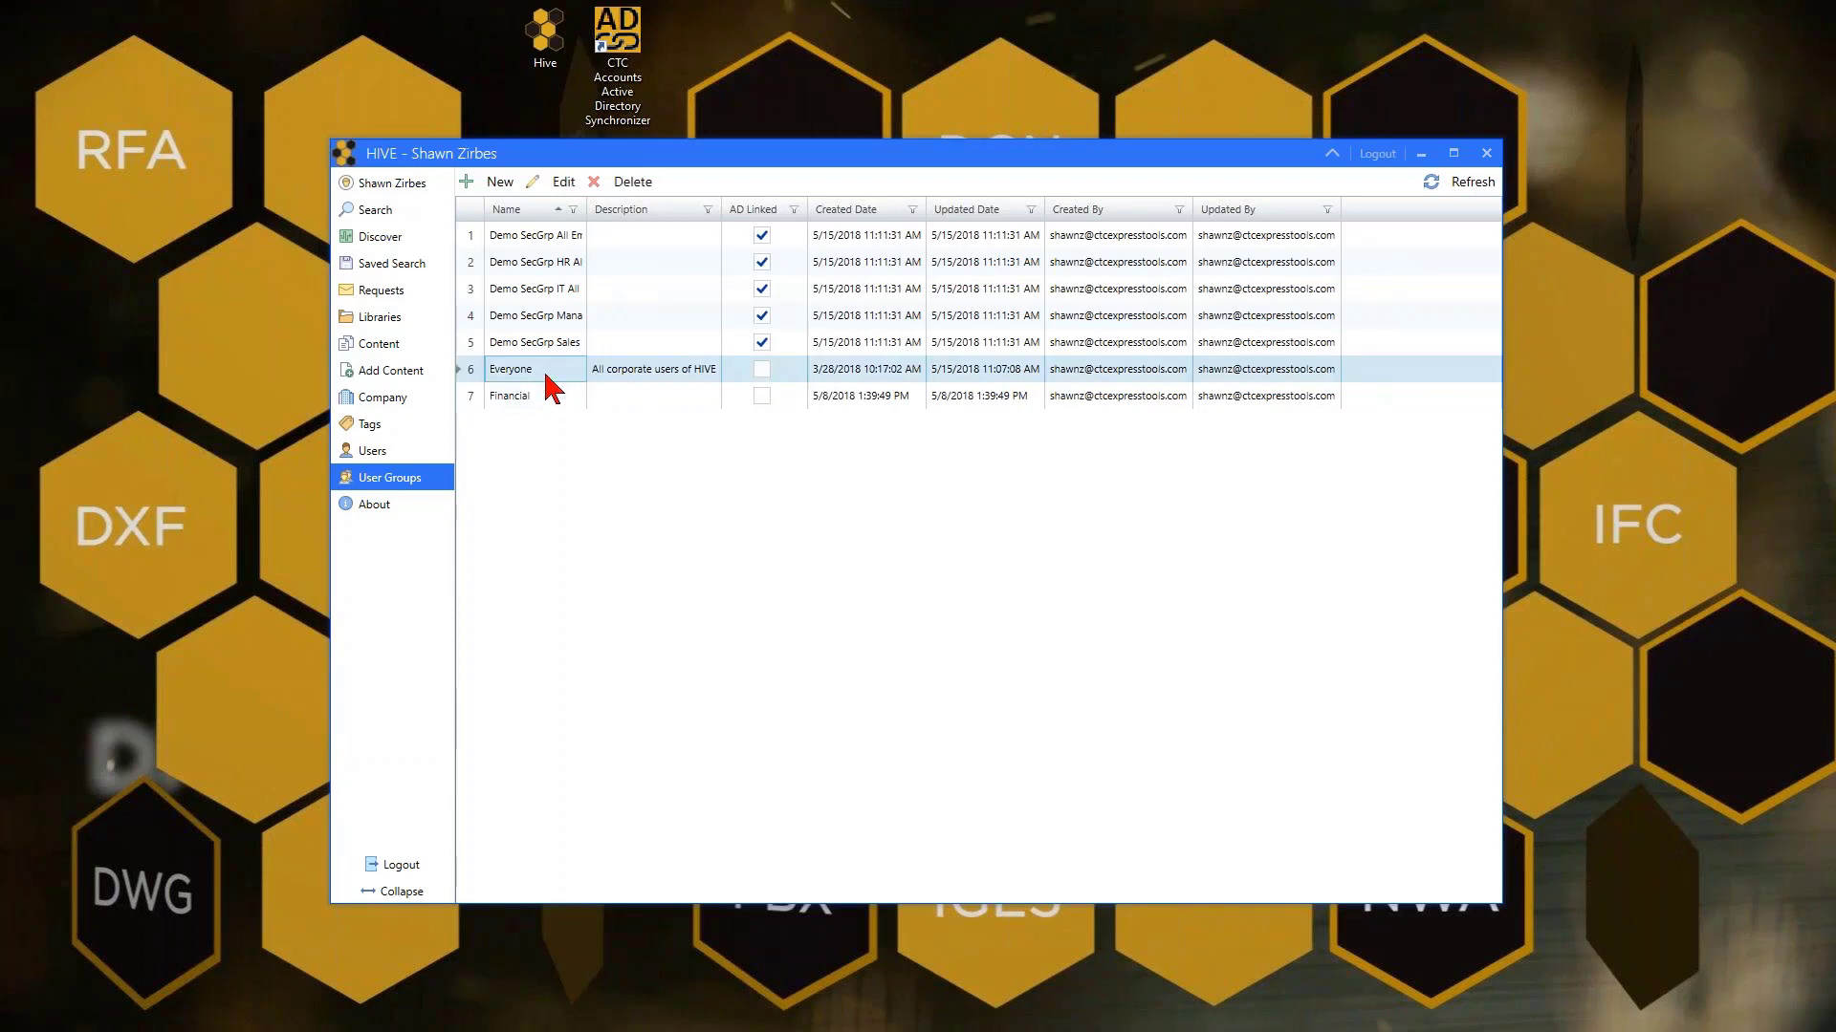
double_click(586, 209)
click(593, 239)
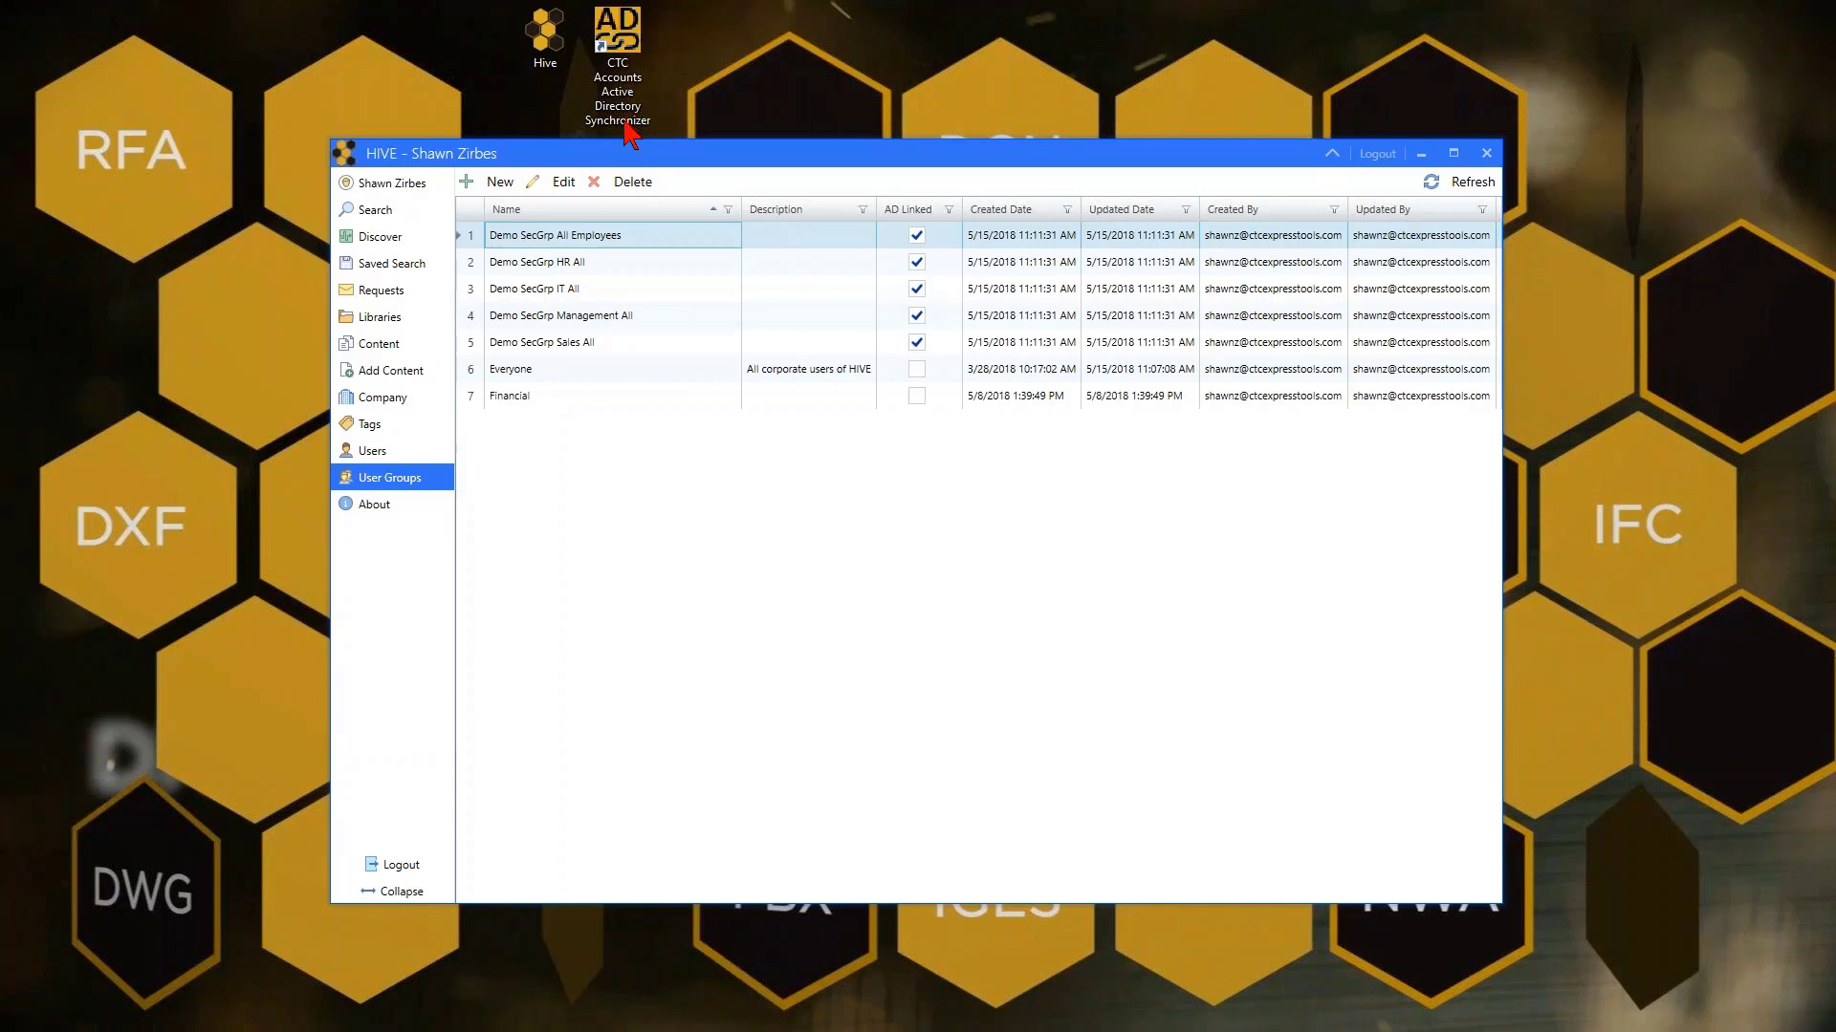
In the Users list, mark the row 22 demo user and change its status to Disabled
click(406, 455)
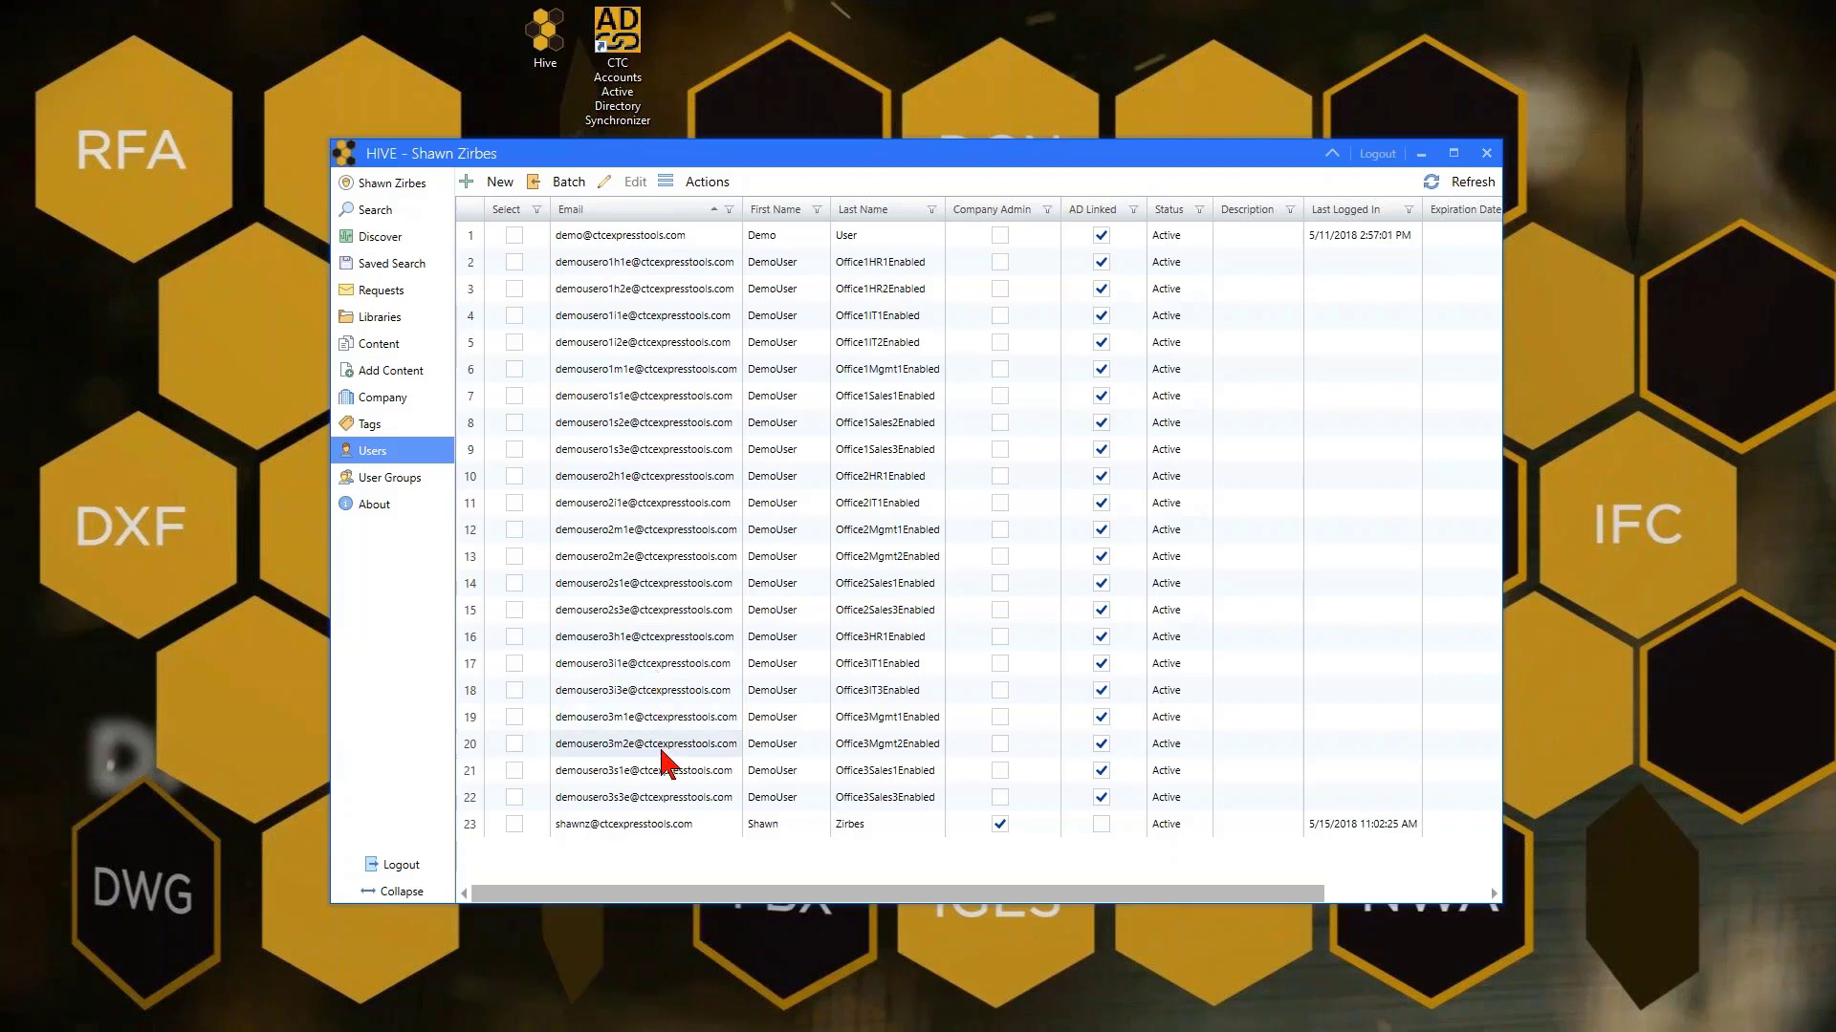
click(676, 806)
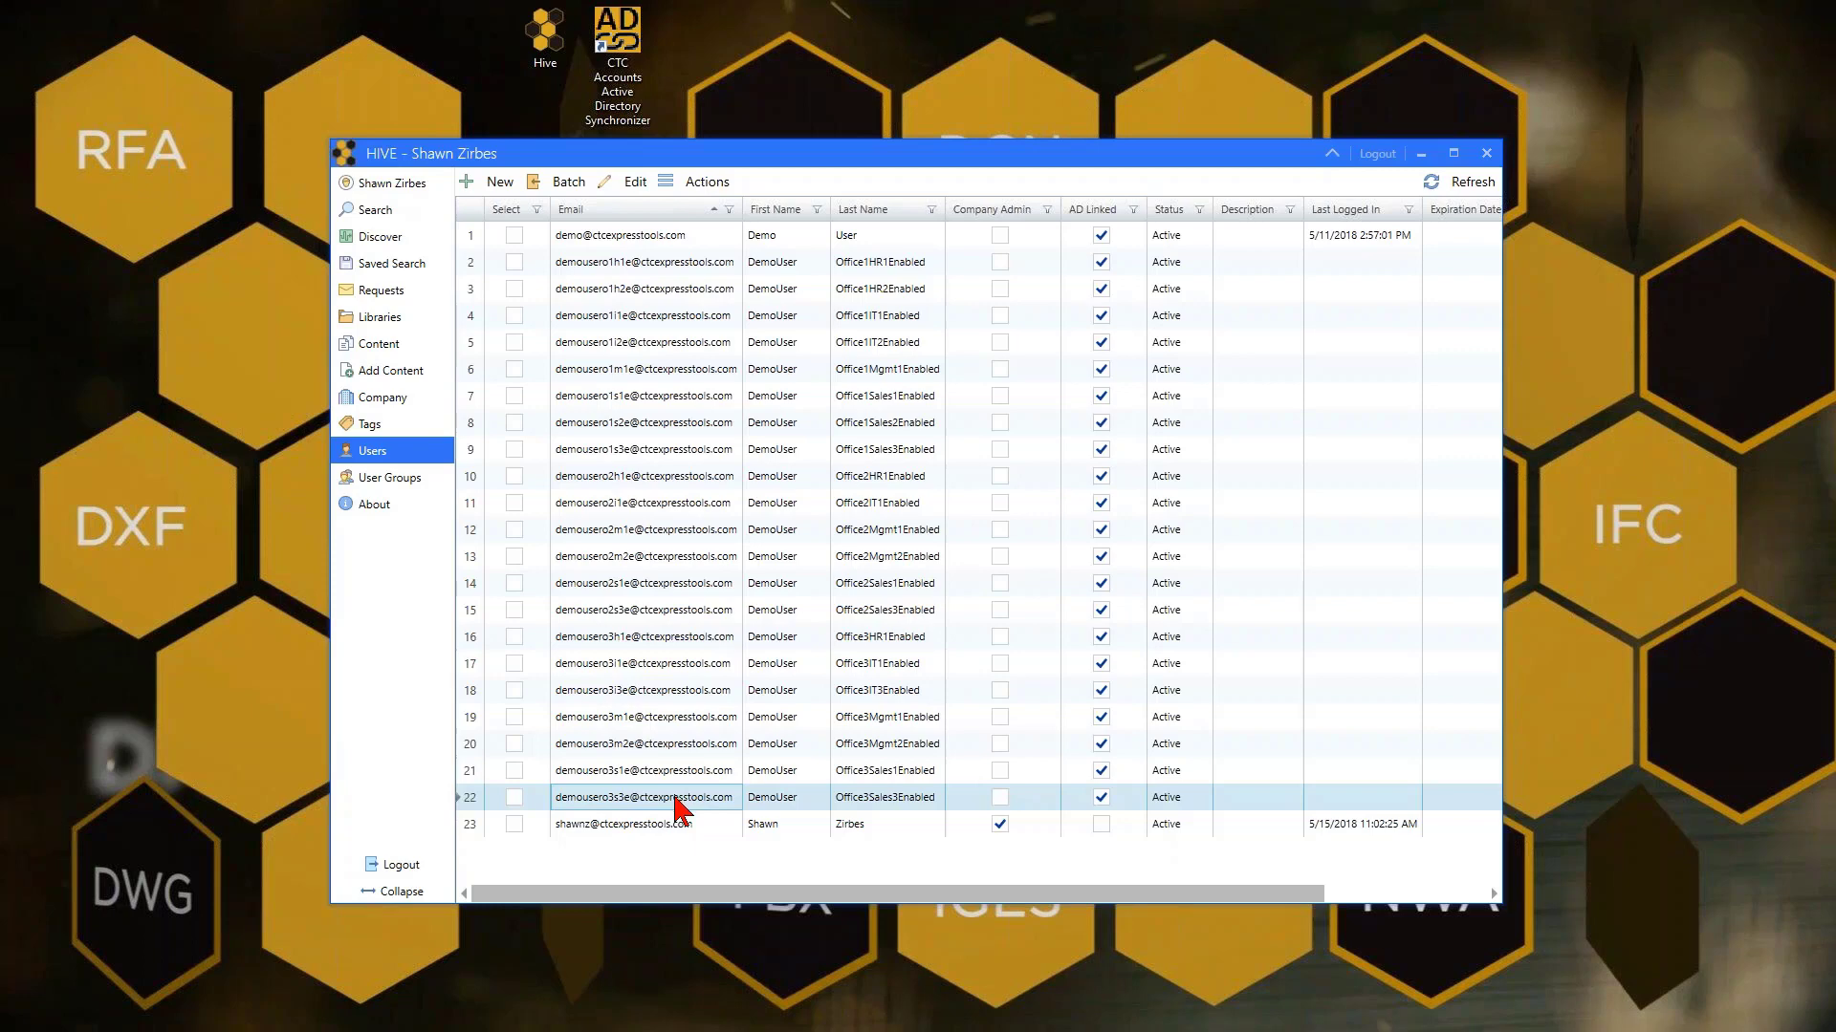
click(515, 797)
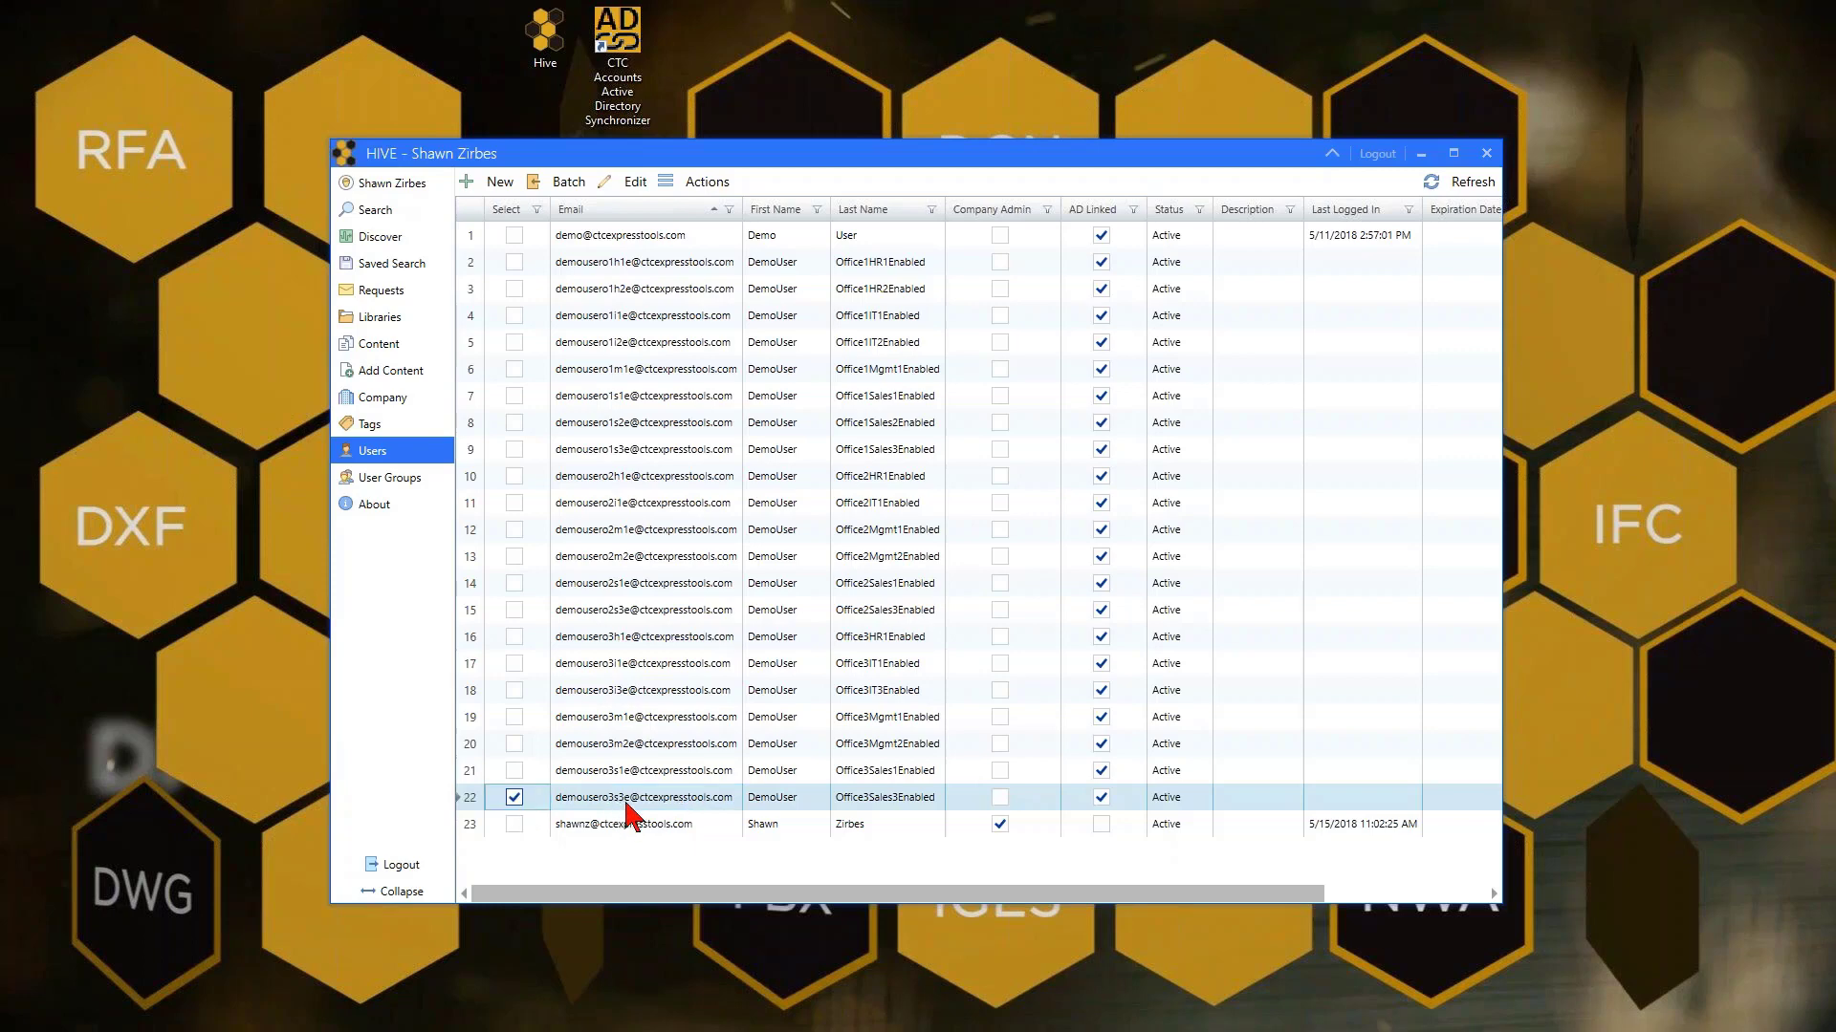
click(708, 182)
mouse_move(727, 222)
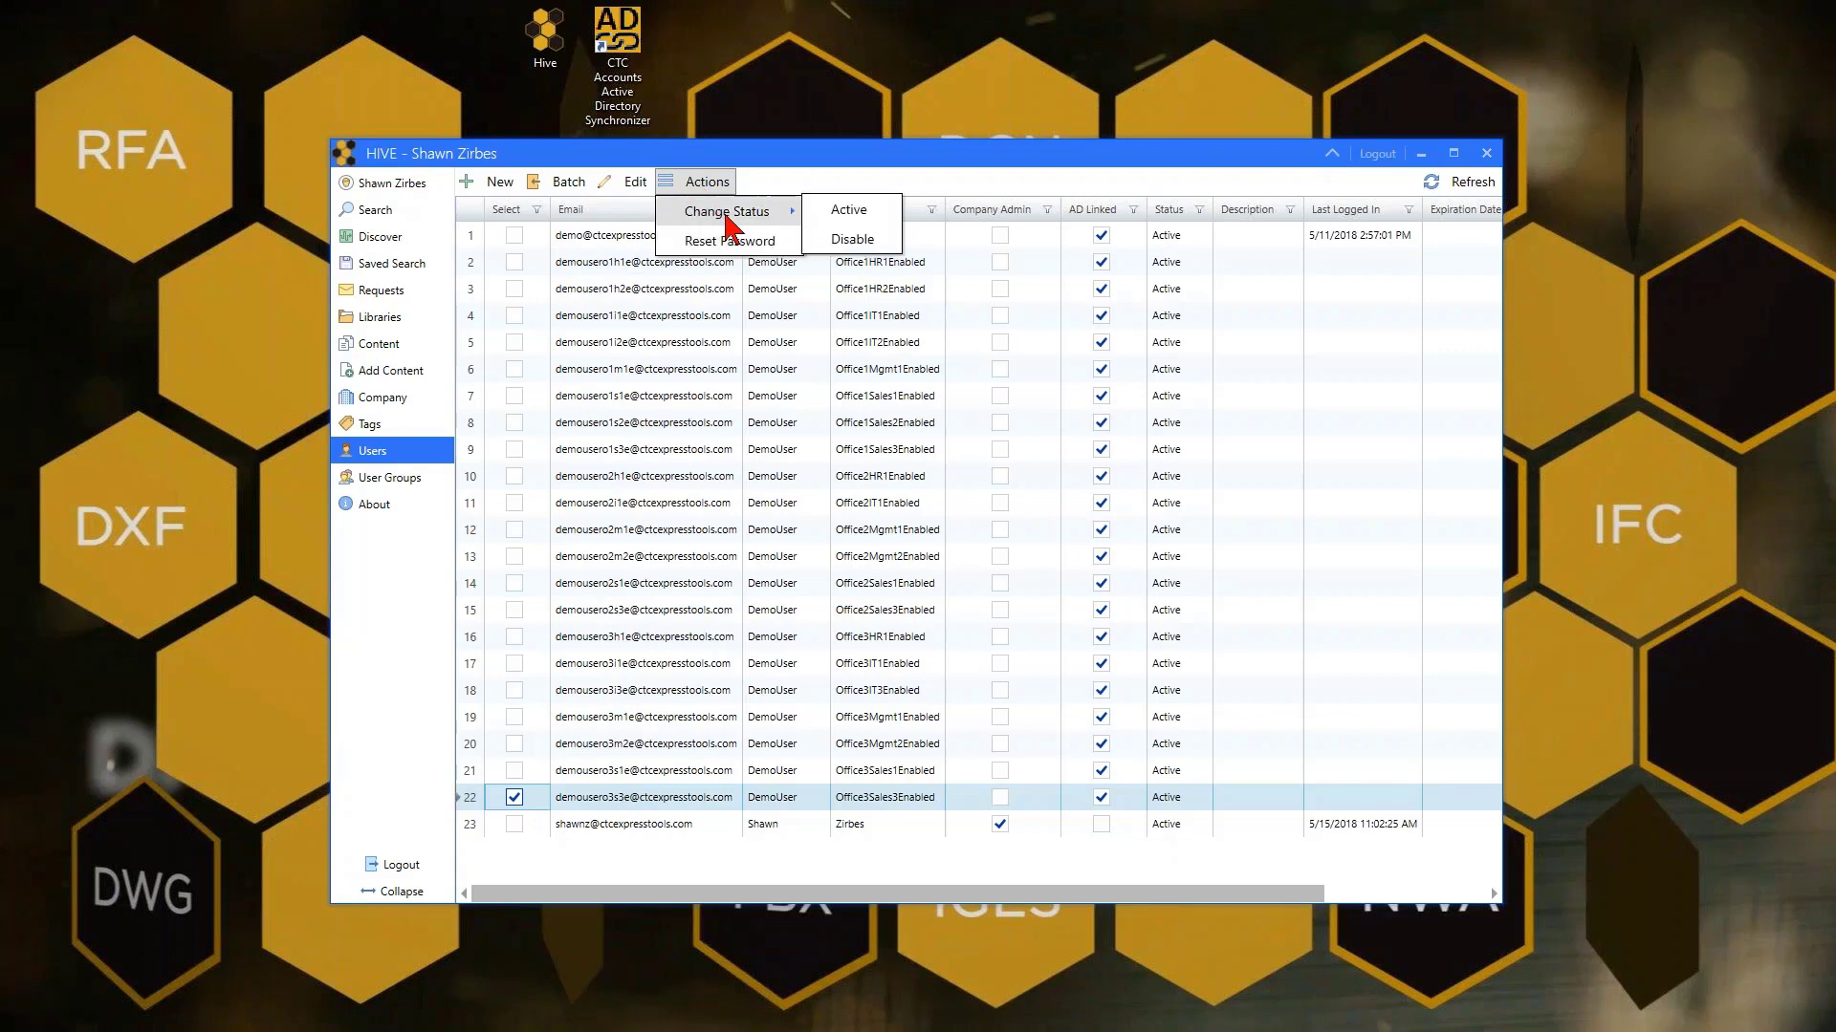
click(852, 242)
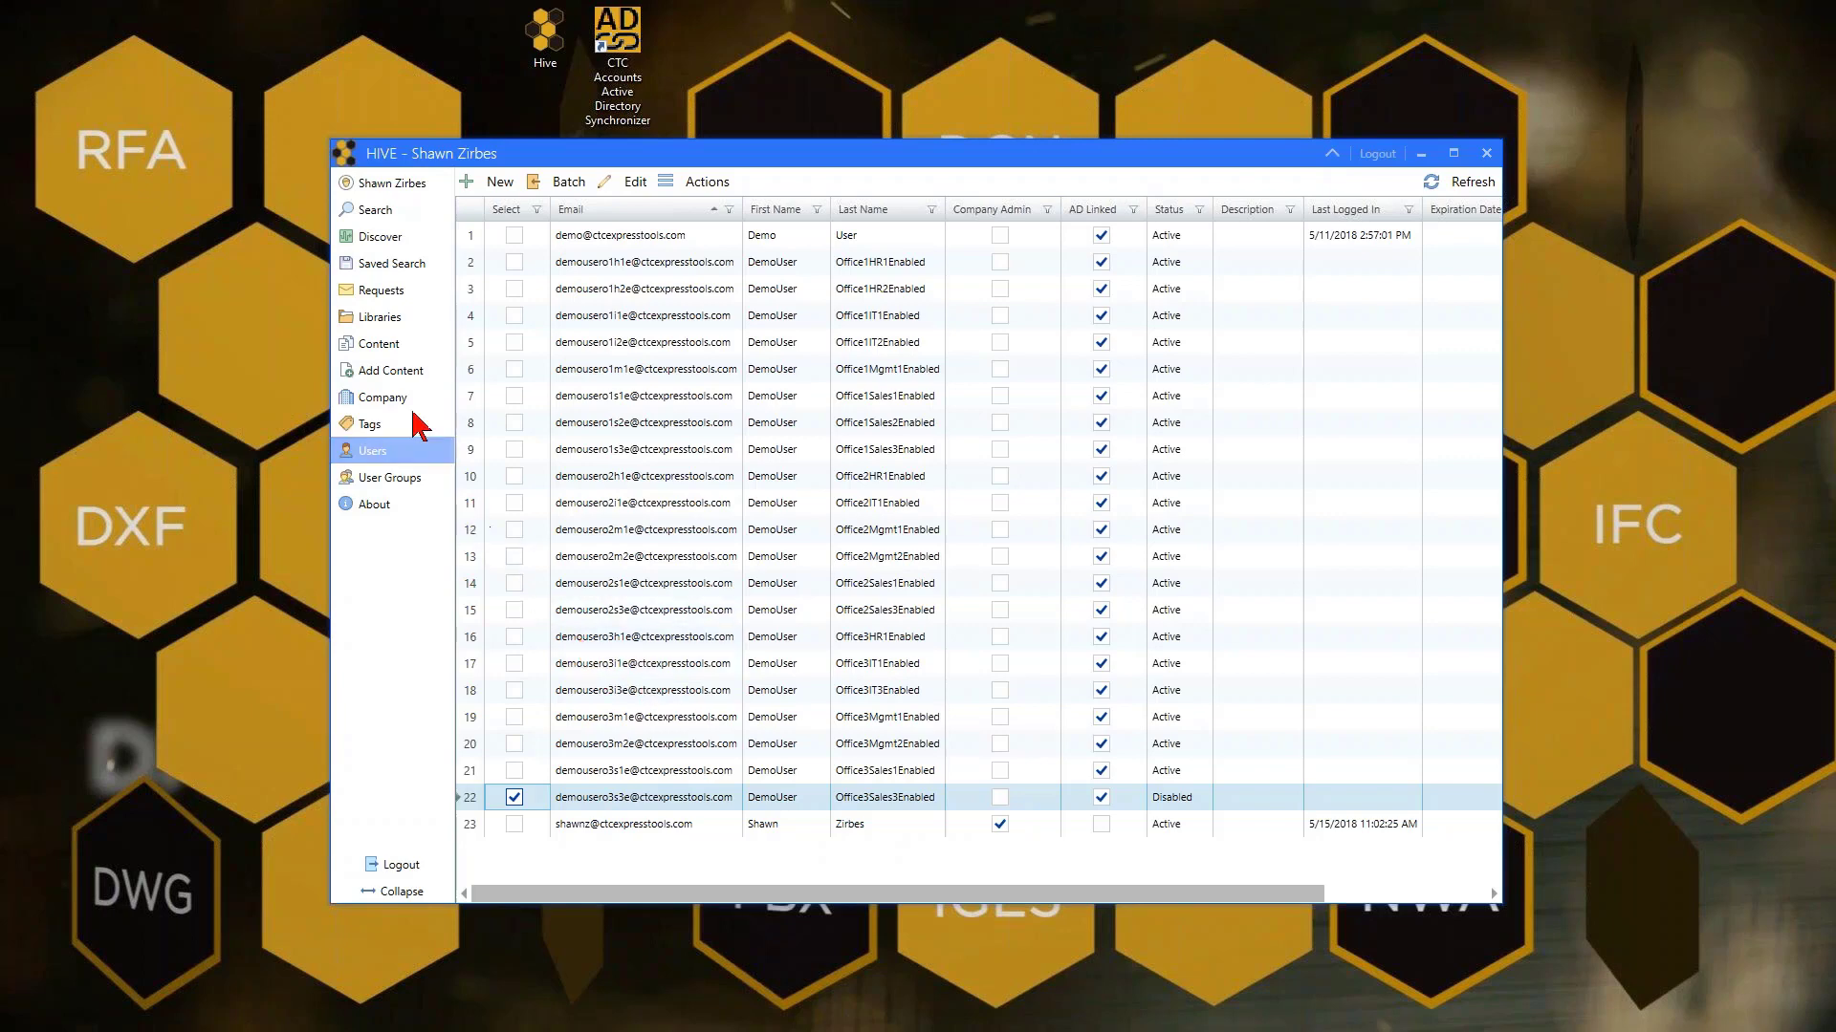
Add Demo SecGrp All Employees to the Revit Content (OOTB) library as Contributor
click(394, 320)
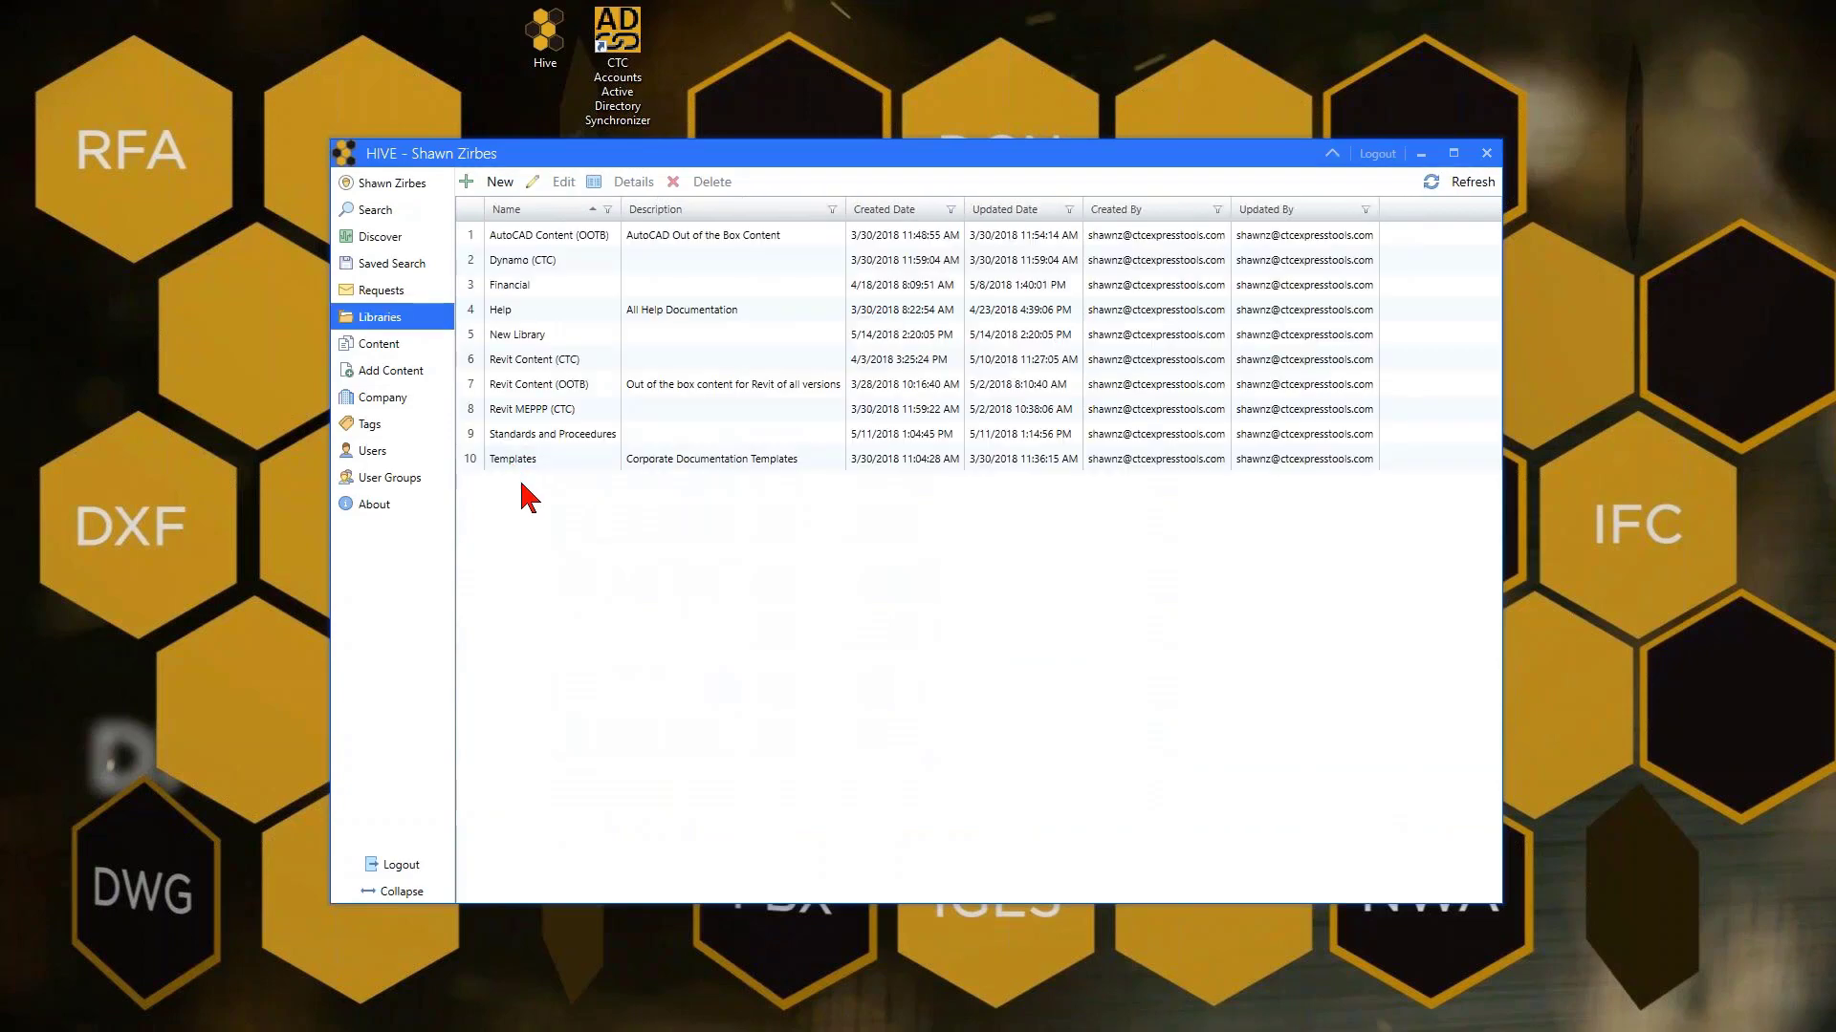
double_click(558, 387)
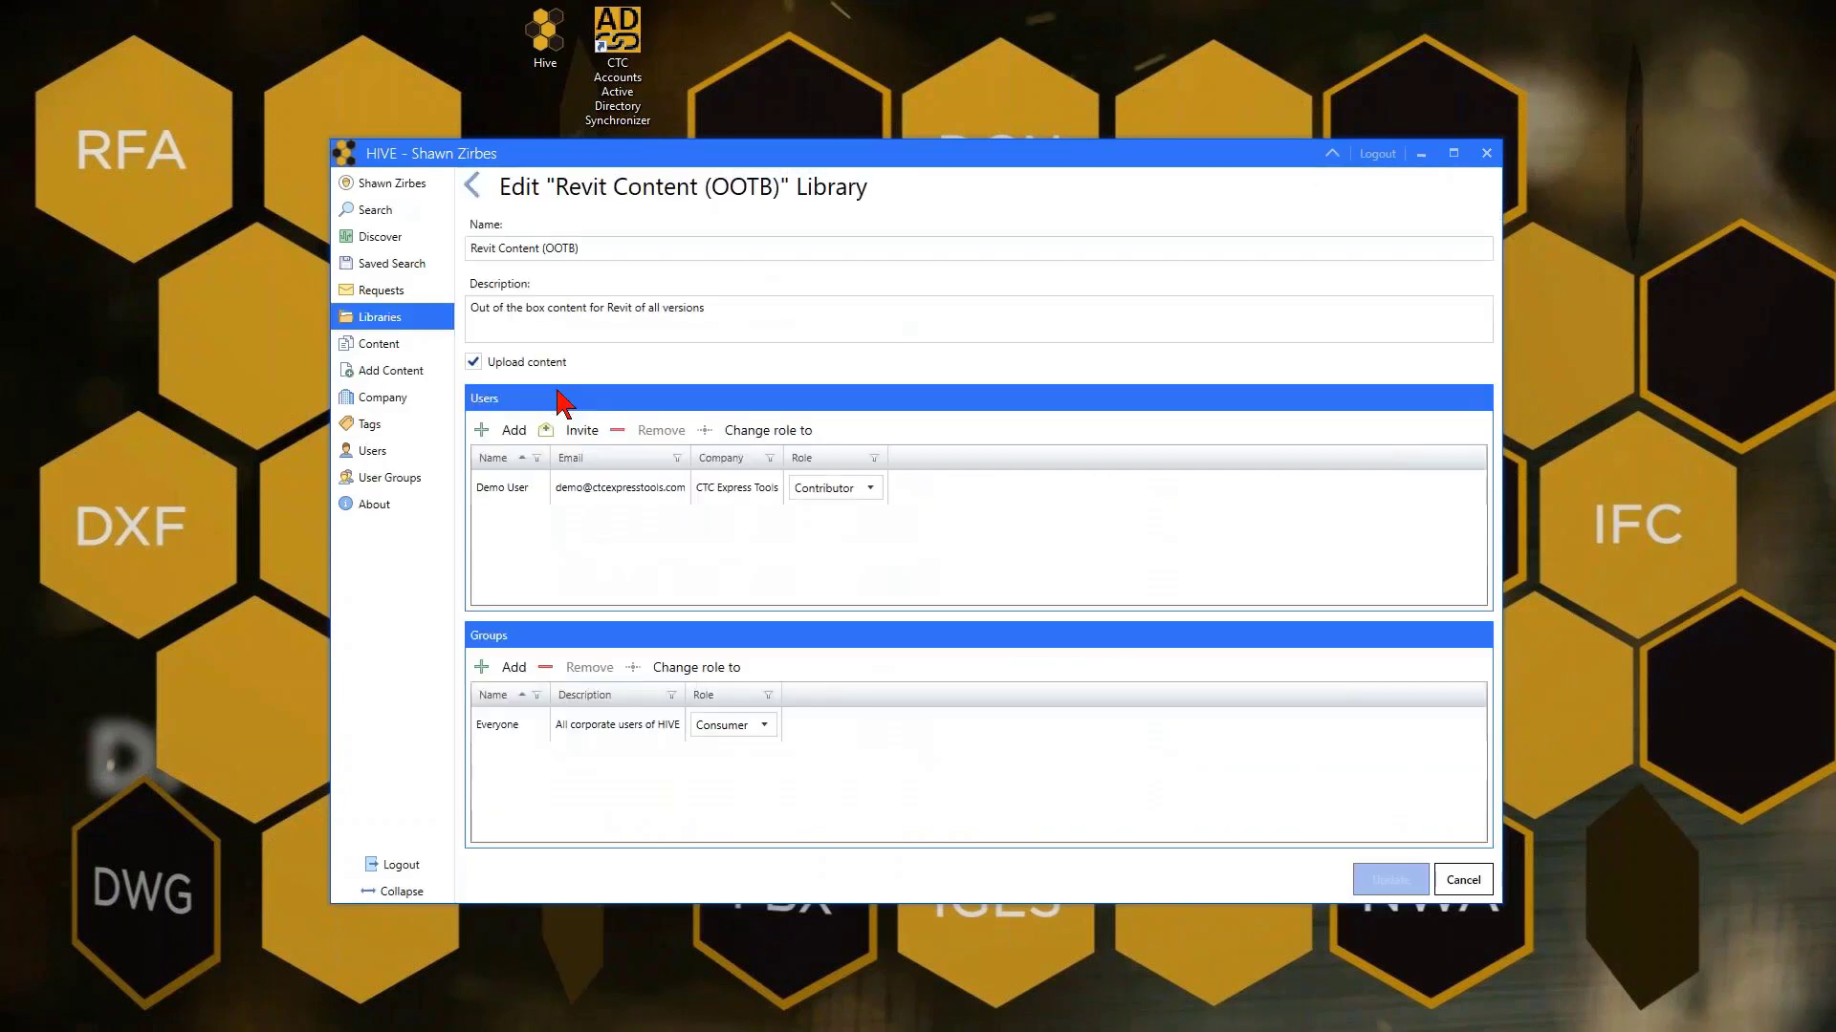
click(483, 673)
click(824, 425)
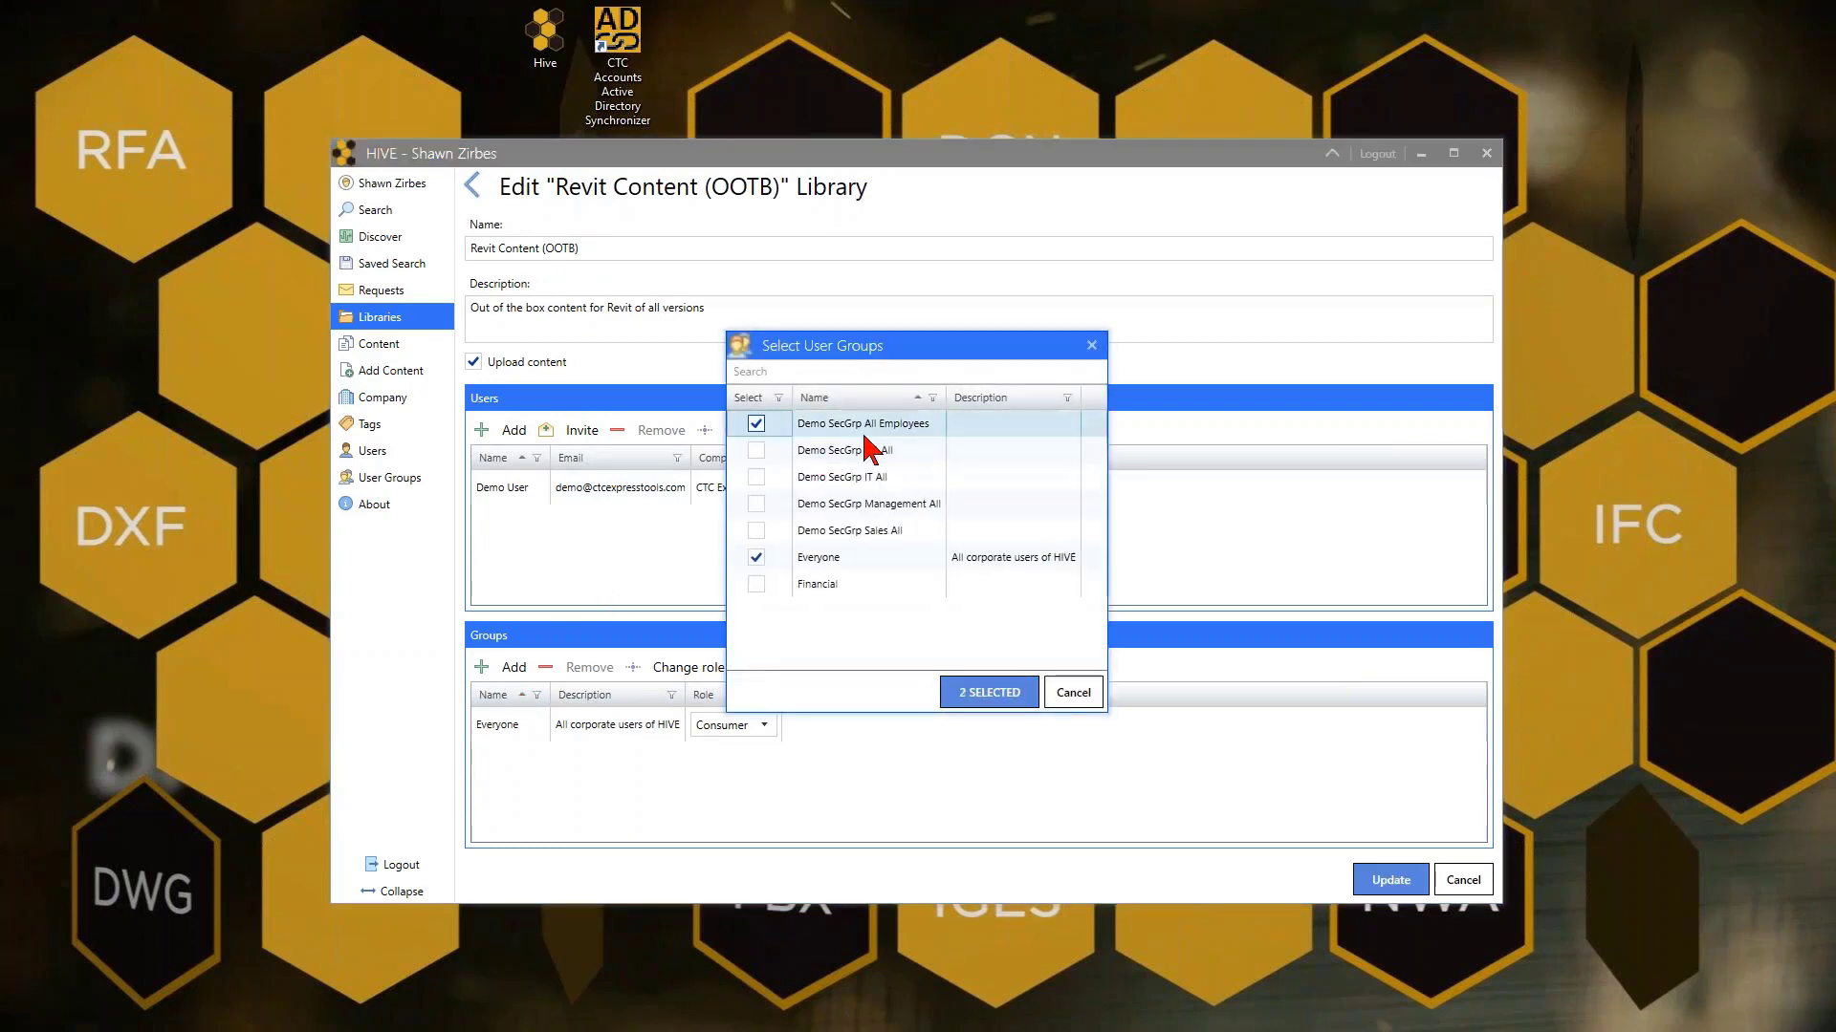
click(979, 694)
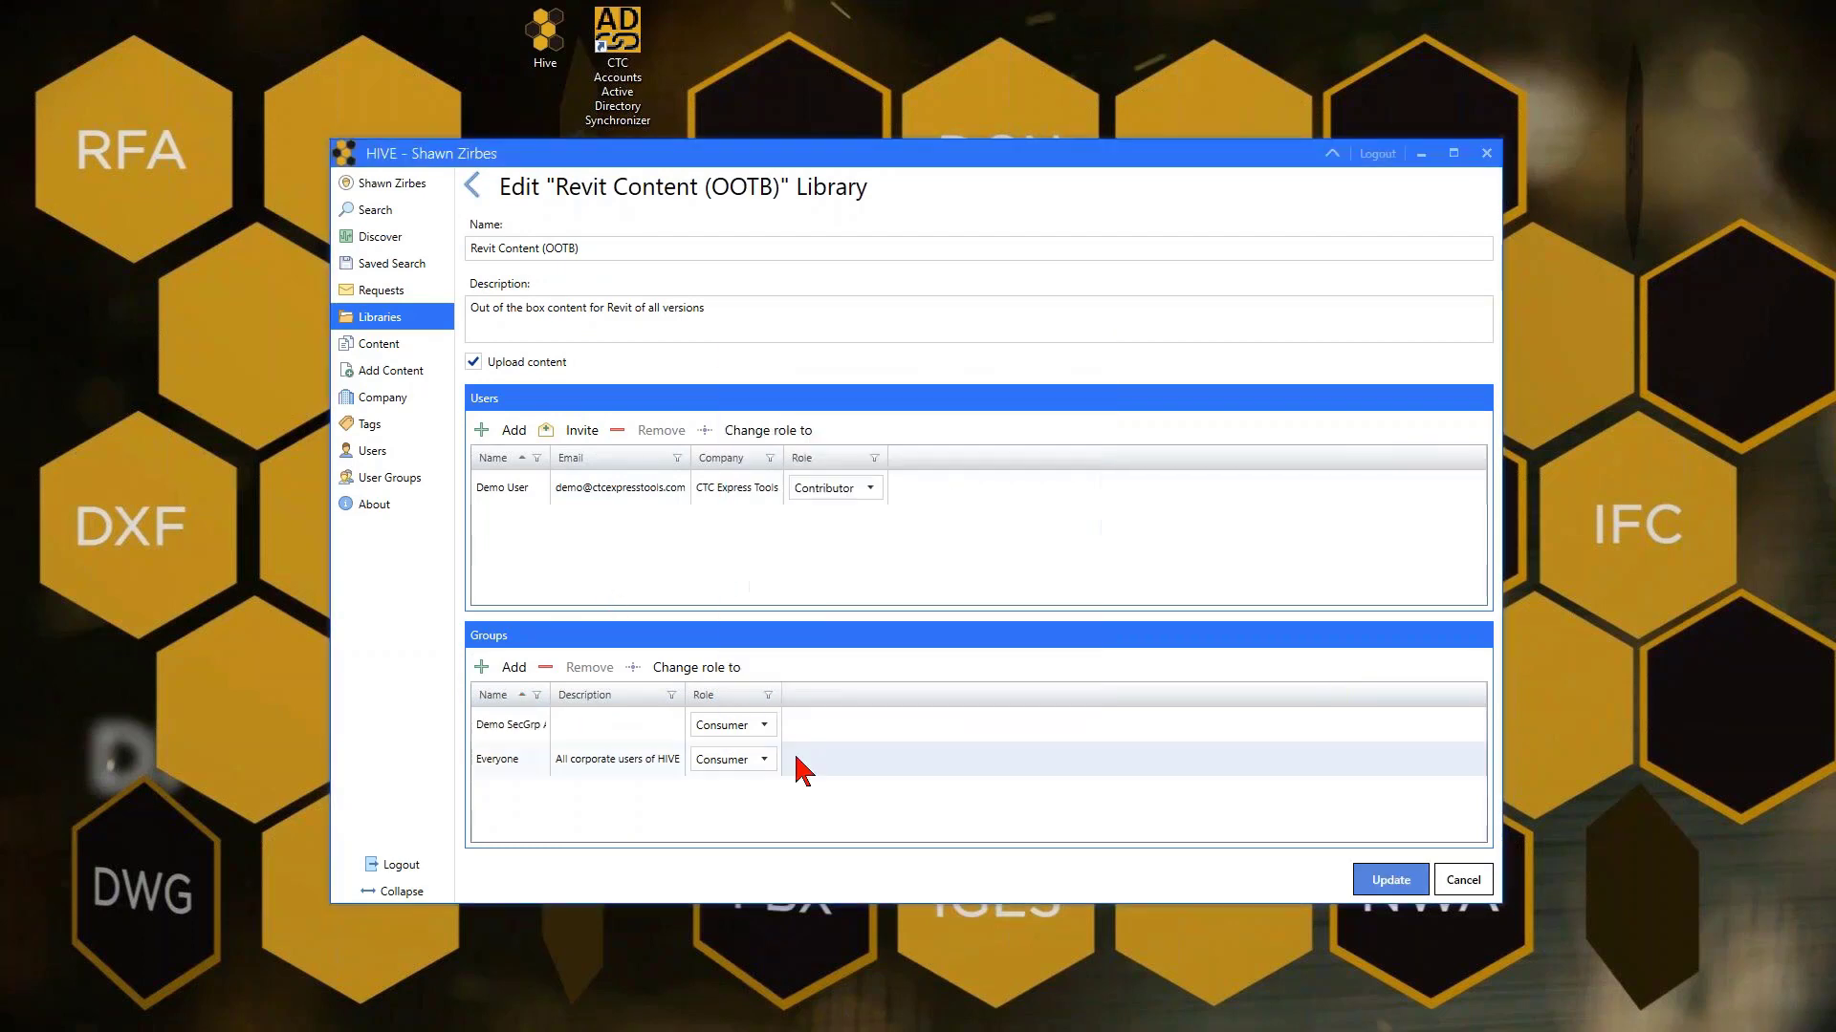
click(765, 725)
click(758, 771)
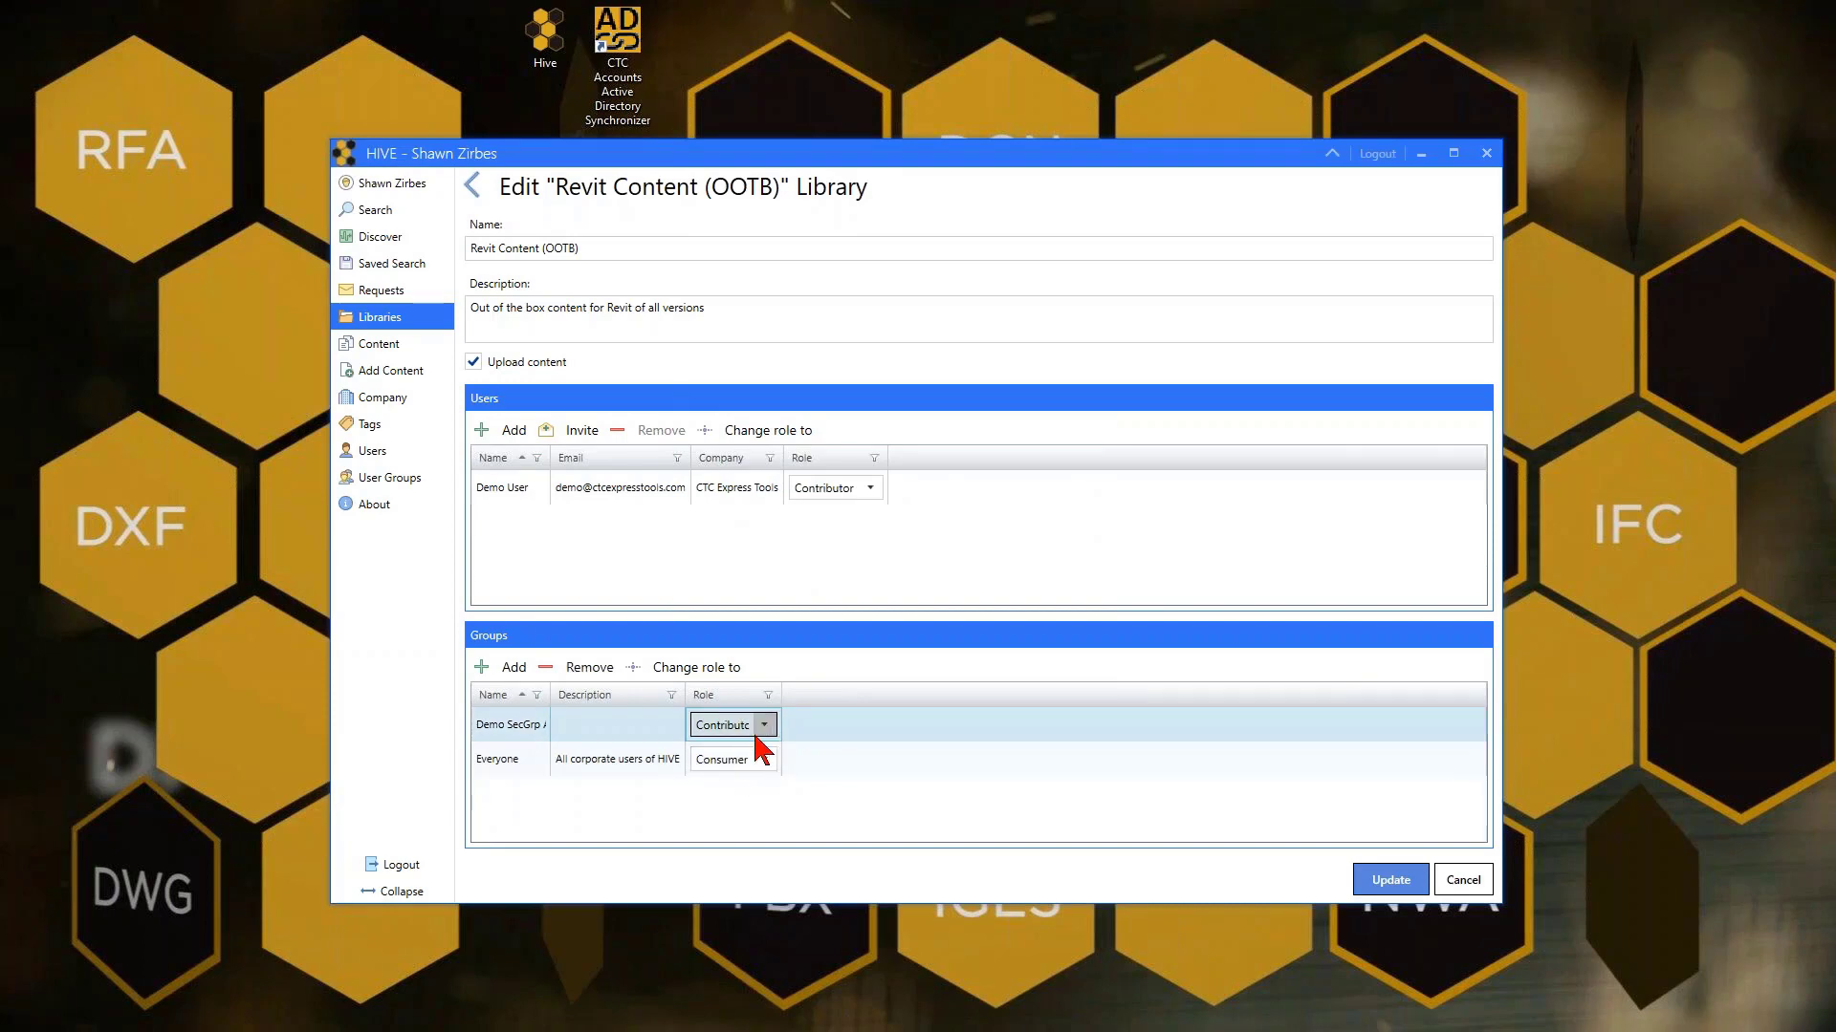
Remove the Everyone group from the library, then start removing Demo User
click(530, 760)
click(585, 668)
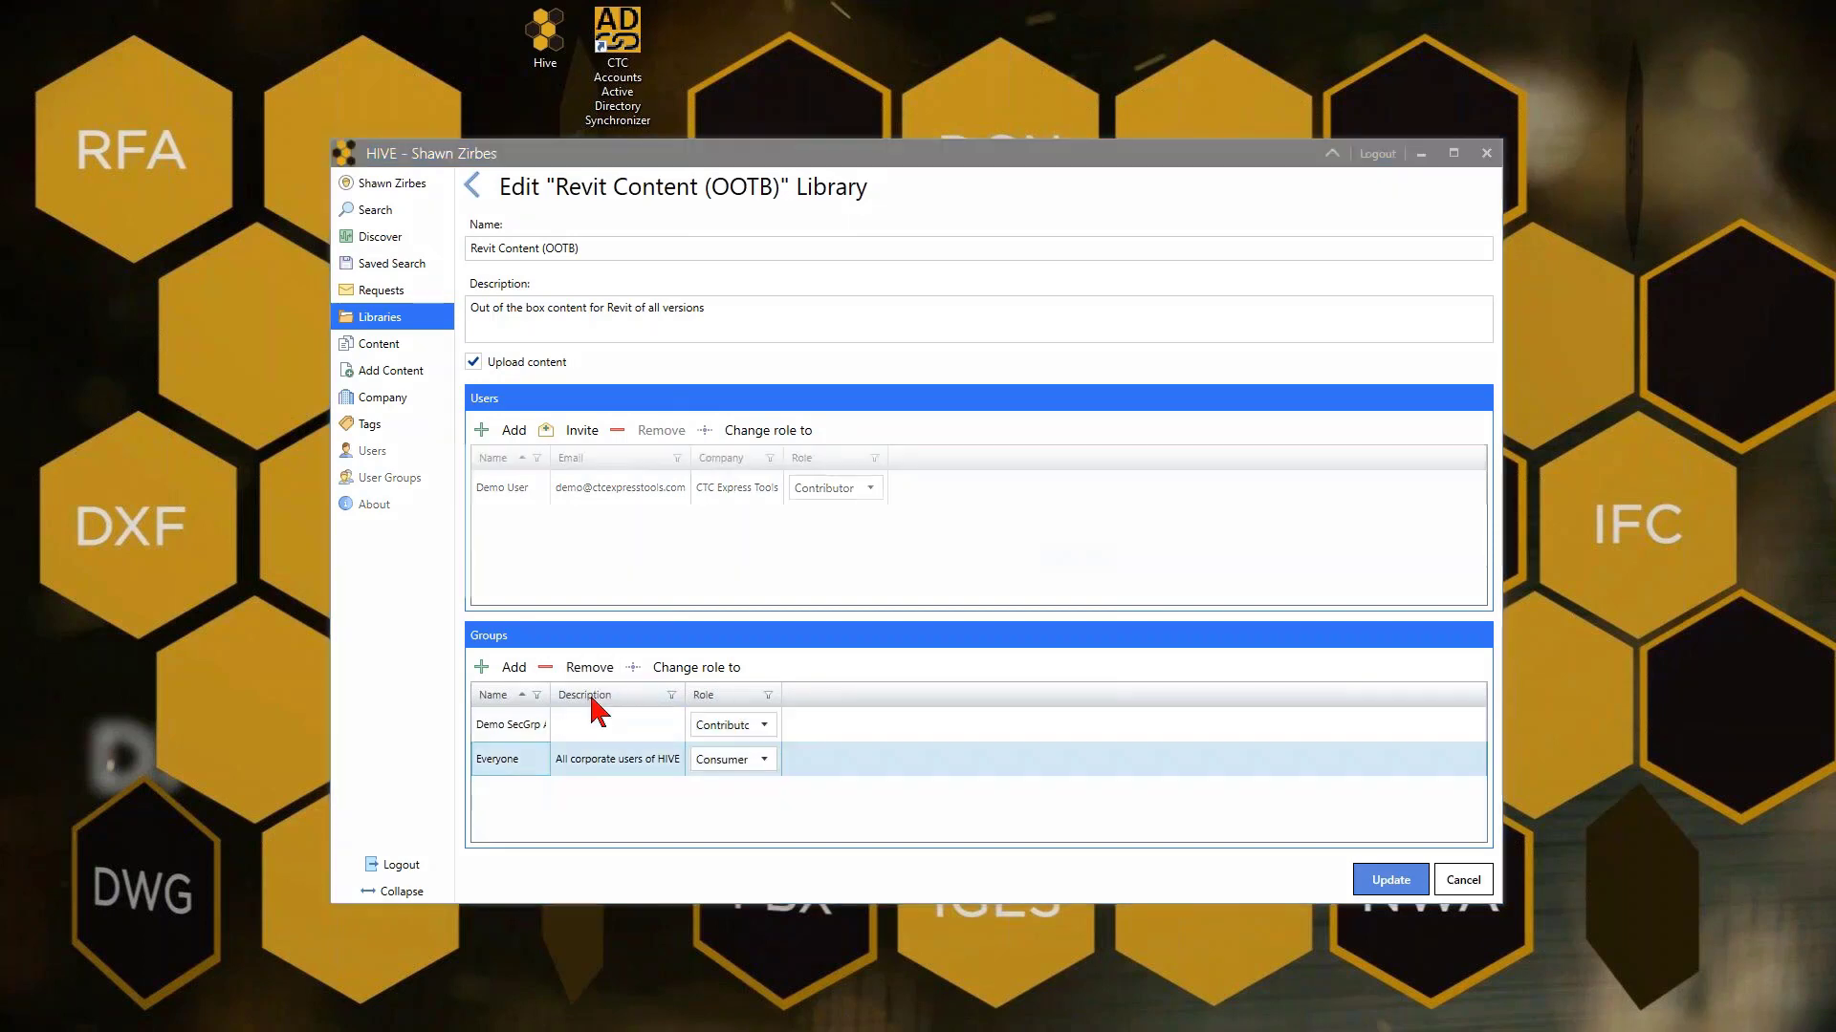
click(1080, 564)
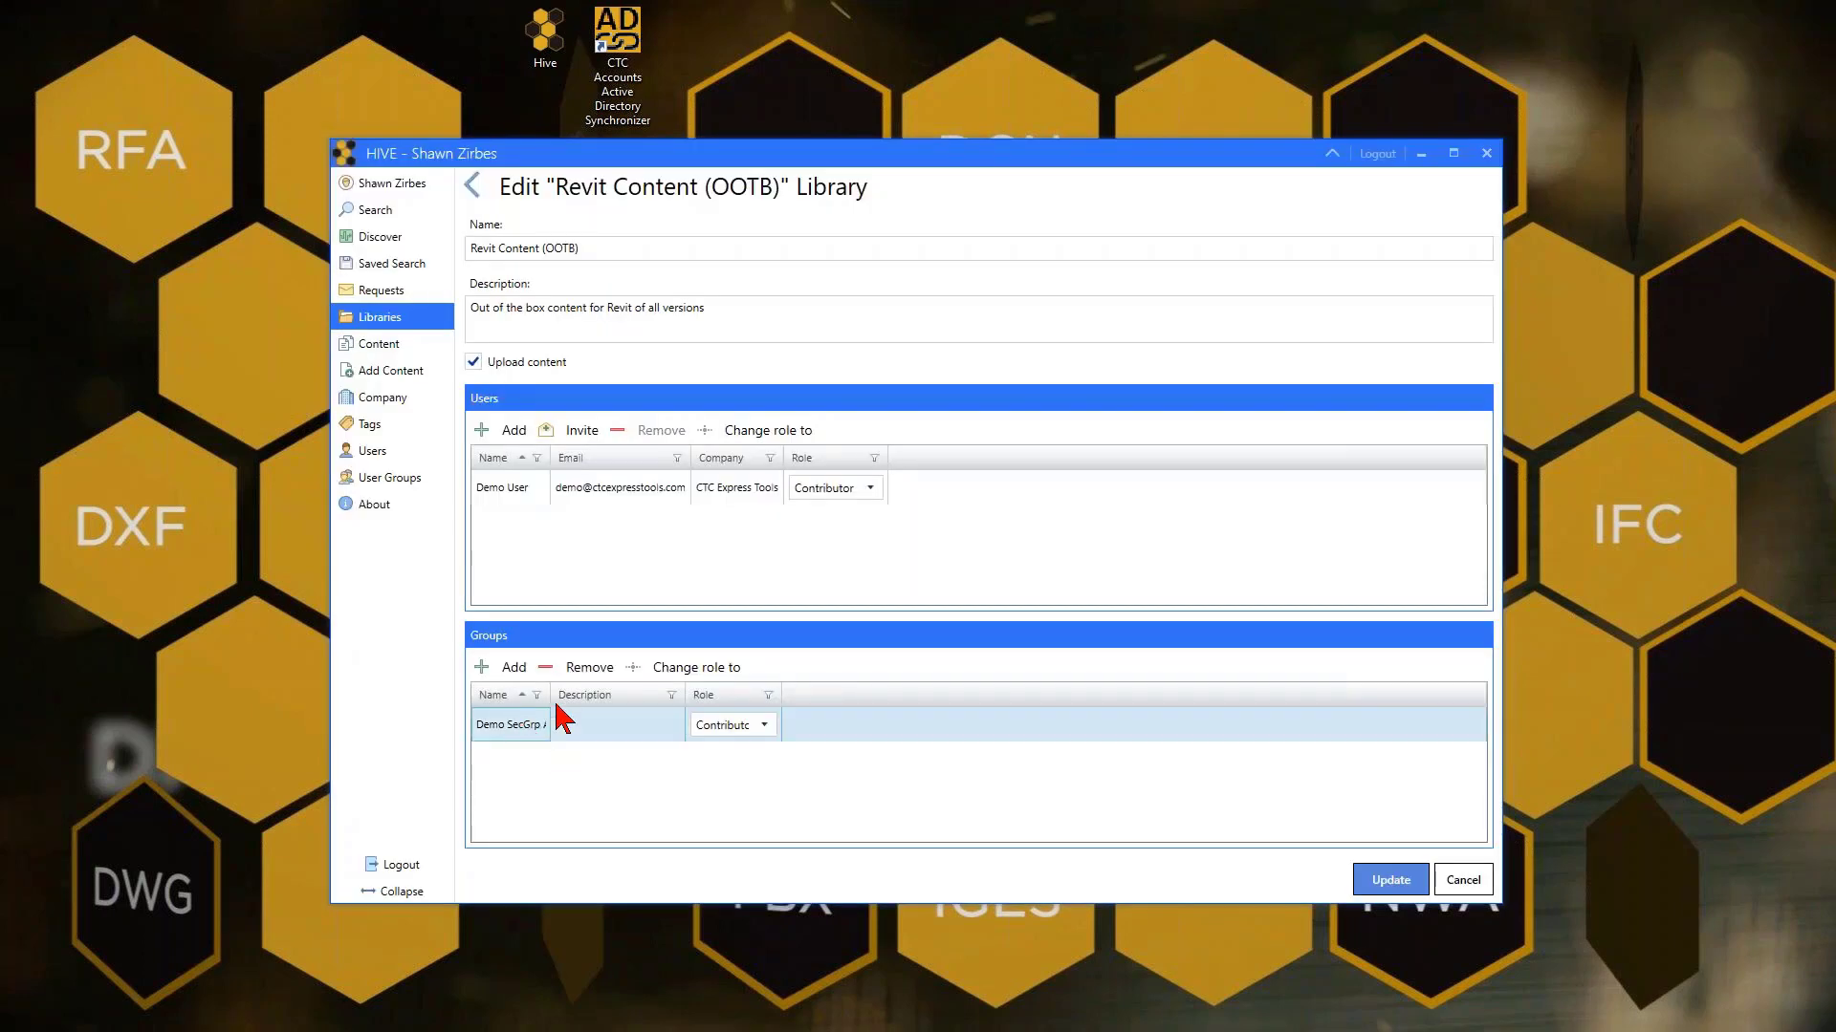
drag(551, 697, 627, 702)
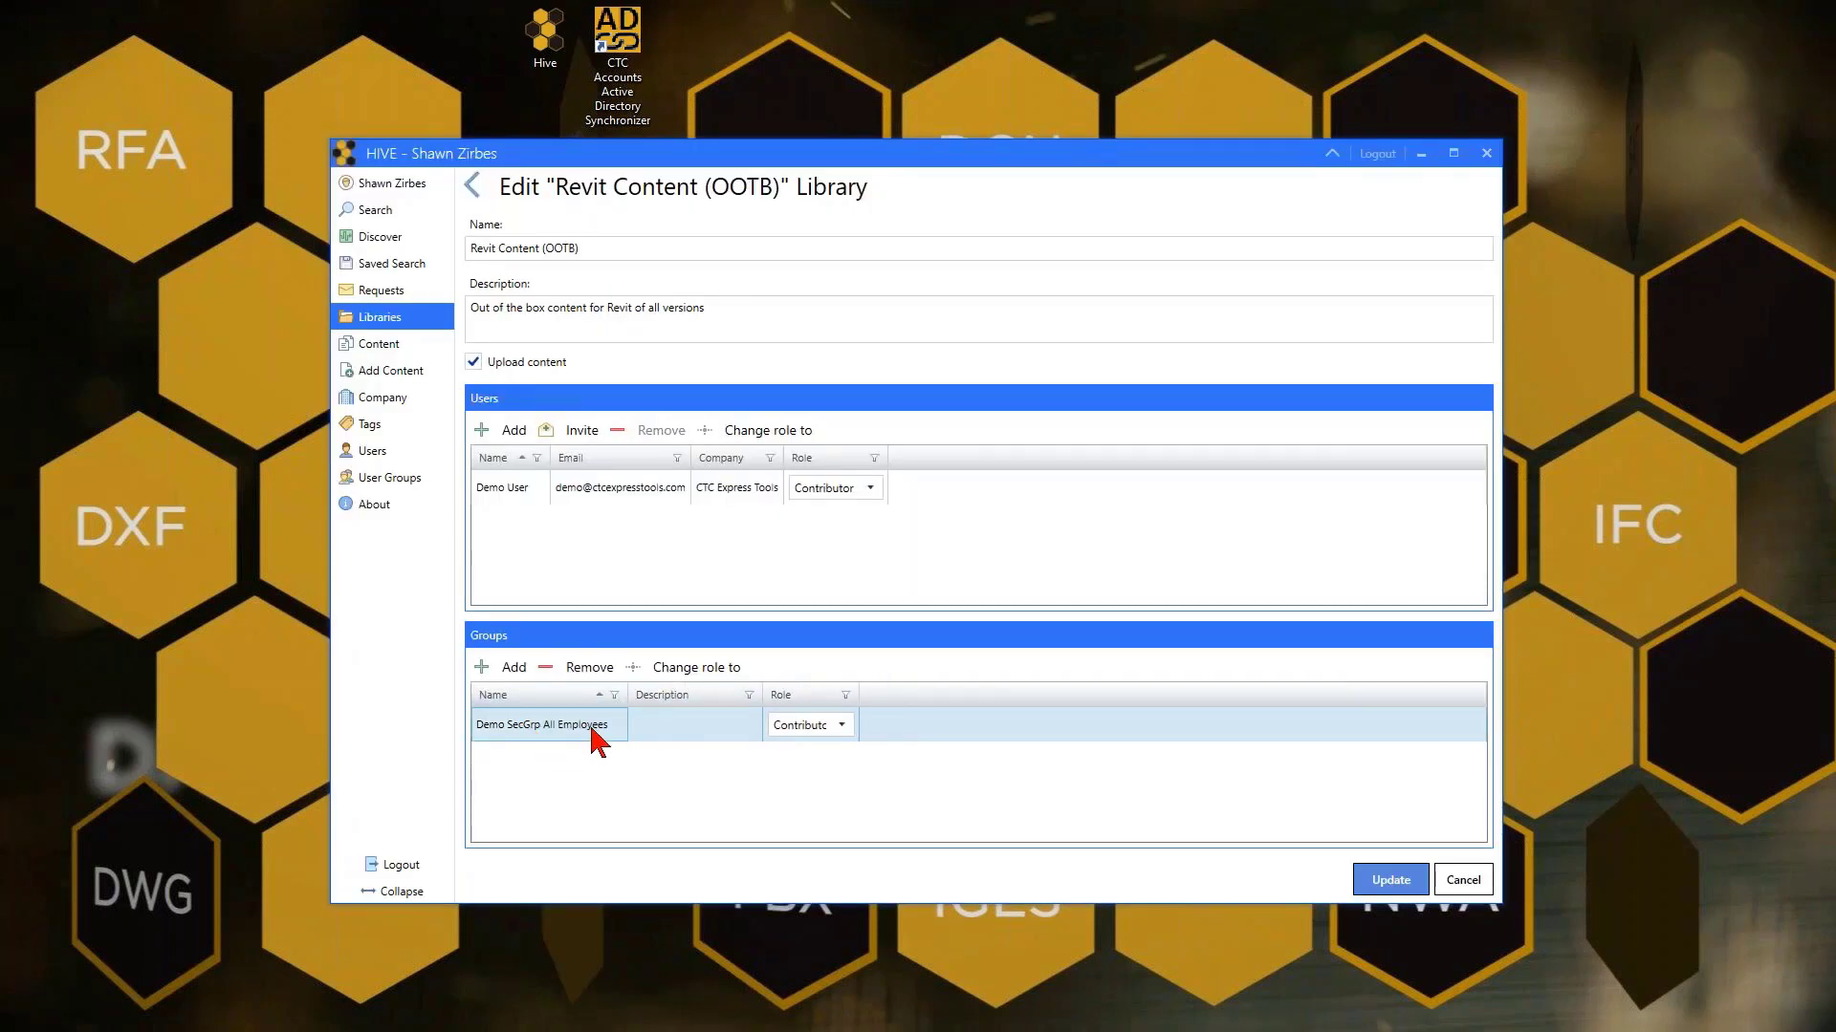
click(635, 702)
drag(627, 698, 565, 699)
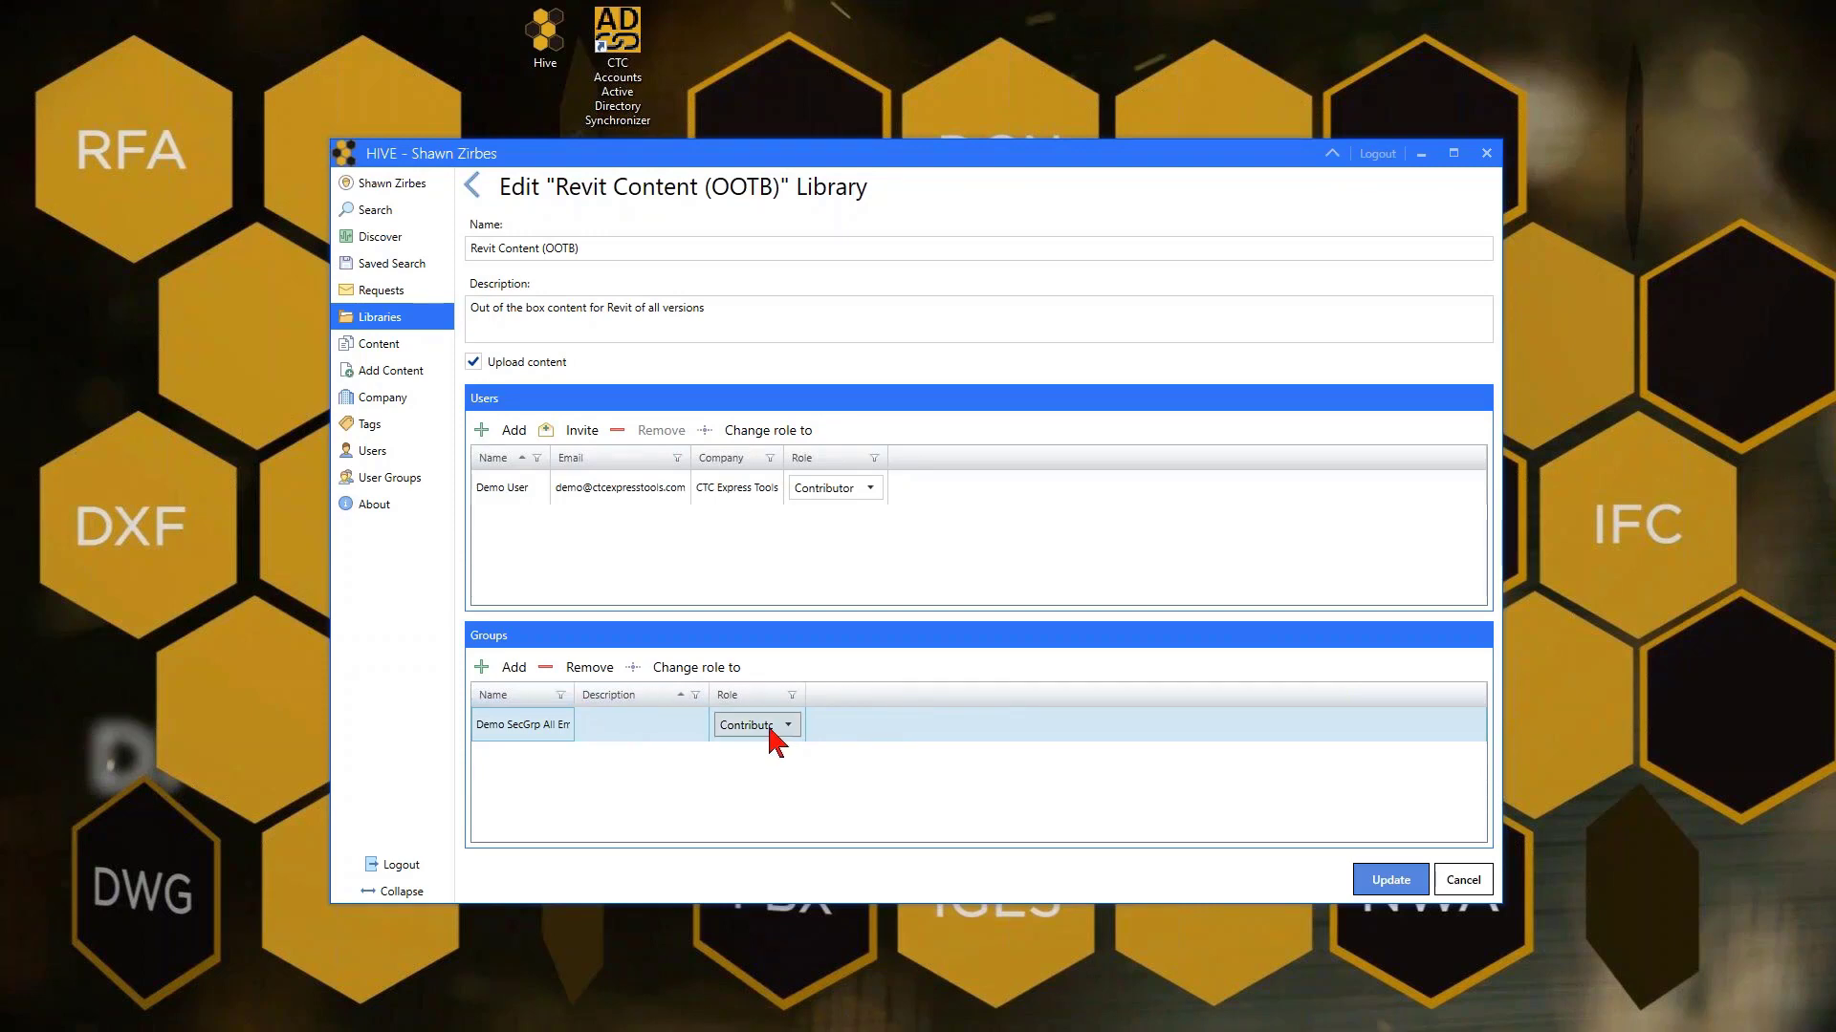
click(514, 489)
click(650, 431)
Confirm Demo User's removal, then dismiss the Select Users list without adding anyone
click(1078, 560)
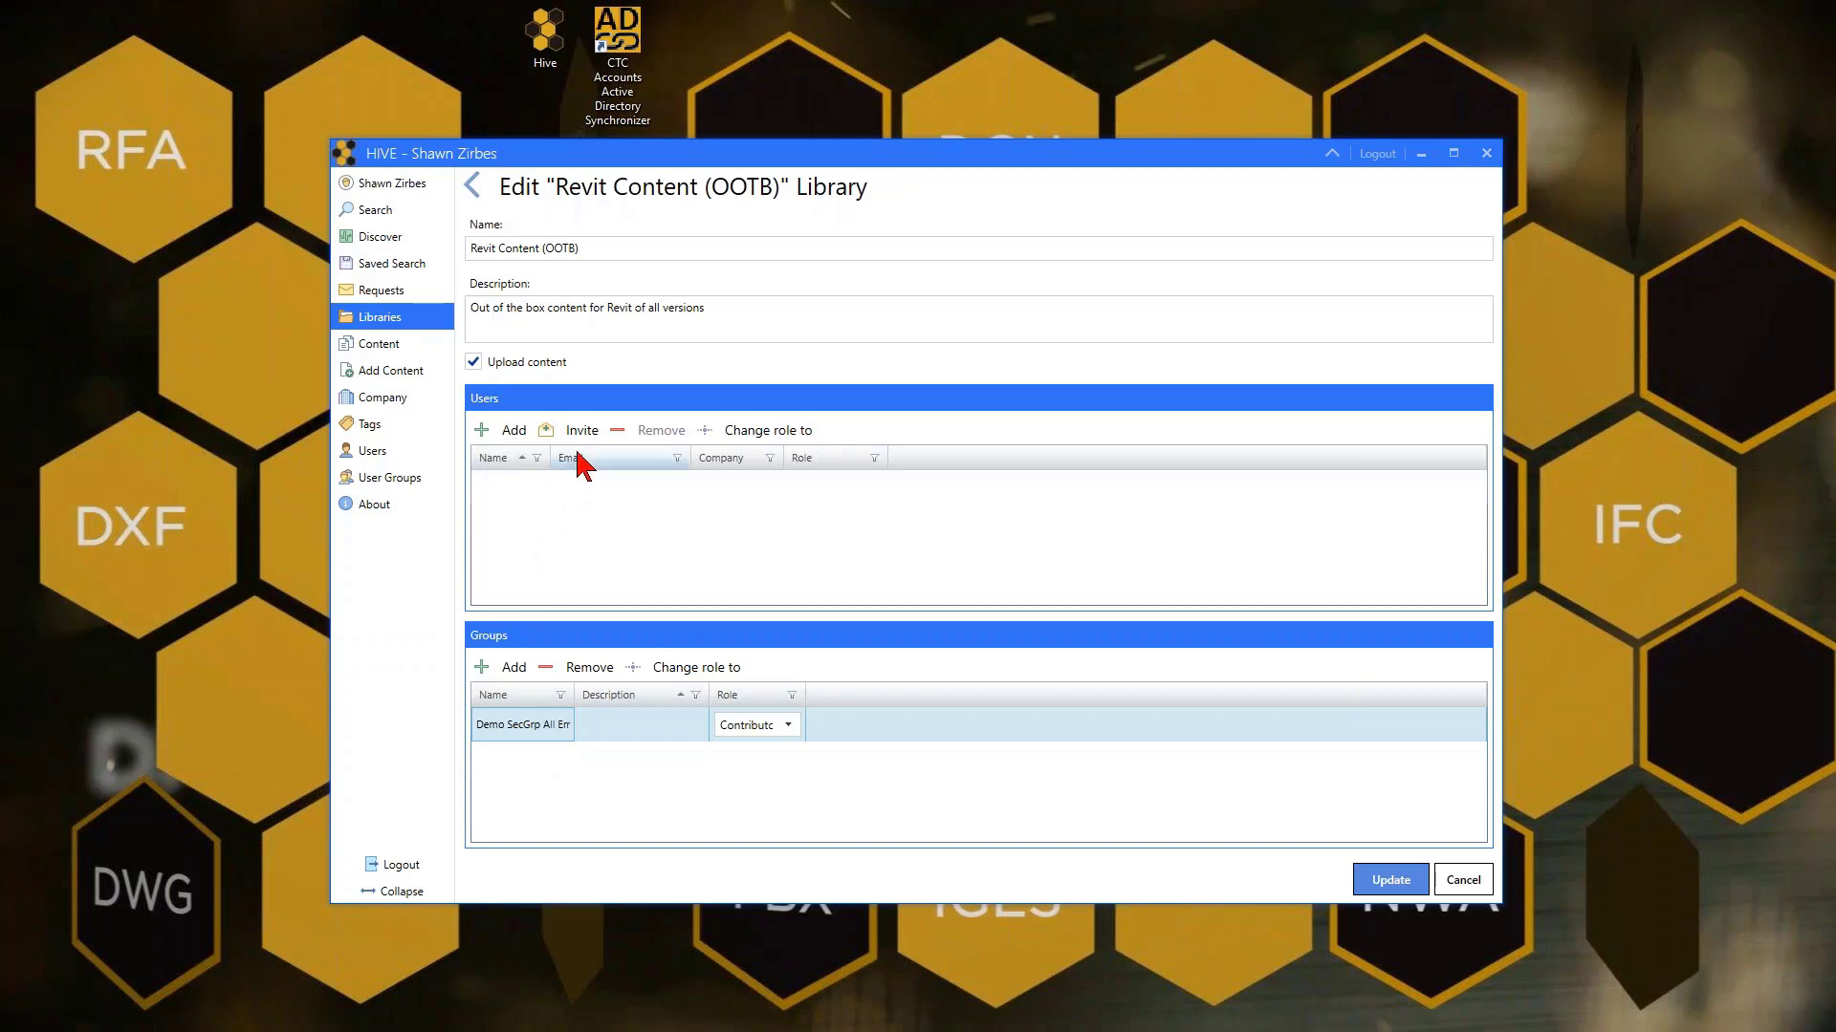
click(495, 436)
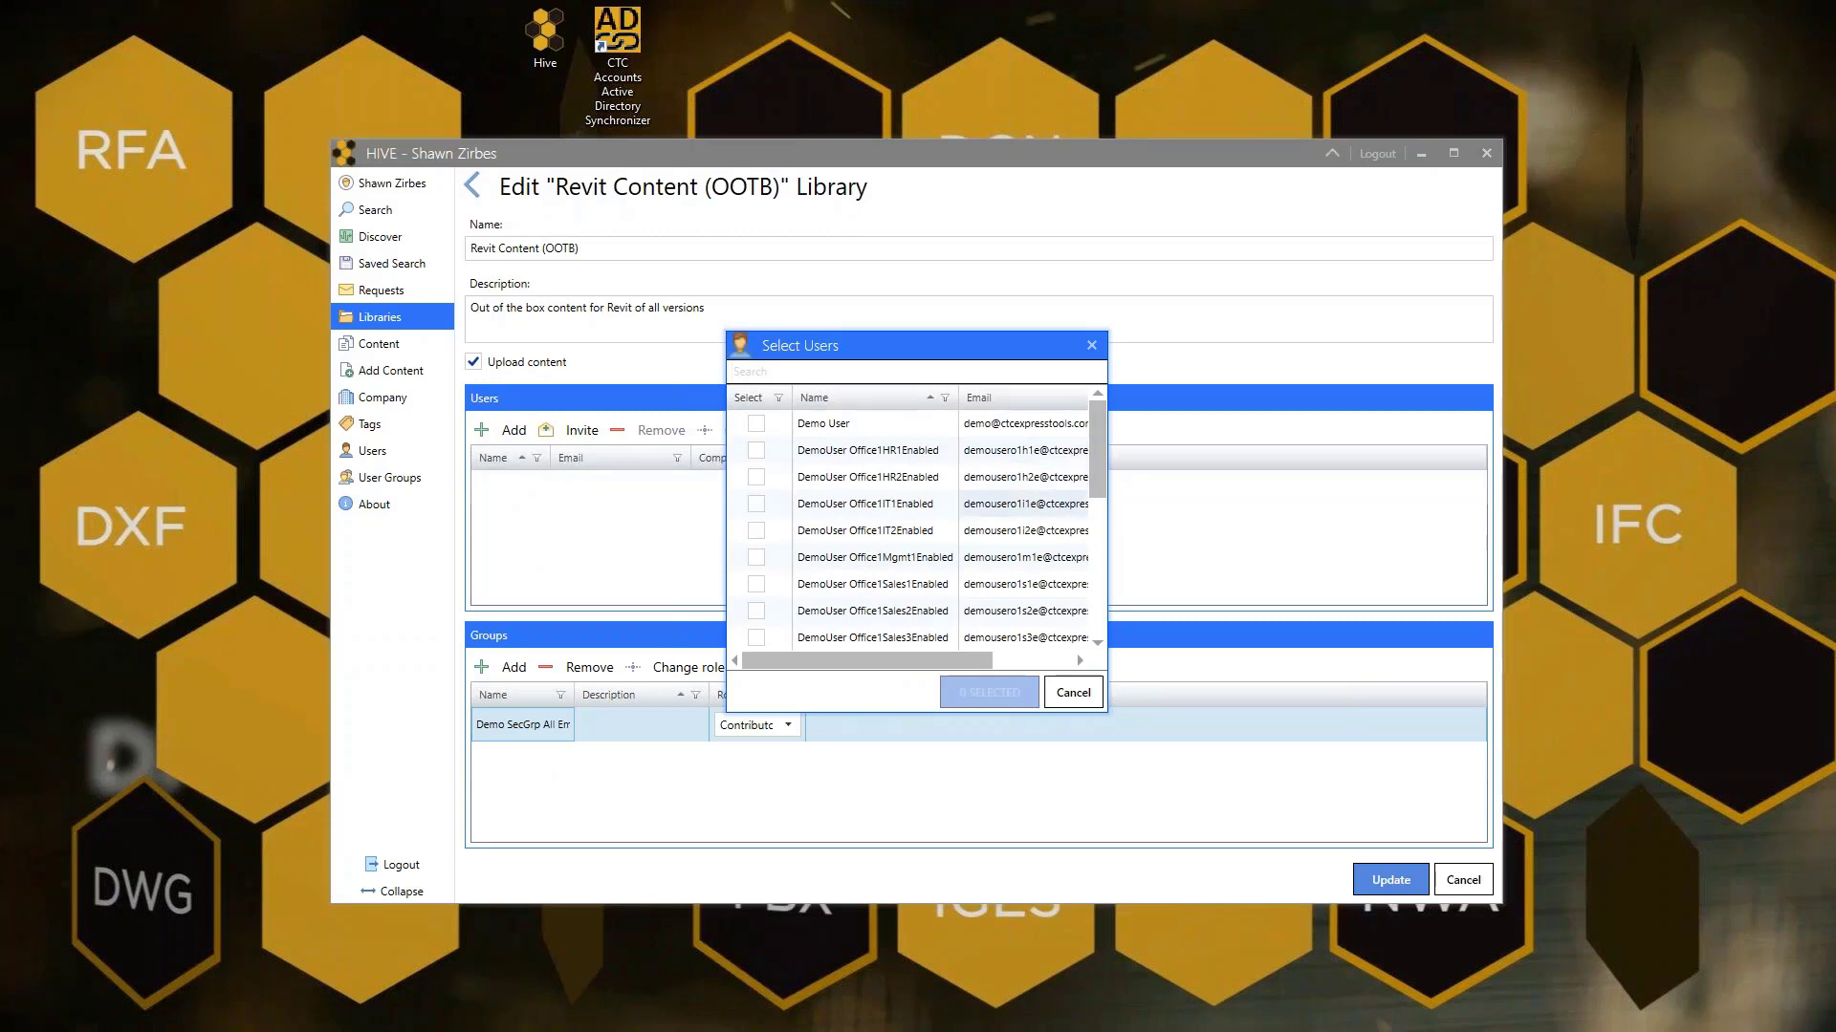
click(1075, 694)
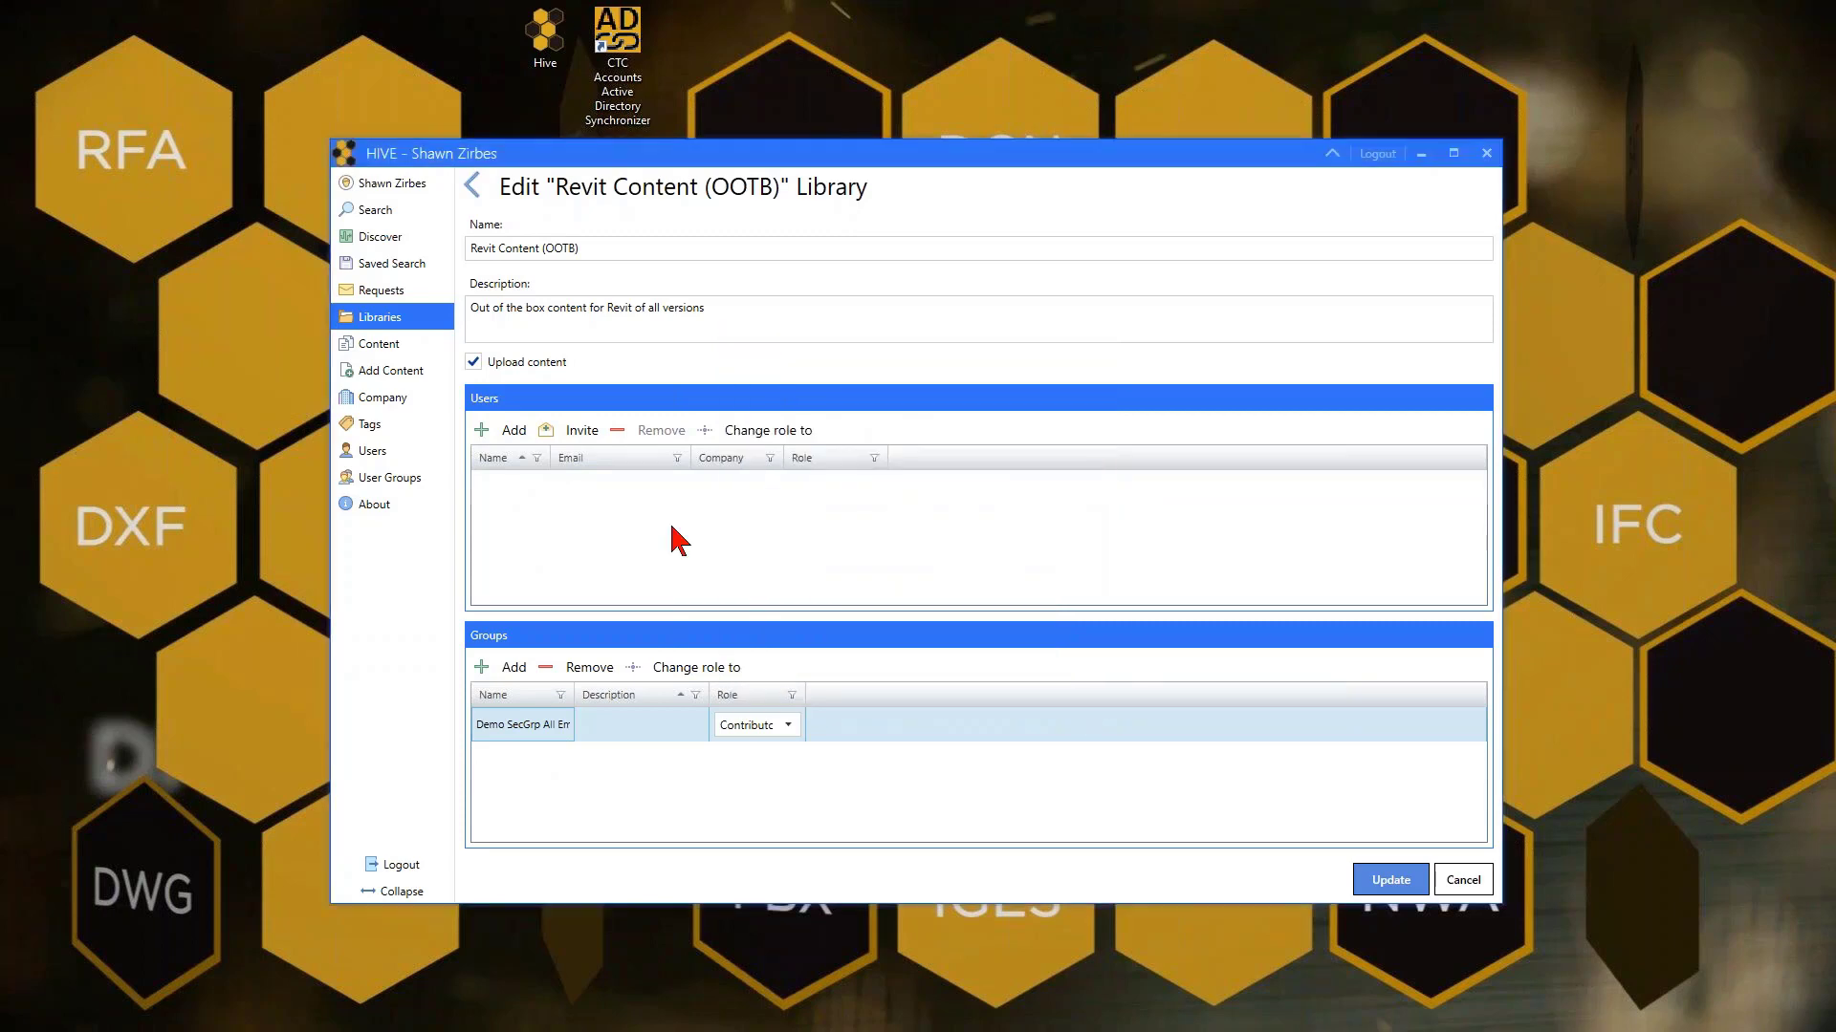
Invite a user to the library as a Consumer by entering their e-mail address
click(575, 438)
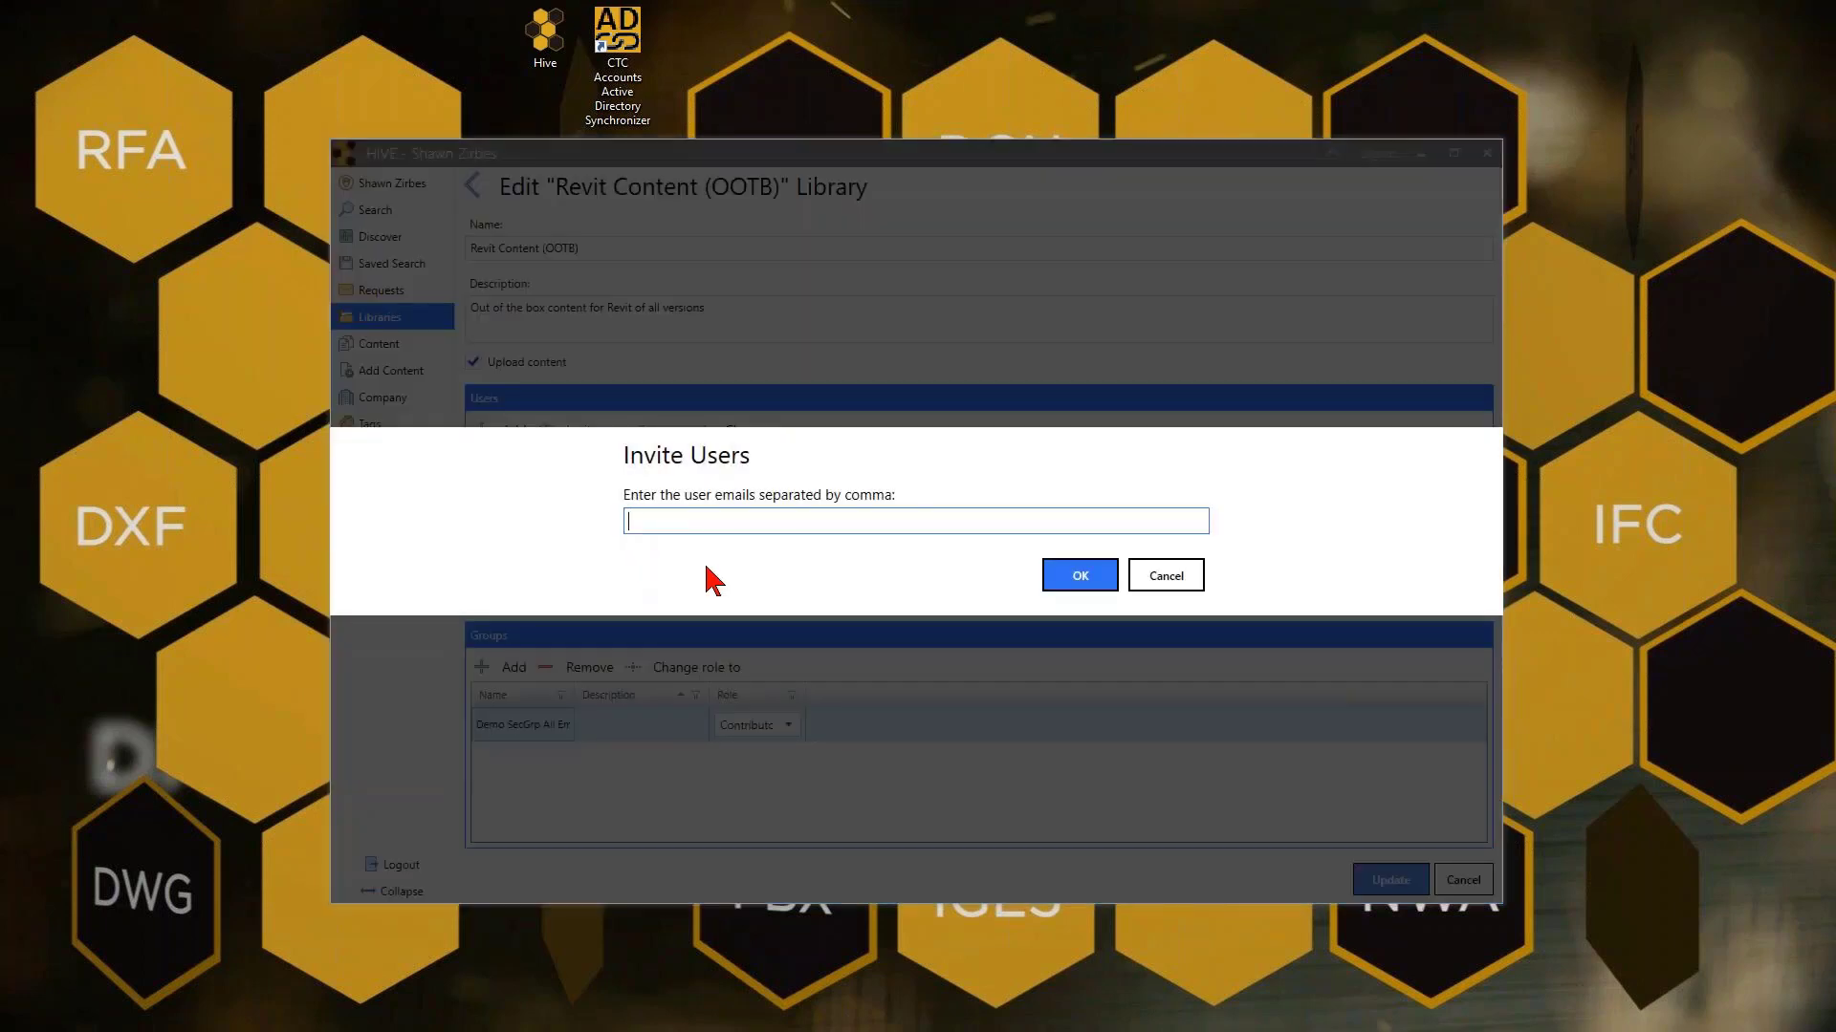
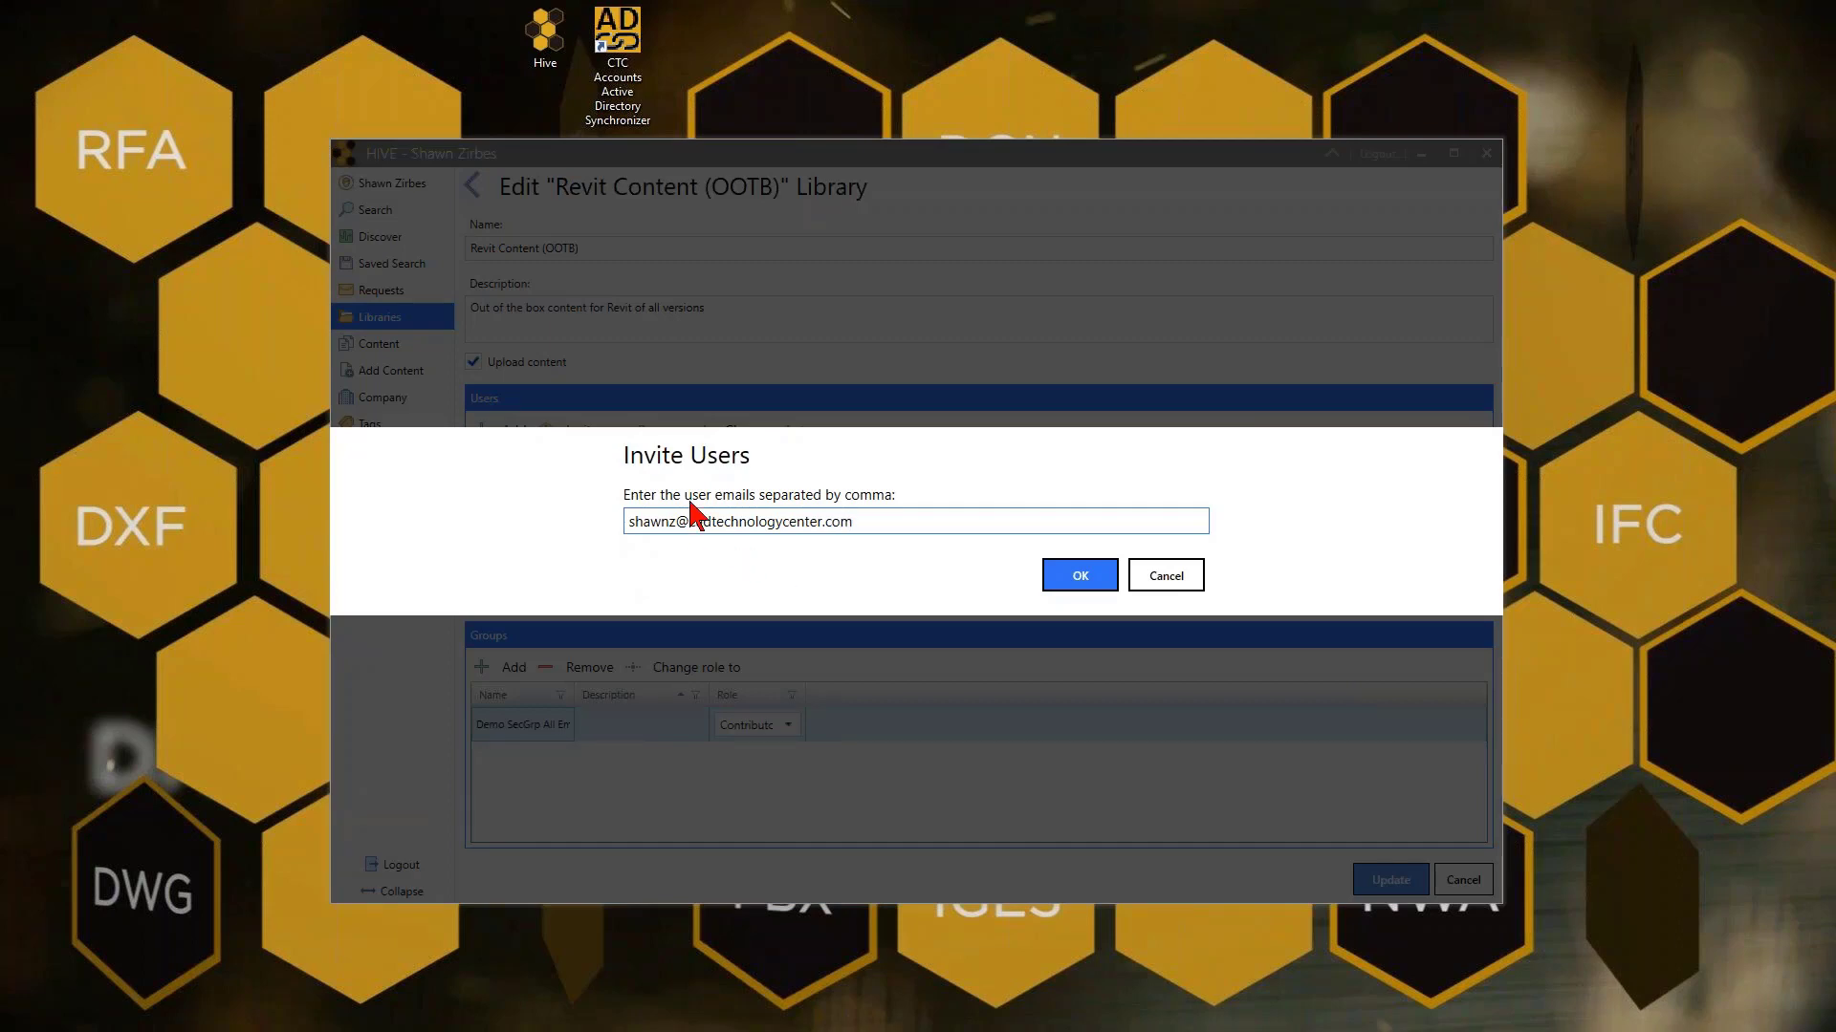
click(1090, 576)
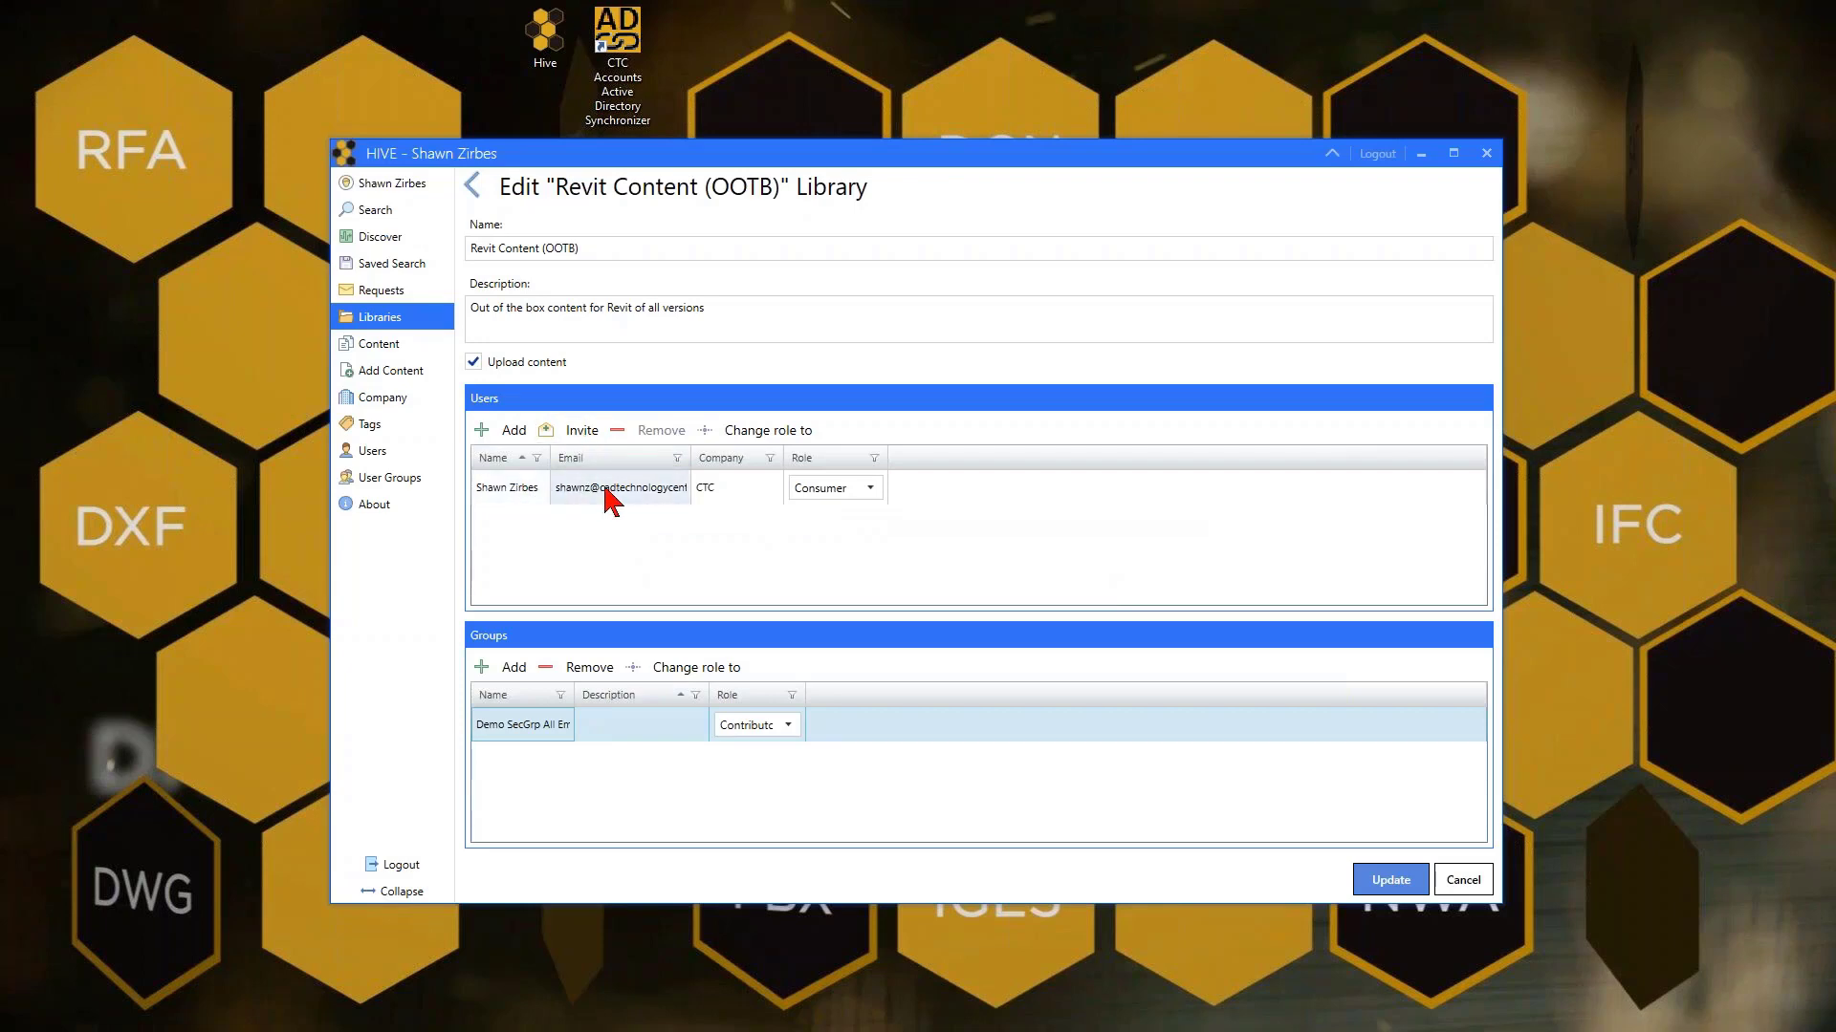
click(509, 435)
Add Demo User to the Revit Content (OOTB) library as a Consumer
click(756, 423)
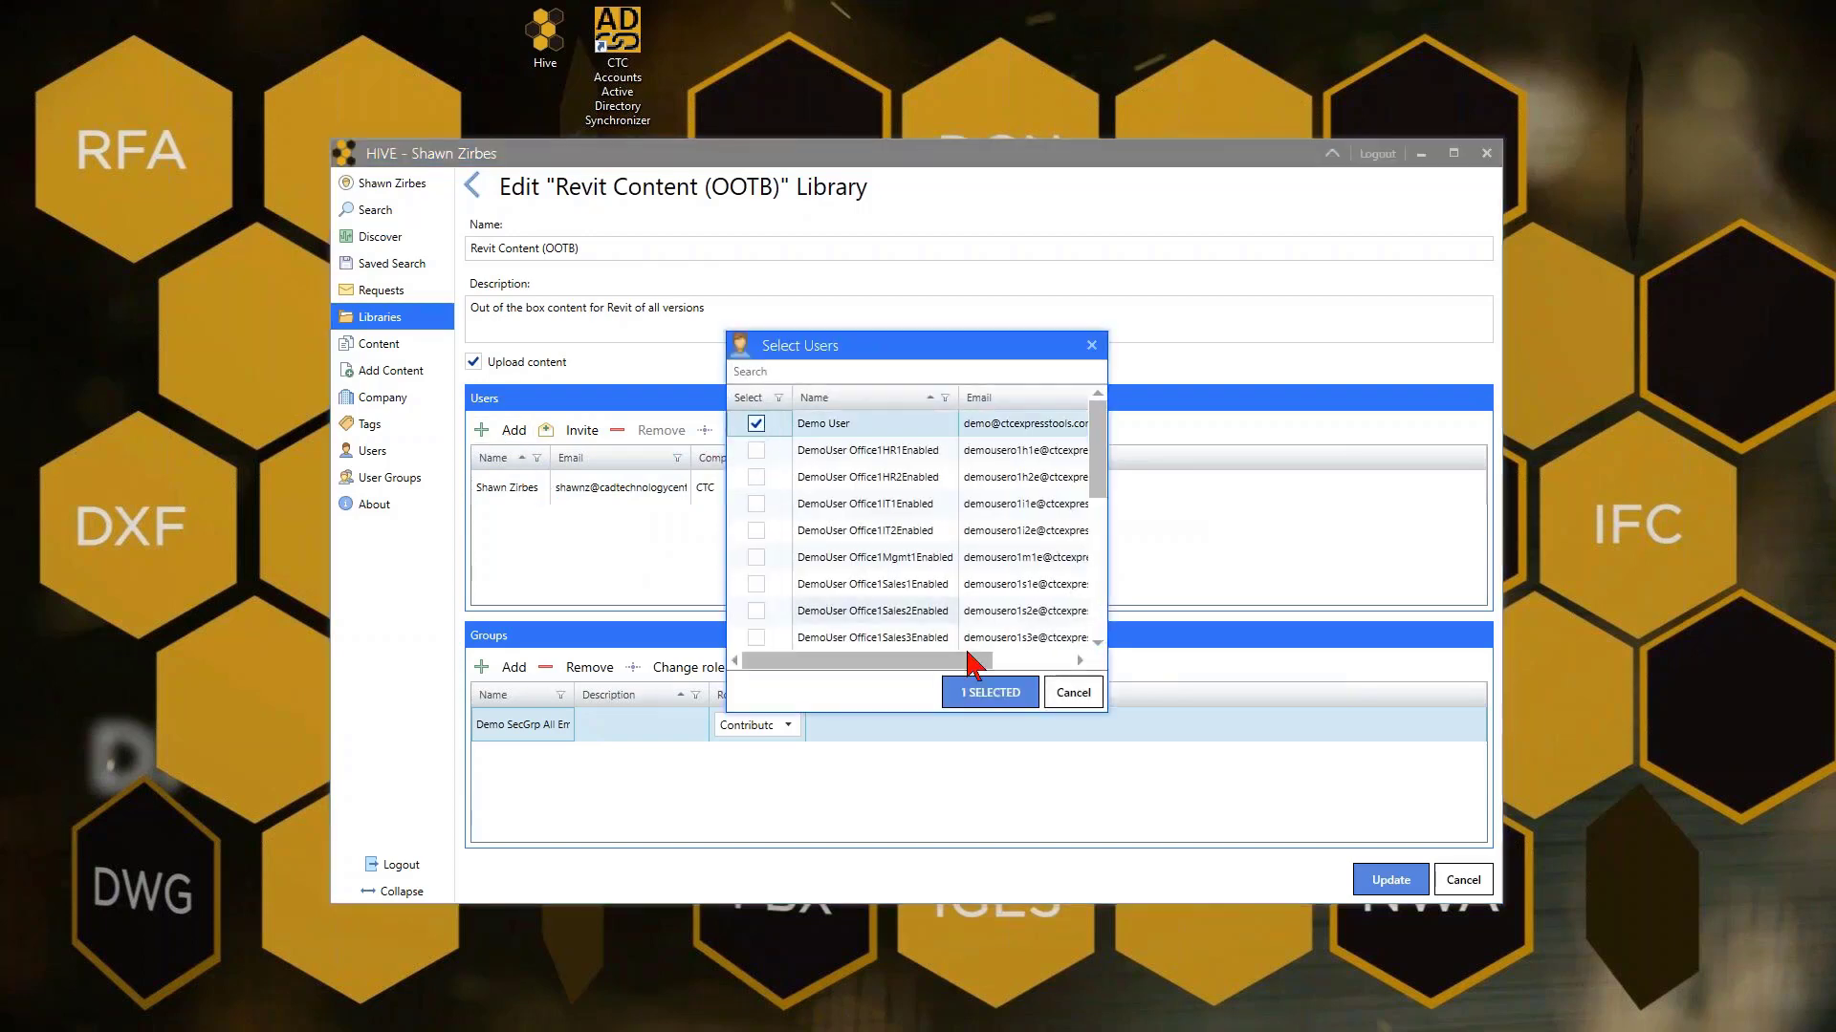
click(990, 692)
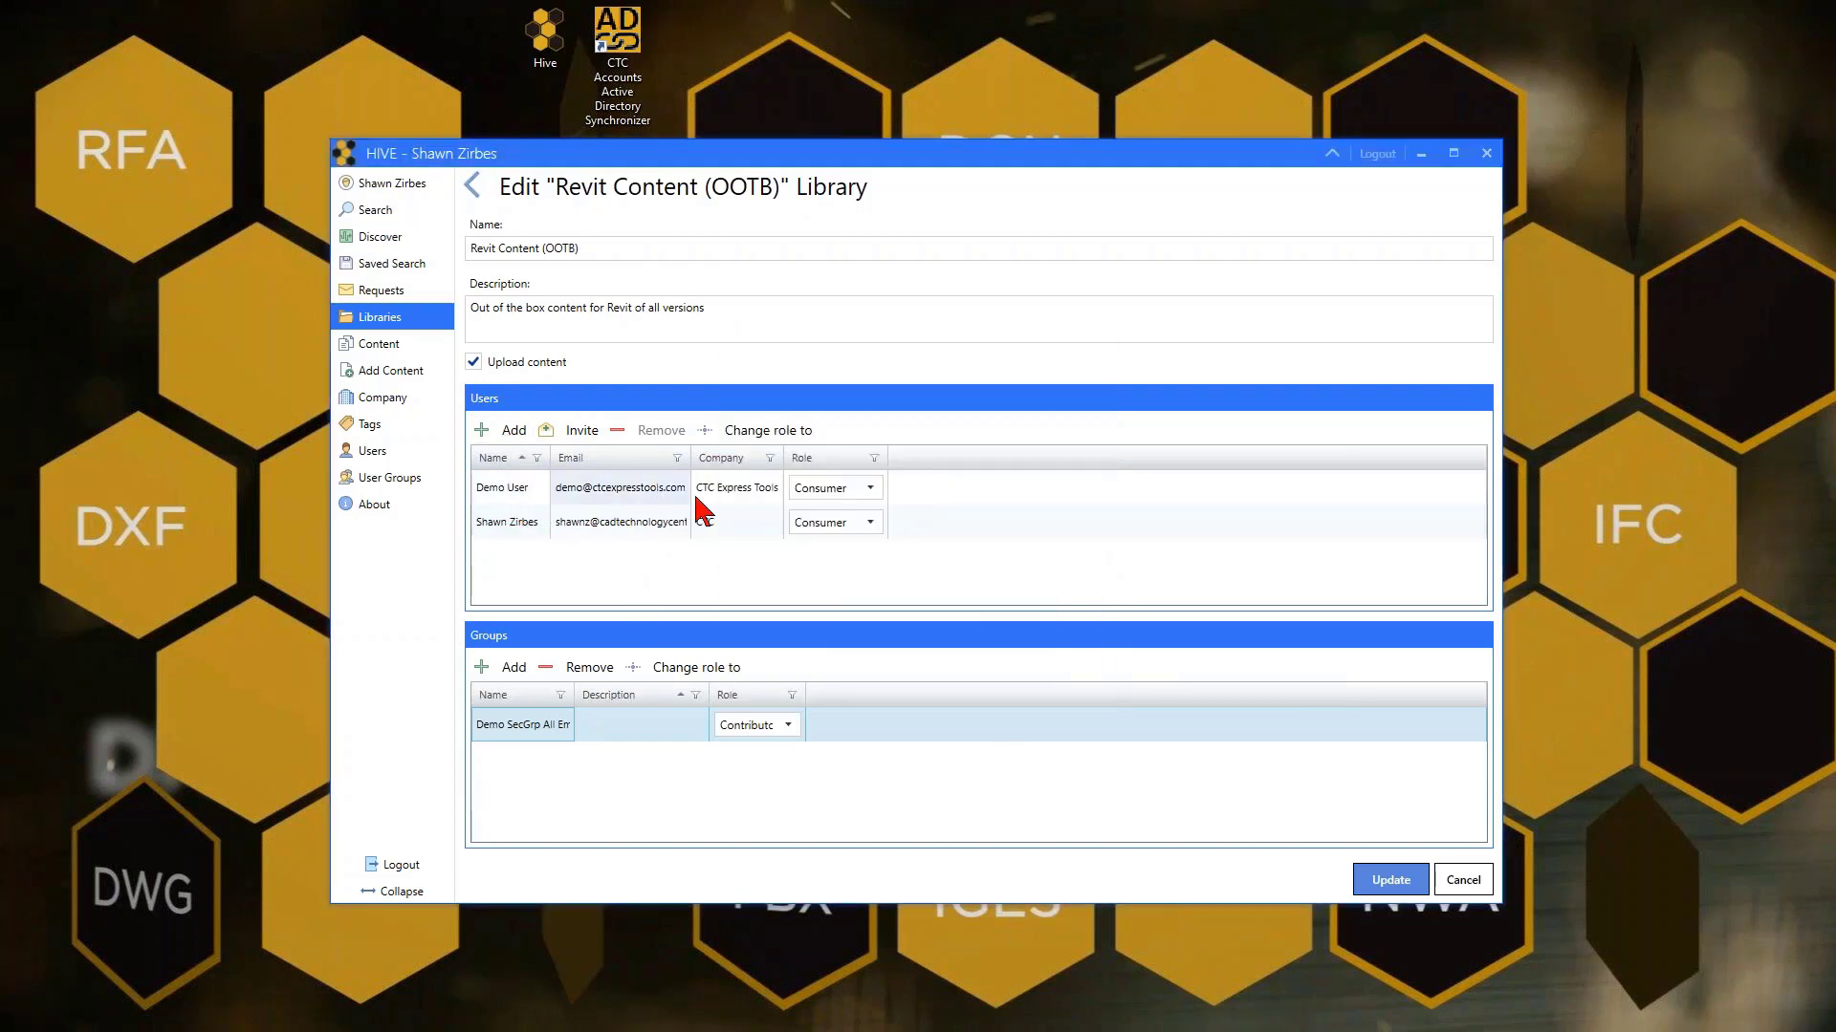
click(870, 489)
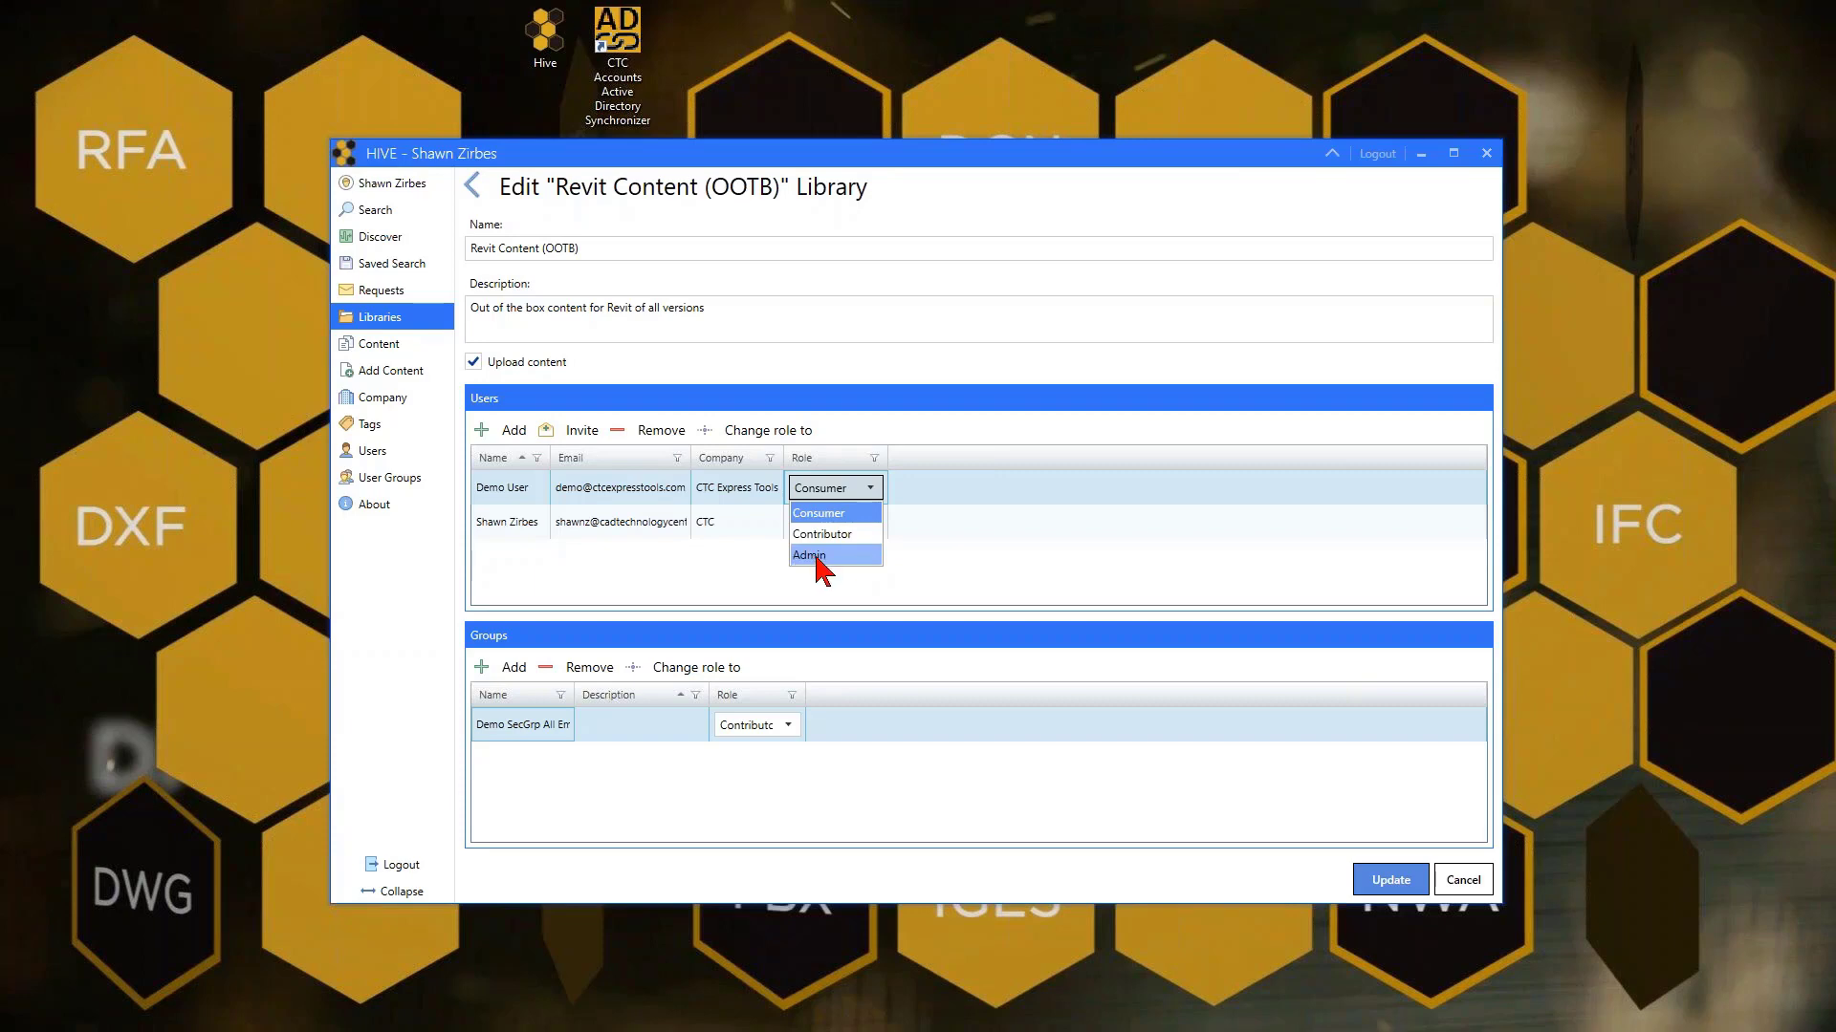
click(734, 569)
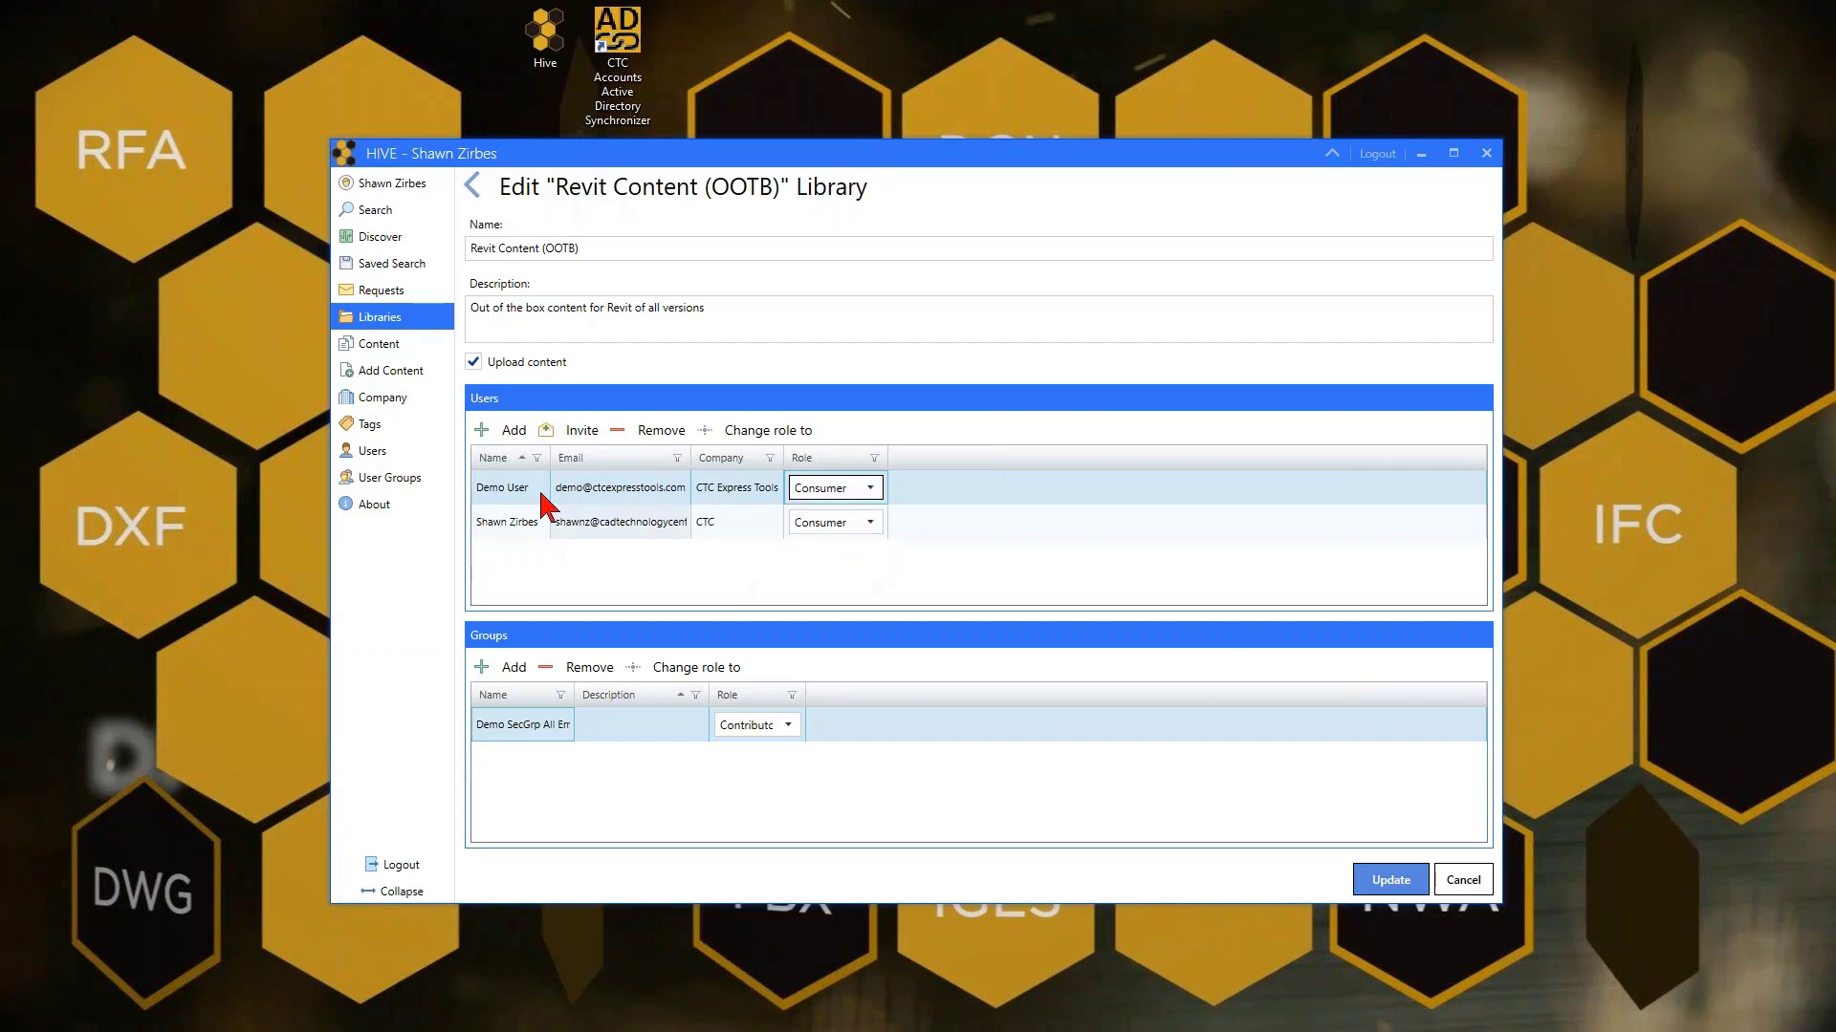
Confirm the invited user keeps the Consumer role, then go to the HIVE Users list
click(520, 524)
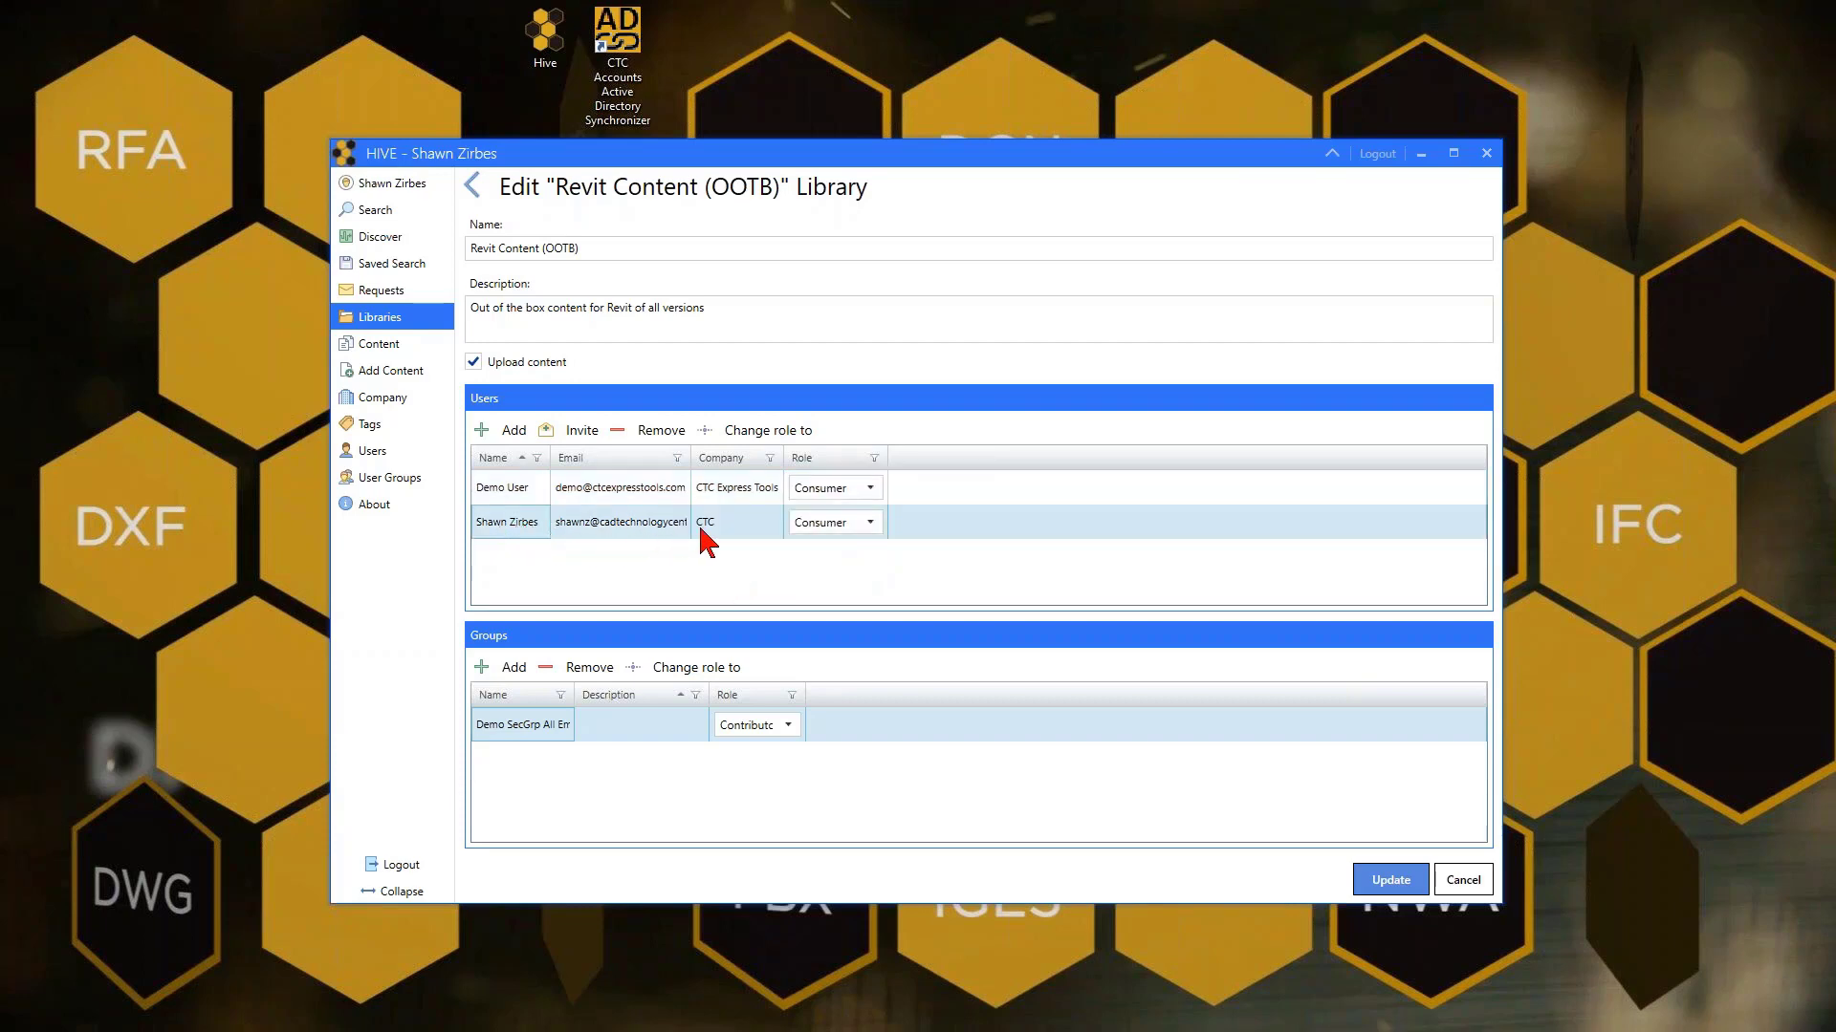
click(866, 525)
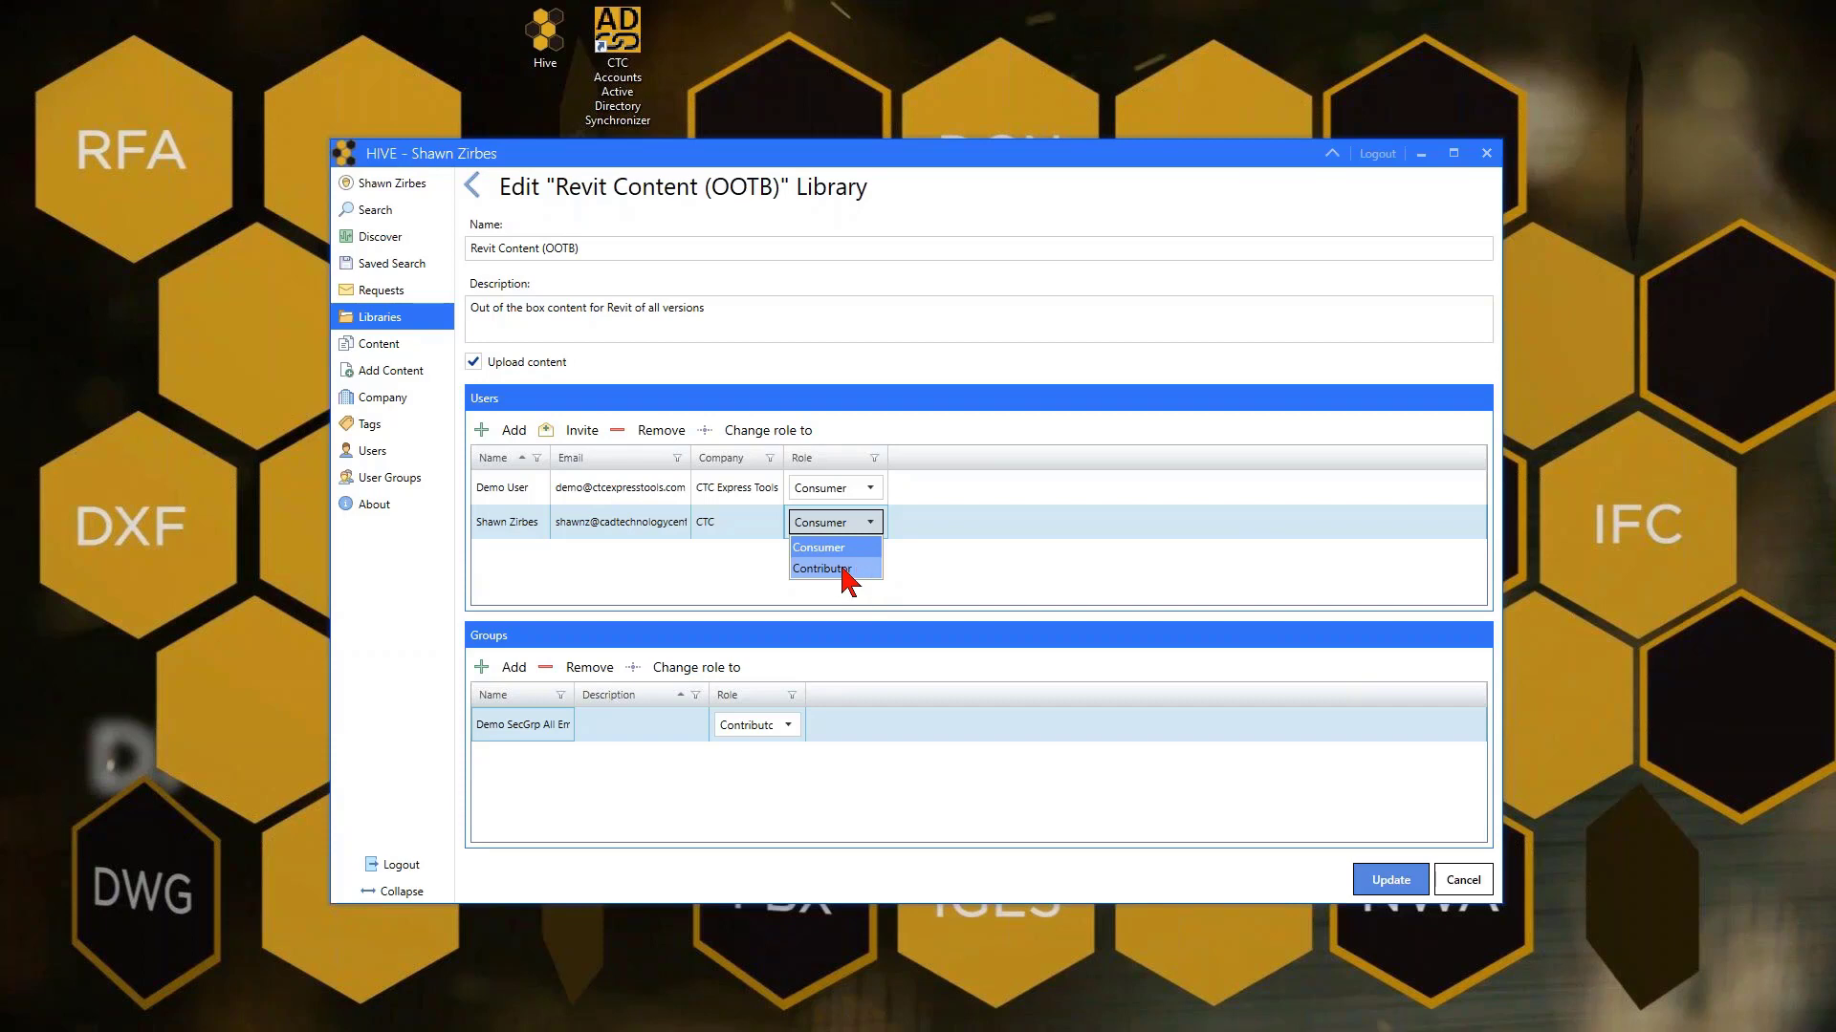
click(910, 587)
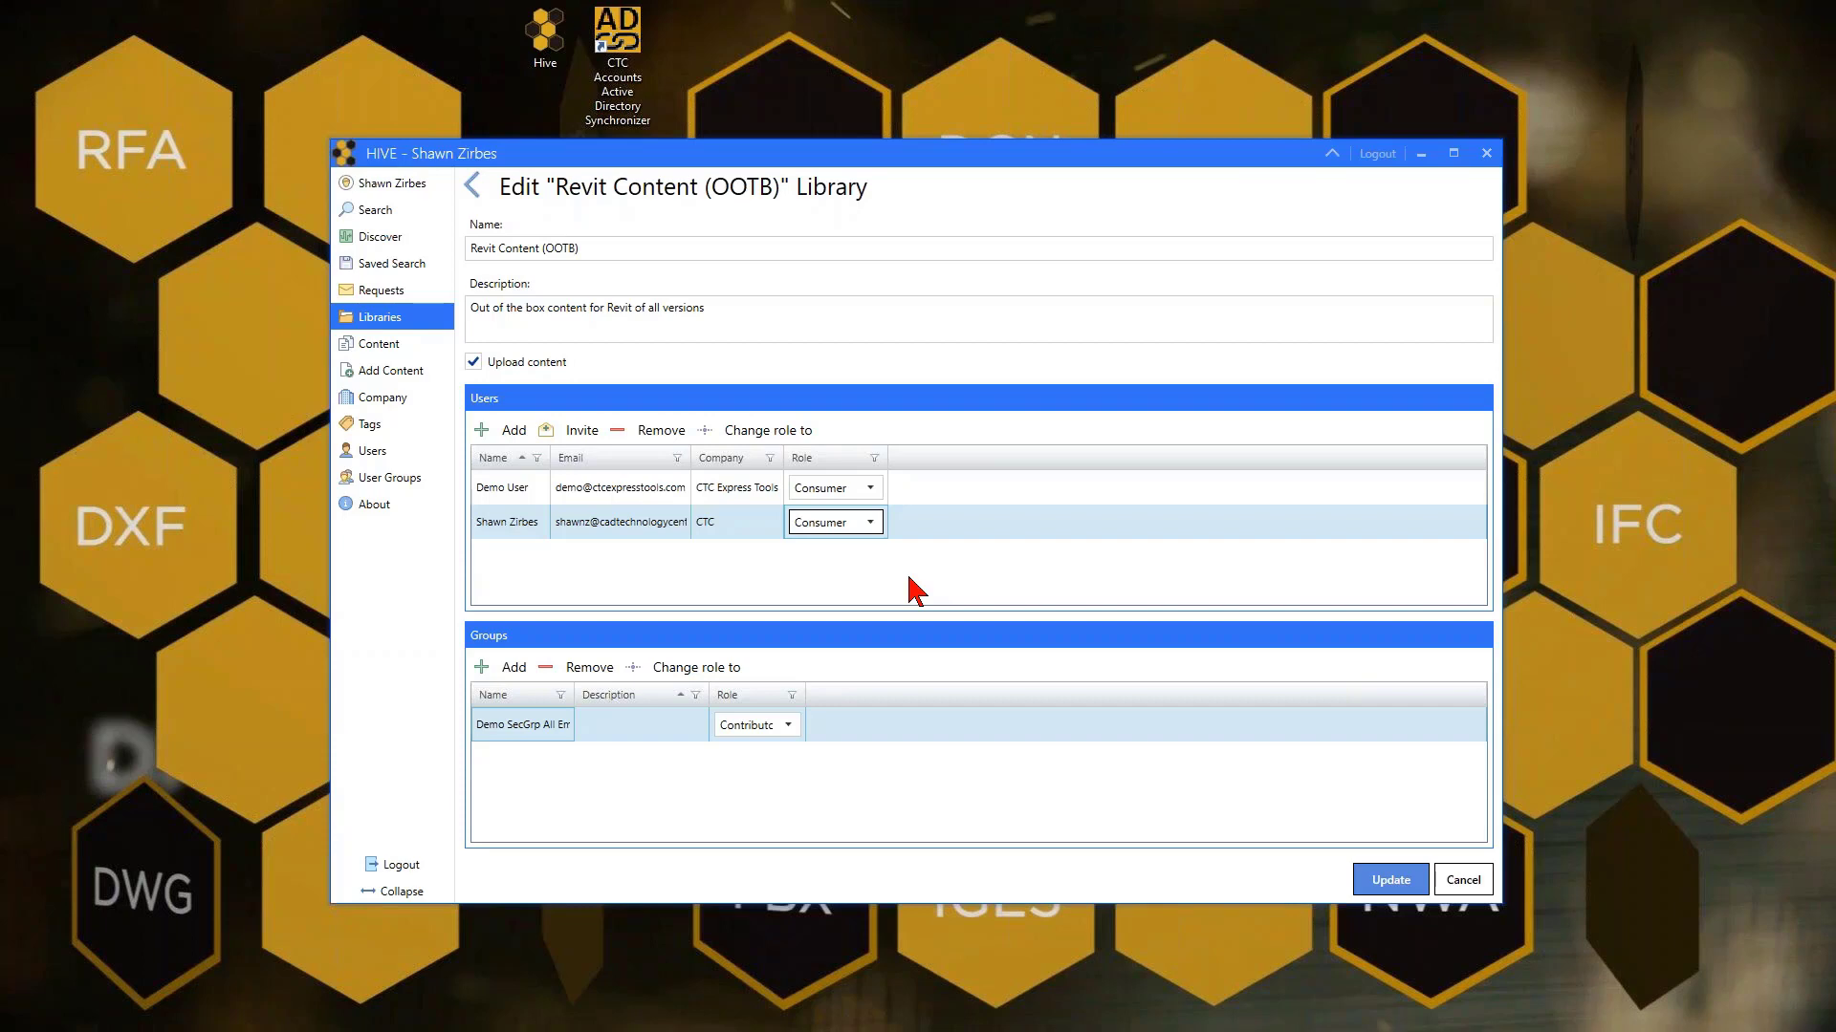
click(869, 526)
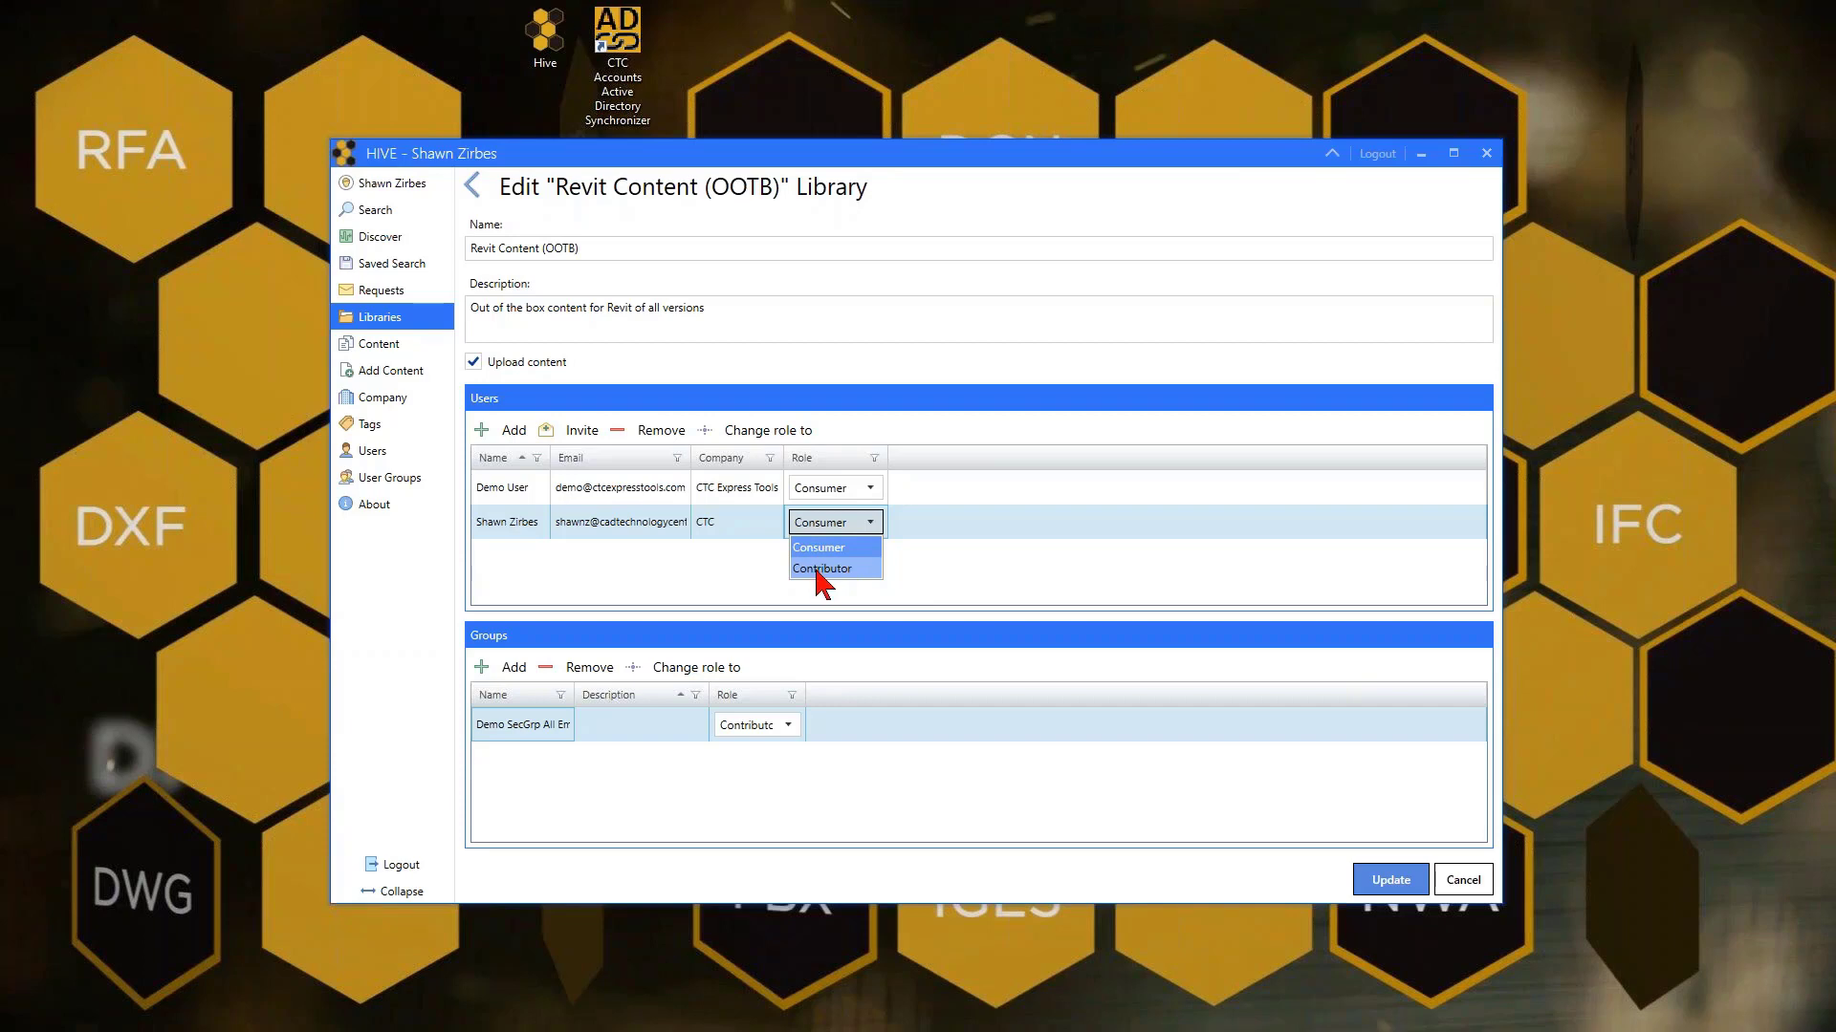
click(707, 570)
click(830, 524)
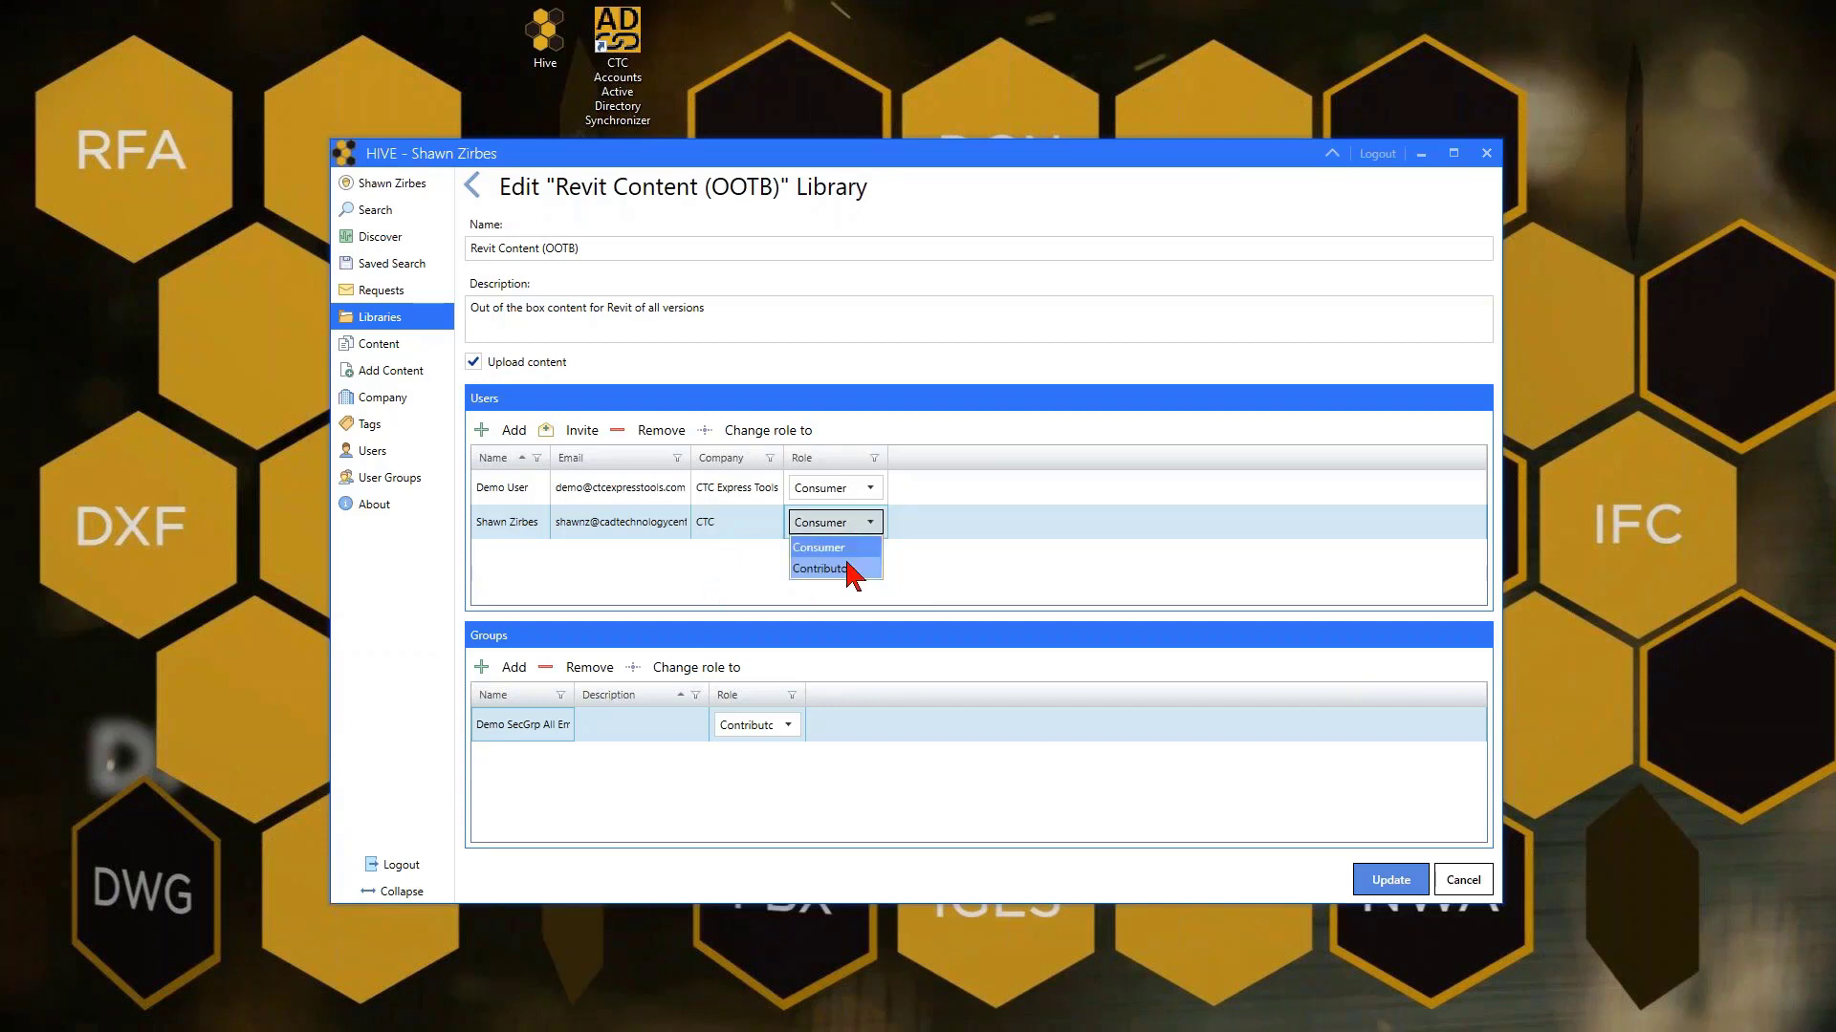
click(736, 588)
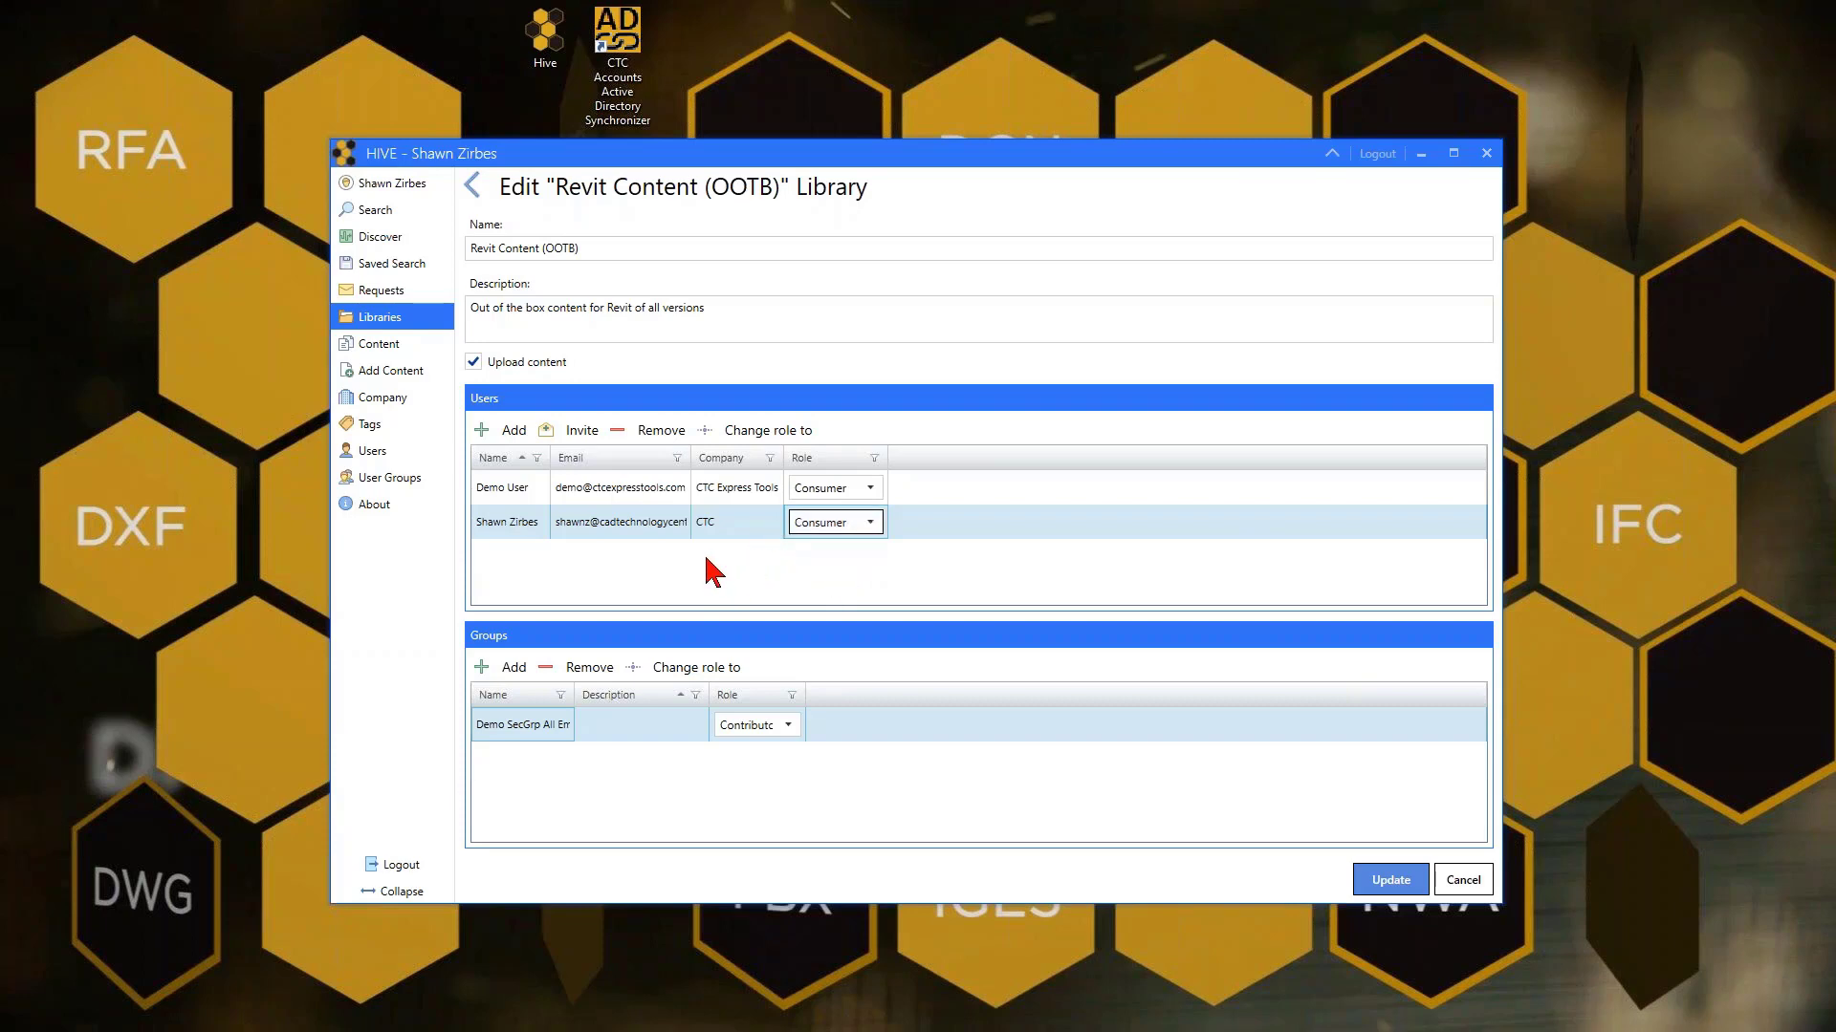
click(397, 455)
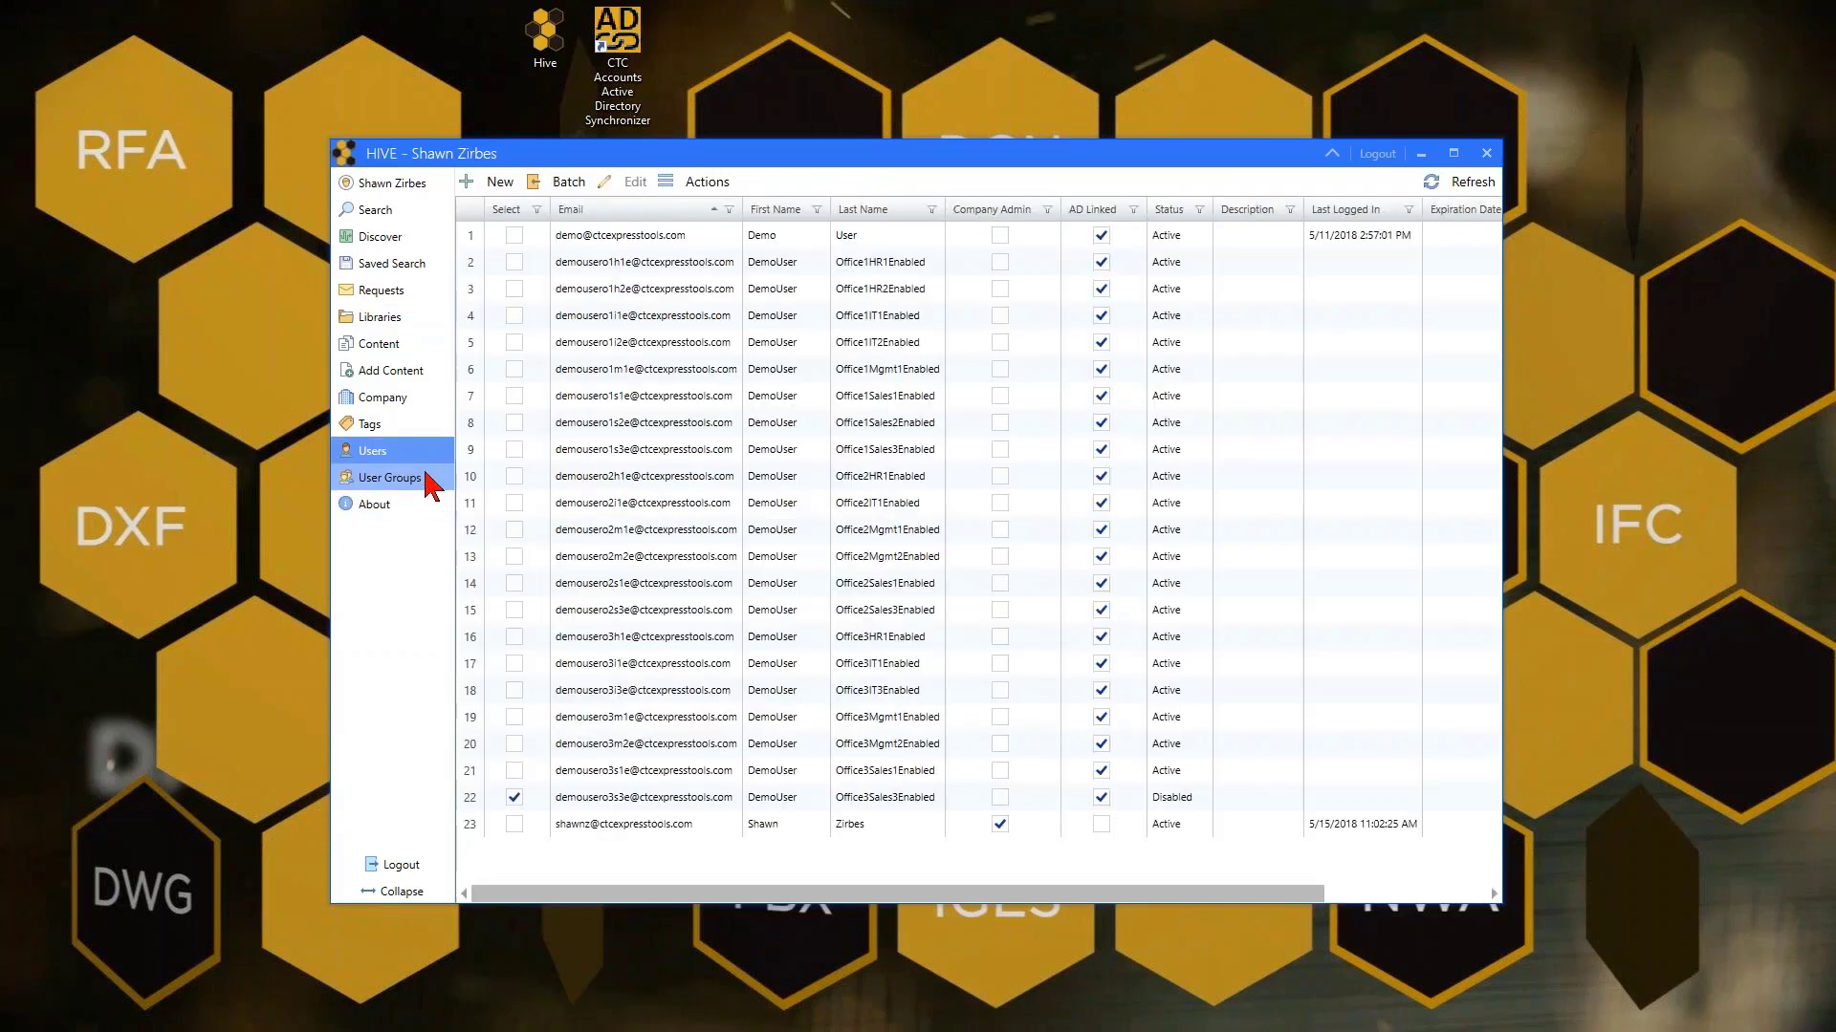
click(491, 189)
Enter the new user's e-mail address, first name Outside and last name User
click(506, 256)
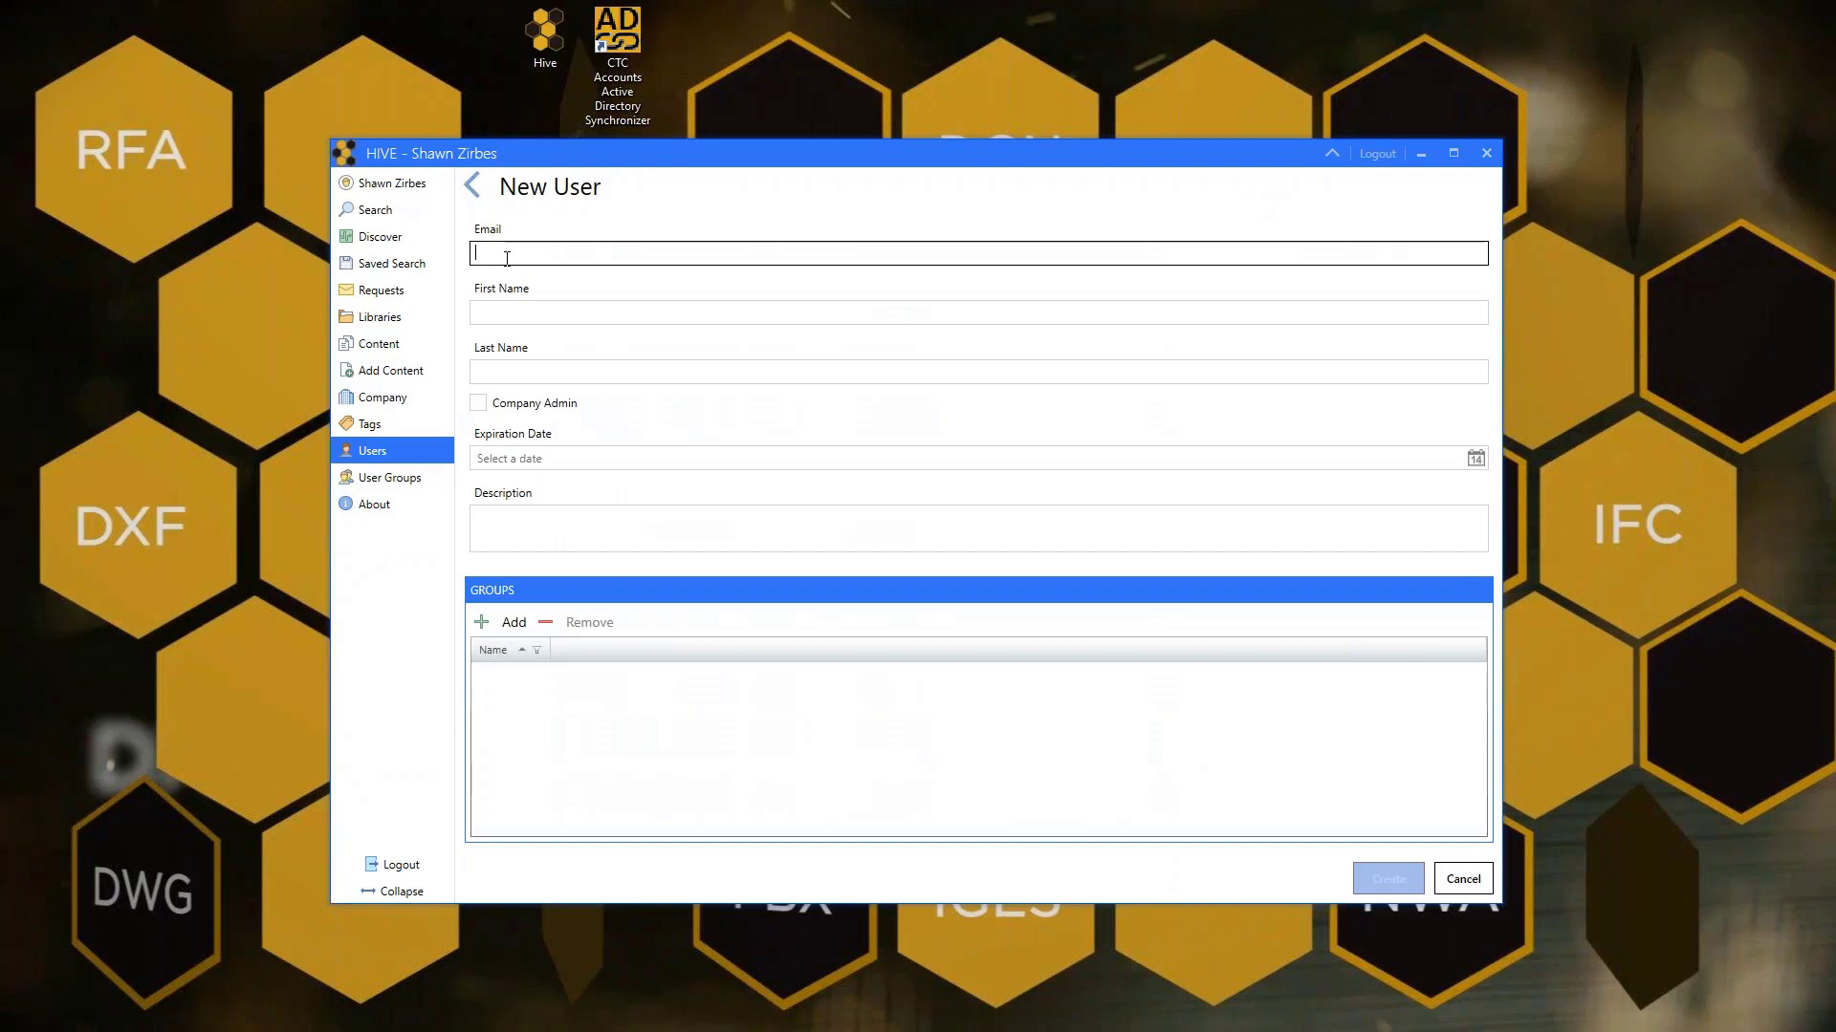
click(577, 311)
text(Outside)
key(Tab)
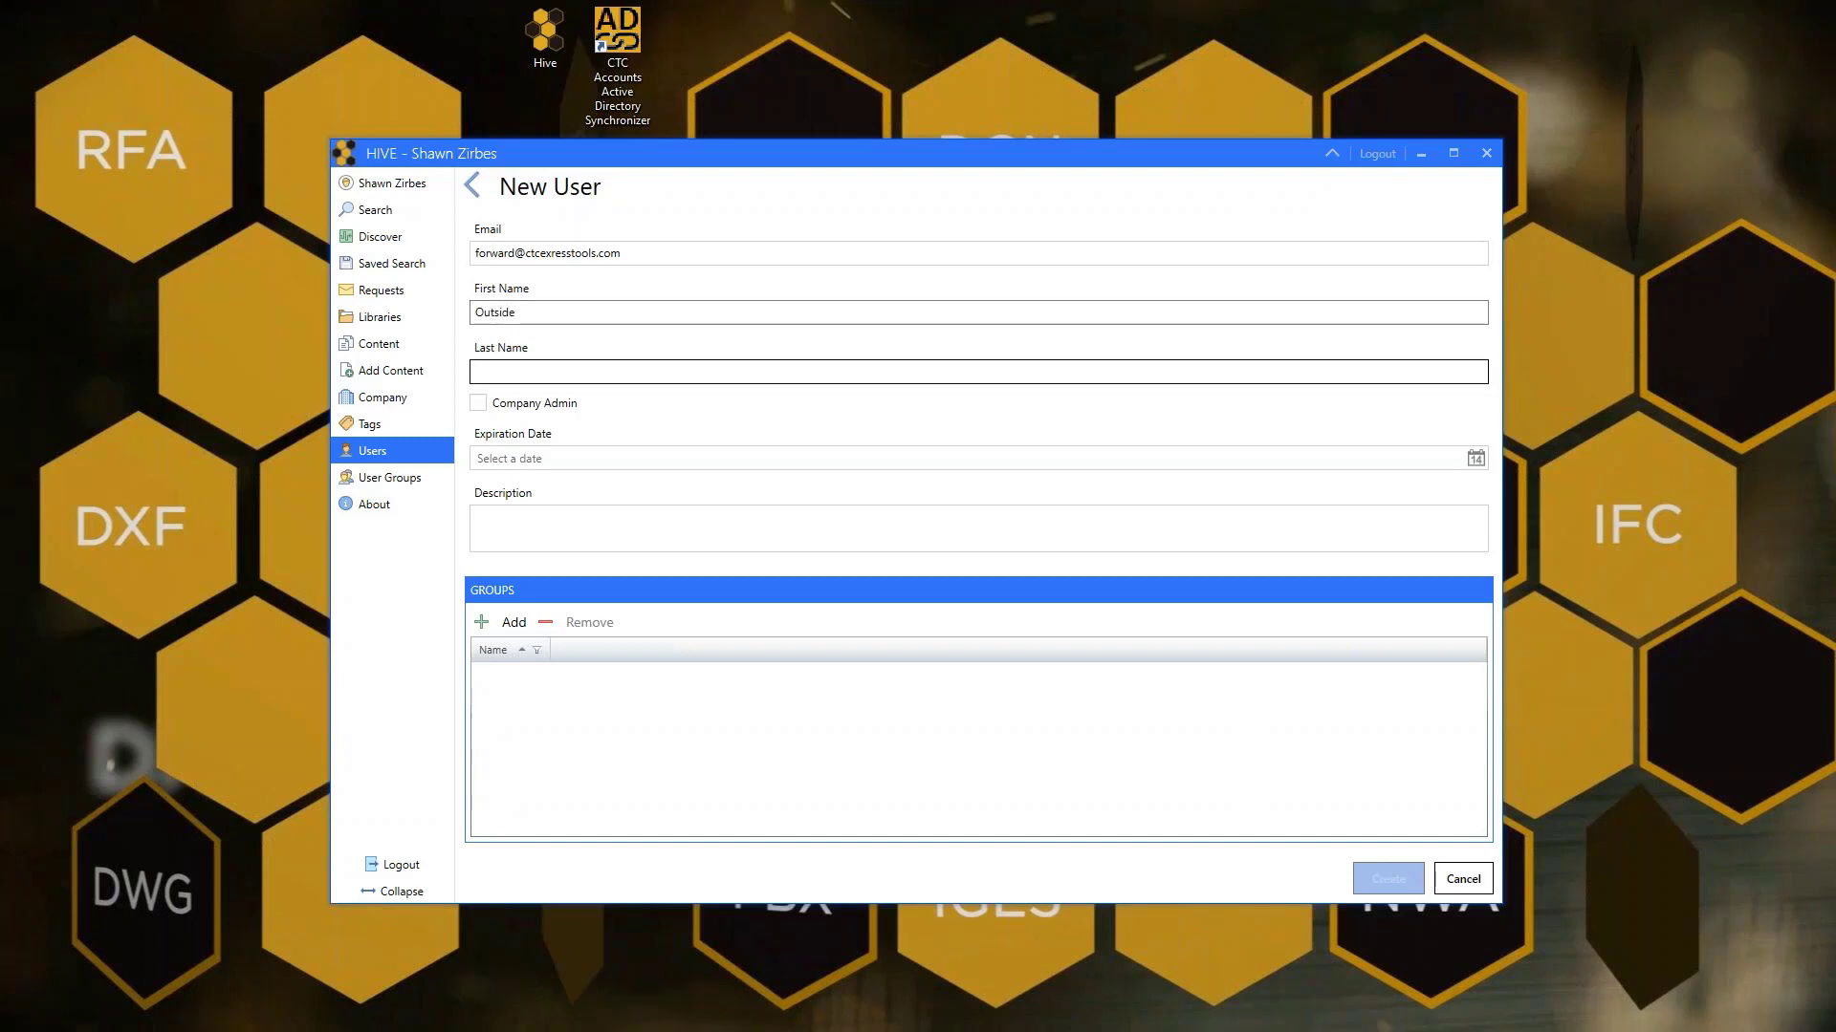
text(User)
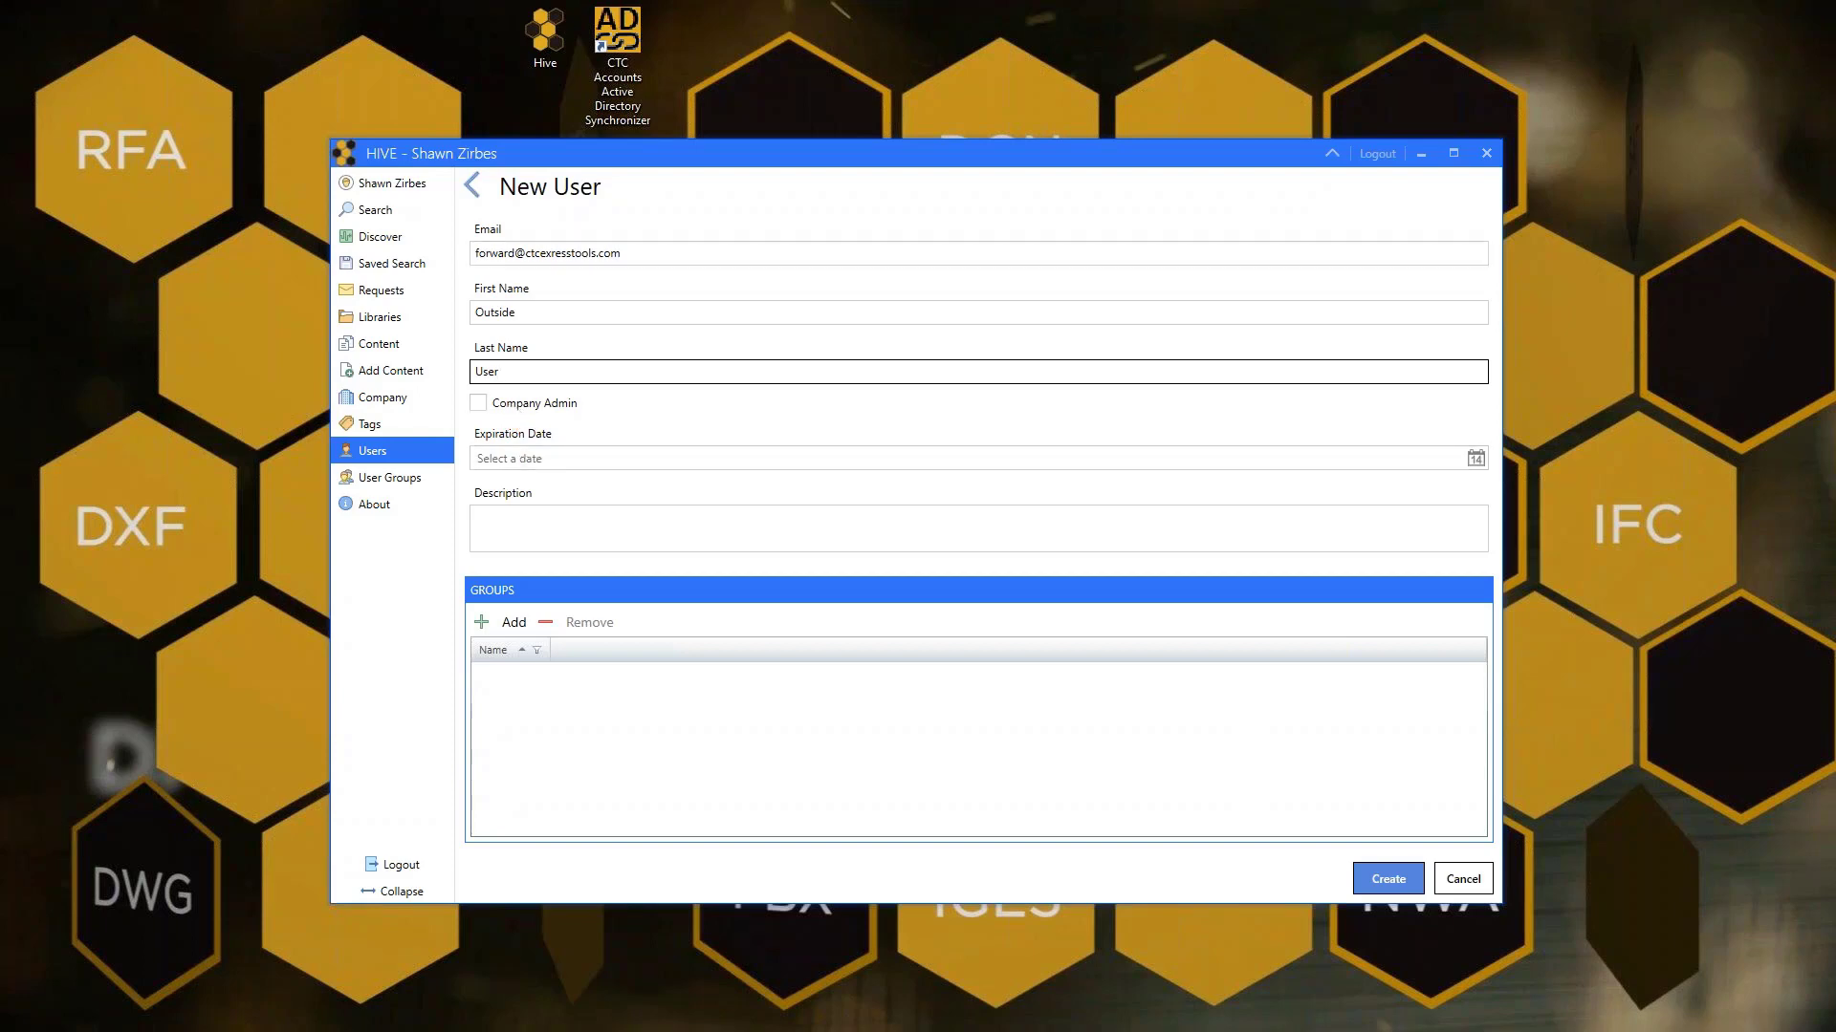
drag(515, 254, 476, 254)
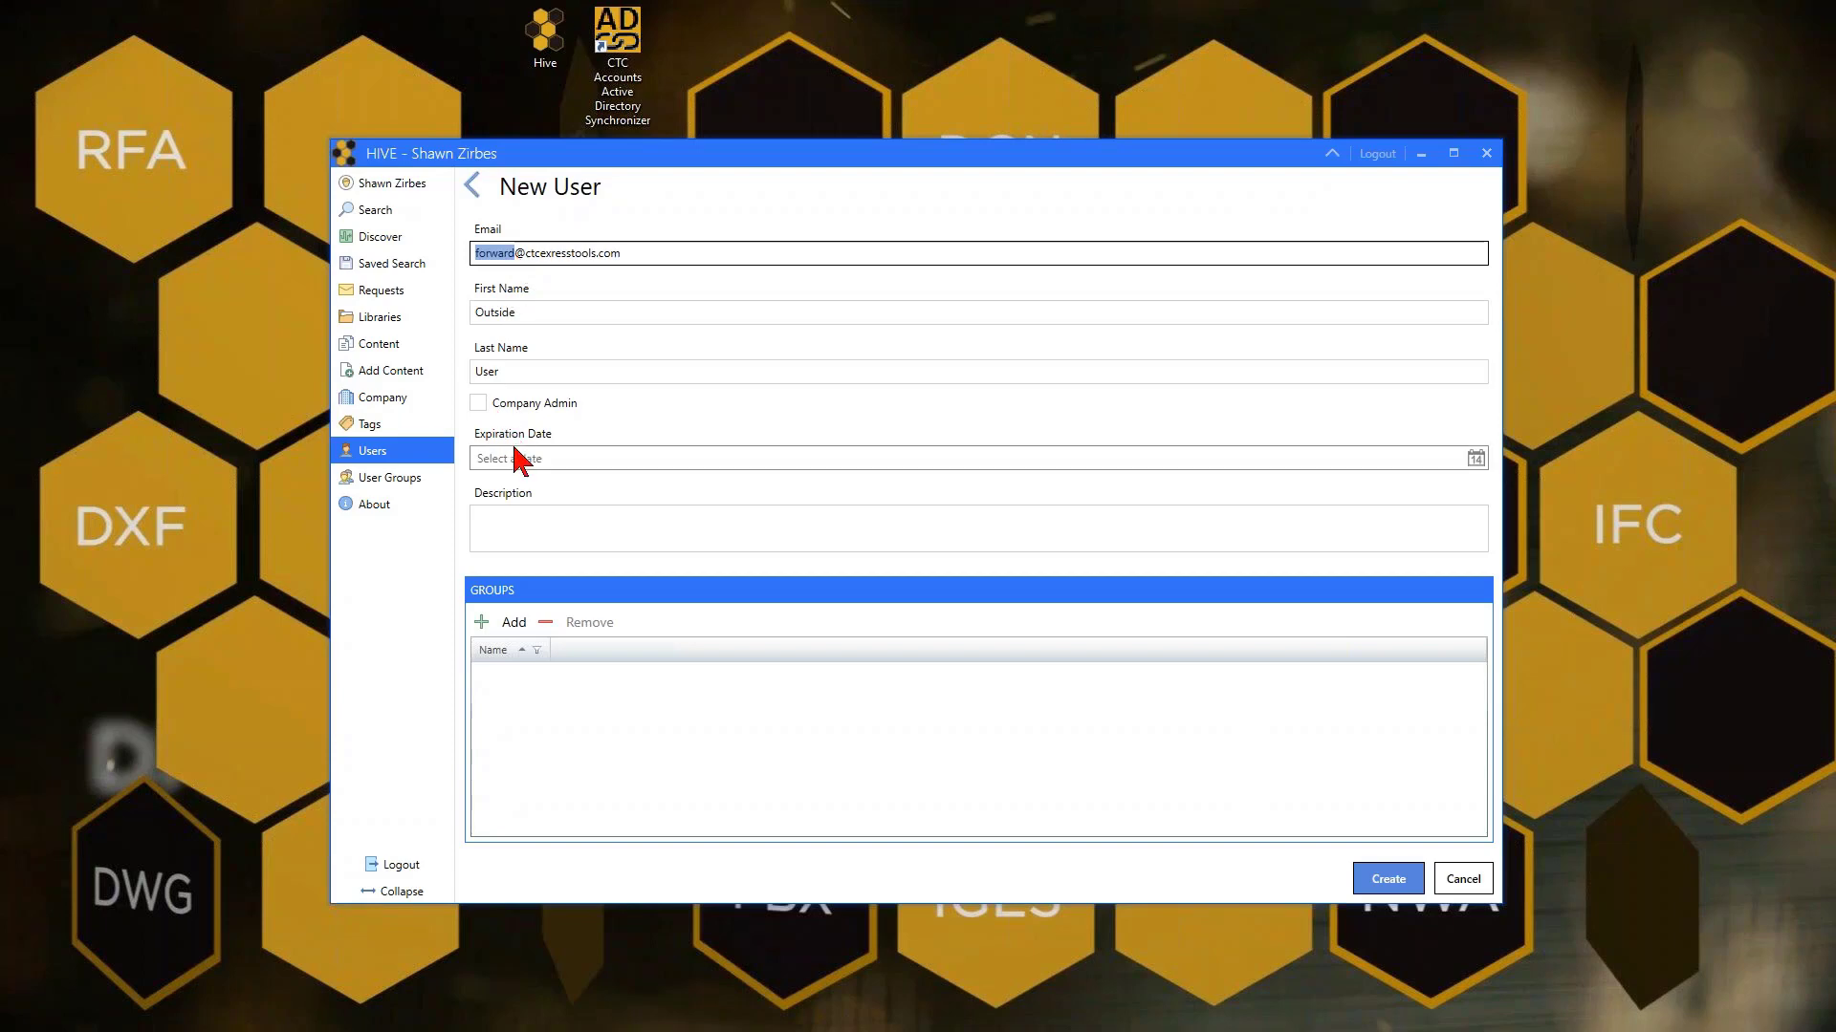
Set the expiration date to 5/29/2018 using the calendar picker
click(547, 458)
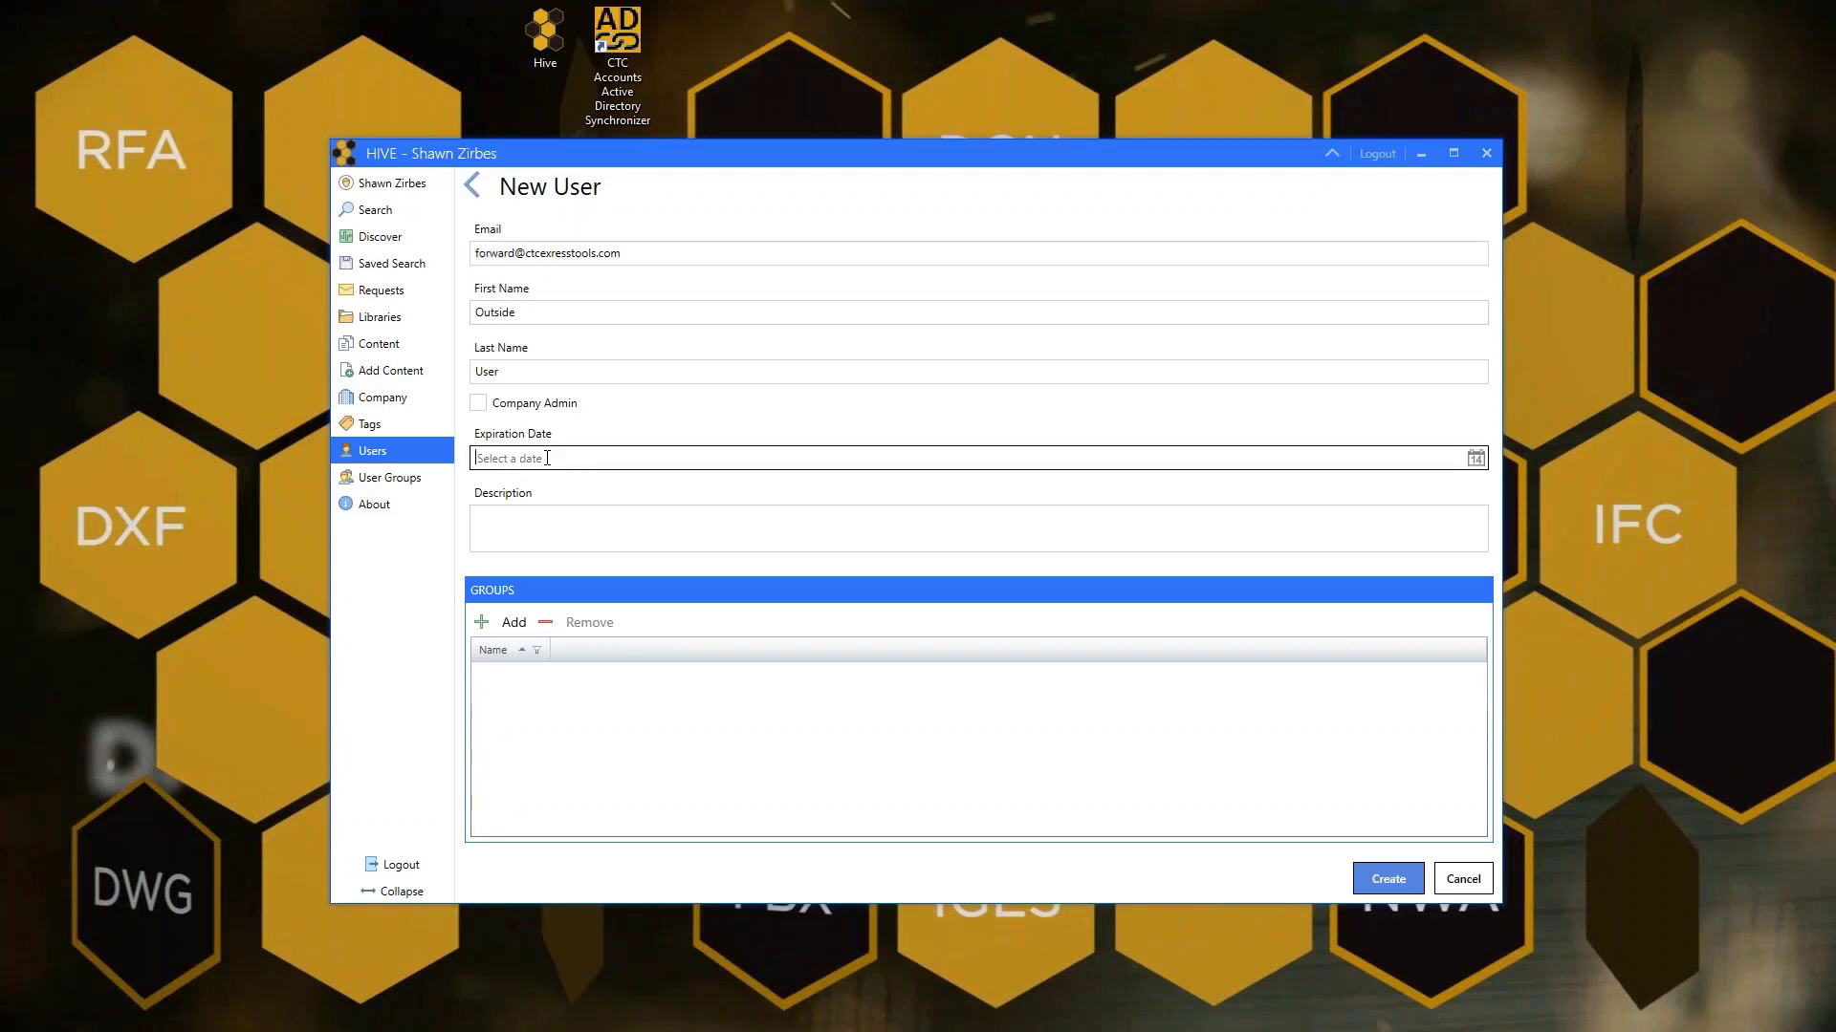
click(1475, 459)
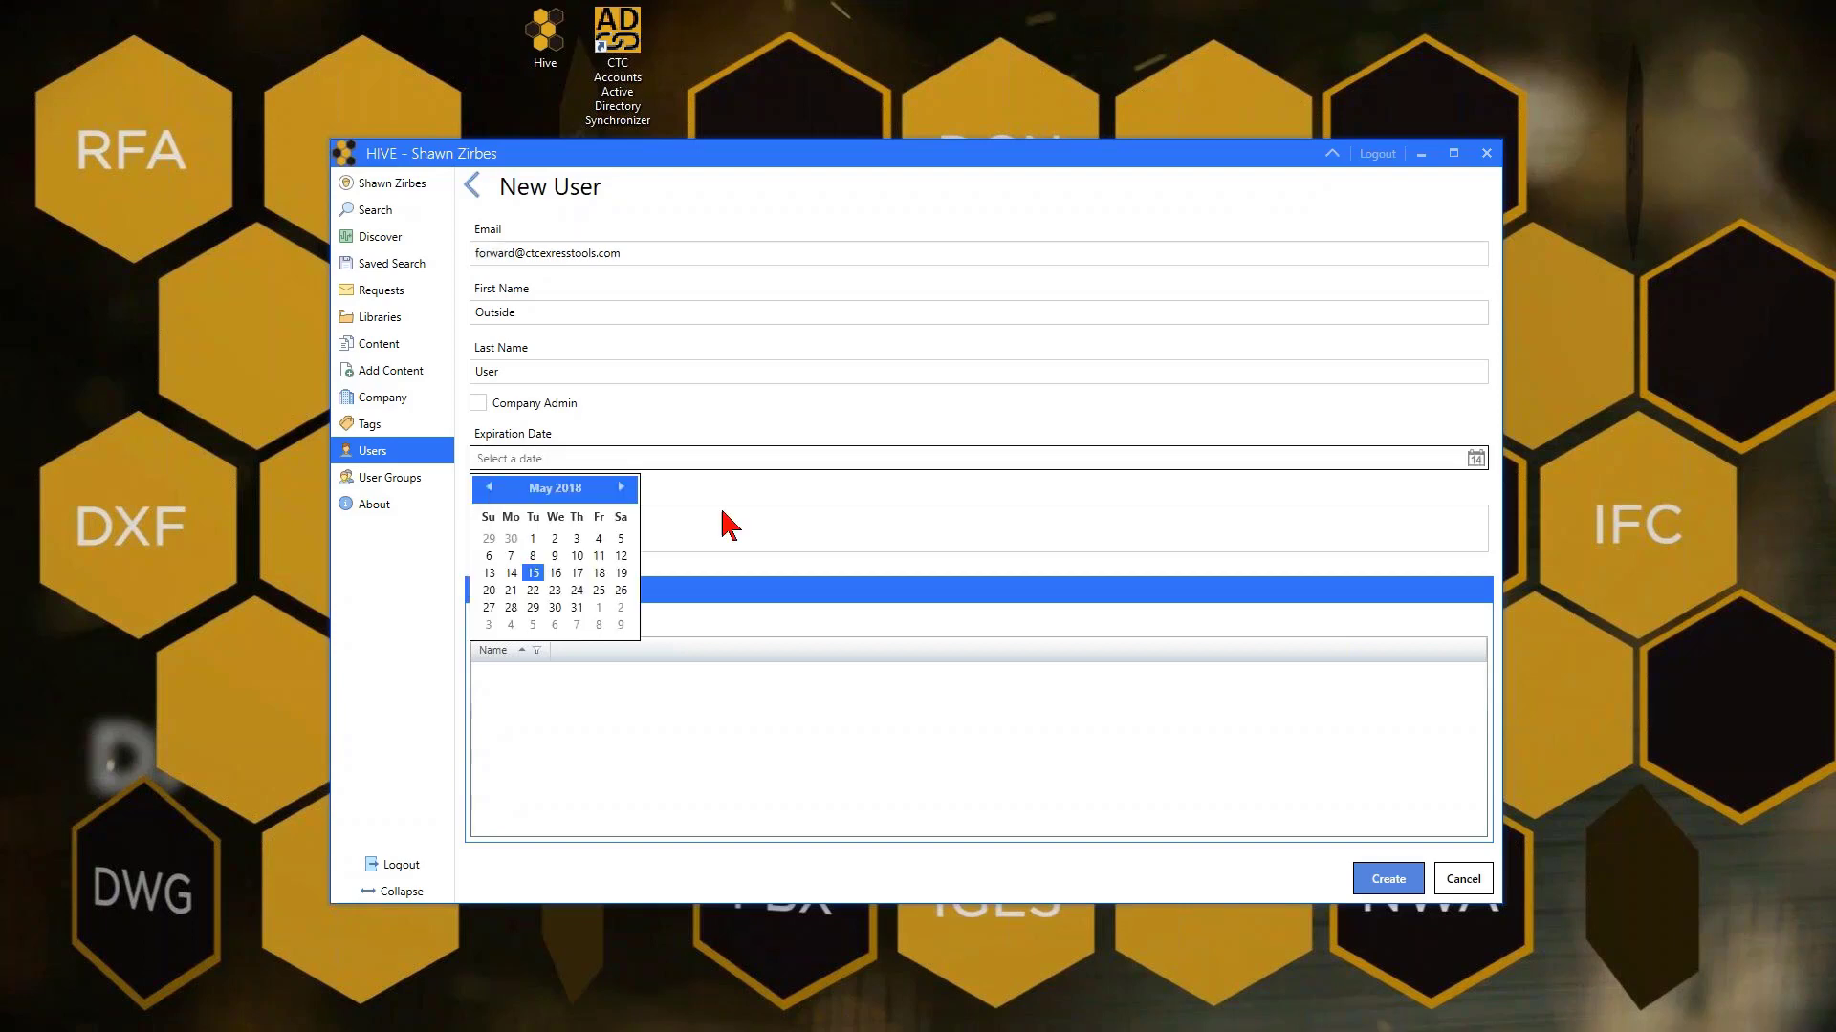
click(535, 608)
drag(529, 458, 466, 461)
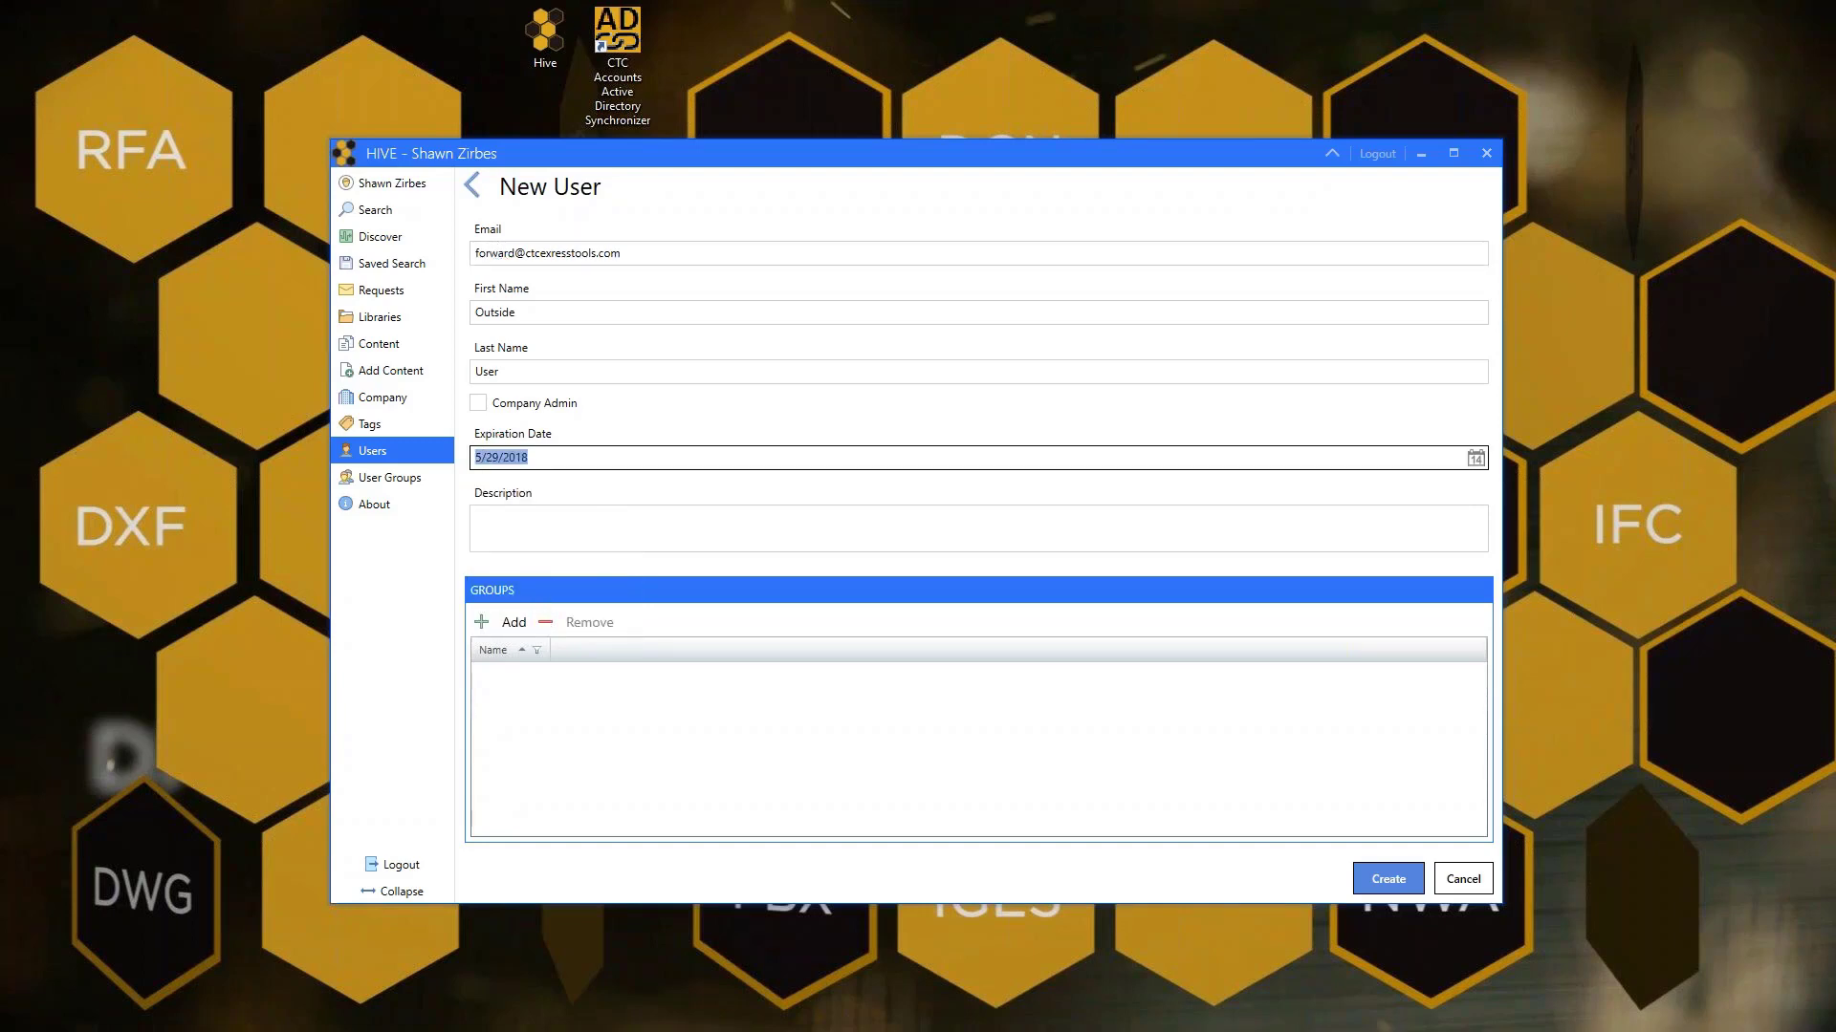
drag(538, 457, 465, 459)
click(483, 516)
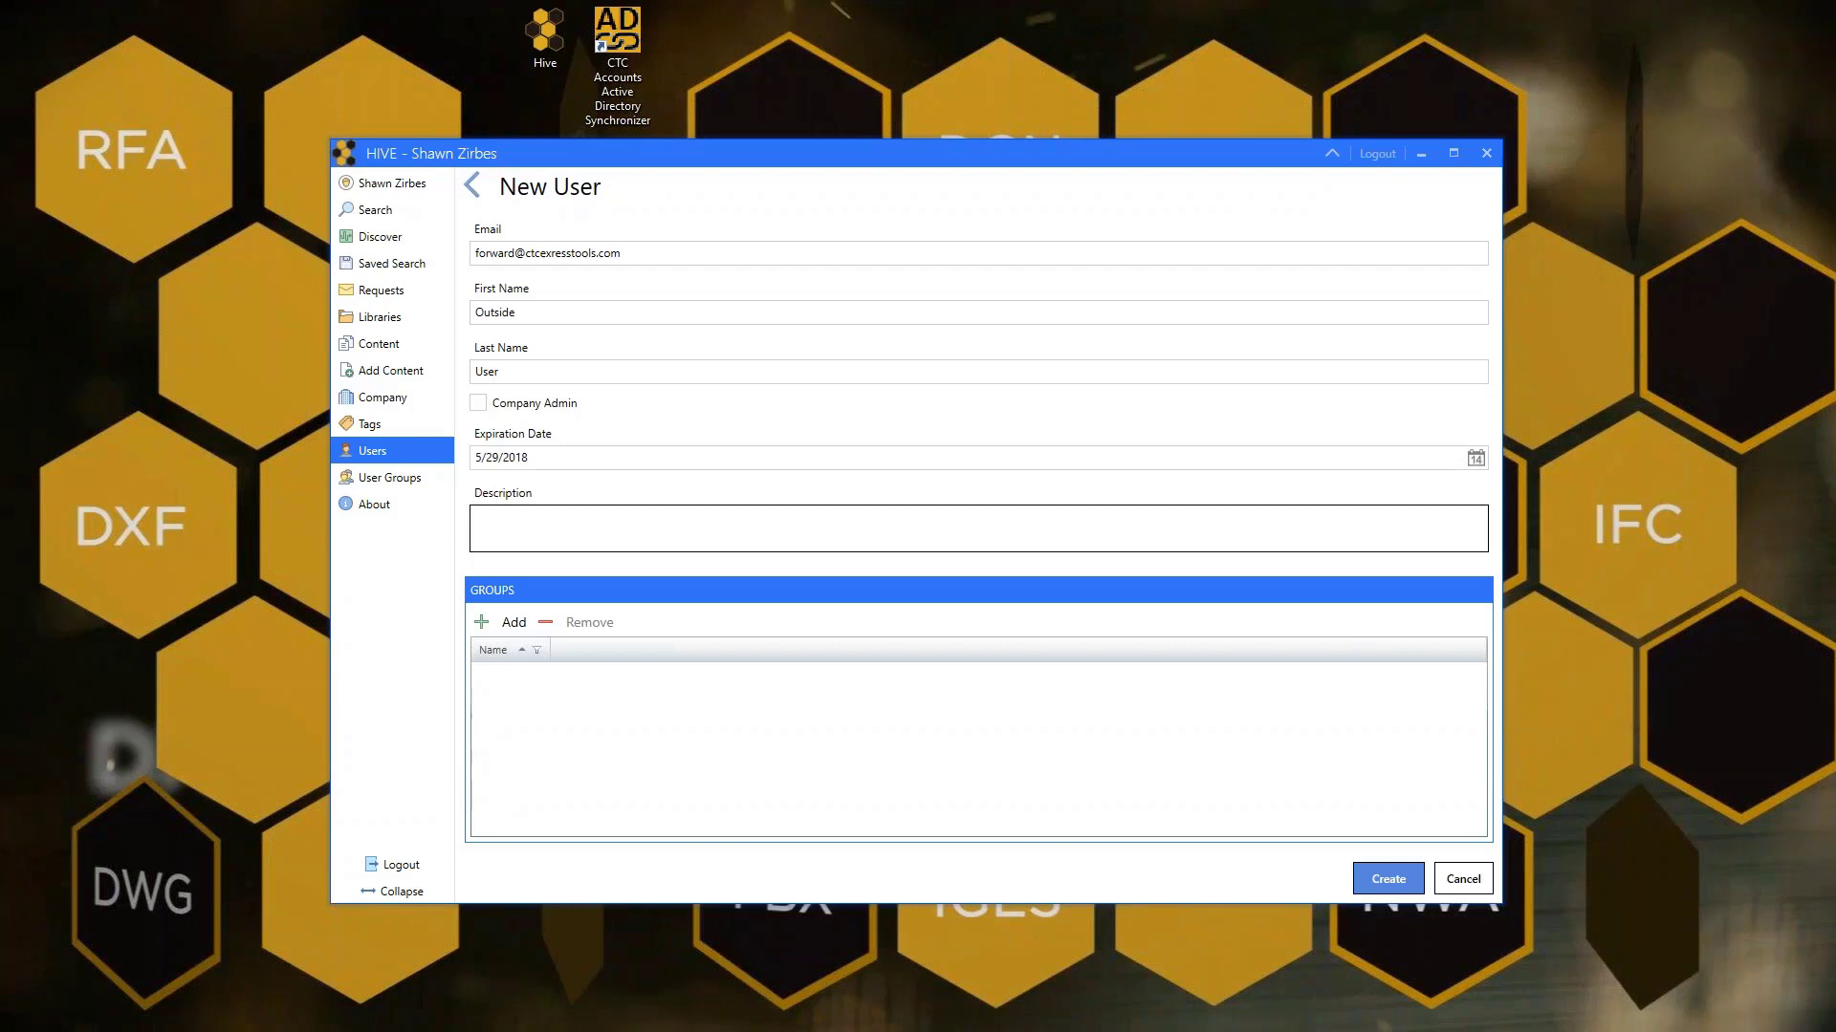
Create the Outside User account, inserting the missing 'p' in the e-mail domain after the error
click(512, 624)
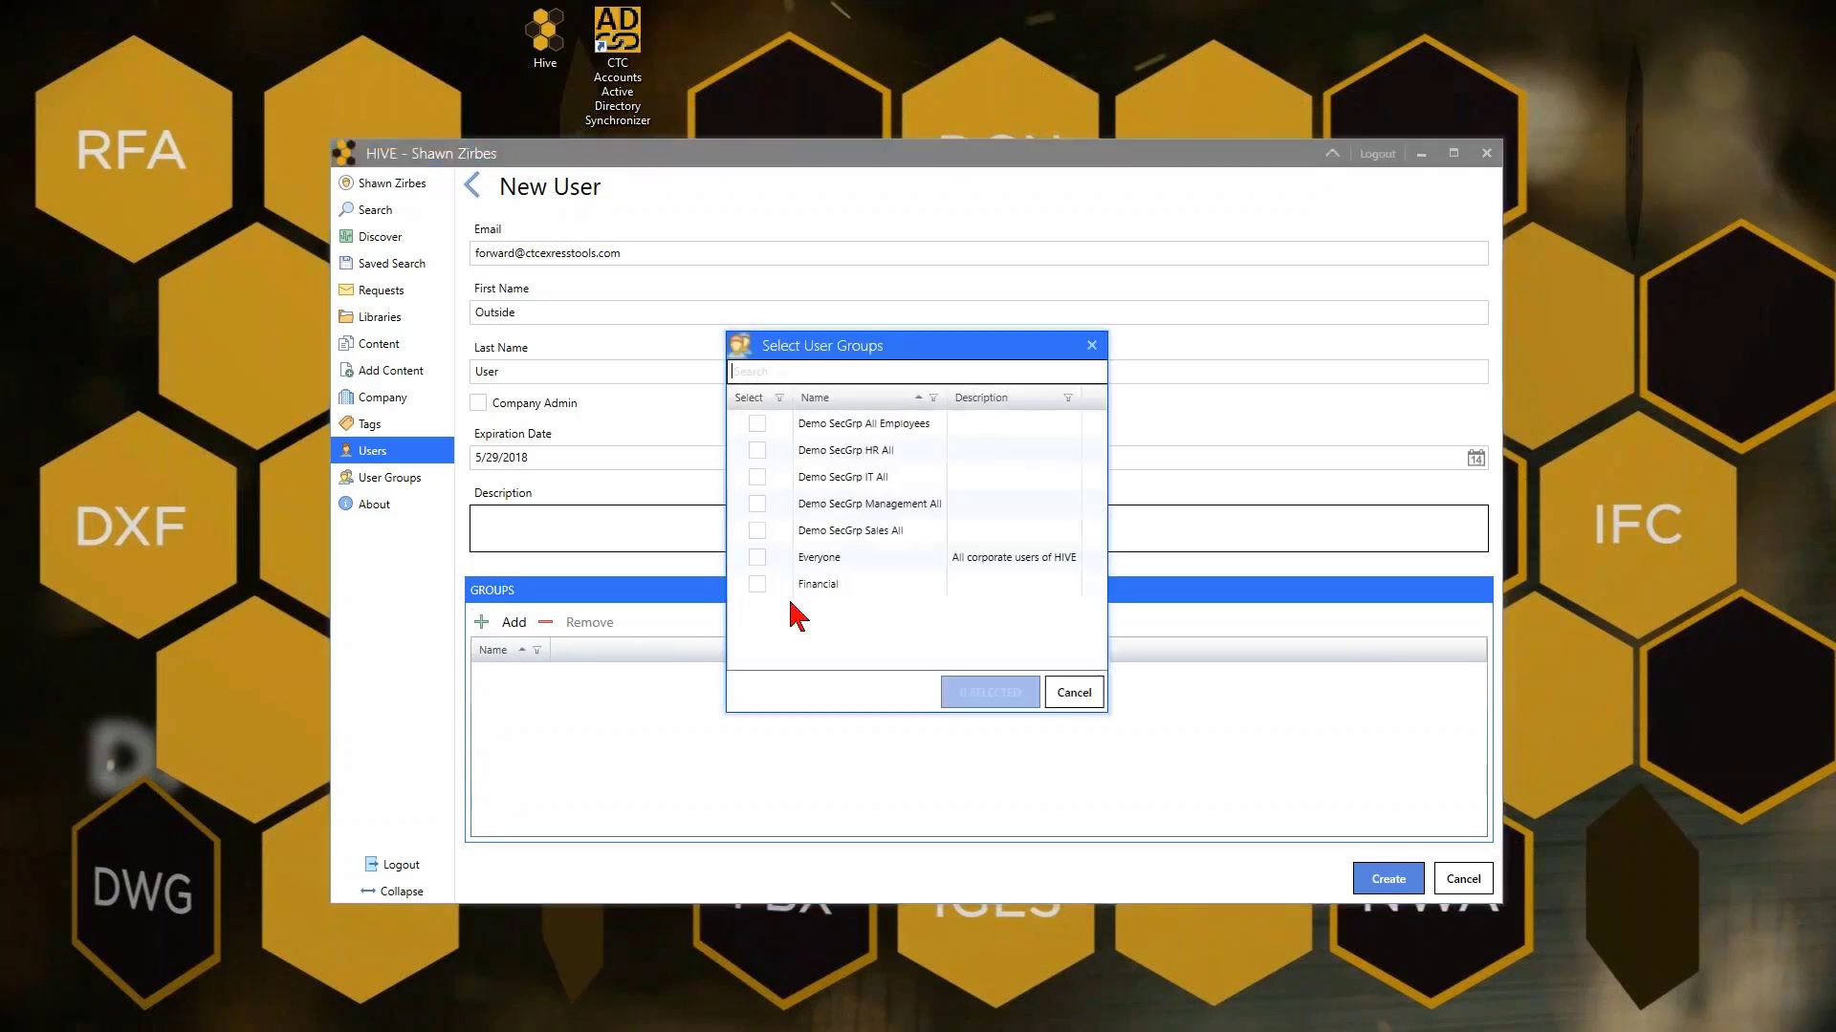
click(1065, 695)
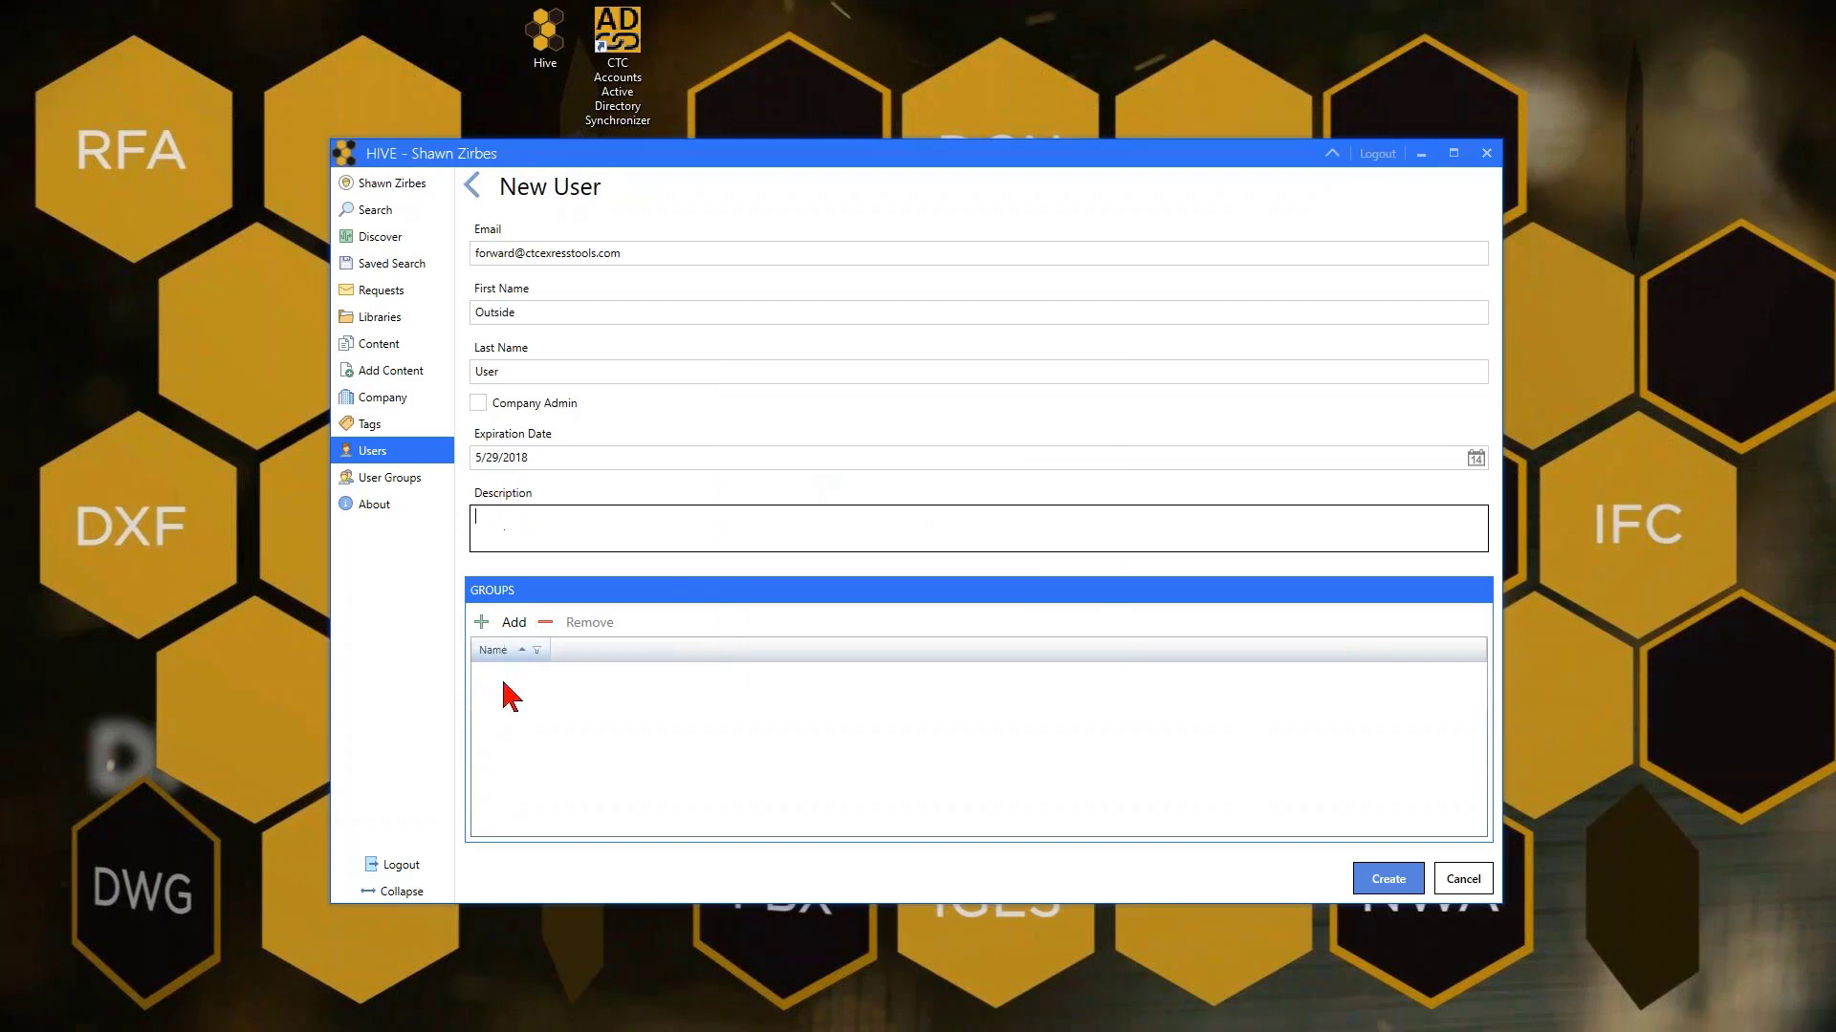
click(1376, 880)
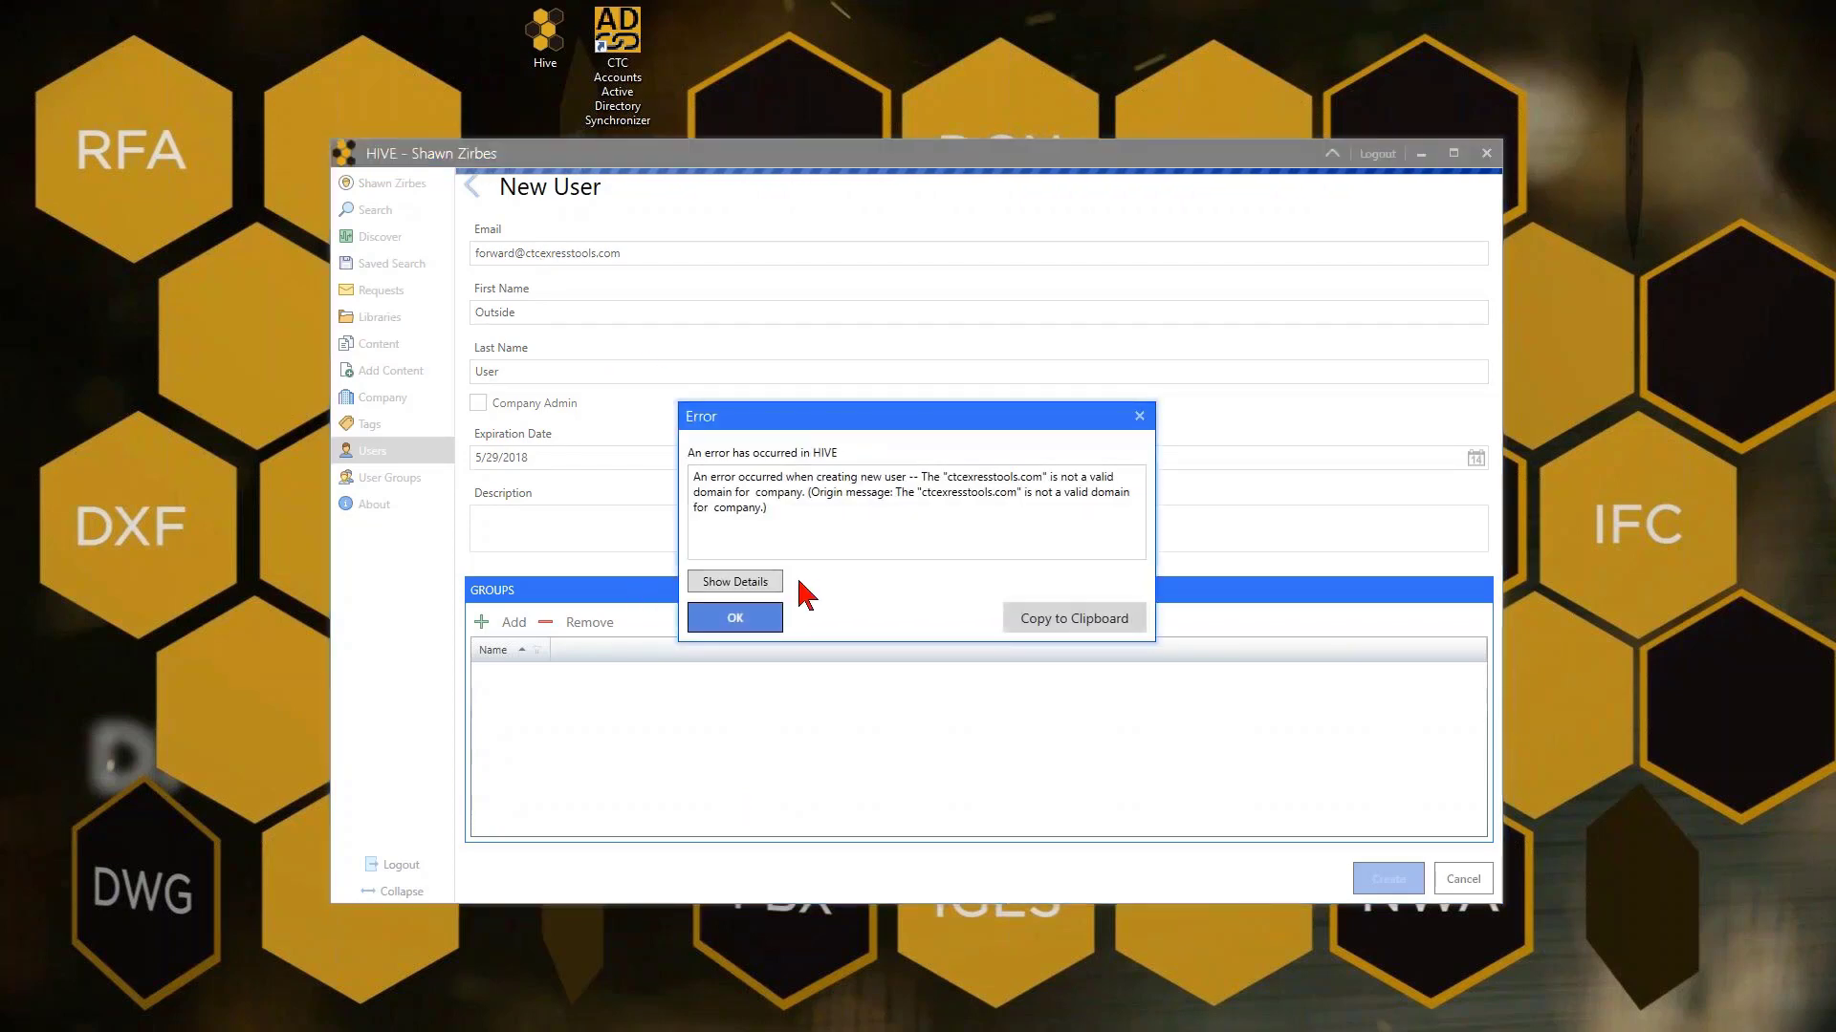
click(755, 620)
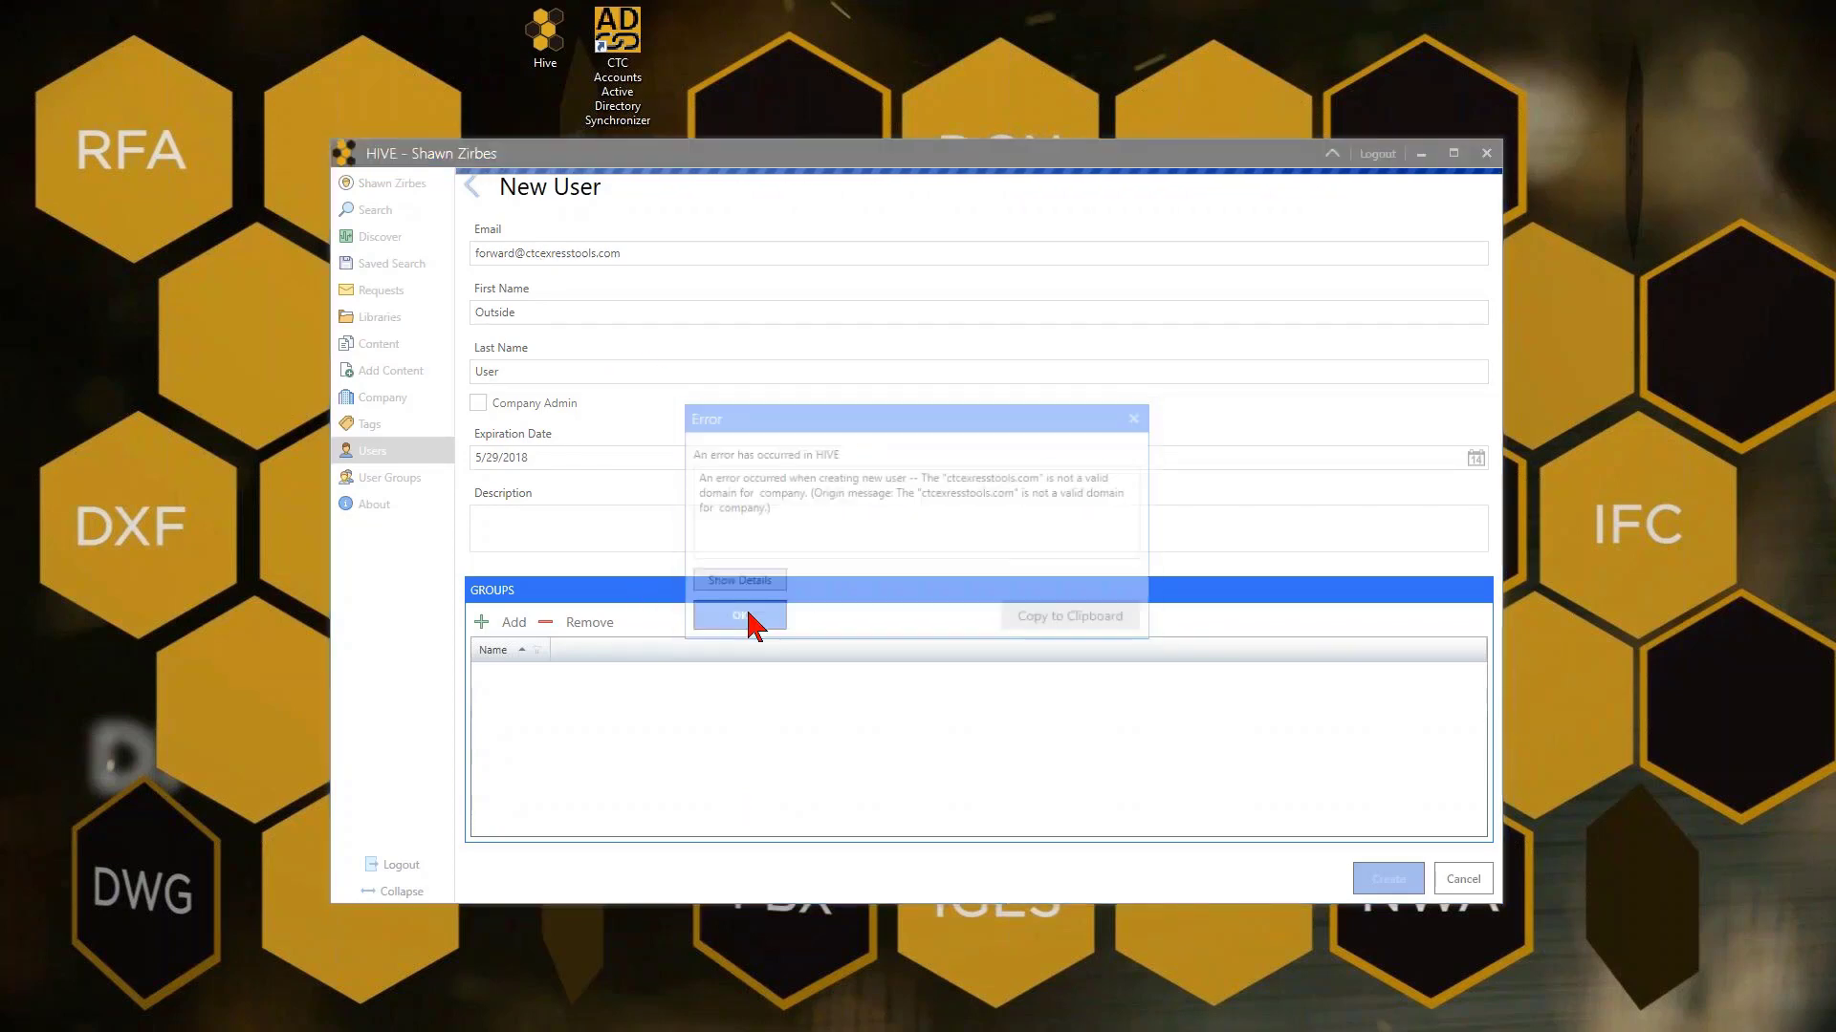
click(553, 255)
text(p)
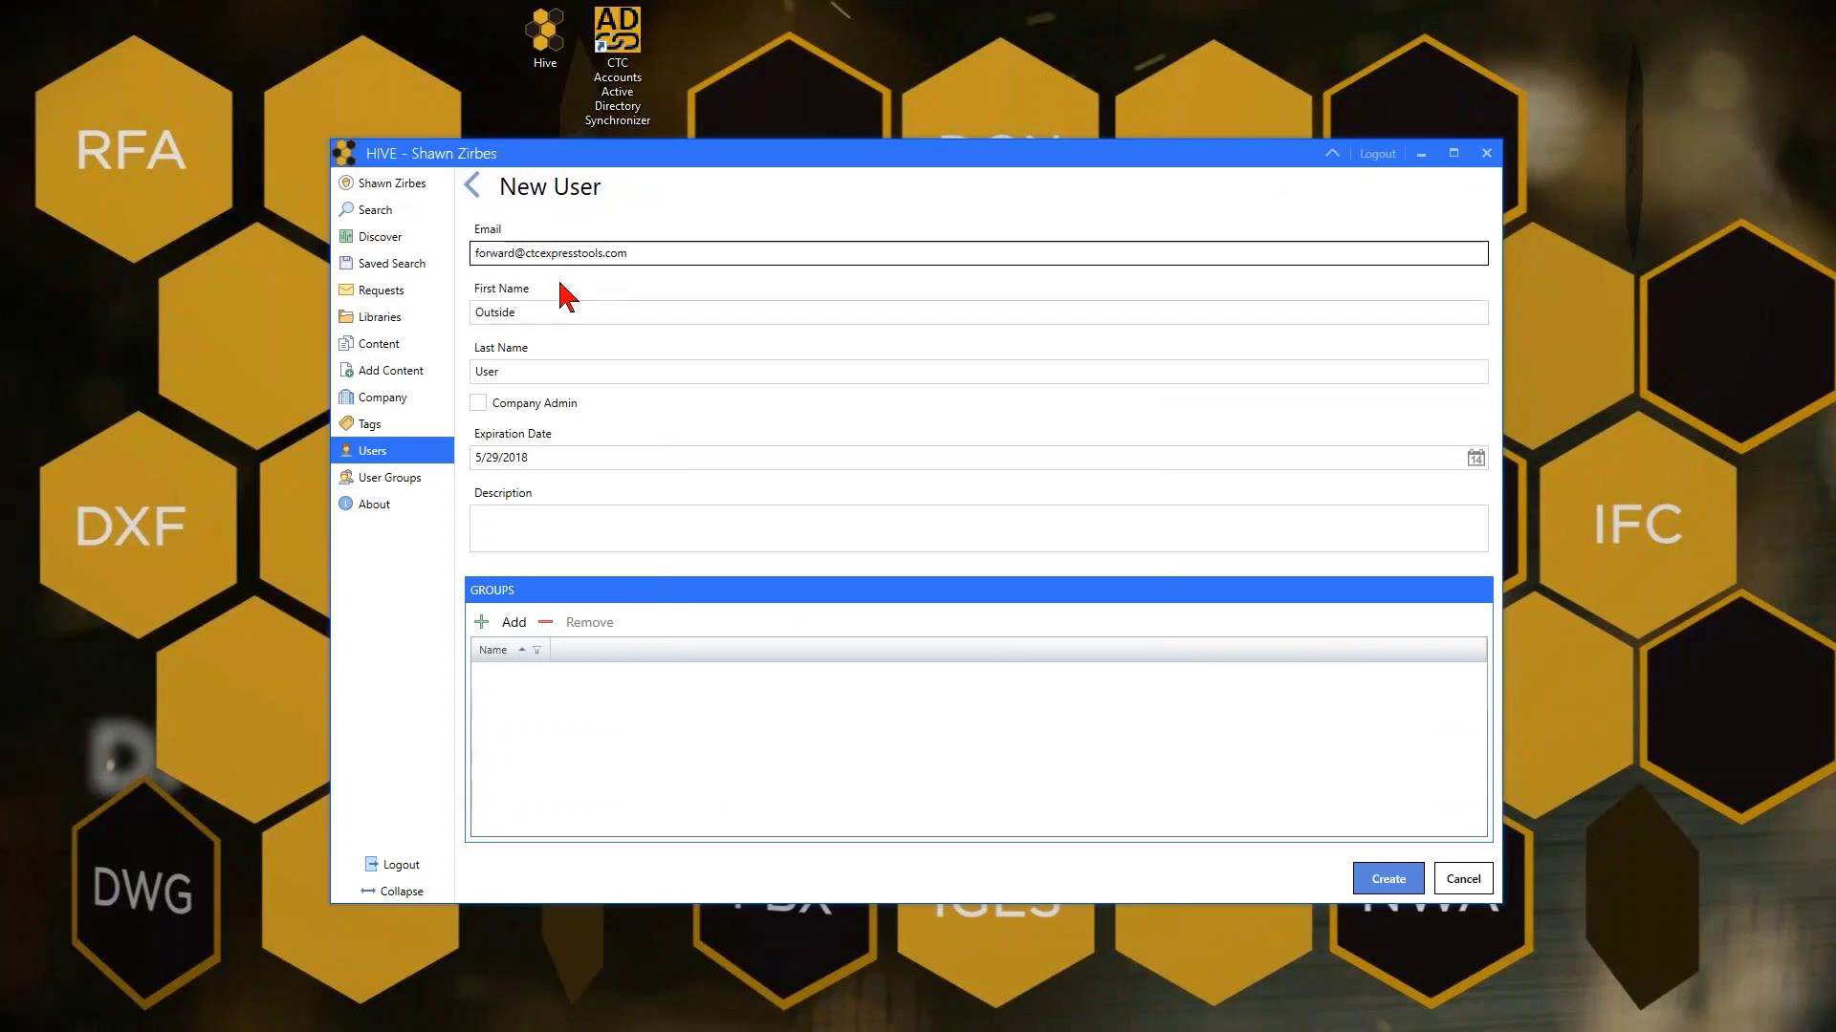
drag(628, 254, 524, 251)
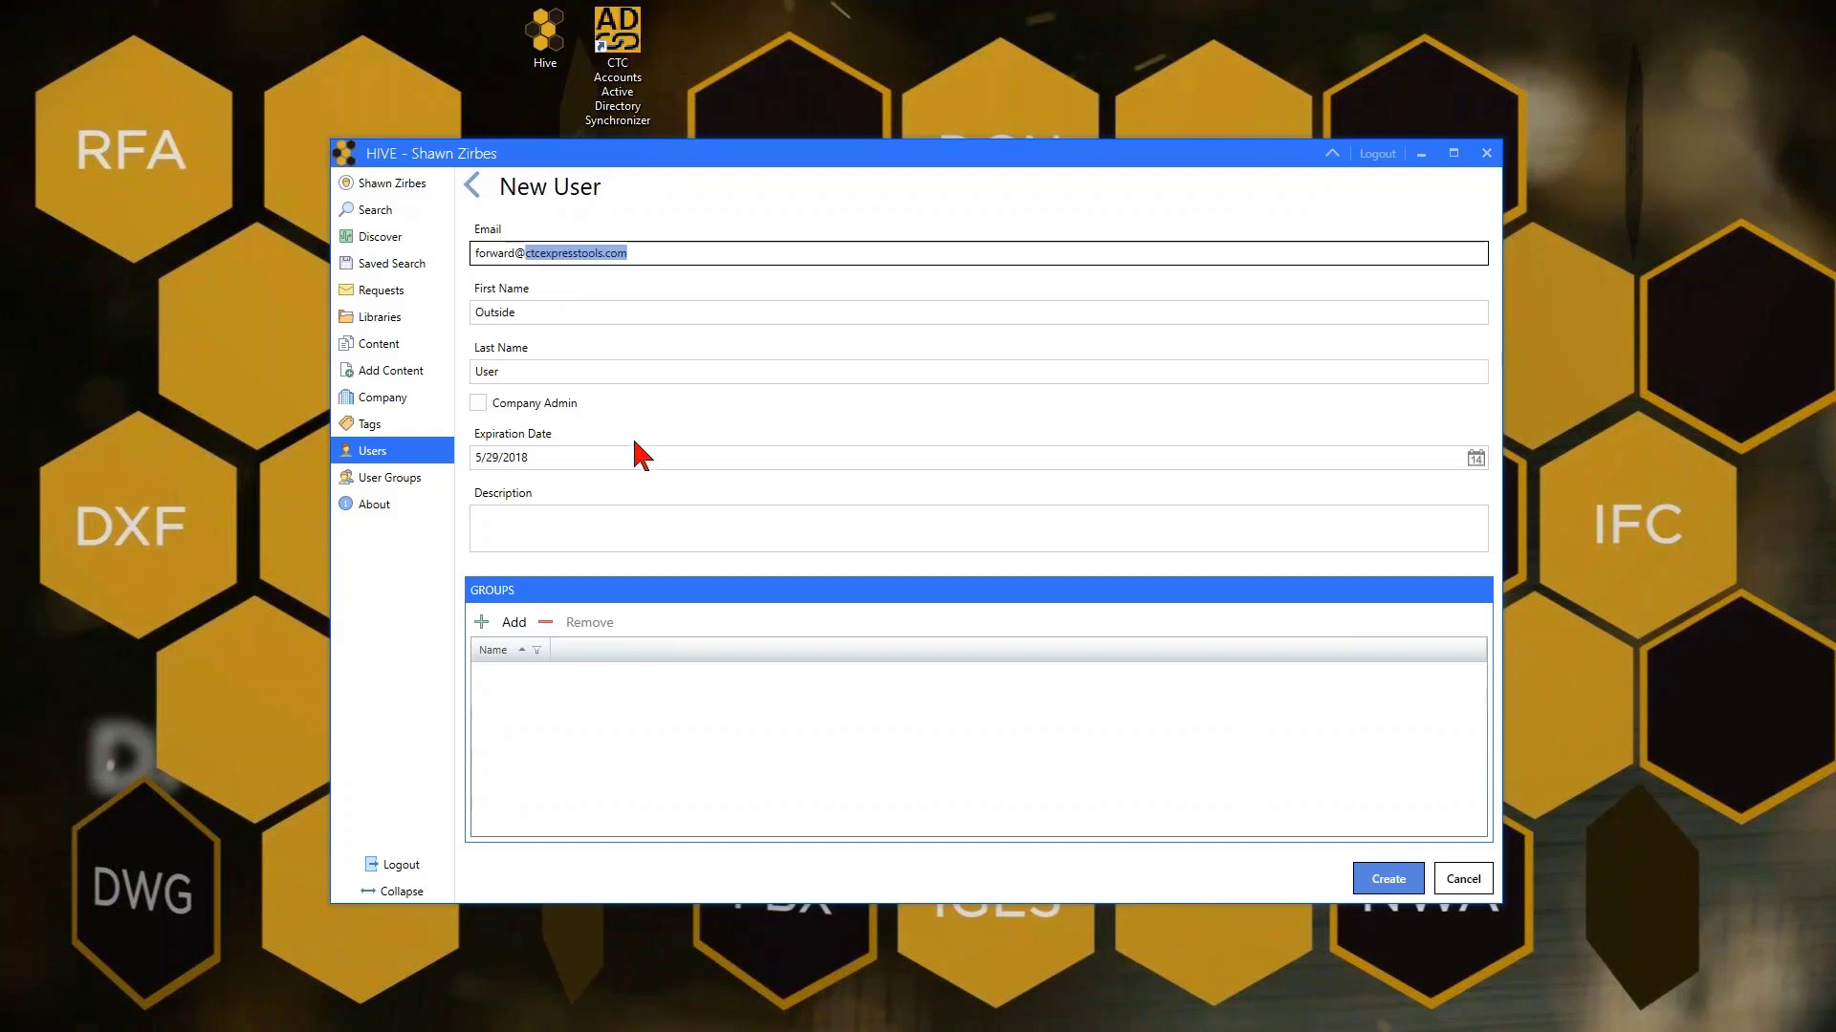
click(1367, 884)
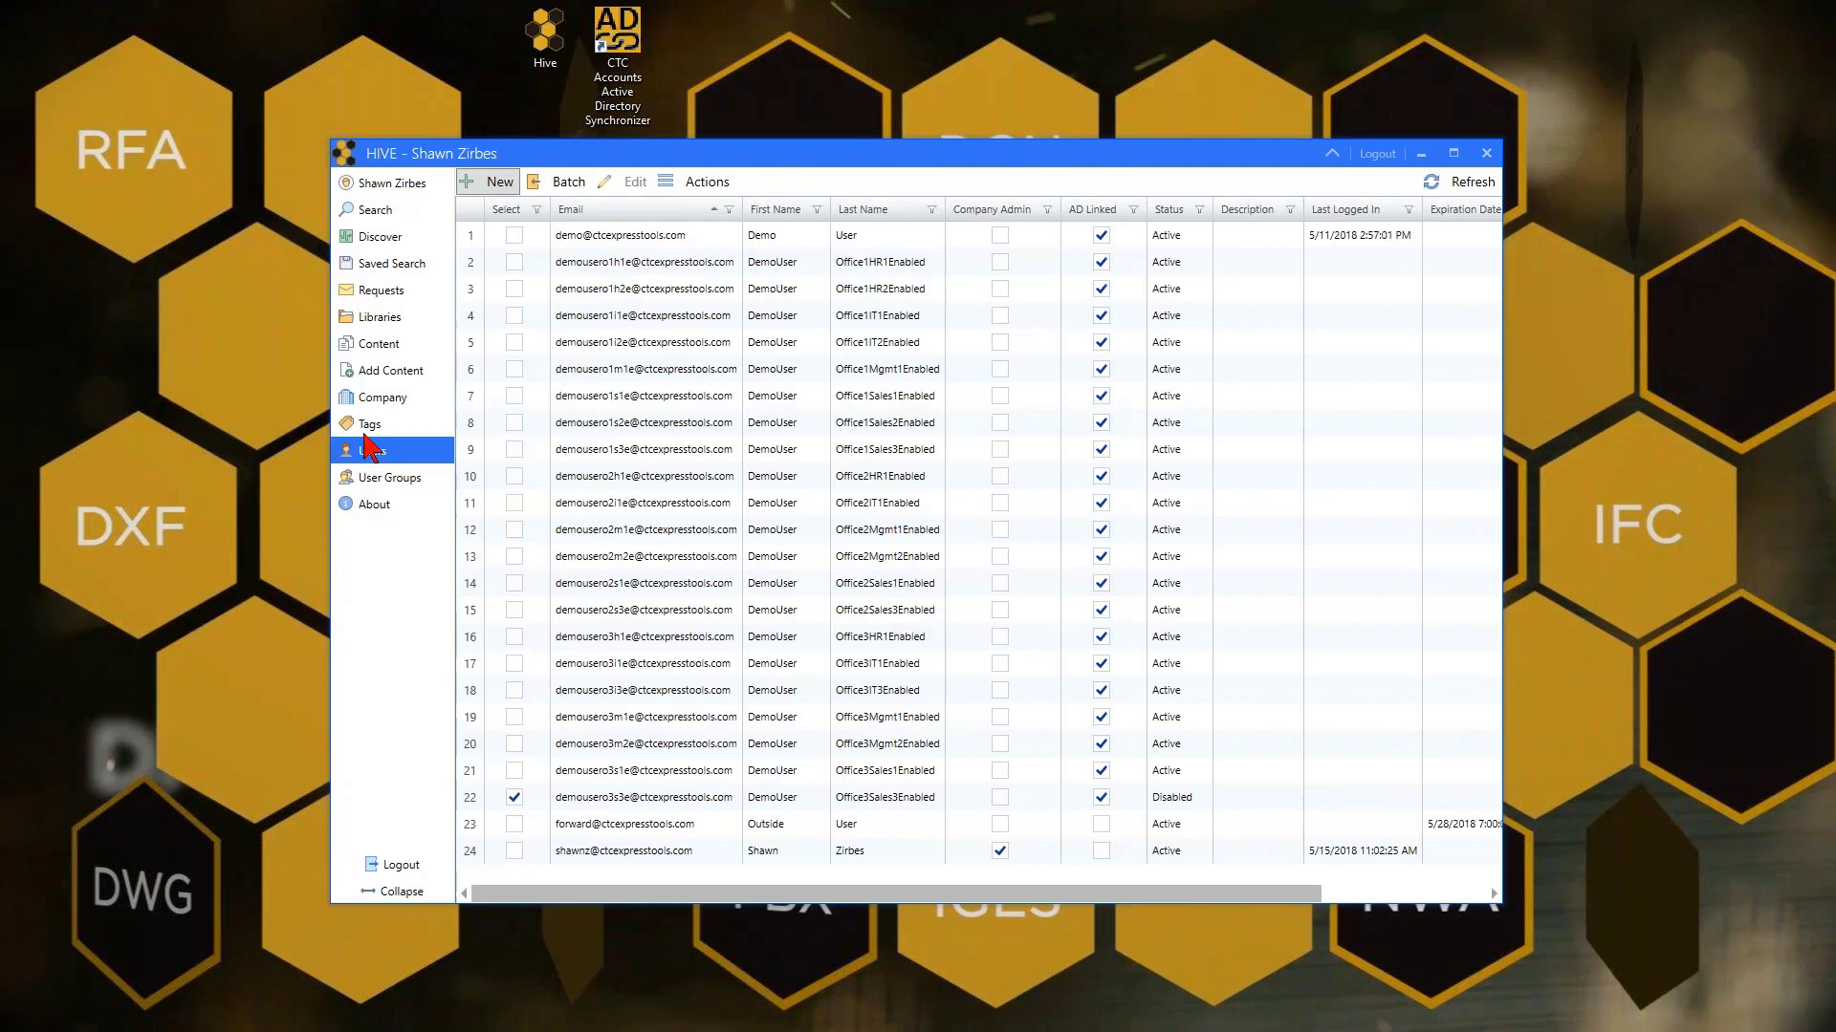
In Revit Content (OOTB), add Outside User as Admin and remove Demo User
click(393, 319)
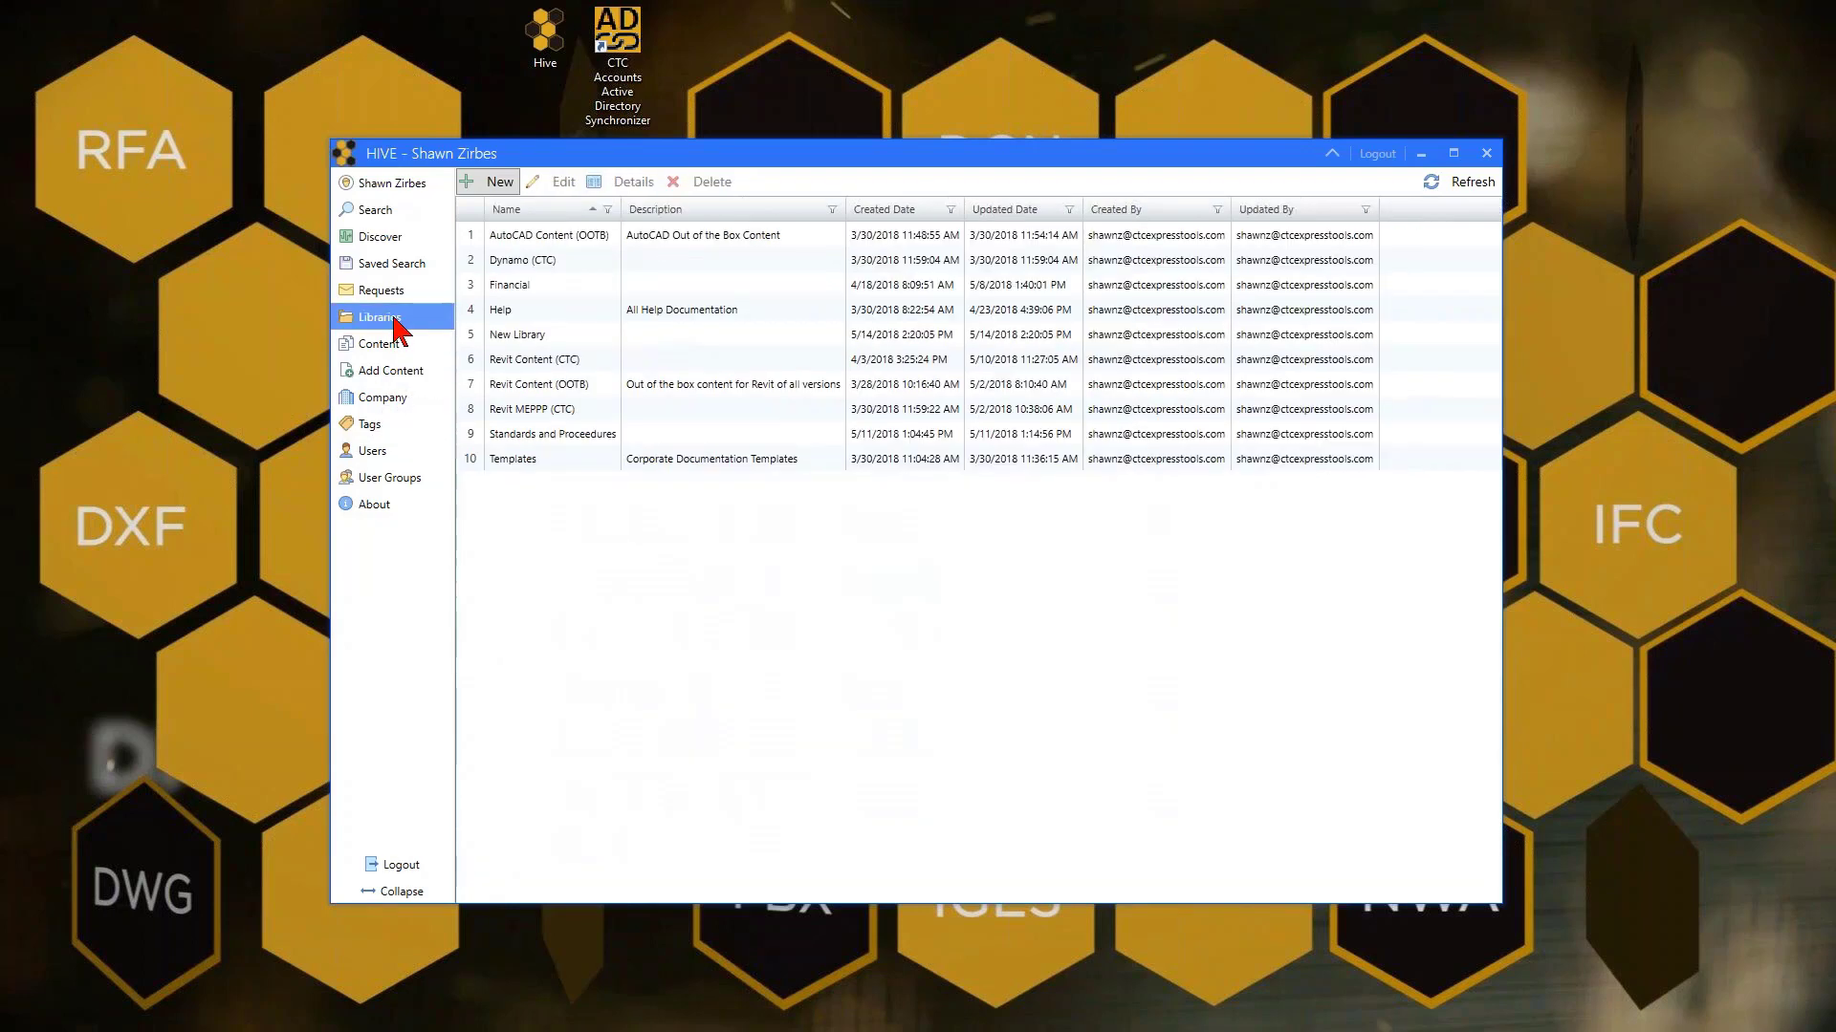
double_click(531, 392)
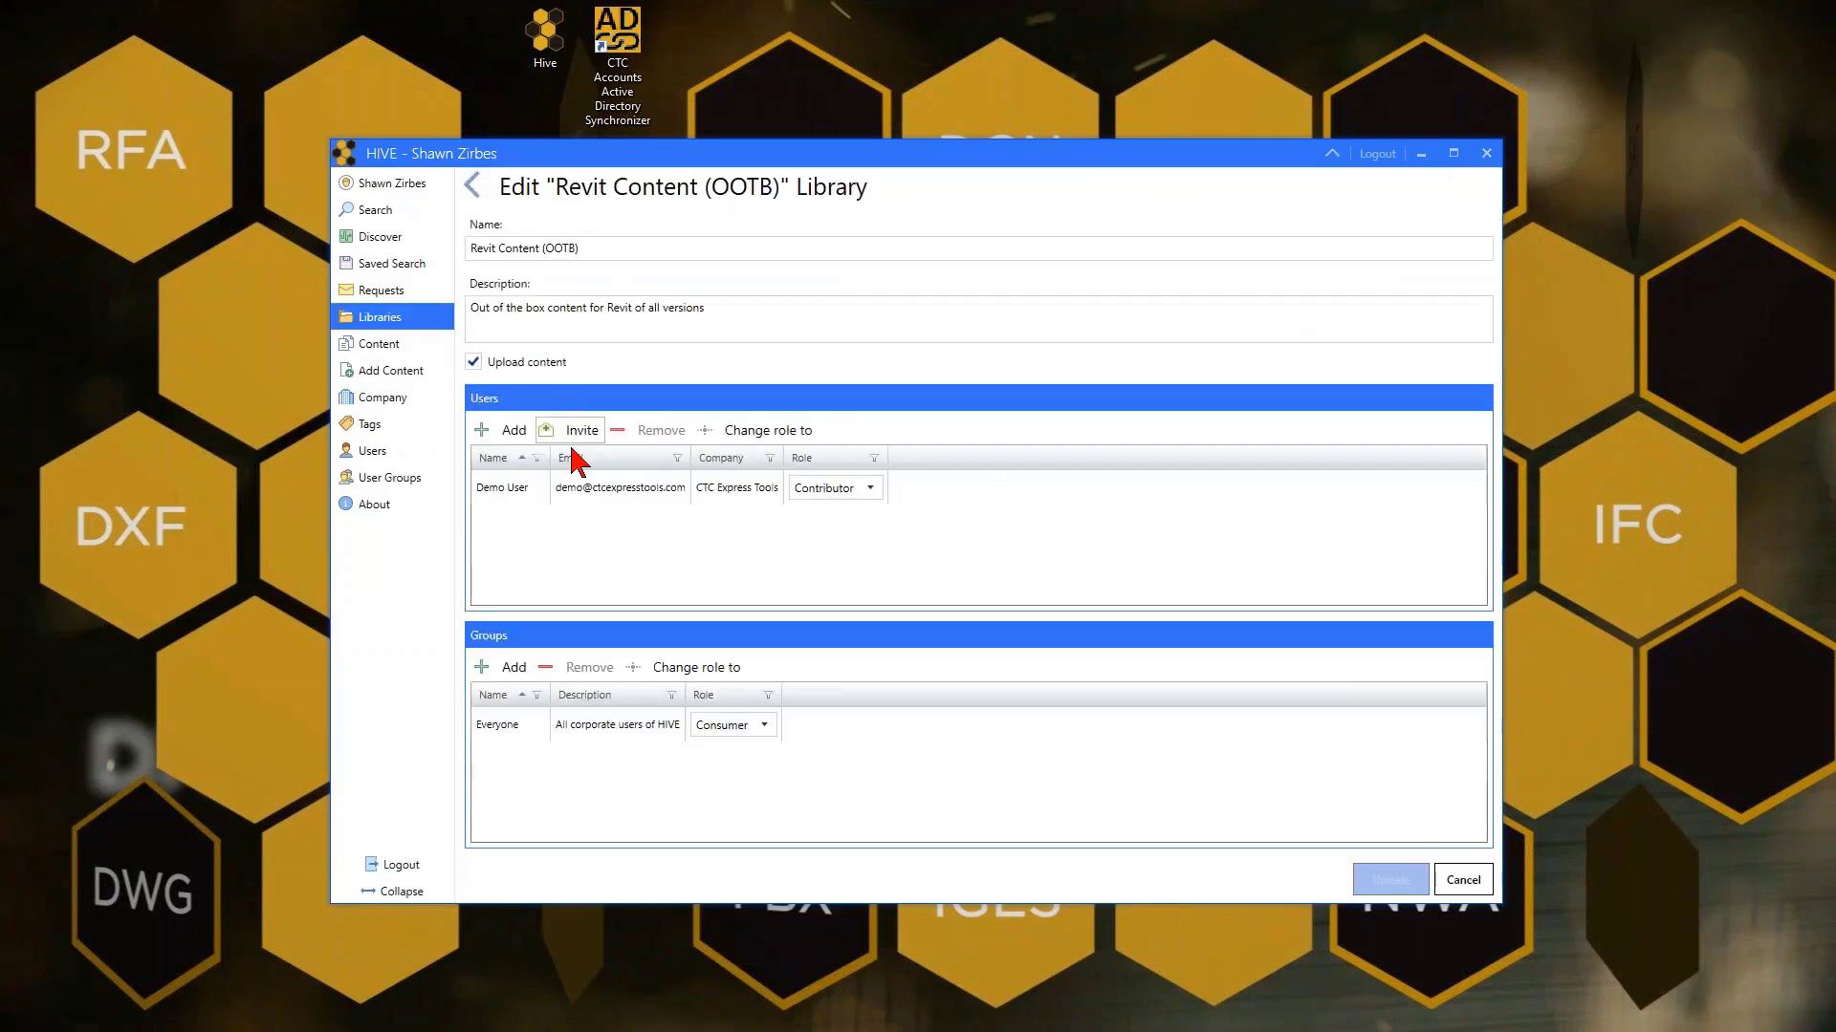
click(507, 432)
scroll(794, 593, down, 6)
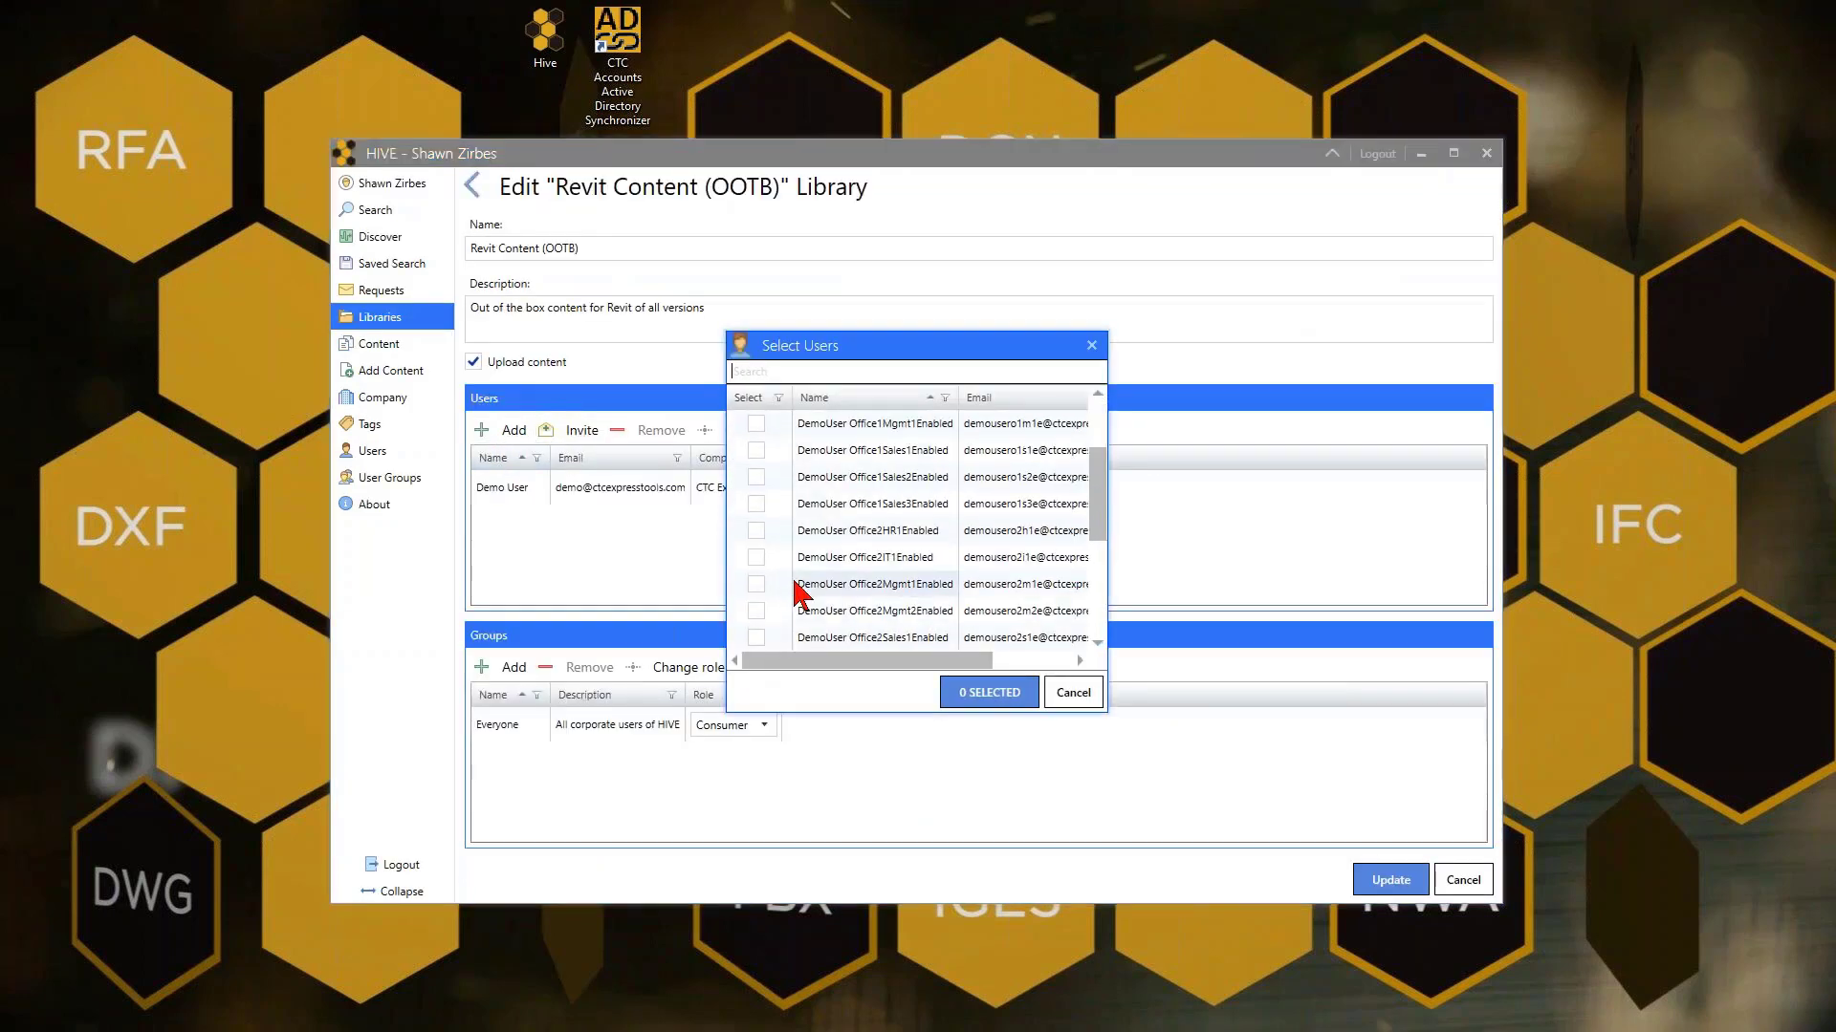
click(761, 613)
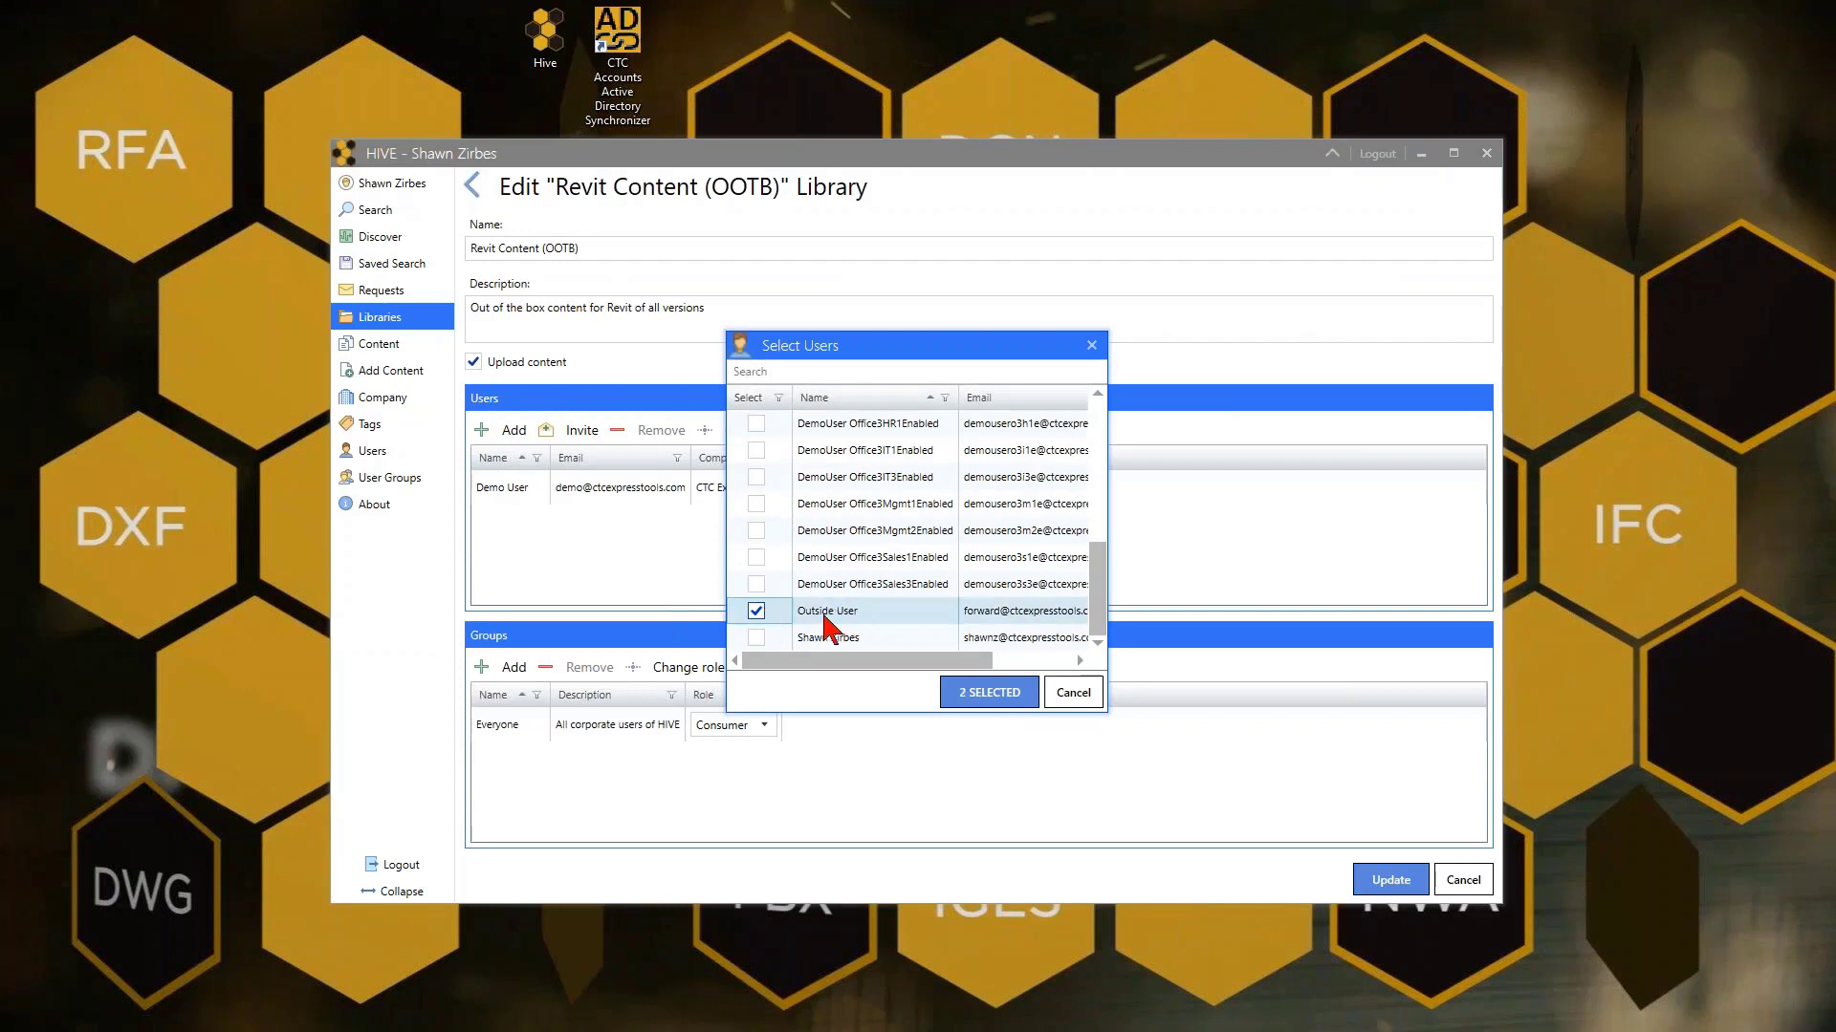
click(971, 703)
click(857, 538)
click(846, 575)
click(562, 492)
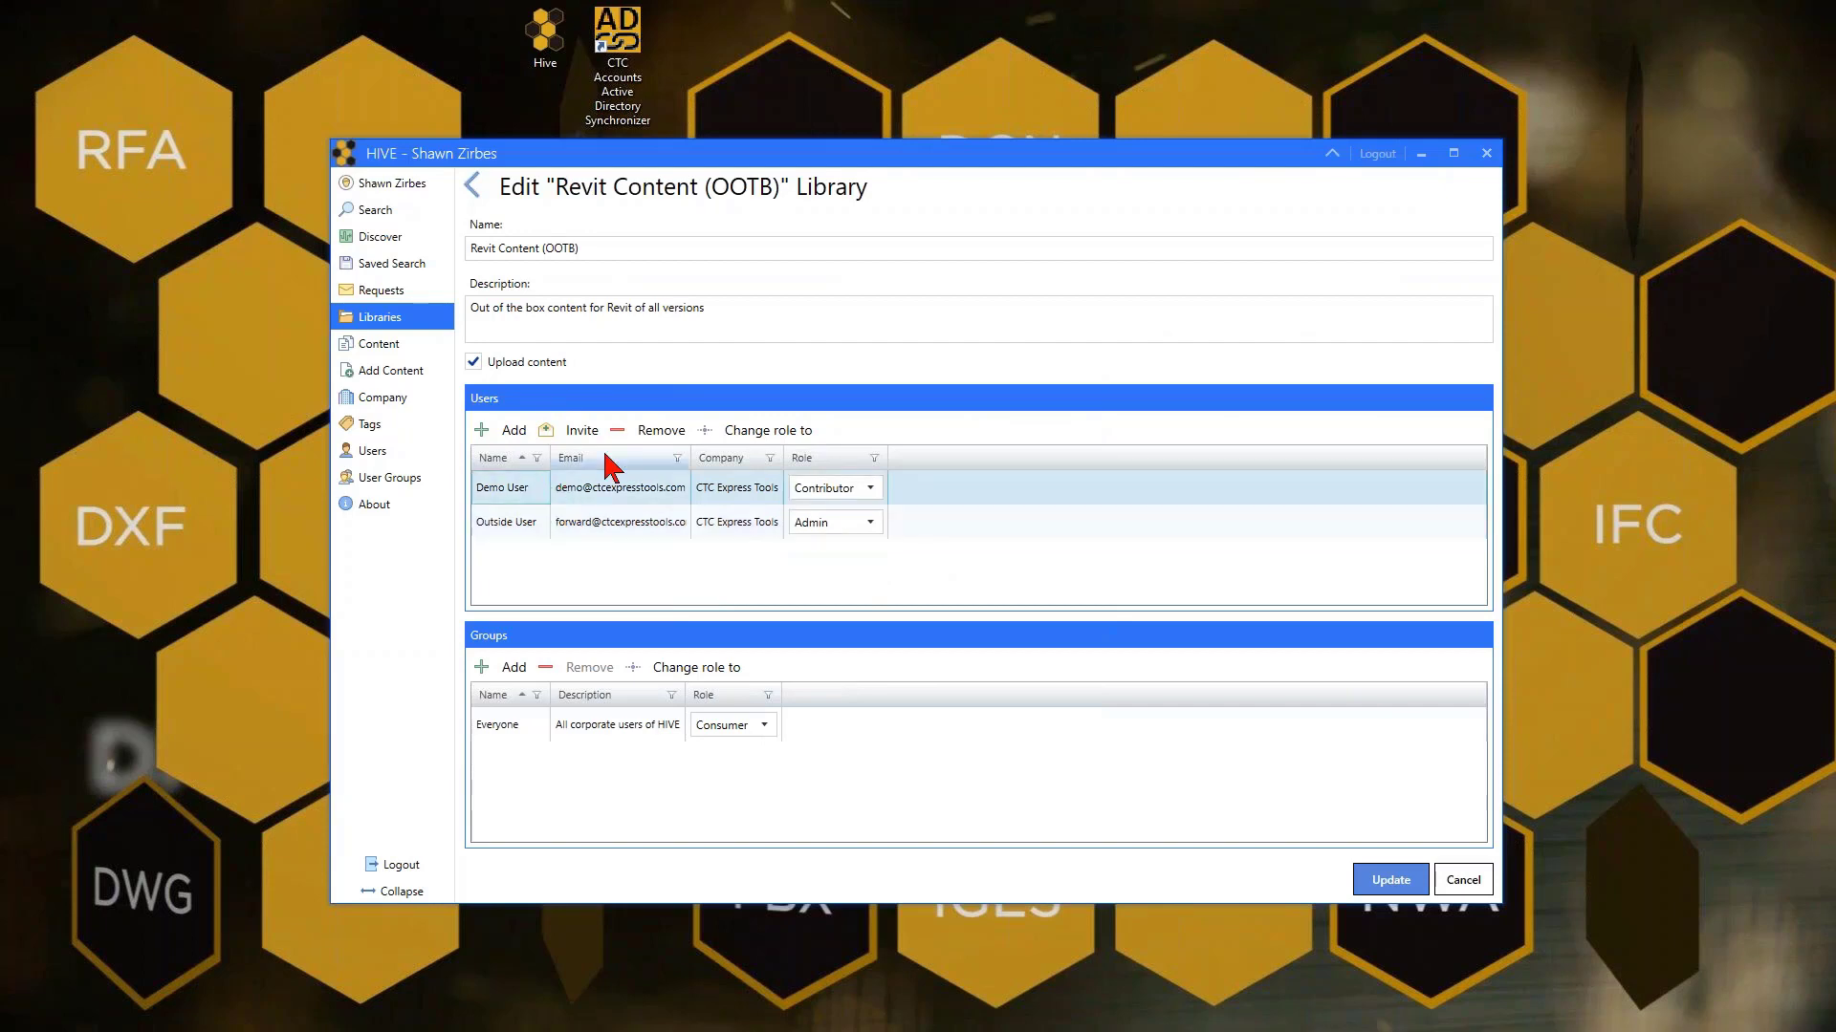
click(658, 431)
click(1078, 558)
click(521, 497)
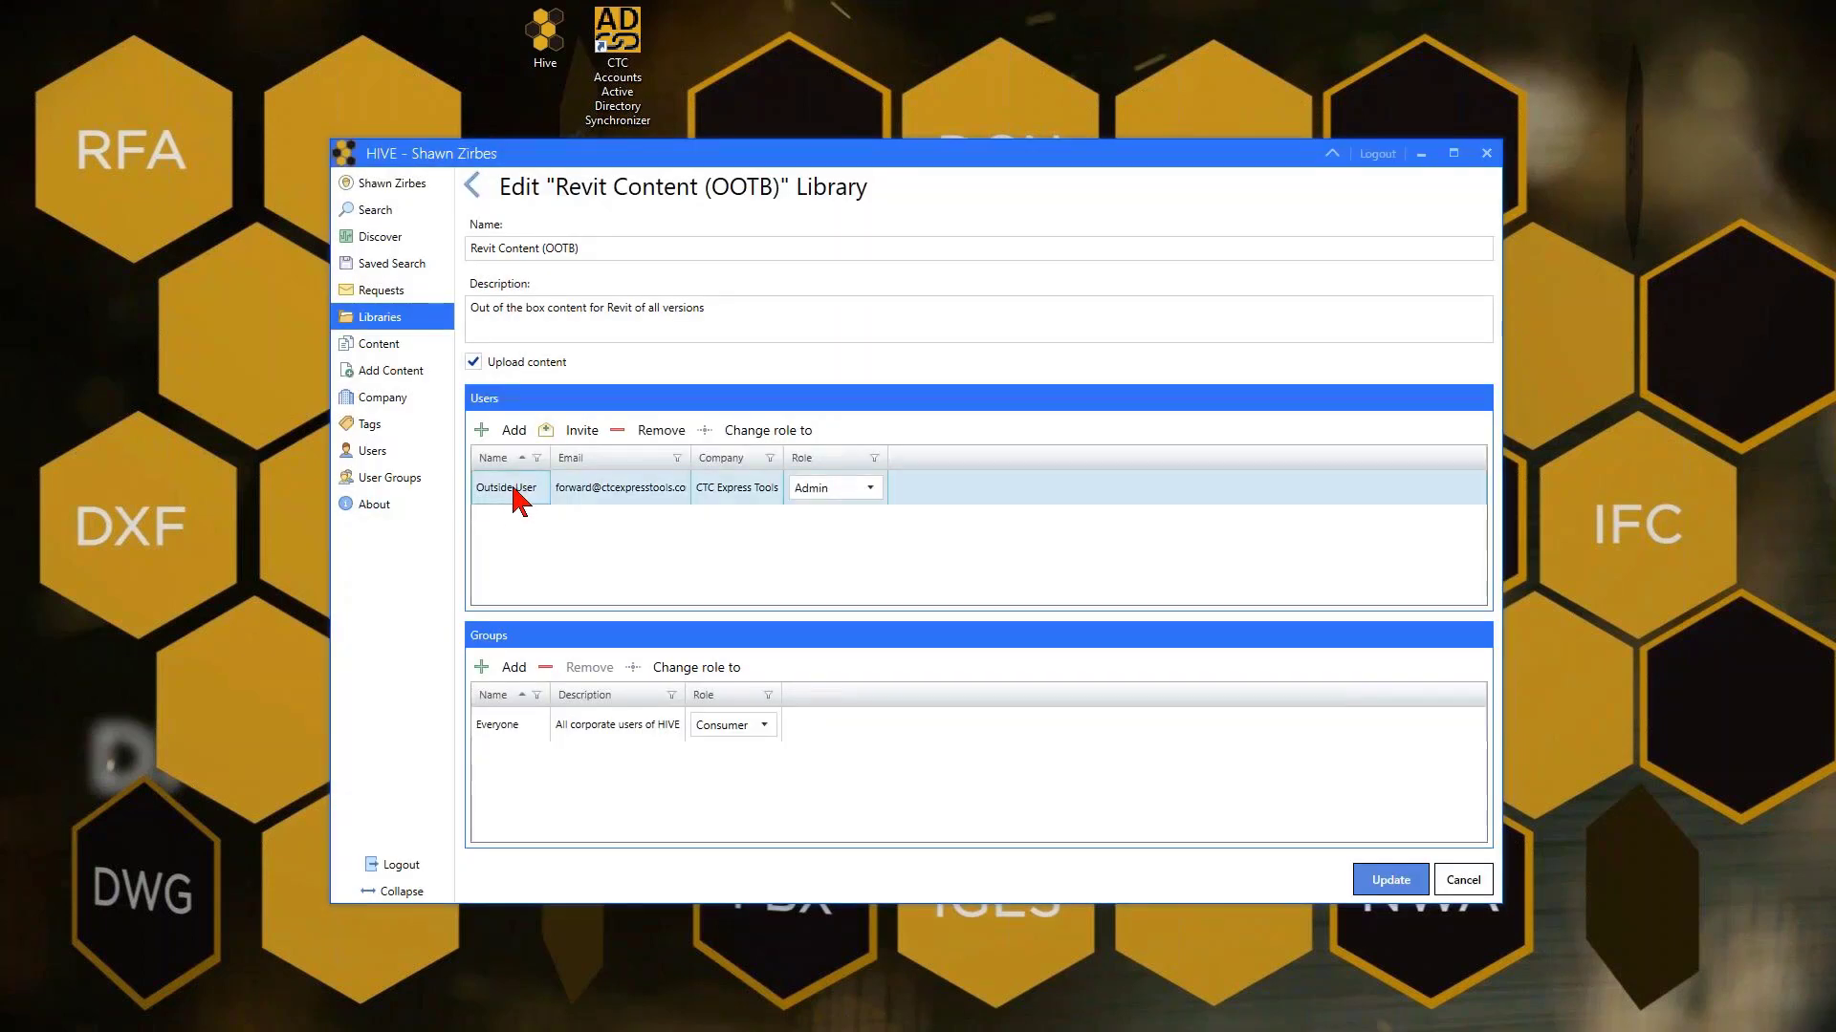
Add the Demo SecGrp Management All group as Admin and remove the Everyone group
click(511, 669)
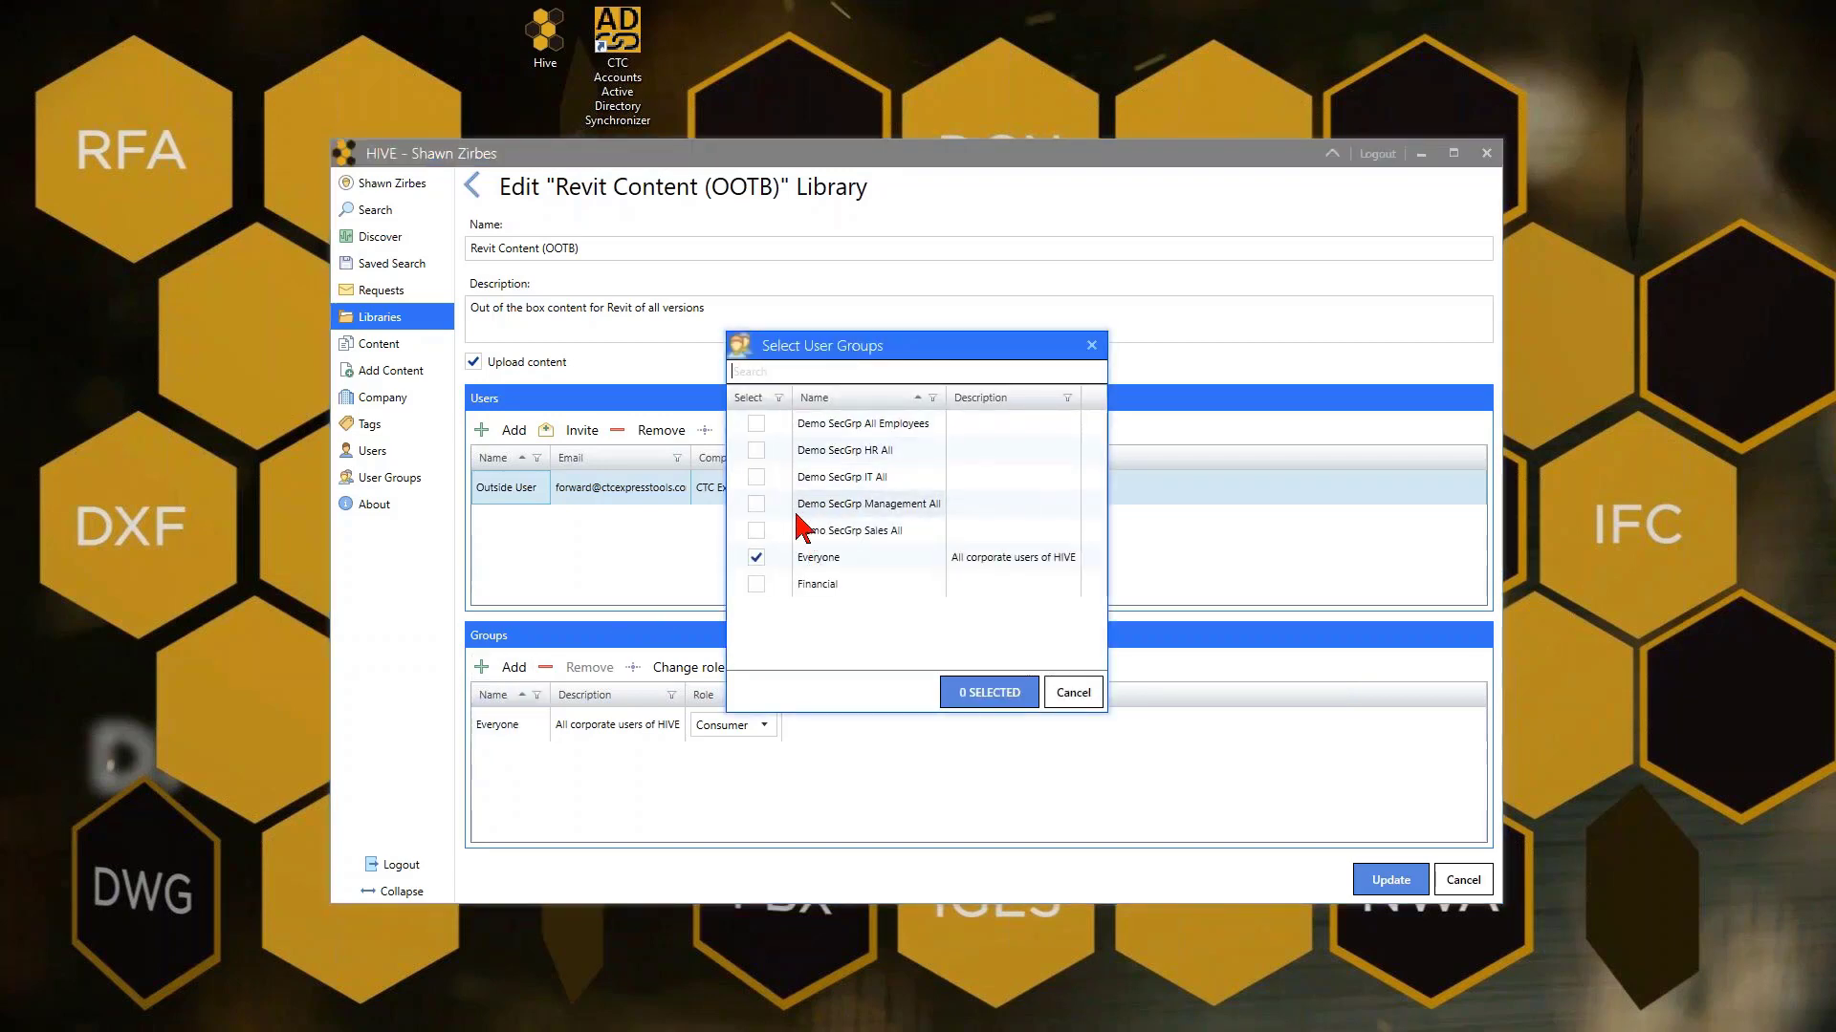
click(756, 504)
click(988, 692)
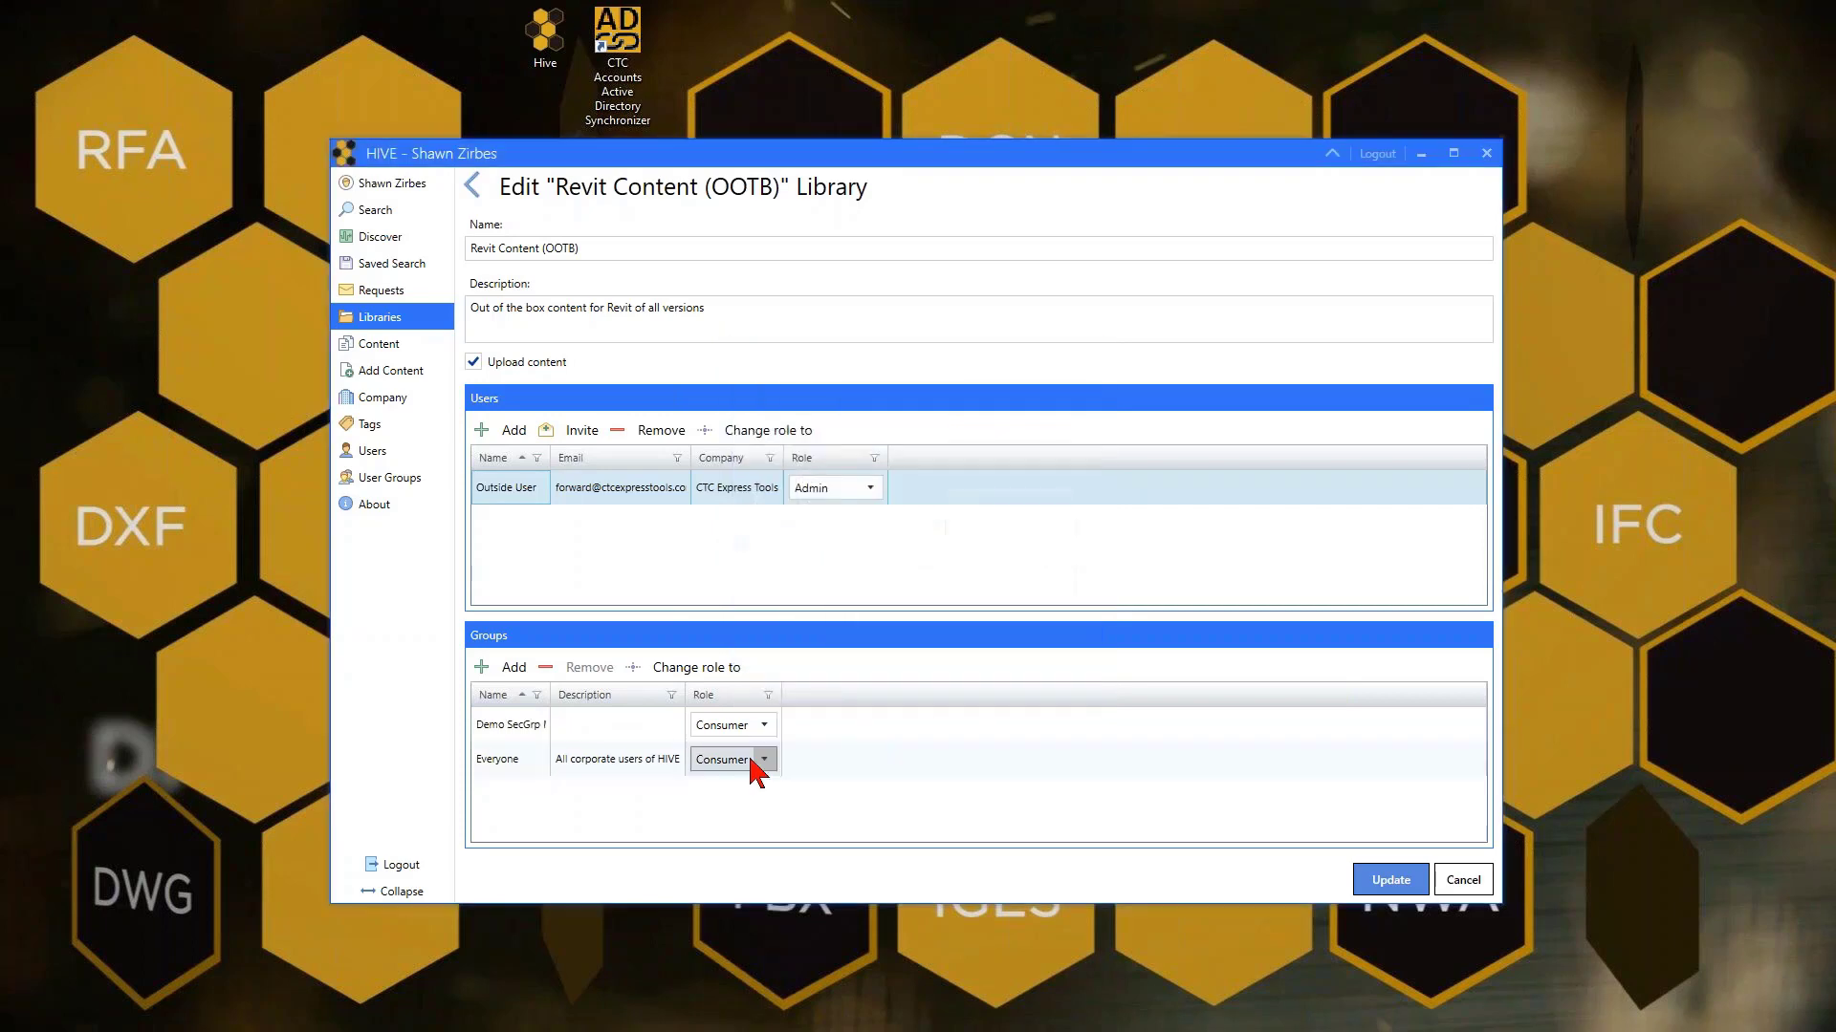
click(758, 760)
click(752, 826)
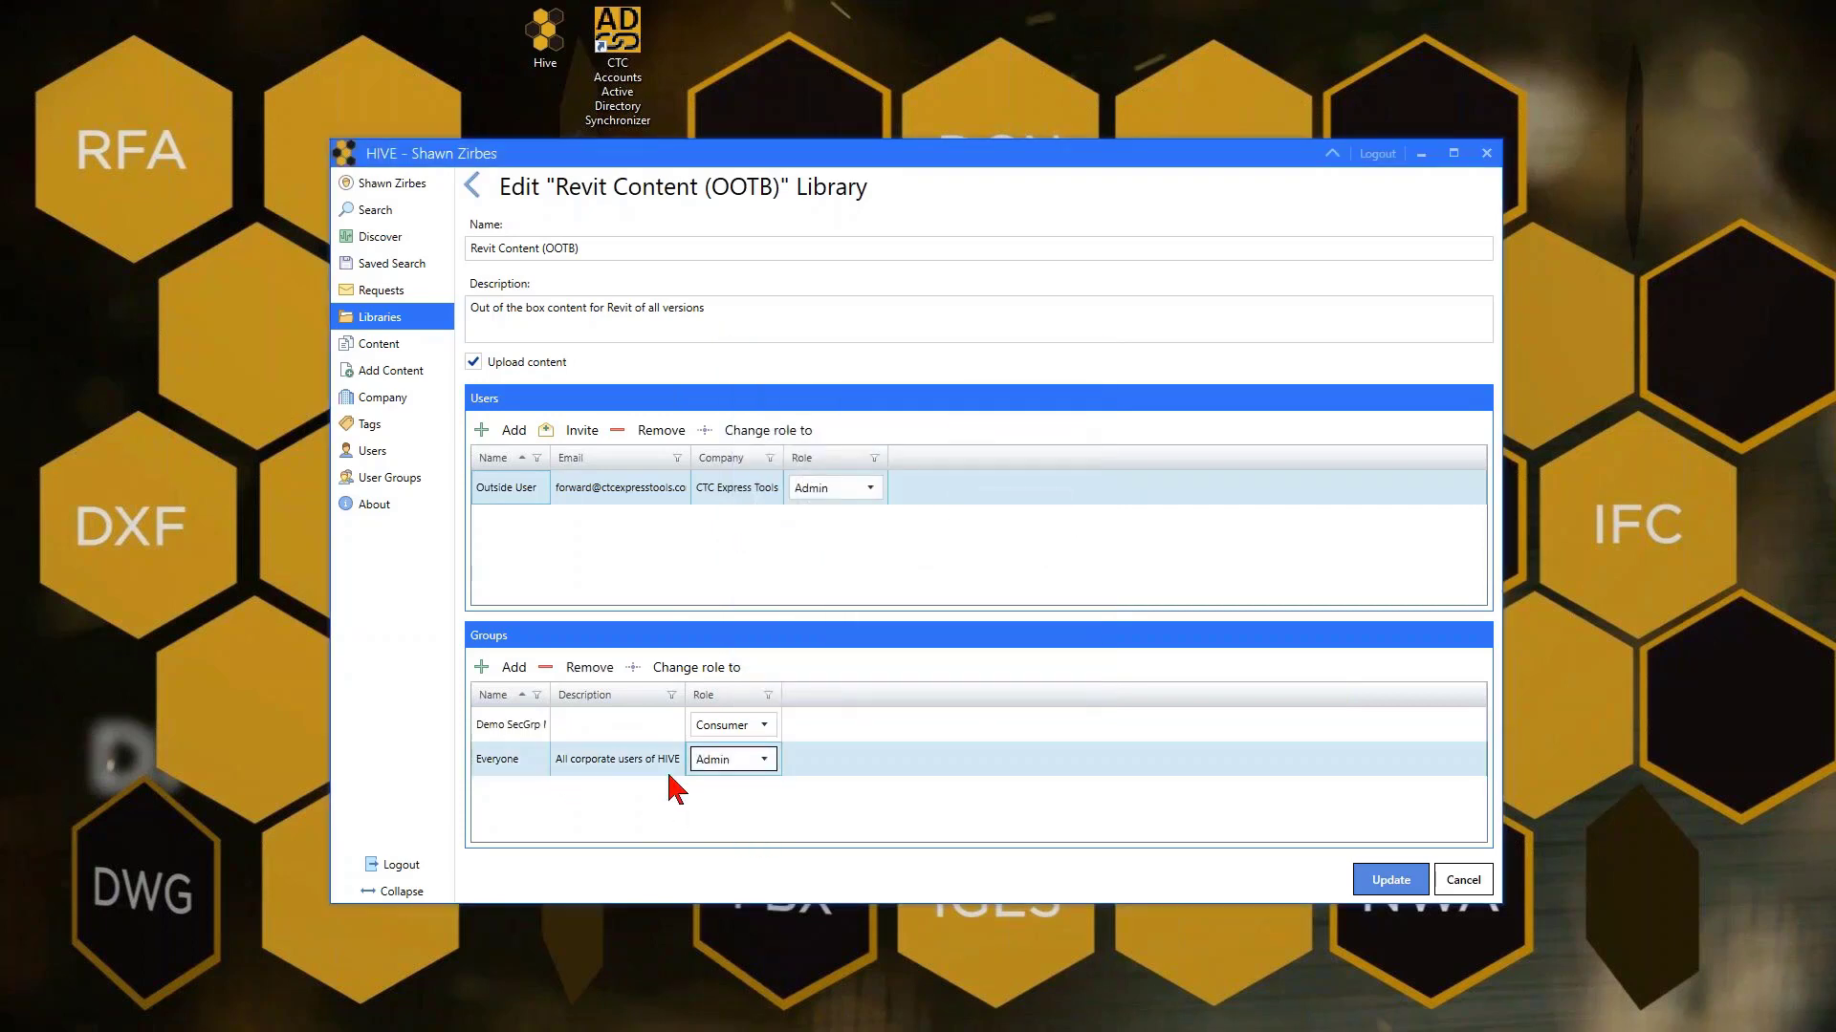
click(726, 763)
click(750, 825)
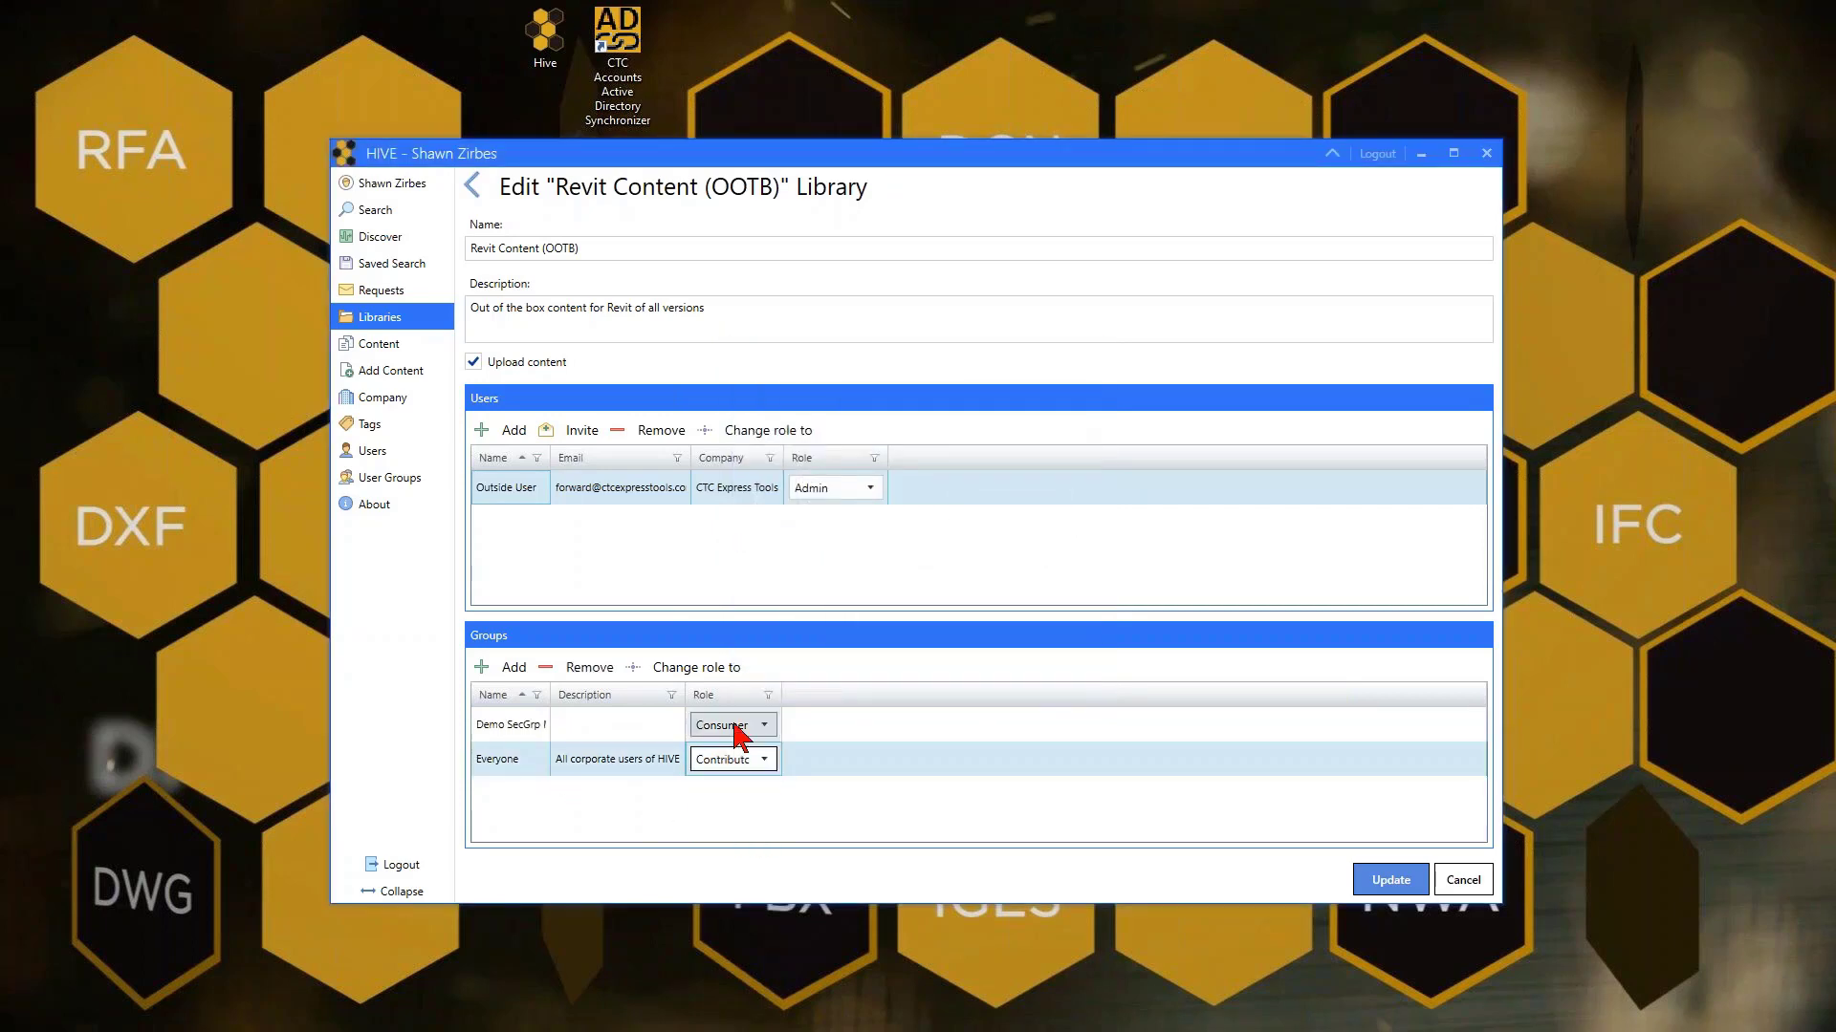
click(746, 732)
click(725, 791)
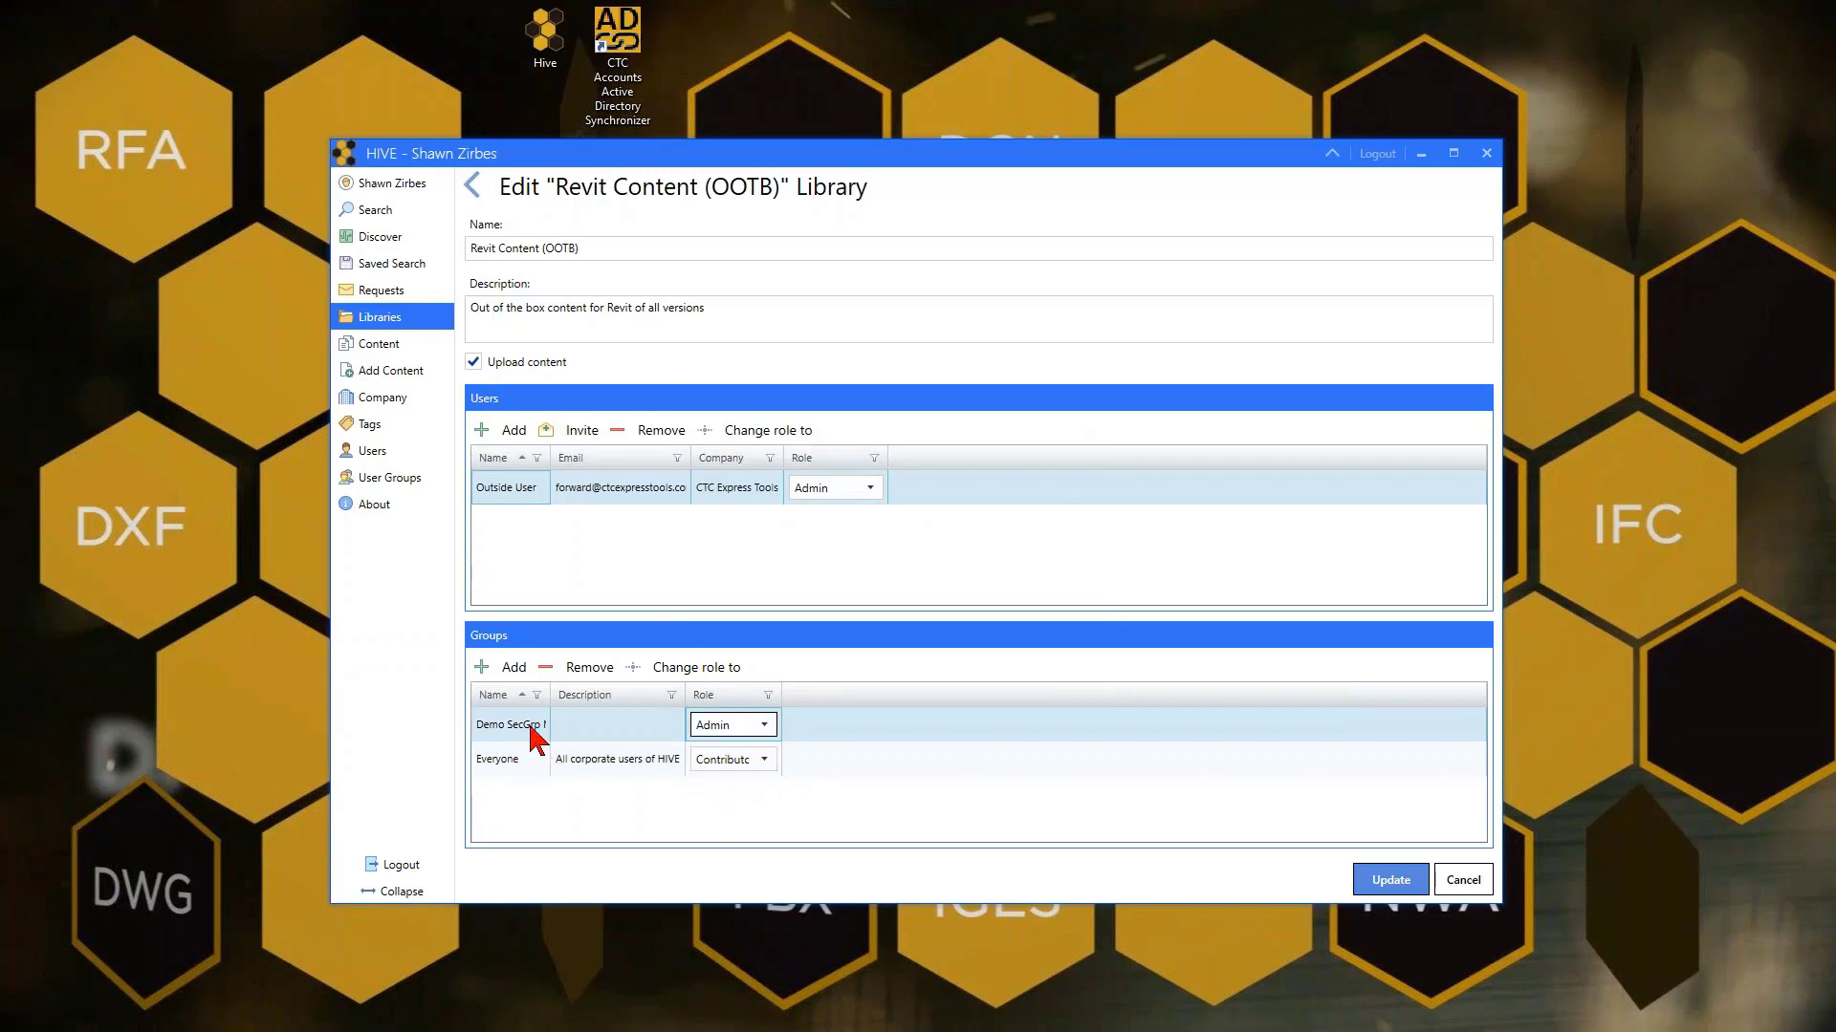
click(645, 769)
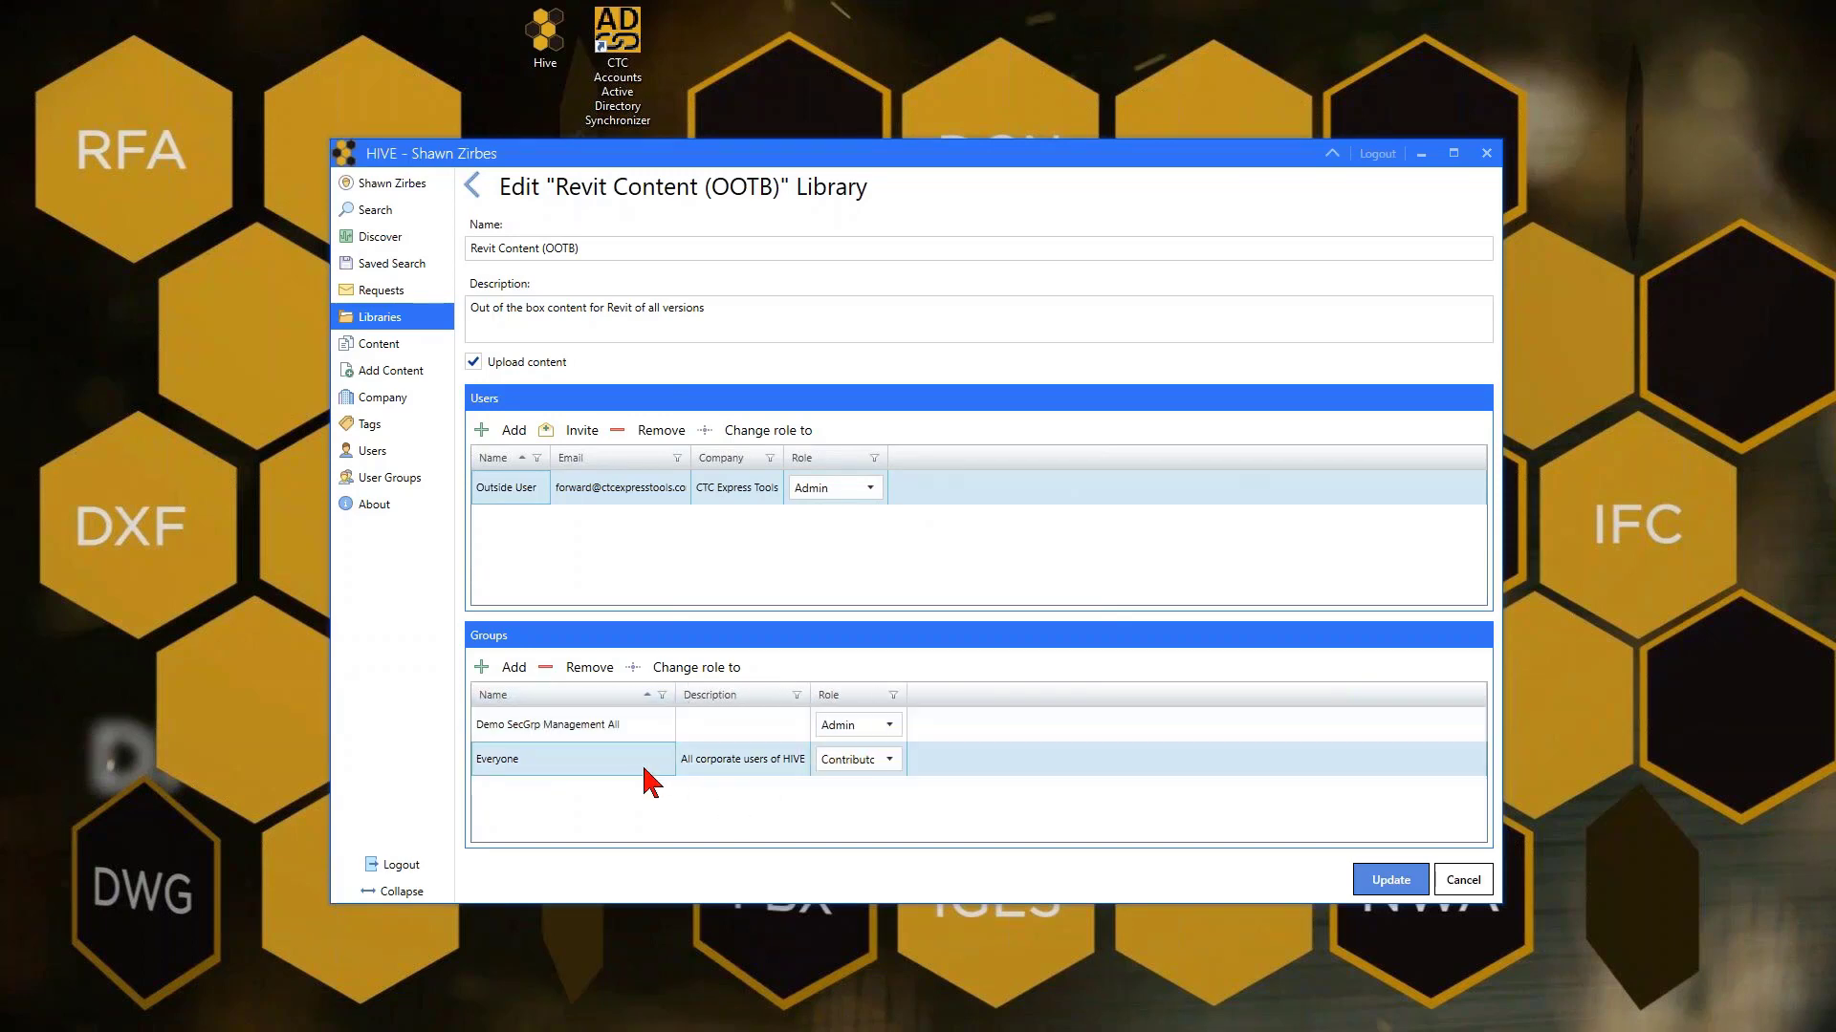
click(590, 669)
click(1061, 568)
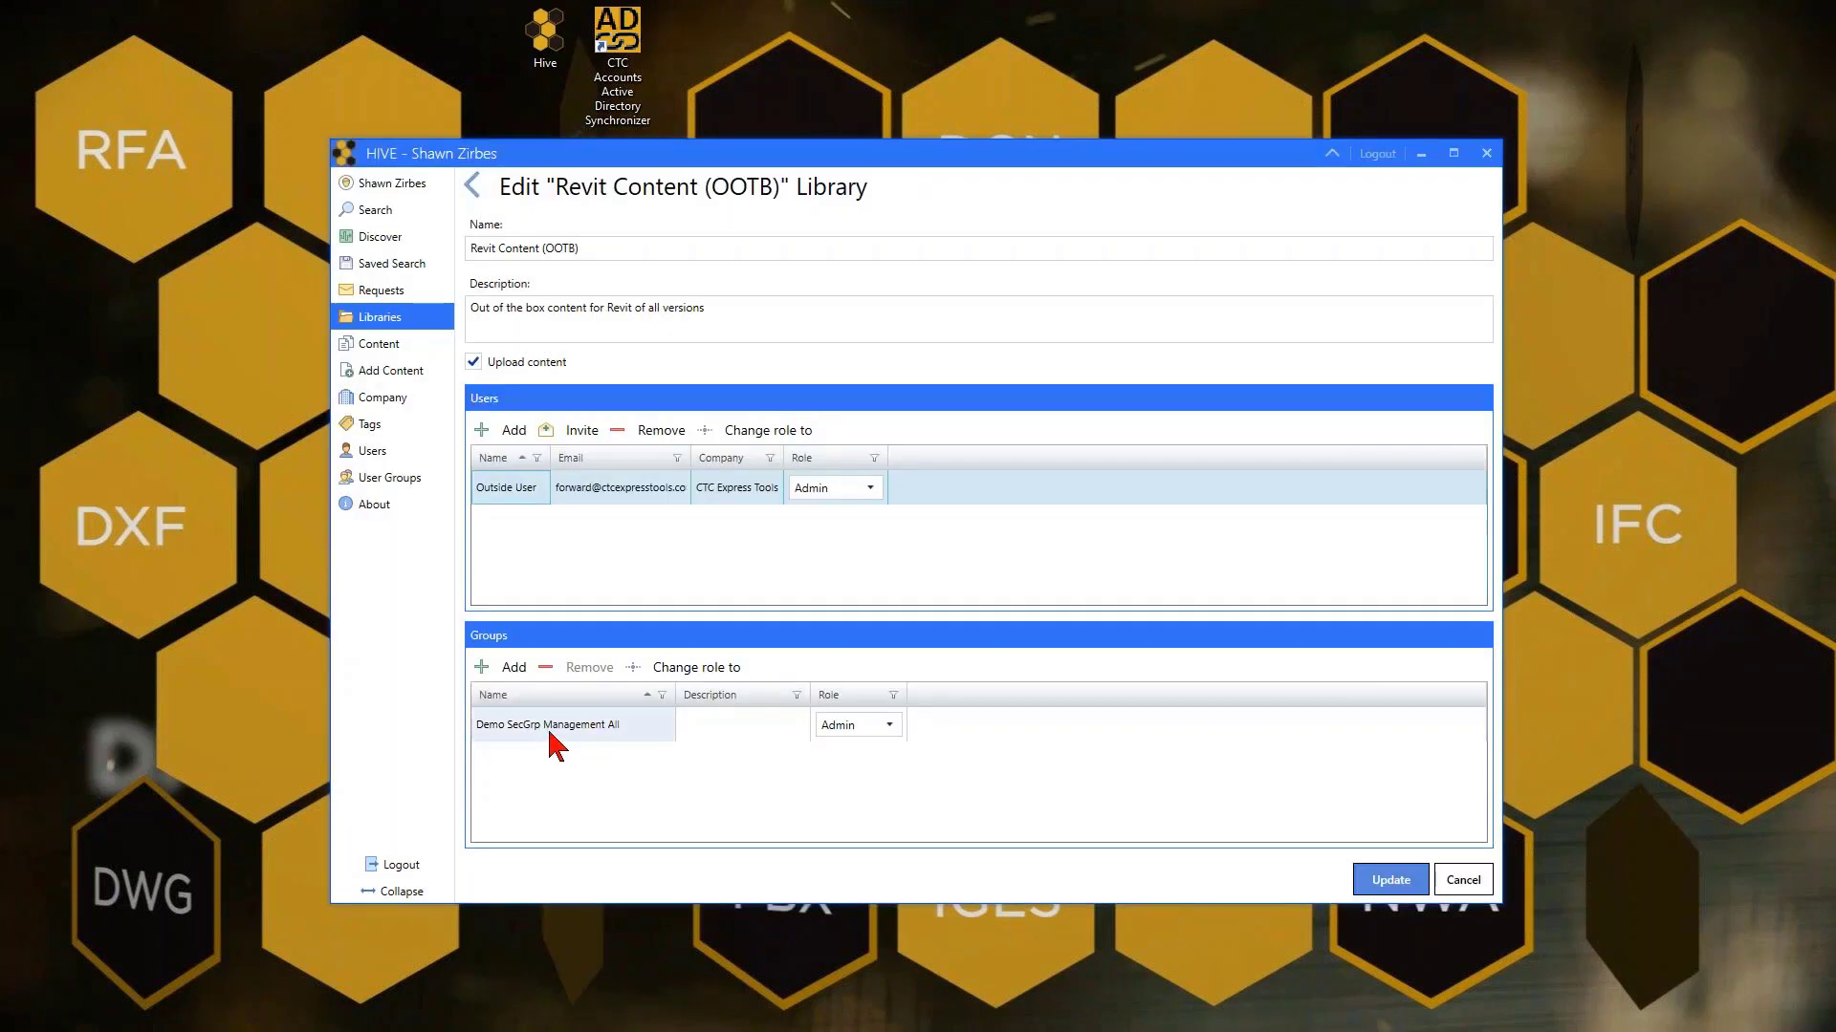
Add the Demo SecGrp All Employees group to the library as Contributor
click(504, 668)
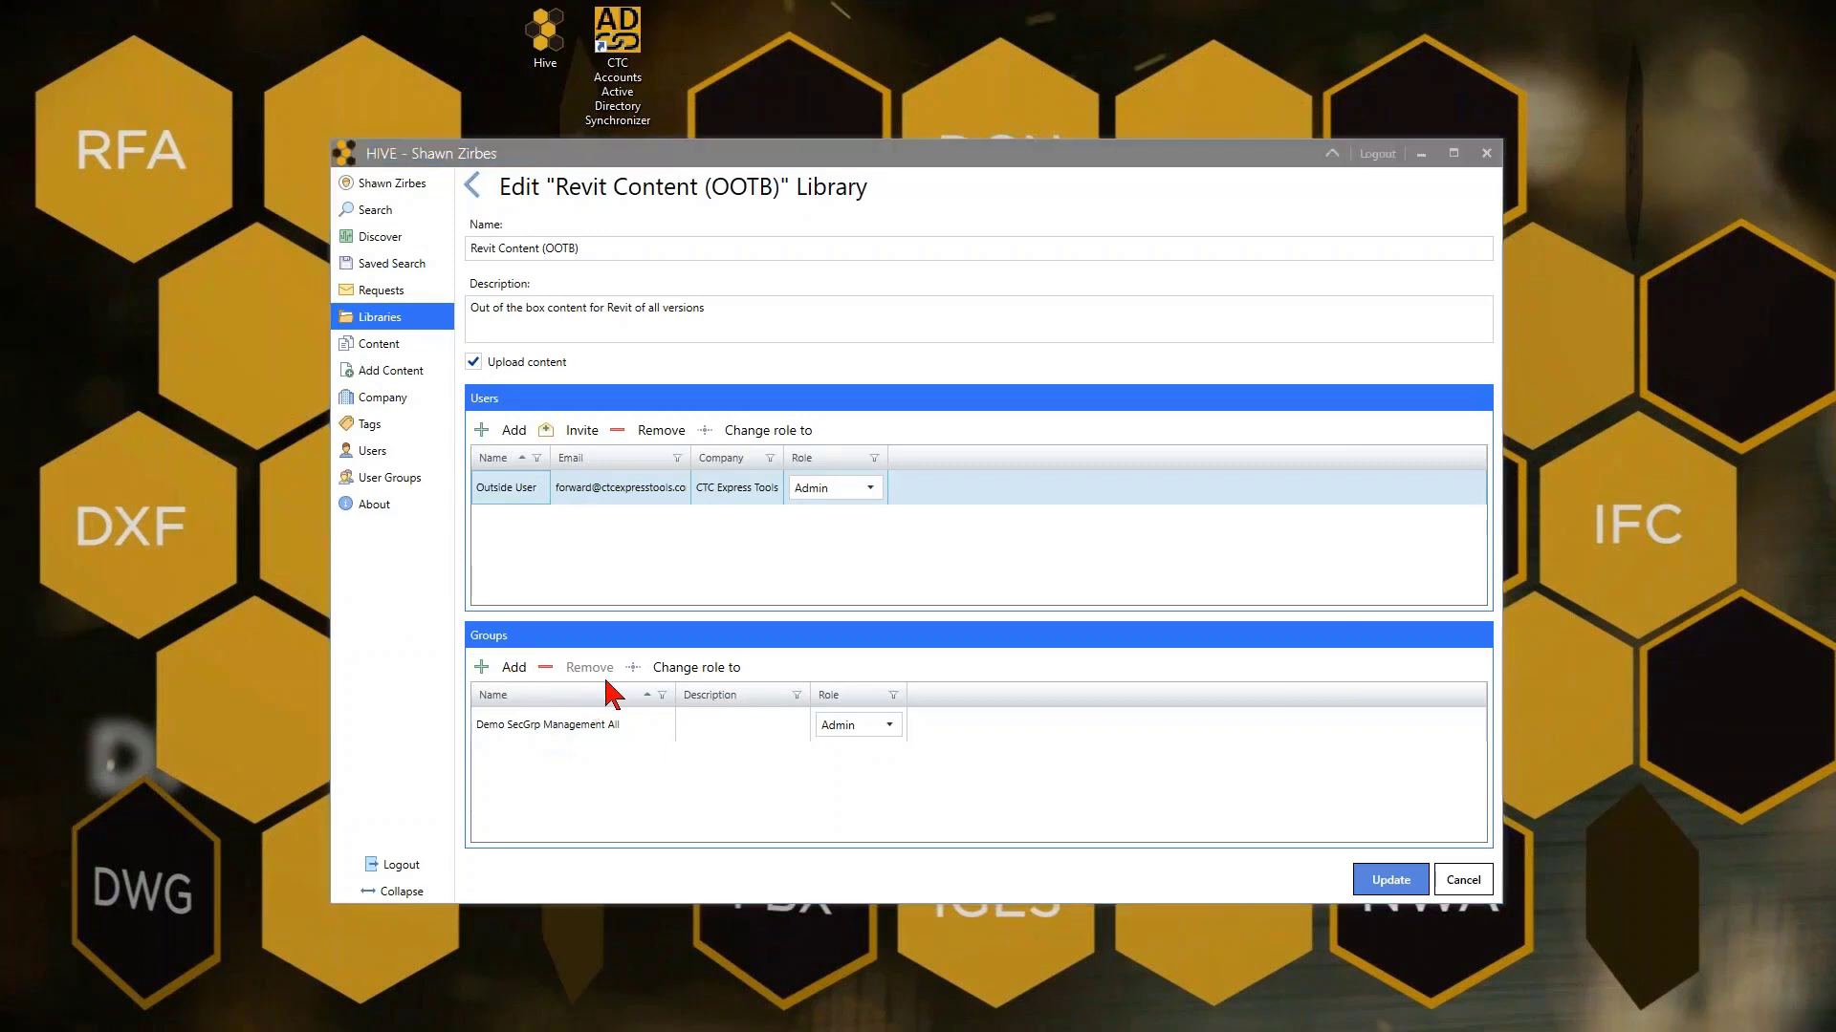
click(756, 502)
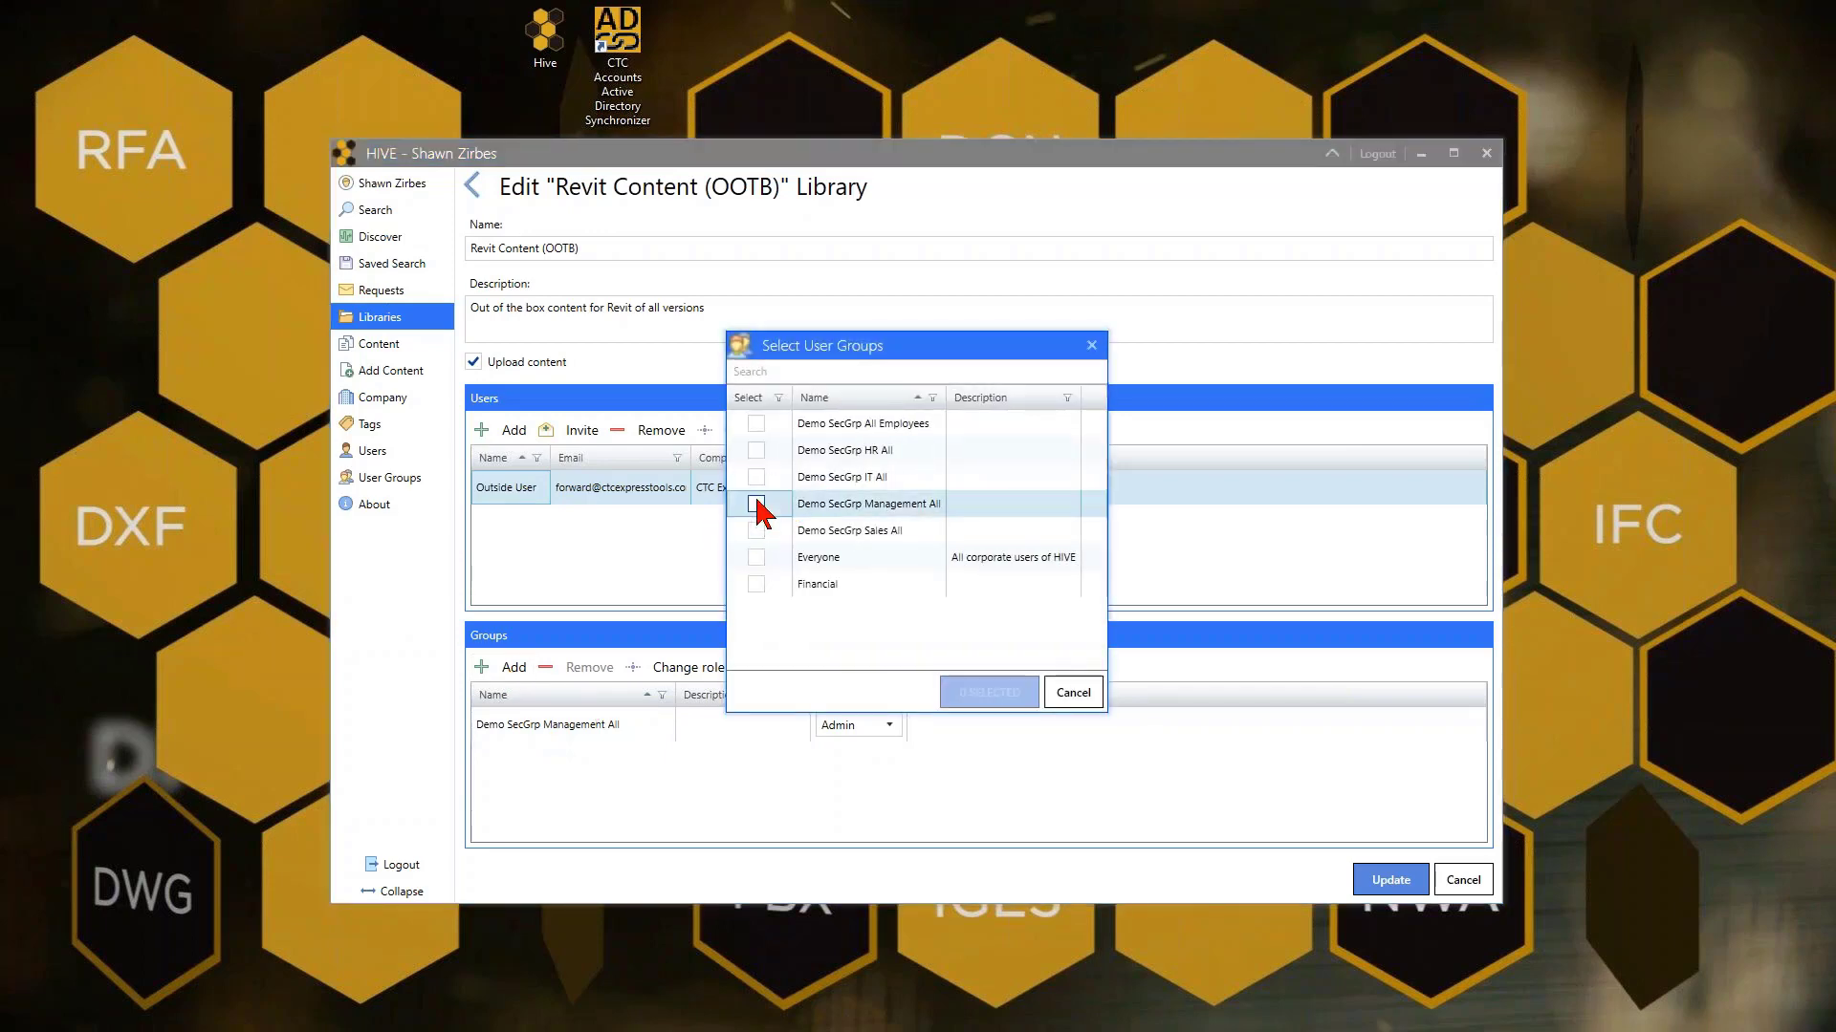
click(756, 424)
click(989, 693)
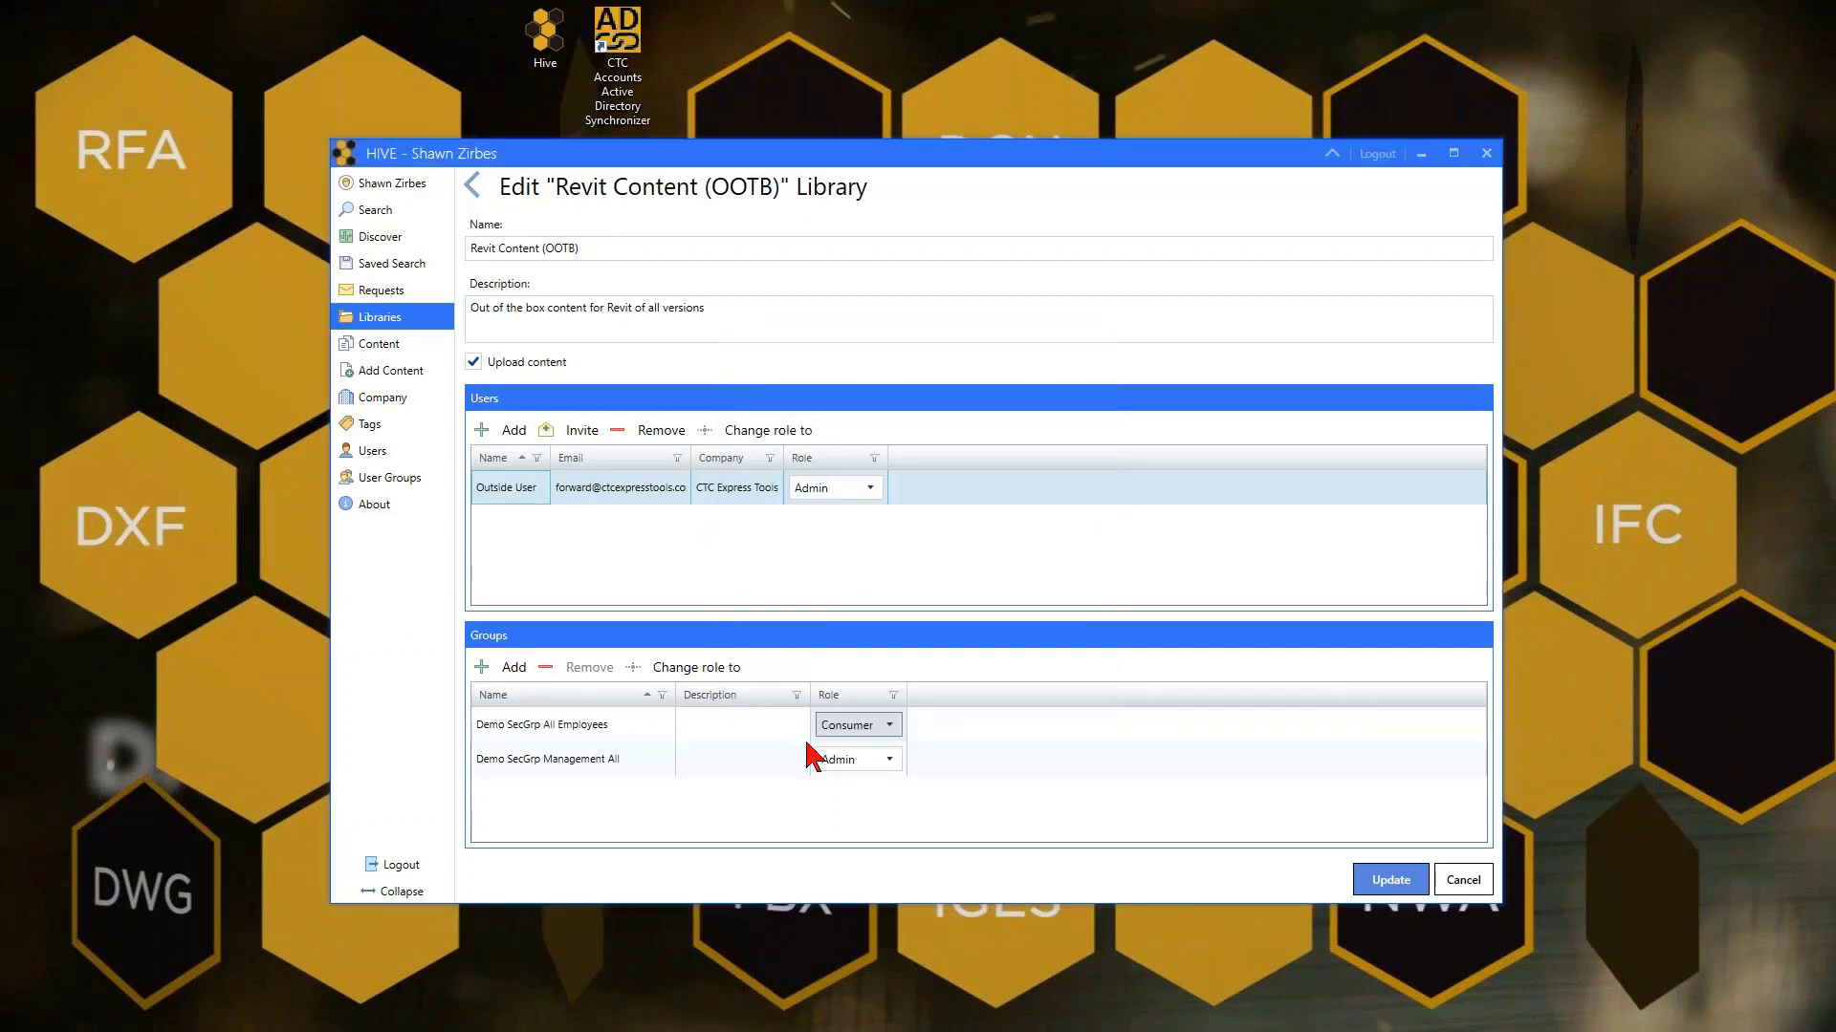
click(872, 727)
click(860, 762)
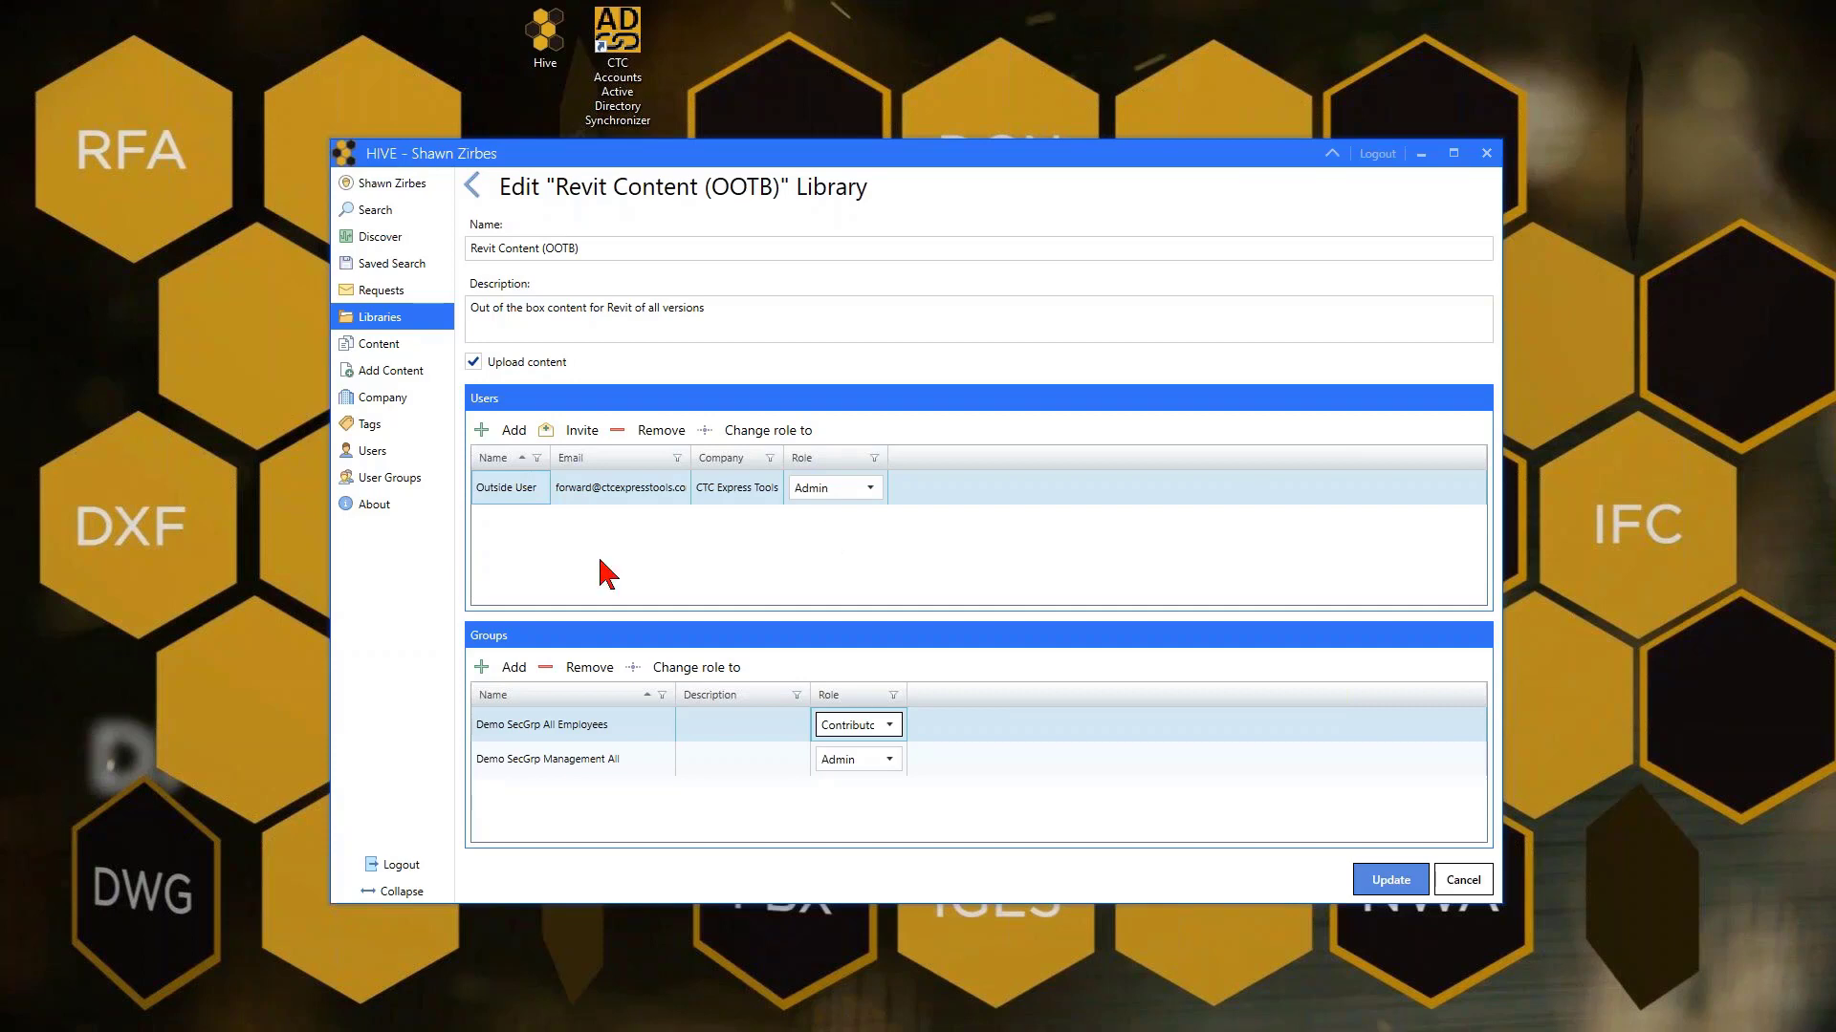
Close the HIVE editing window to return to the desktop
click(1486, 153)
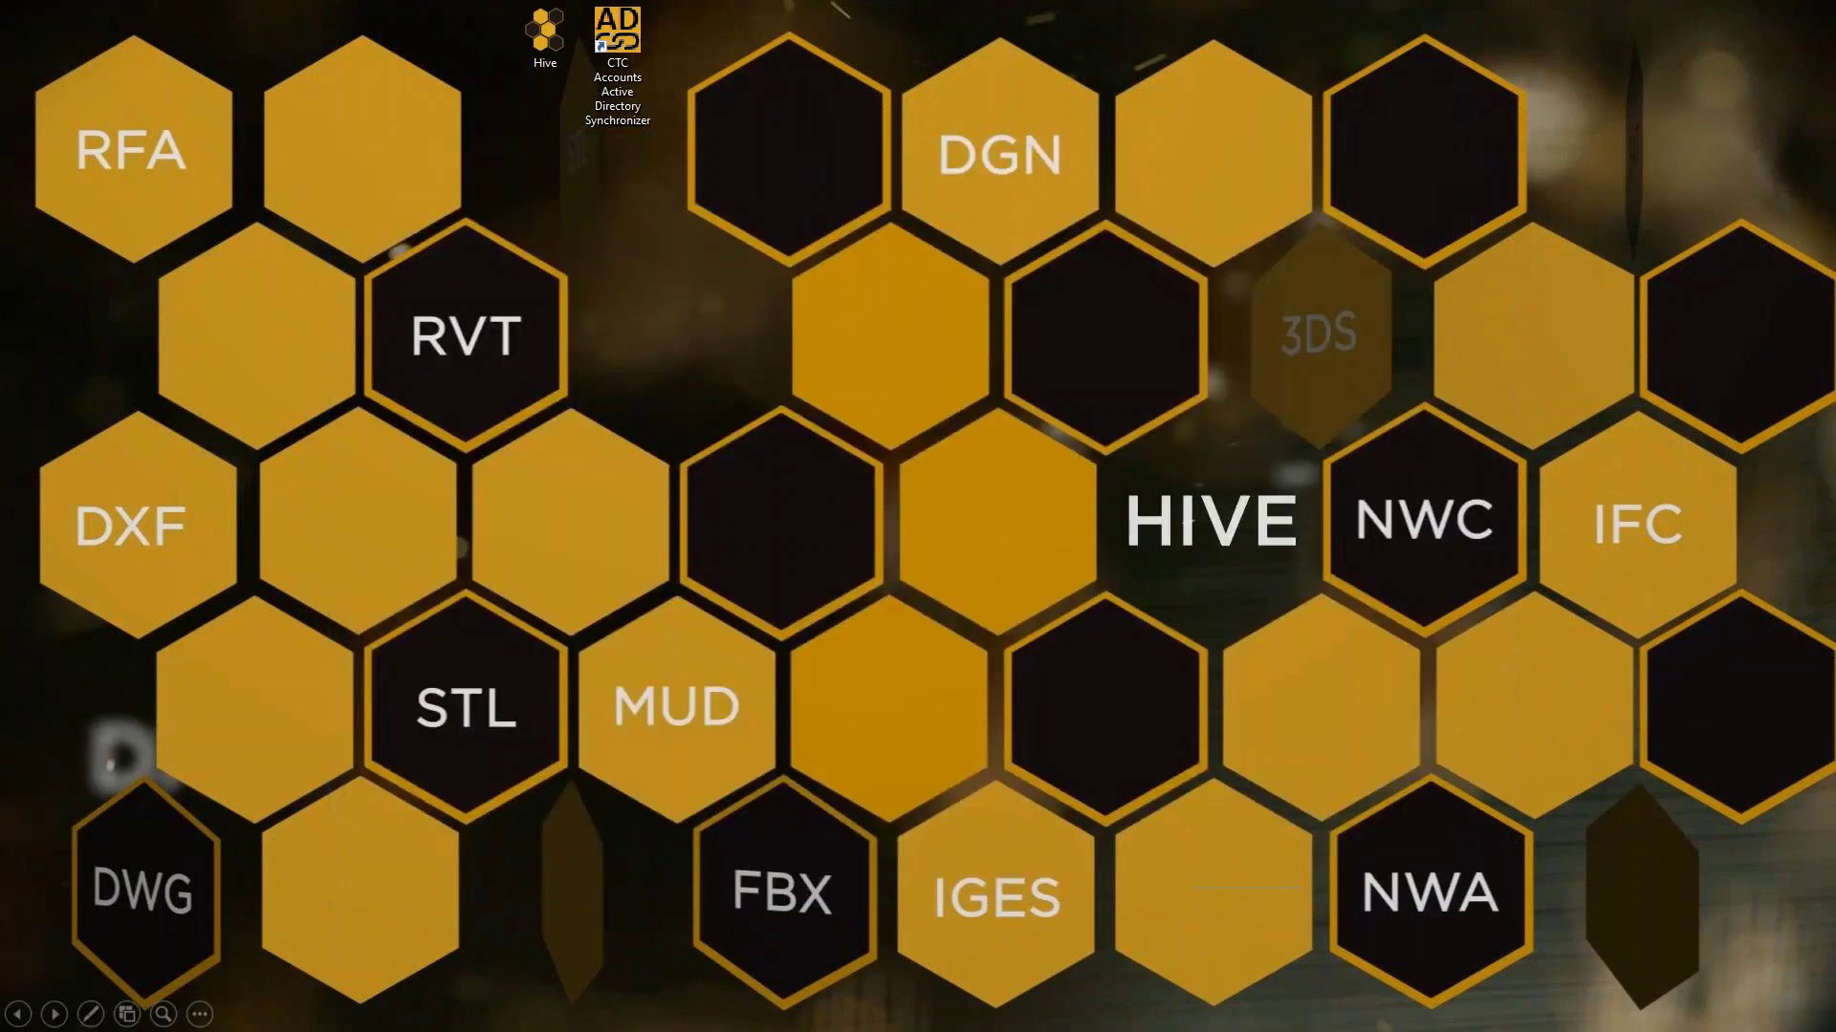